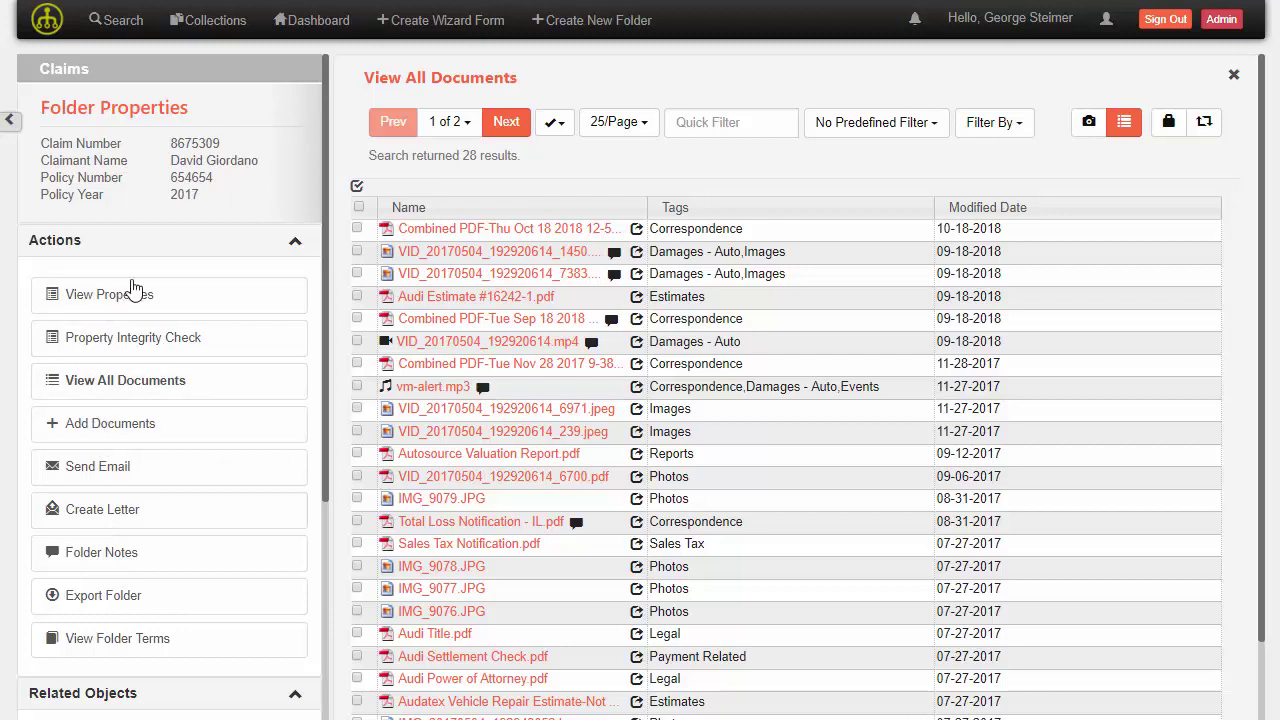
Look through the Correspondence and Estimates folders in the claim's folder contents.
{"action": "left_click", "coordinate": [154, 246]}
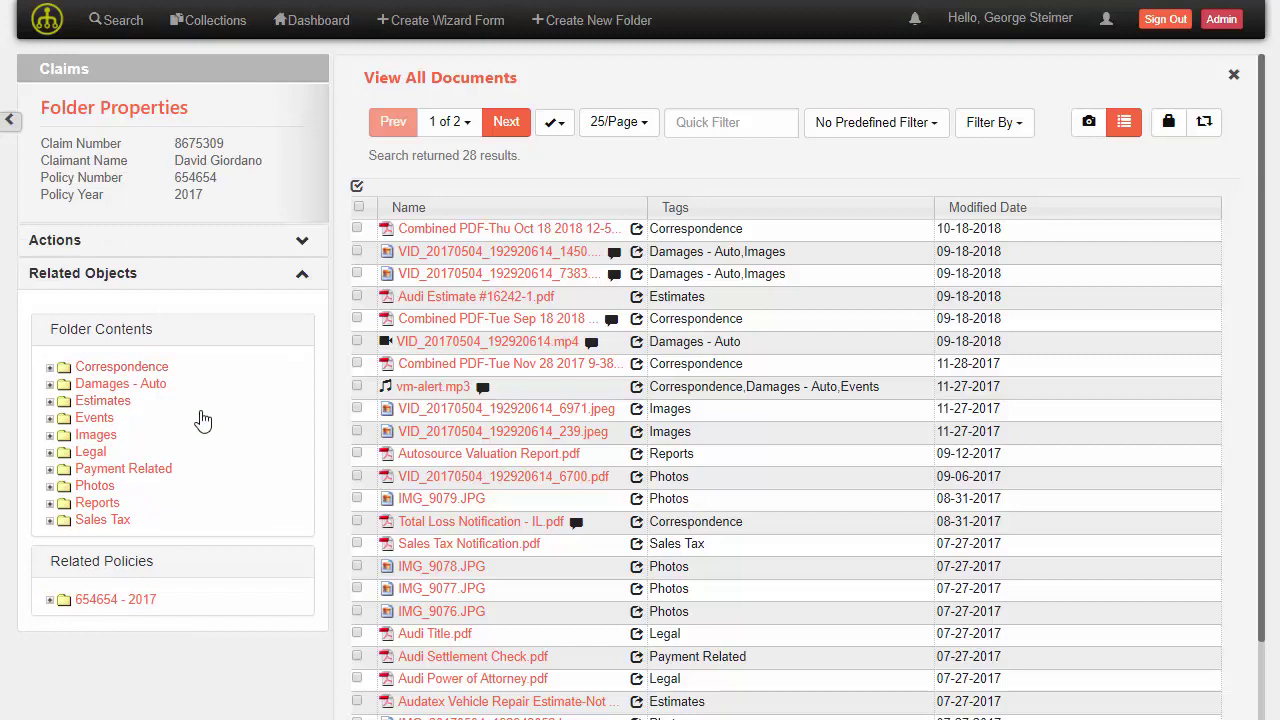
{"action": "left_click", "coordinate": [50, 368]}
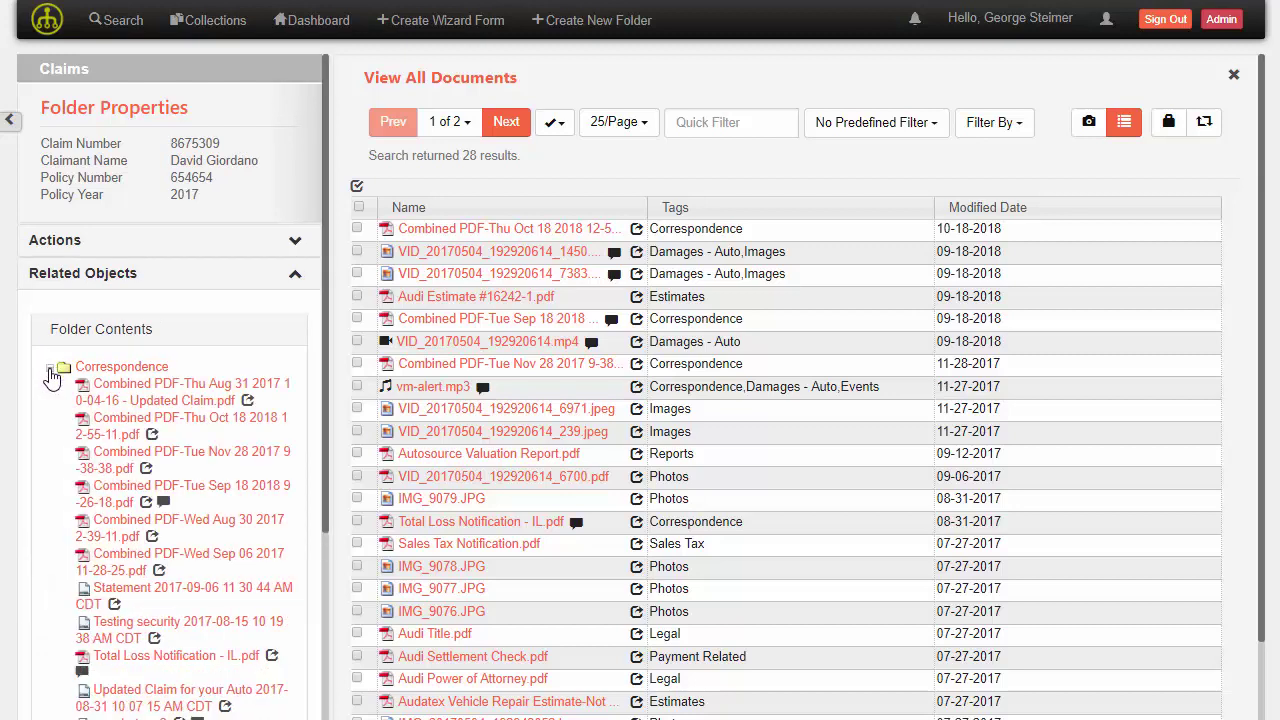
{"action": "left_click", "coordinate": [50, 368]}
{"action": "left_click", "coordinate": [50, 401]}
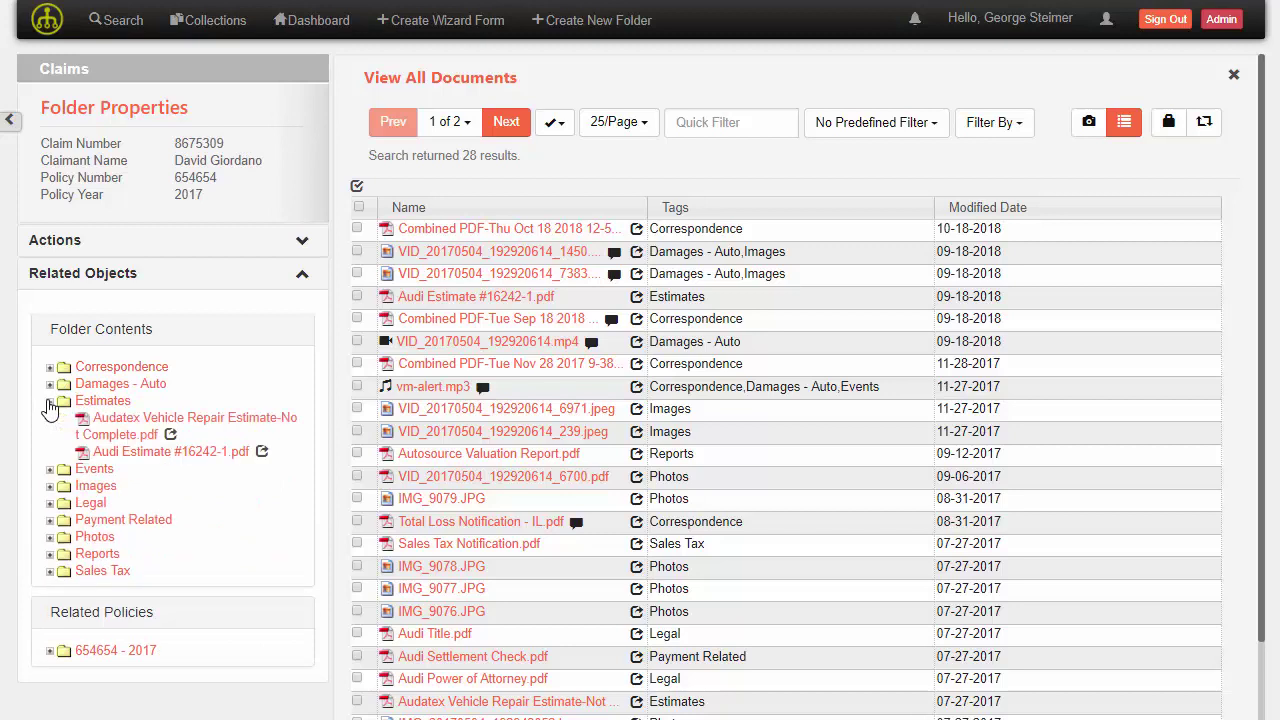
{"action": "left_click", "coordinate": [50, 401]}
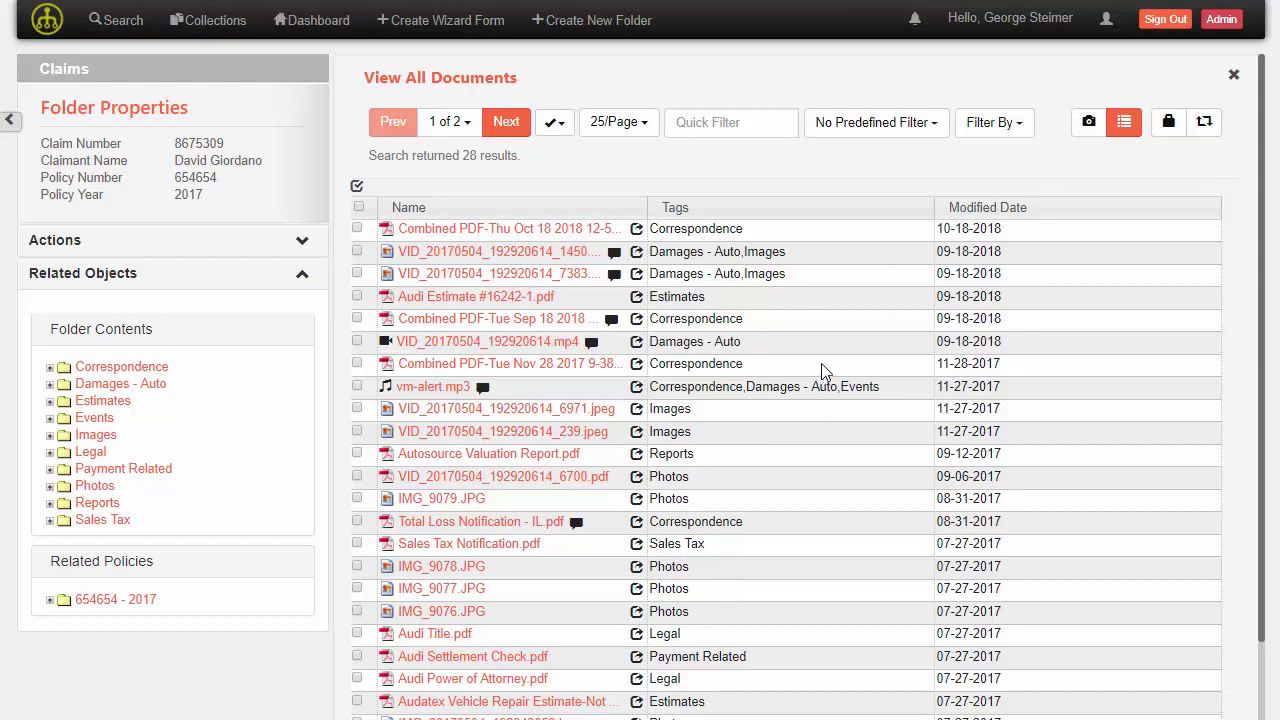
Review the claim folder's available actions and document list, and expand Estimates in the related objects again.
{"action": "left_click", "coordinate": [288, 244]}
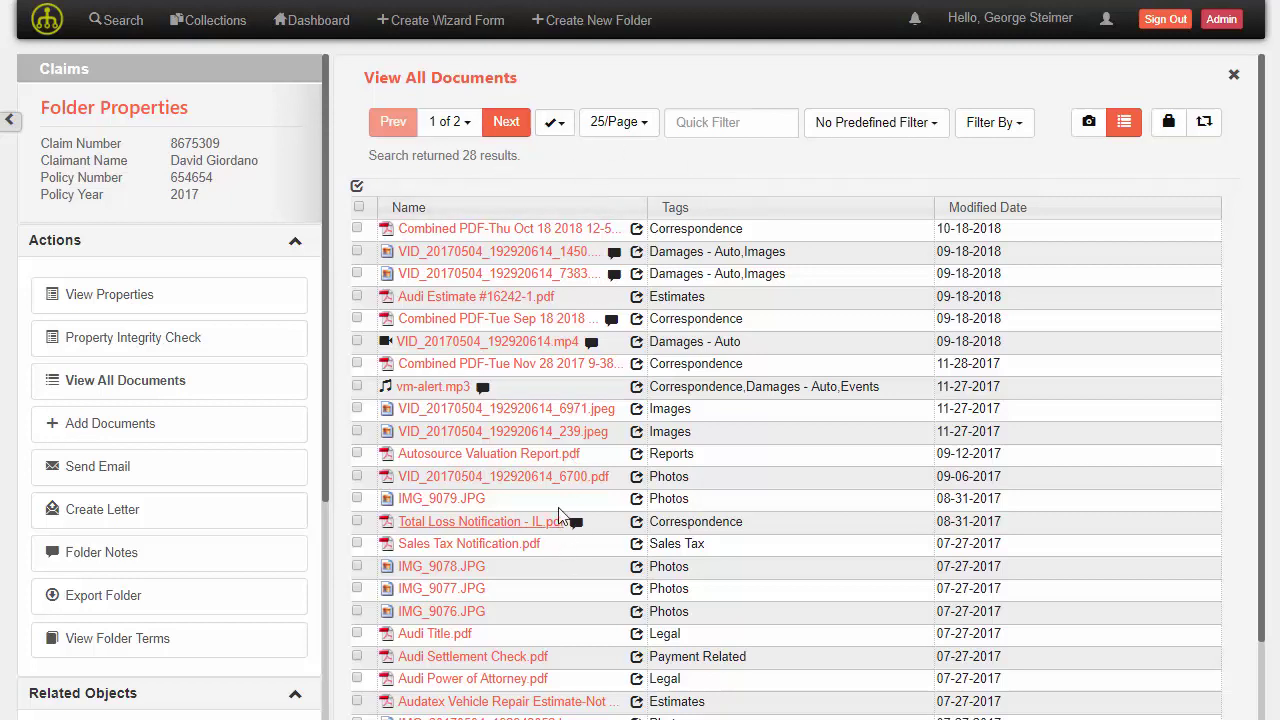
{"action": "scroll", "coordinate": [555, 500], "scroll_direction": "down", "scroll_amount": 2}
{"action": "scroll", "coordinate": [556, 500], "scroll_direction": "up", "scroll_amount": 2}
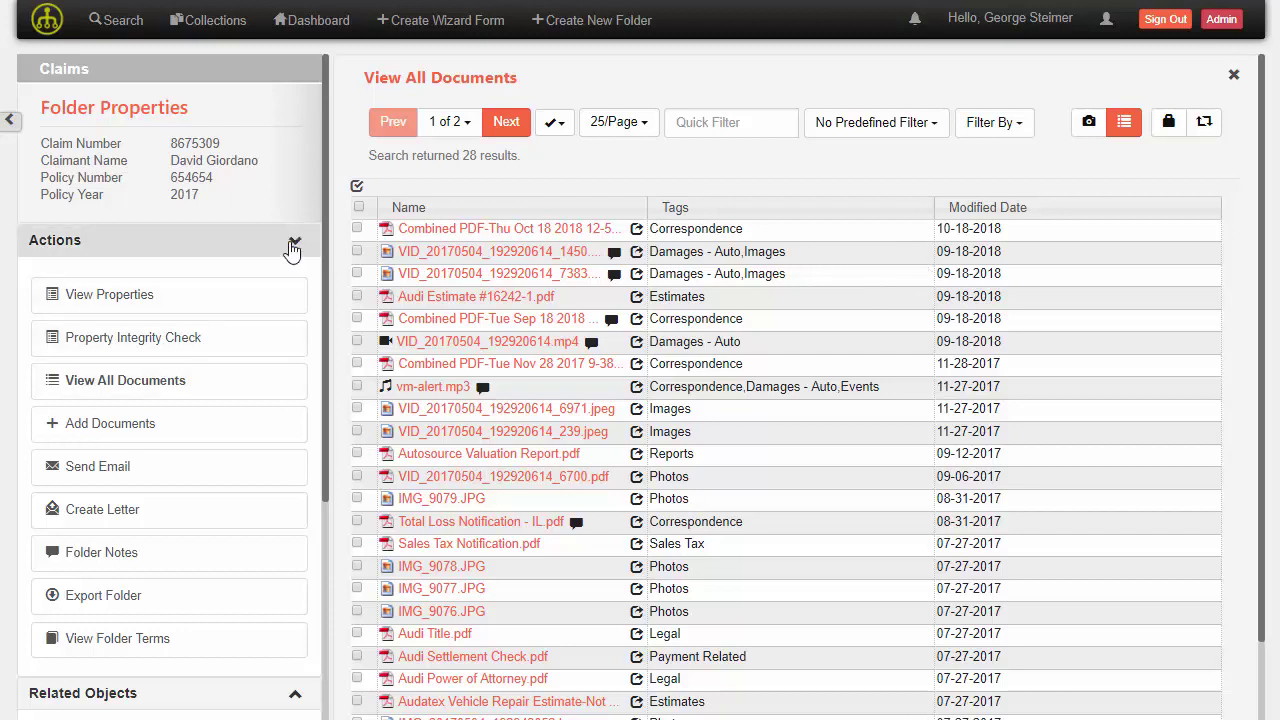
{"action": "left_click", "coordinate": [293, 245]}
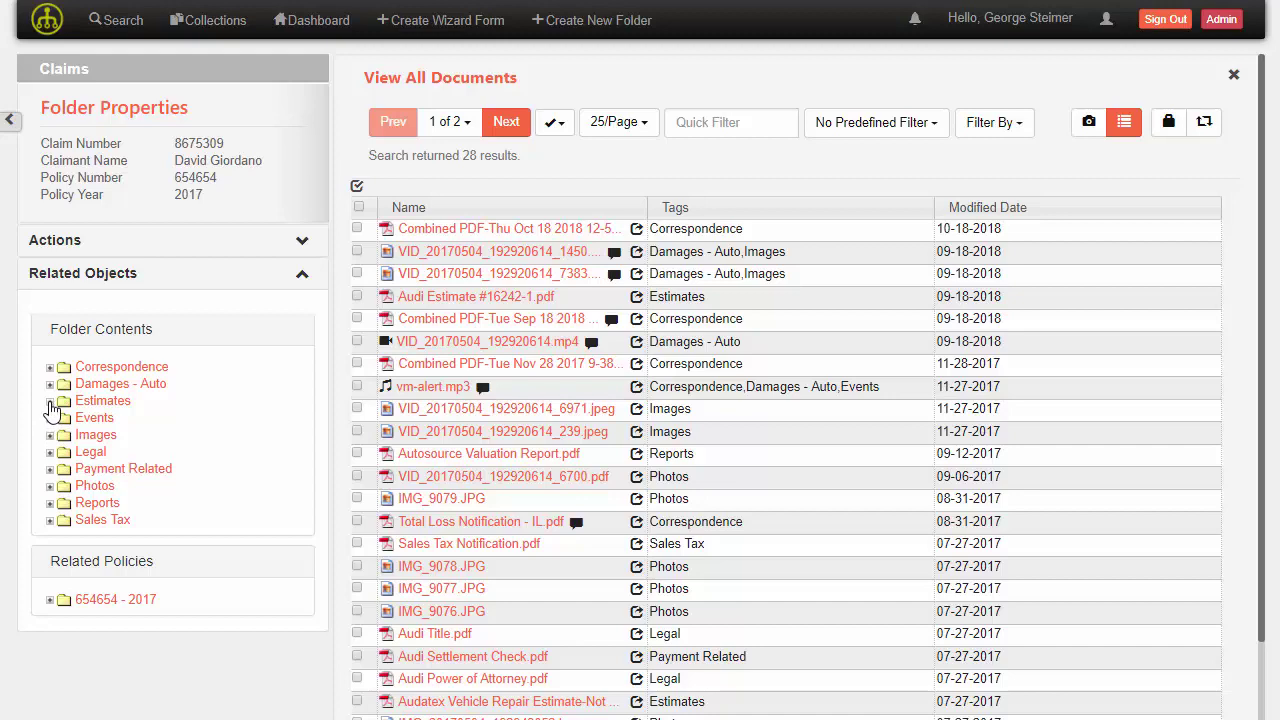
{"action": "left_click", "coordinate": [50, 403]}
{"action": "left_click", "coordinate": [112, 428]}
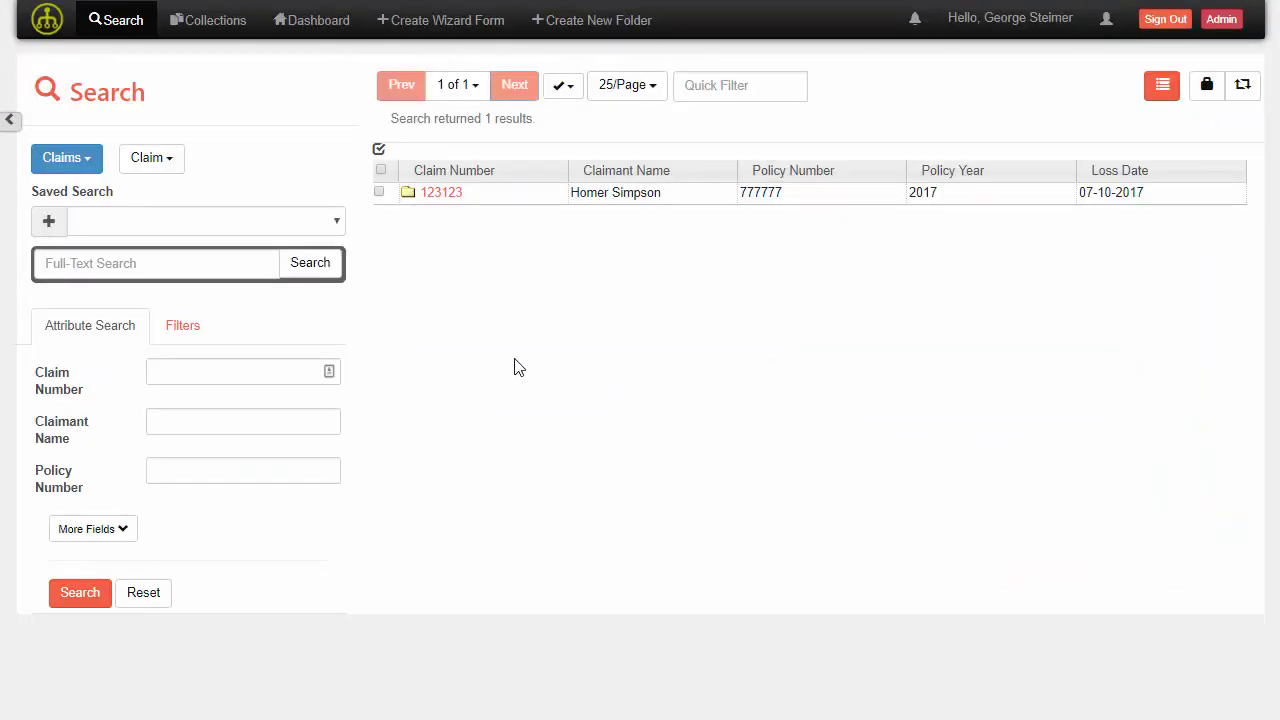
View the object types offered for the claims search and open the claim found in the results.
{"action": "left_click", "coordinate": [157, 160]}
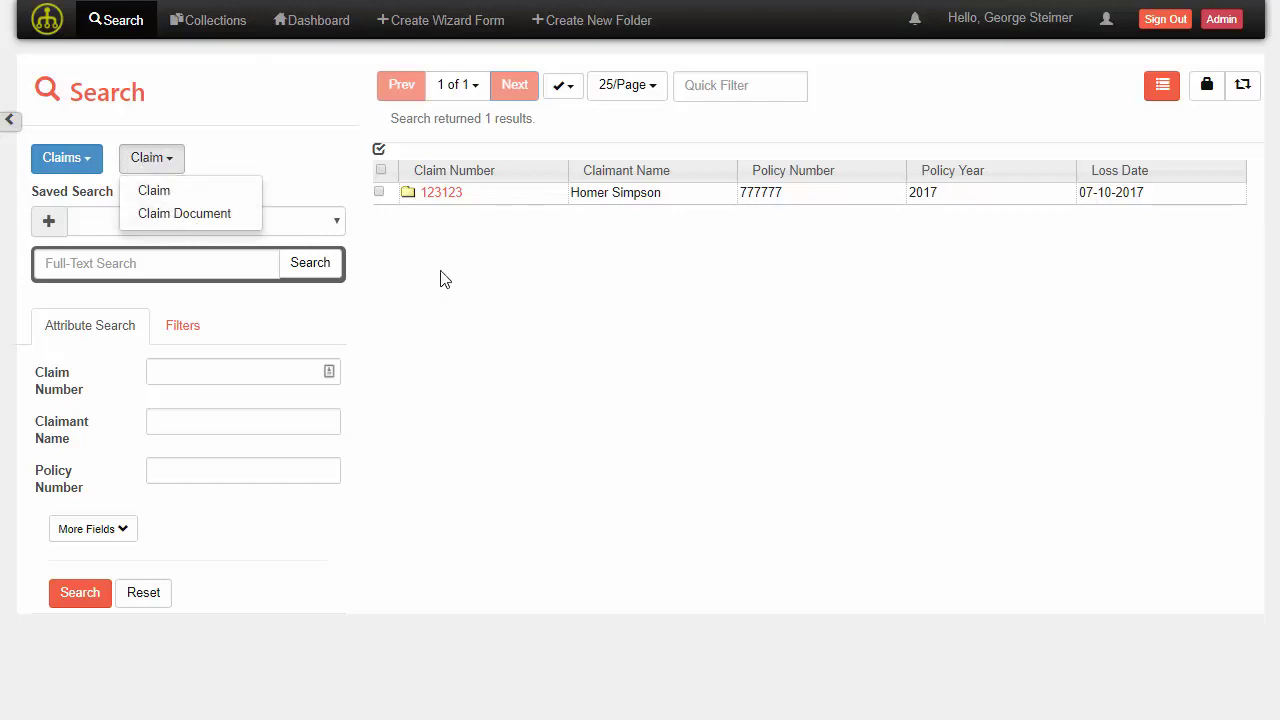
{"action": "left_click", "coordinate": [452, 219]}
{"action": "left_click", "coordinate": [441, 196]}
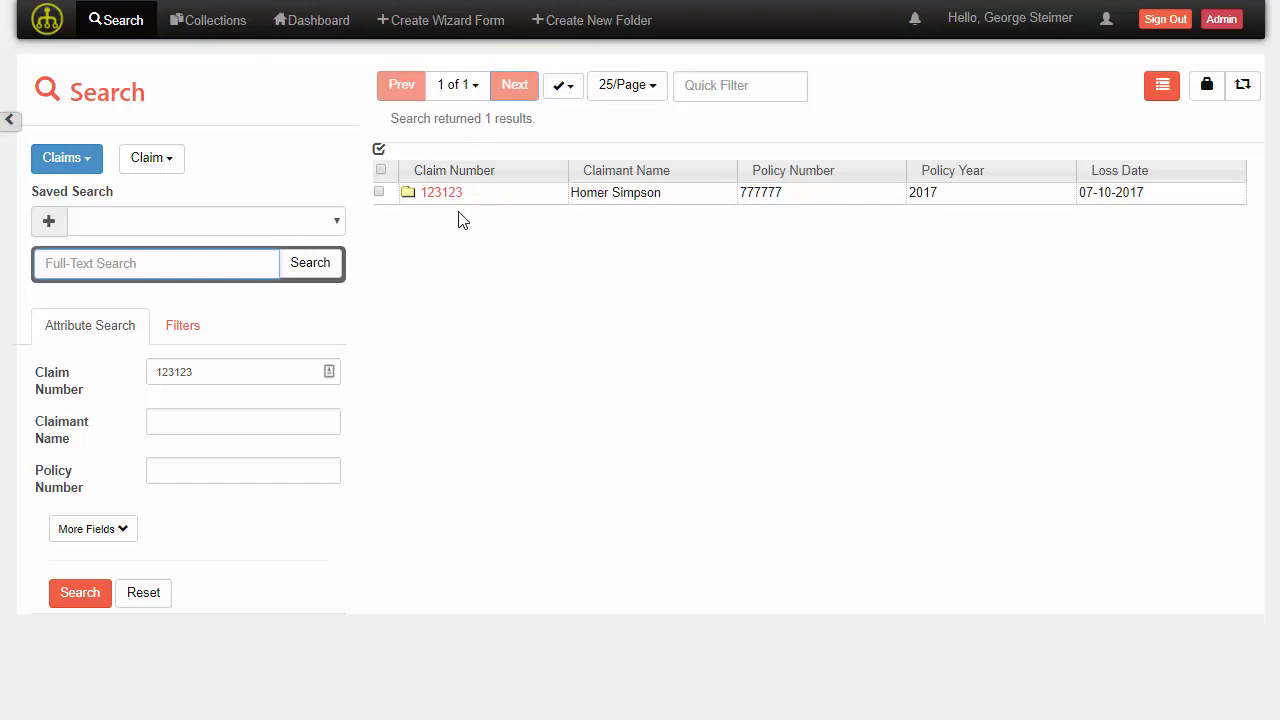
Create a new stage configuration named insuranceClaim in the admin view settings.
{"action": "left_click", "coordinate": [1222, 20]}
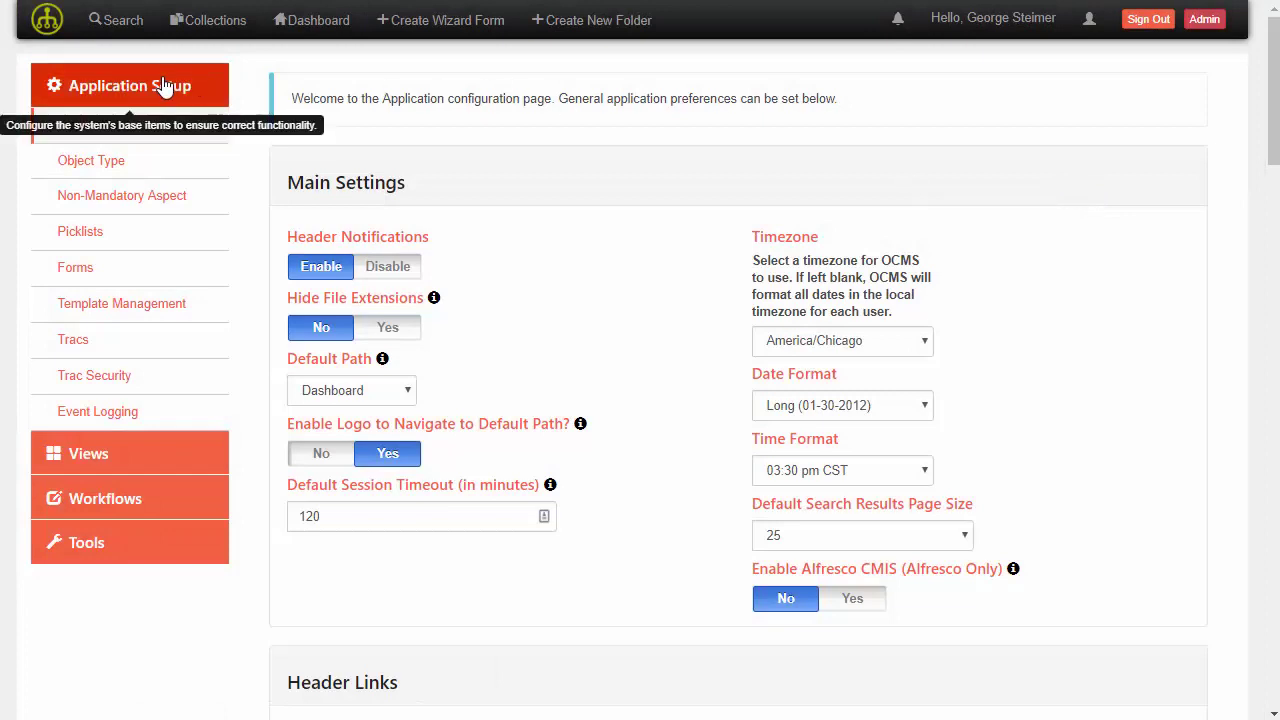
{"action": "left_click", "coordinate": [124, 95]}
{"action": "left_click", "coordinate": [108, 134]}
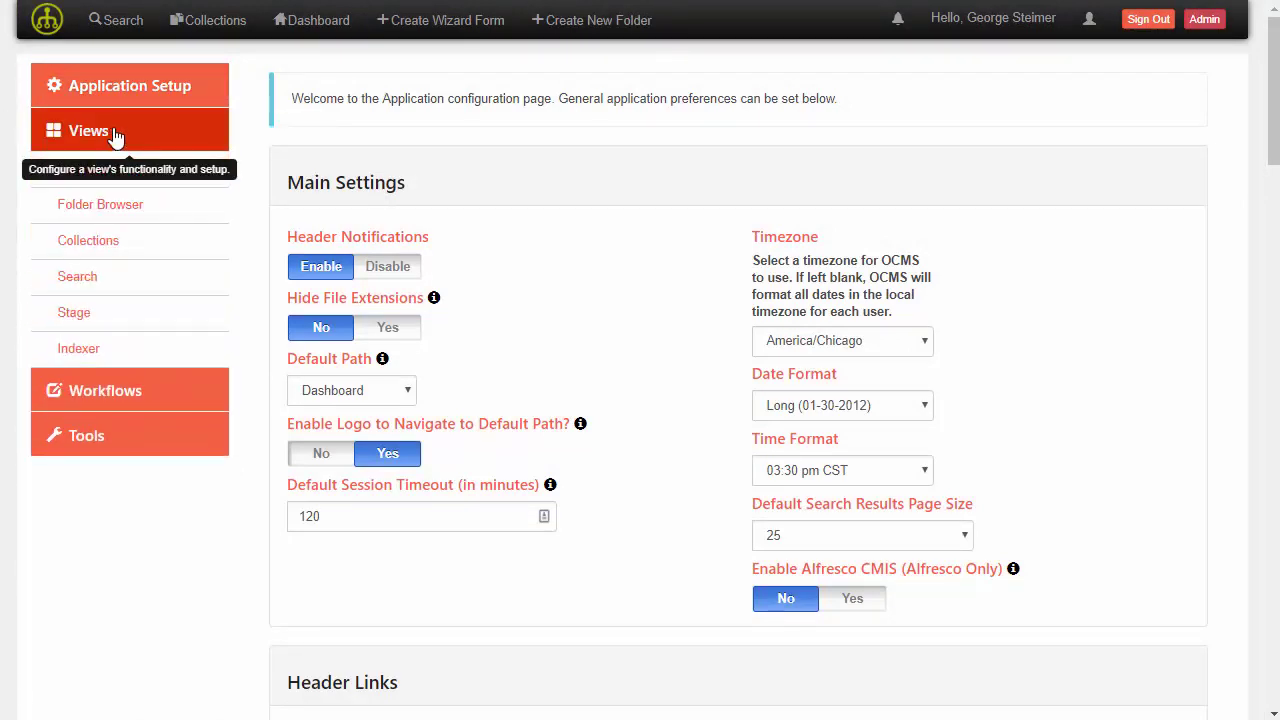
{"action": "left_click", "coordinate": [86, 316]}
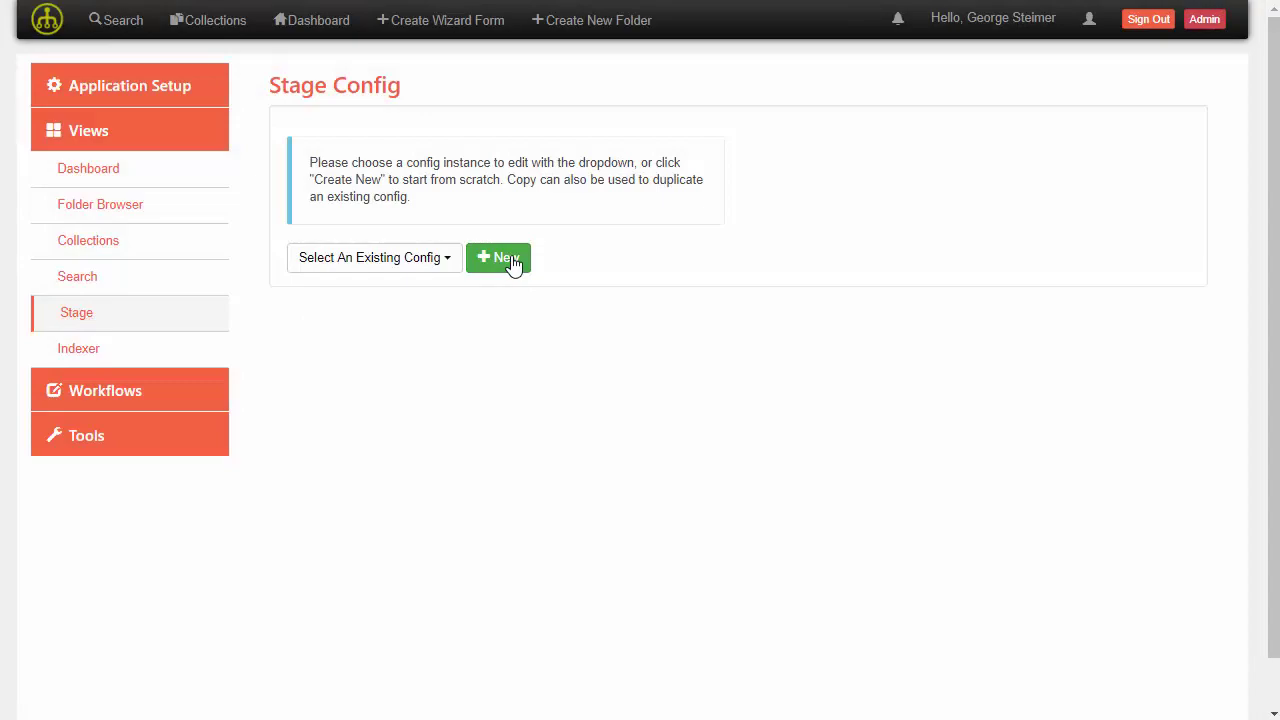
{"action": "left_click", "coordinate": [505, 259]}
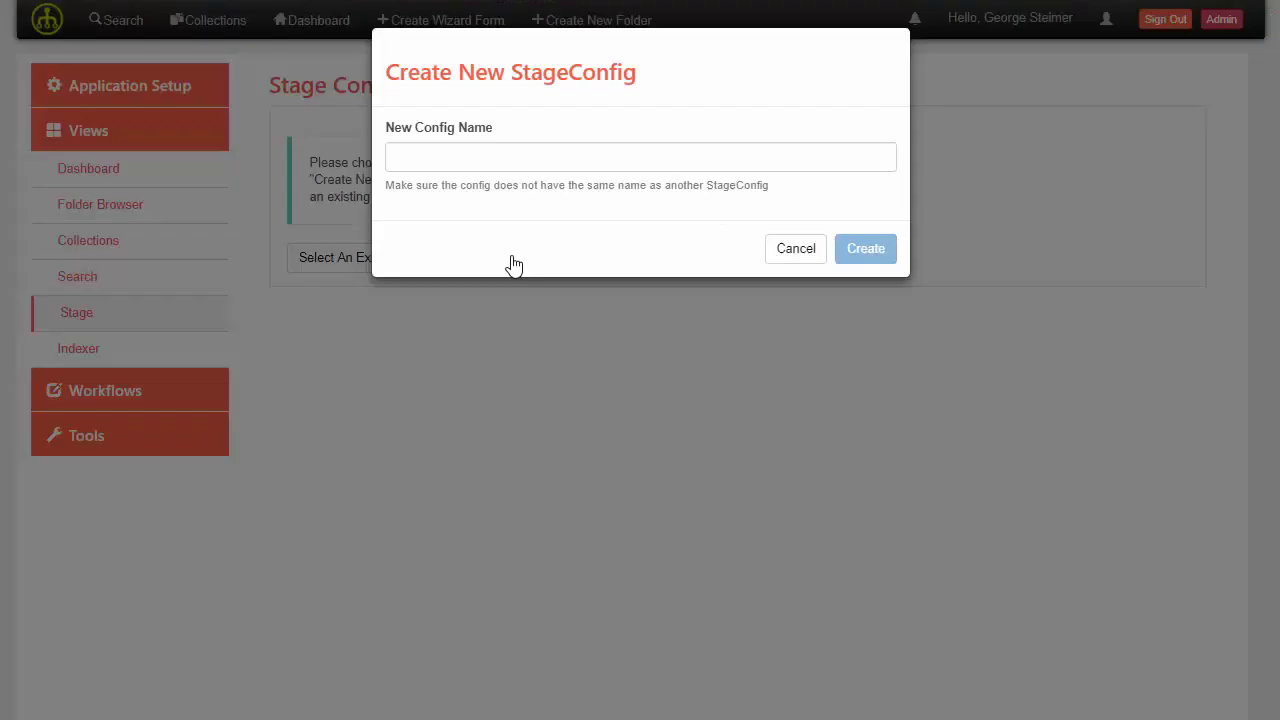
{"action": "left_click", "coordinate": [689, 167]}
{"action": "type", "text": "insuranceClaim"}
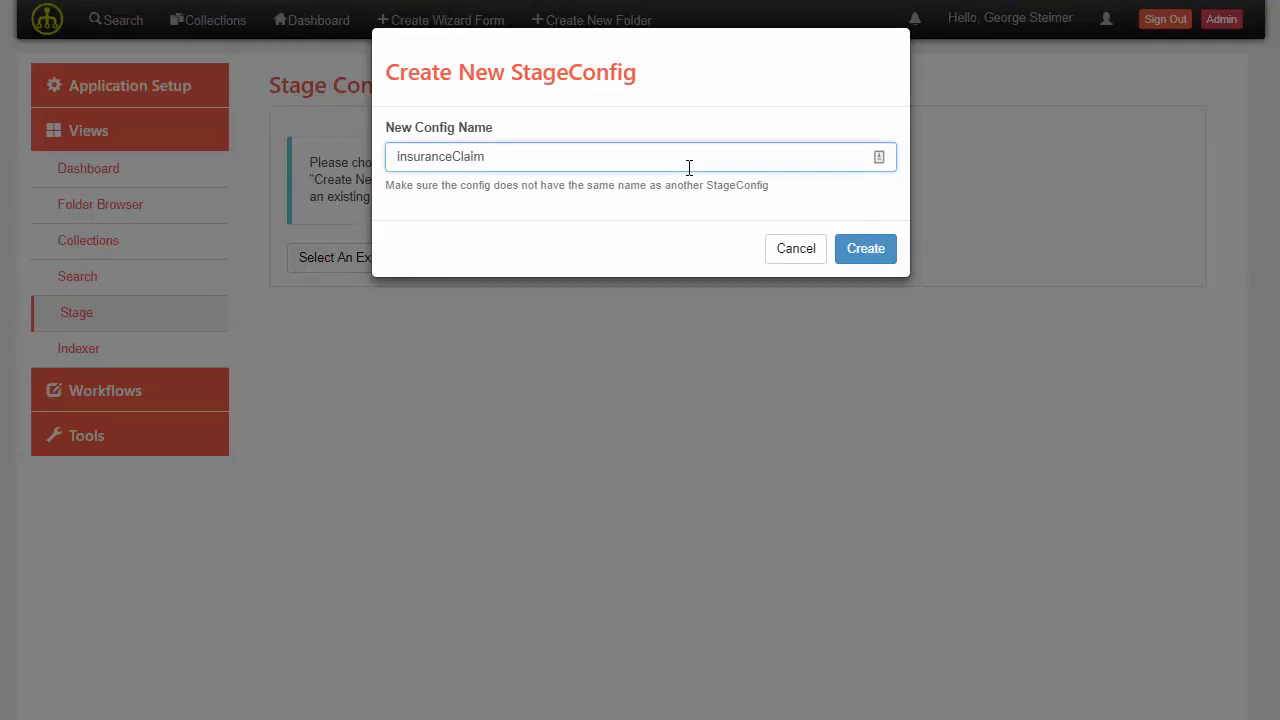
{"action": "left_click", "coordinate": [851, 249]}
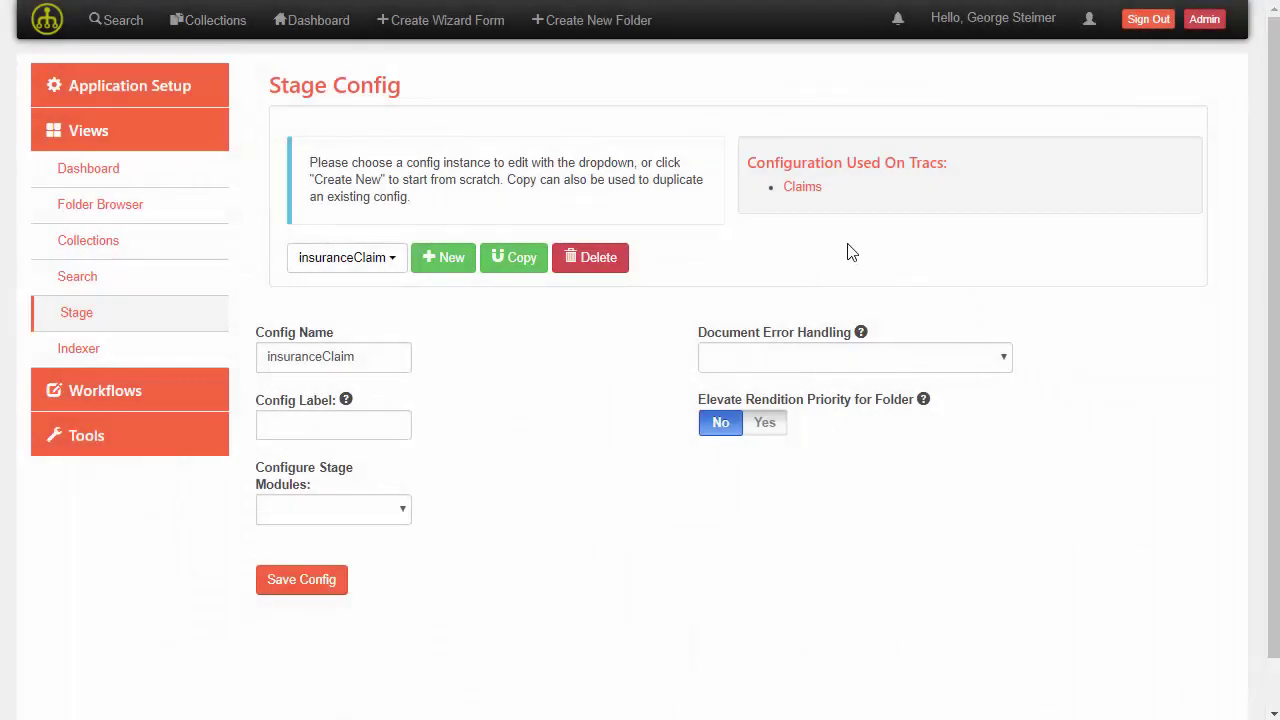
Label the configuration Claims and choose StageInfo as the stage module to configure.
{"action": "left_click", "coordinate": [367, 436]}
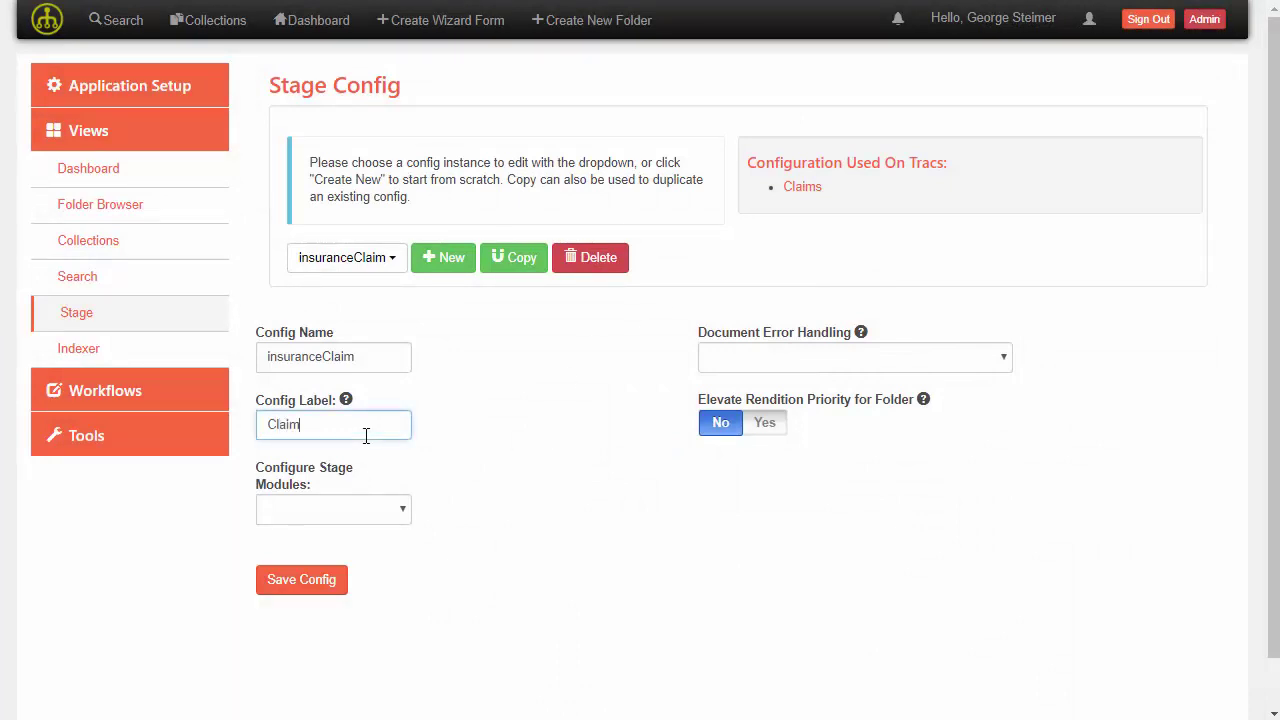
{"action": "left_click", "coordinate": [506, 407]}
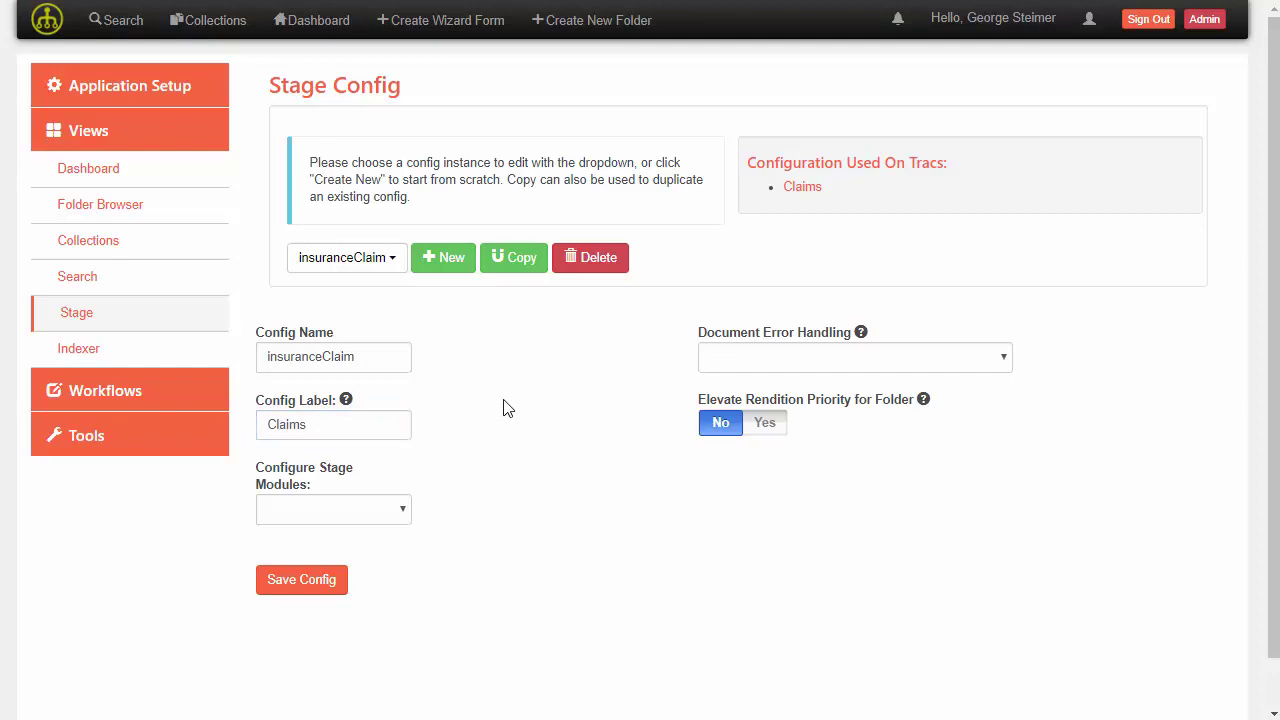
{"action": "scroll", "coordinate": [470, 440], "scroll_direction": "down", "scroll_amount": 1}
{"action": "left_click", "coordinate": [382, 459]}
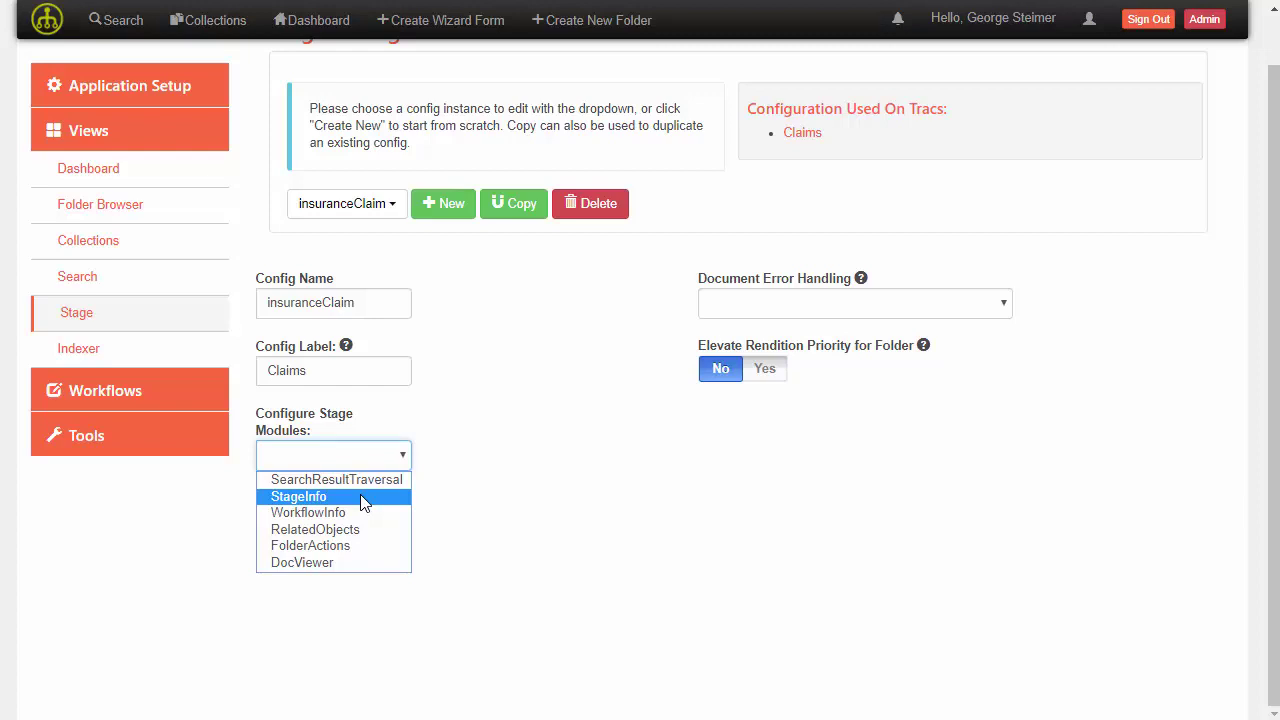
{"action": "left_click", "coordinate": [363, 497]}
{"action": "scroll", "coordinate": [609, 374], "scroll_direction": "down", "scroll_amount": 4}
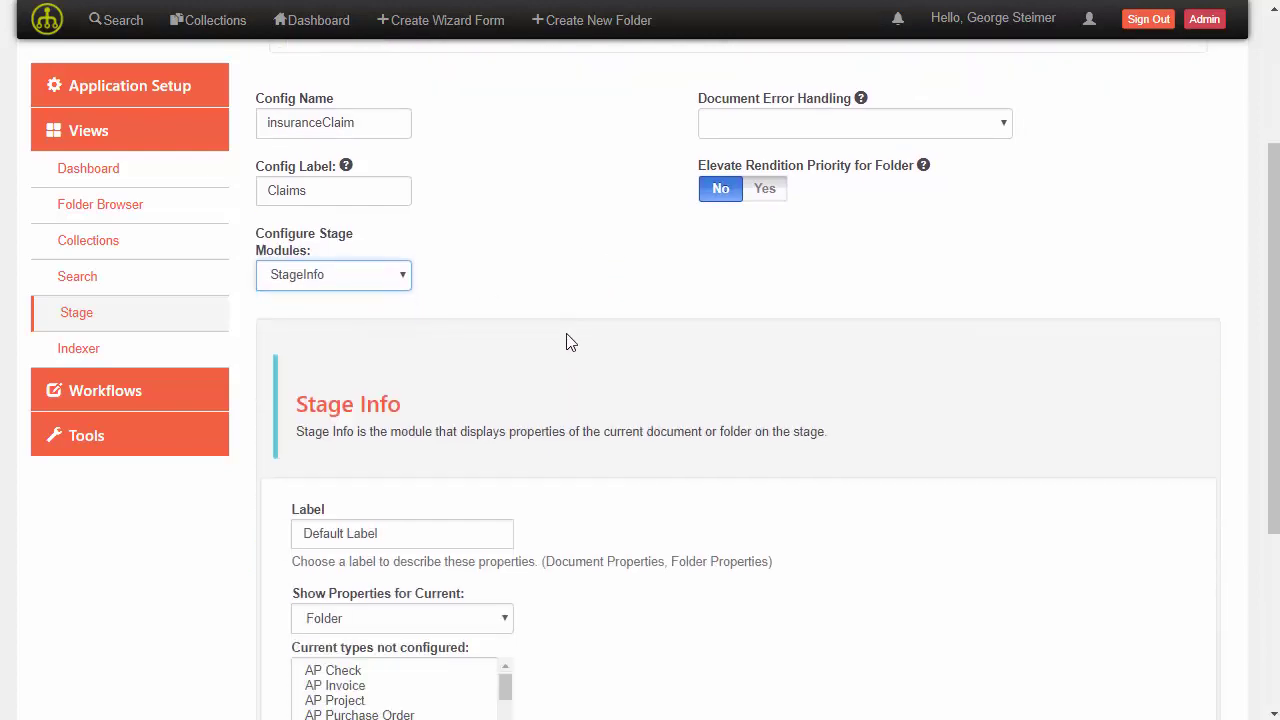
{"action": "scroll", "coordinate": [600, 362], "scroll_direction": "down", "scroll_amount": 1}
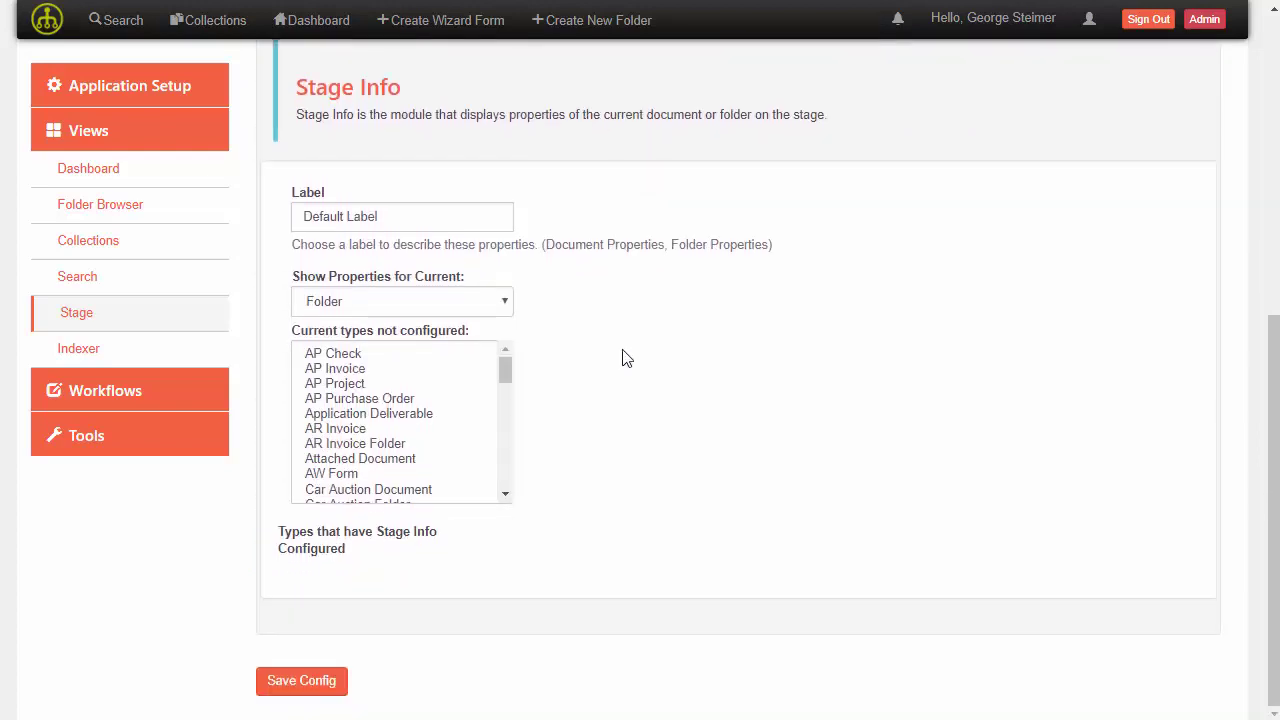
Keep the Stage Info properties set to the current Folder and add the Claim type to the configured types.
{"action": "left_click", "coordinate": [450, 306]}
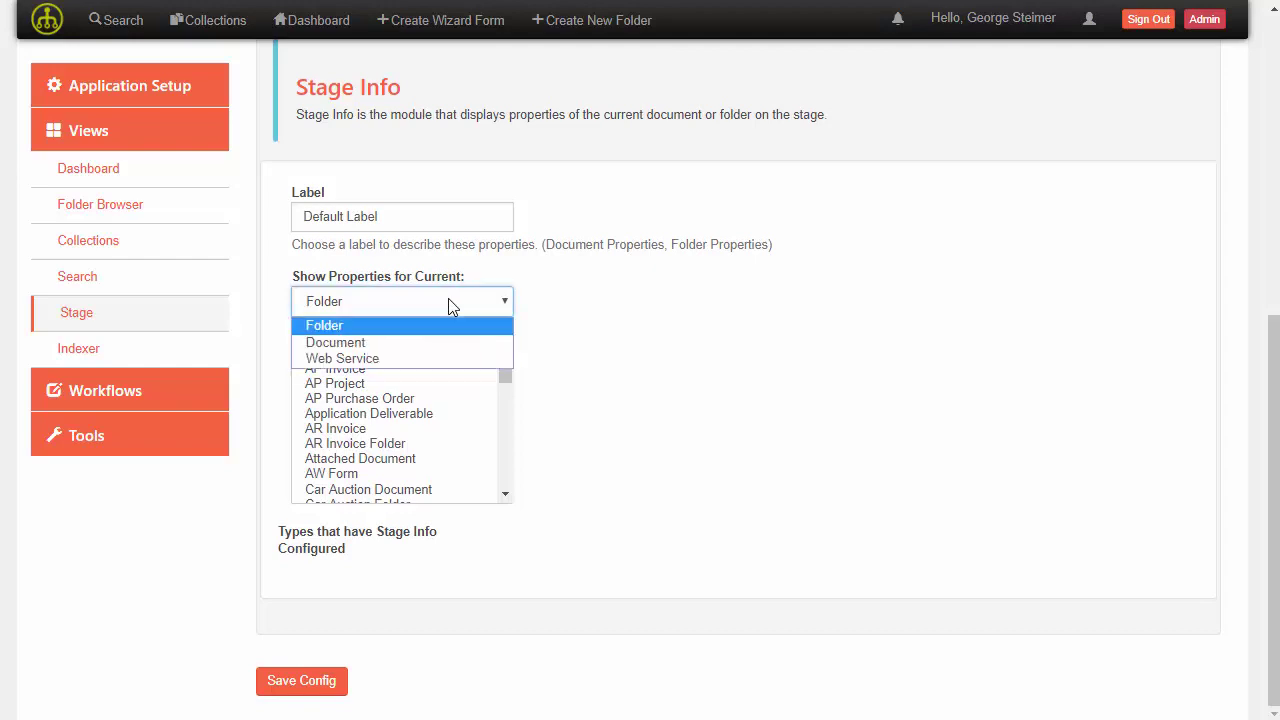
{"action": "left_click", "coordinate": [577, 318]}
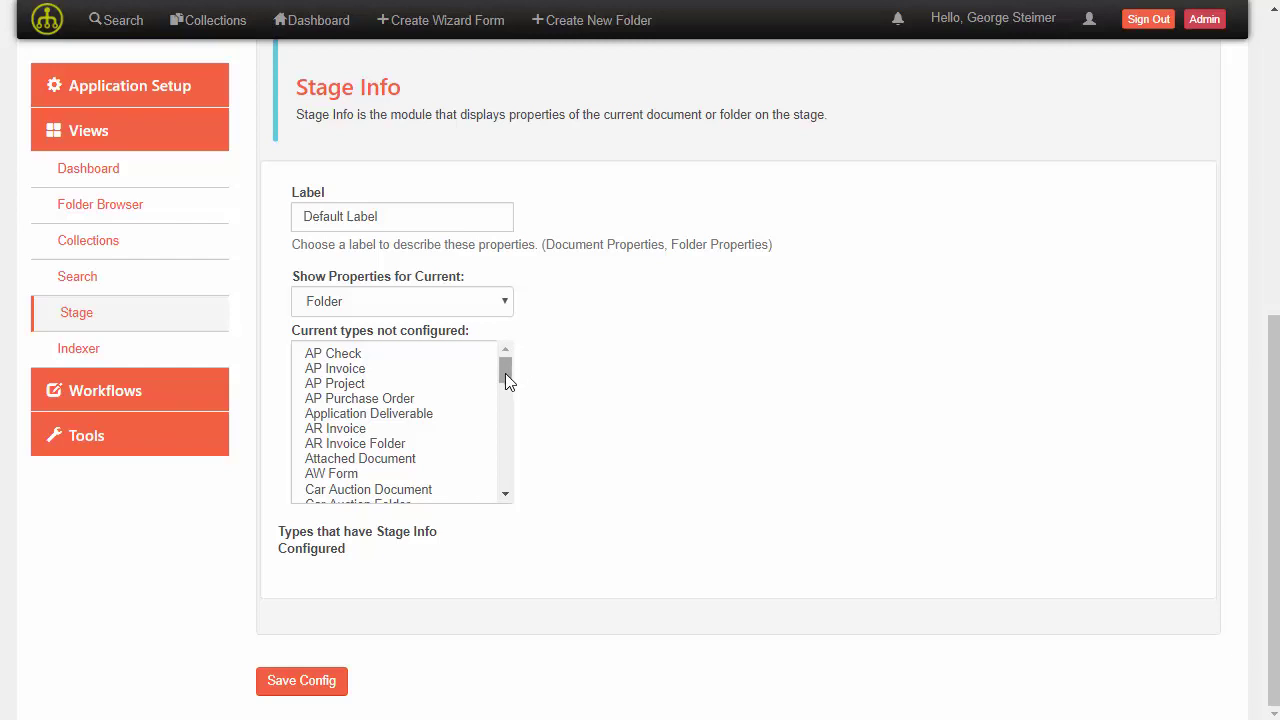
{"action": "left_click_drag", "start_coordinate": [505, 373], "coordinate": [504, 392]}
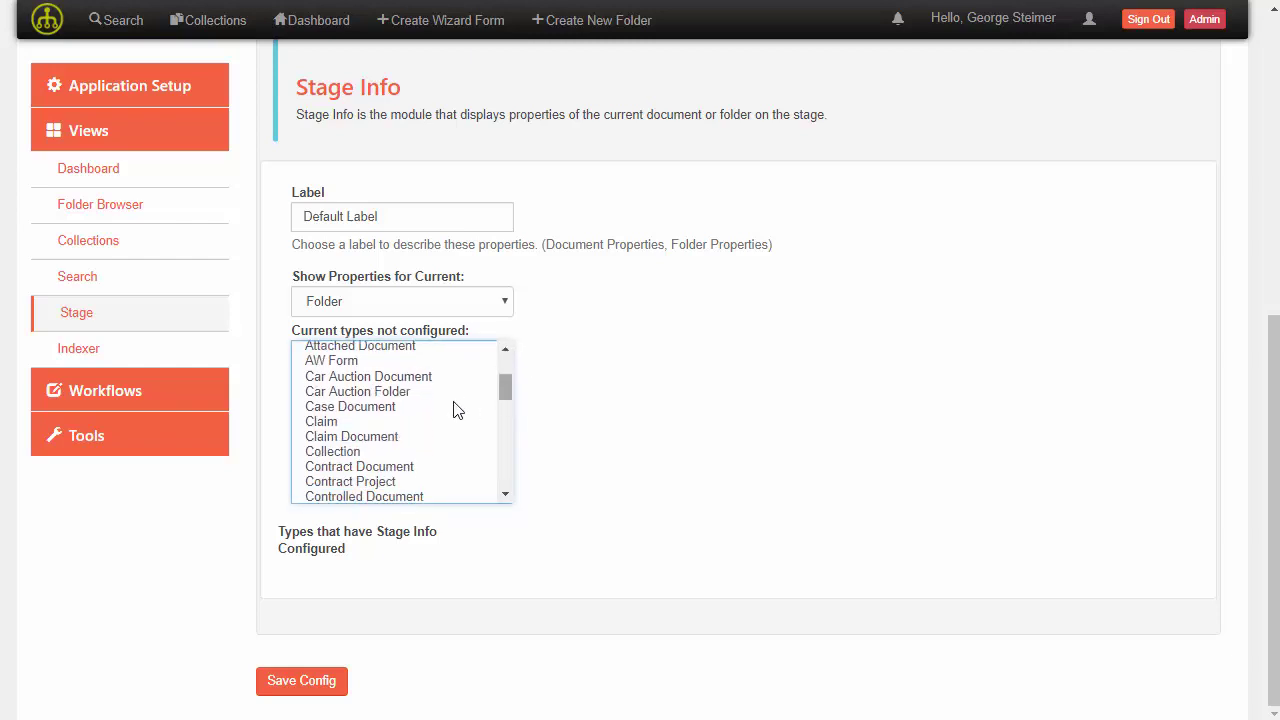
{"action": "double_click", "coordinate": [322, 421]}
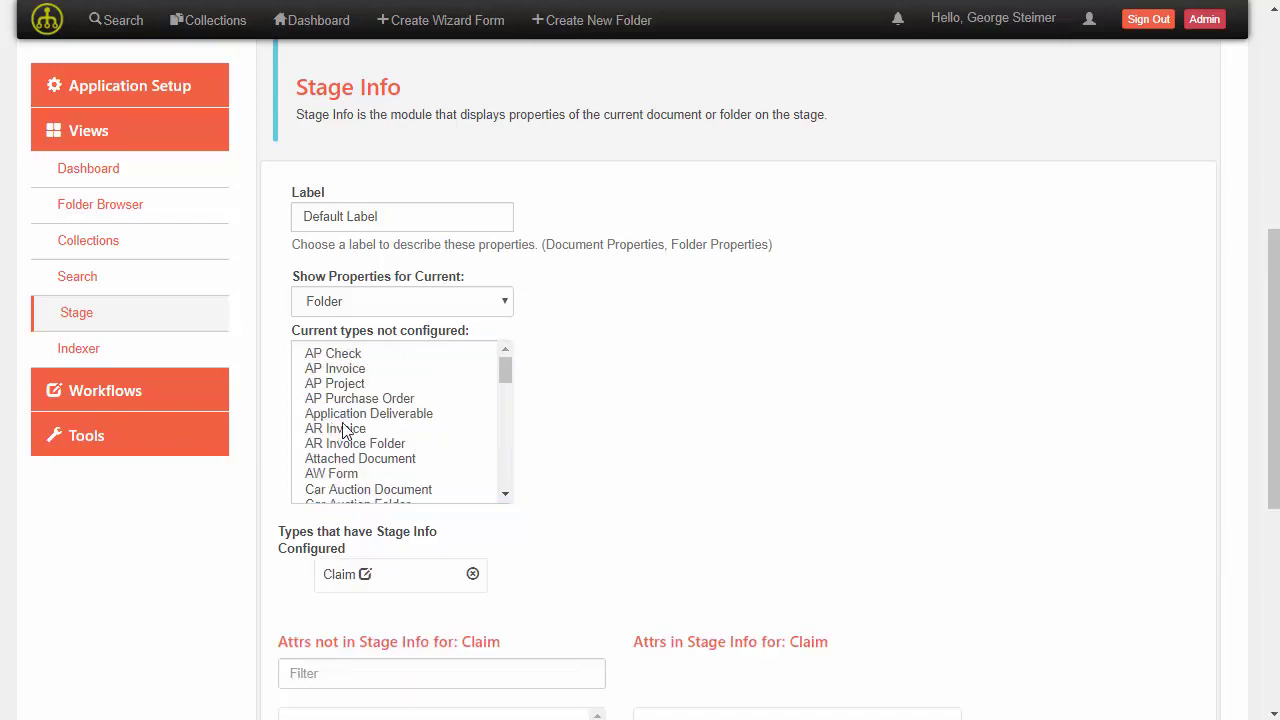
Add the Claim Number and Claimant Name attributes to the Stage Info for Claim.
{"action": "scroll", "coordinate": [606, 409], "scroll_direction": "down", "scroll_amount": 3}
{"action": "scroll", "coordinate": [671, 233], "scroll_direction": "down", "scroll_amount": 1}
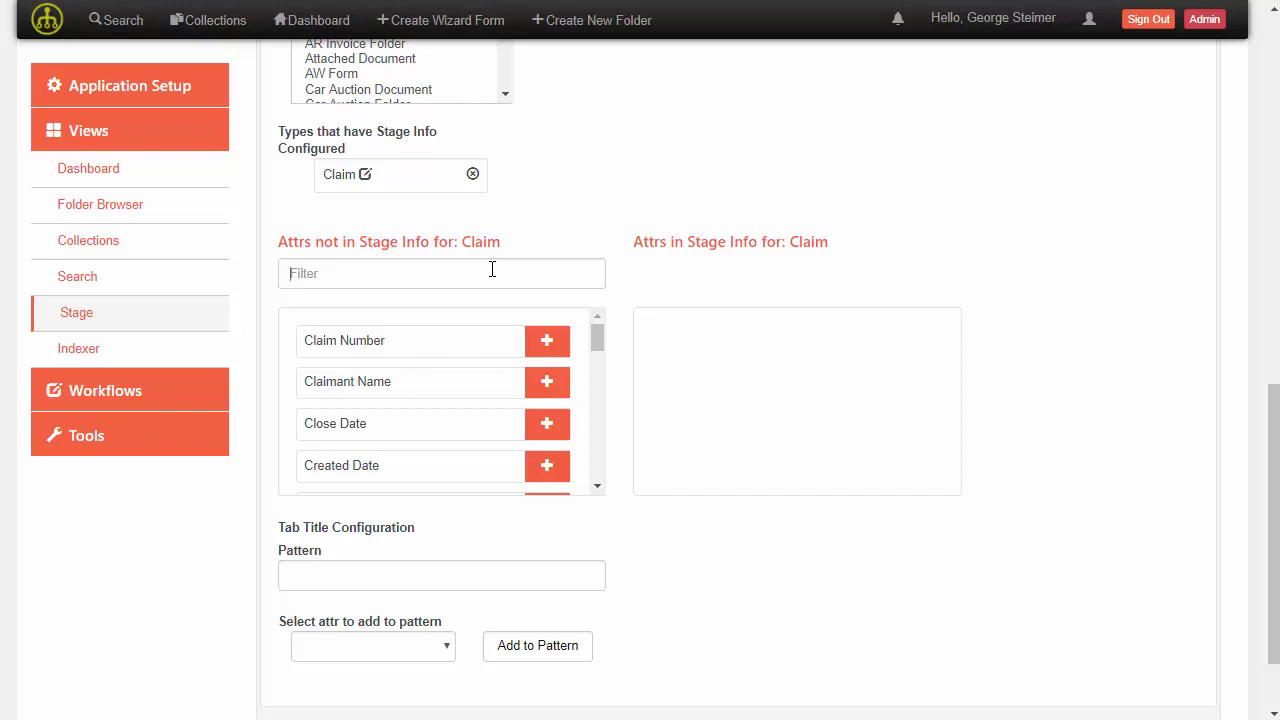
{"action": "left_click", "coordinate": [492, 269]}
{"action": "left_click", "coordinate": [548, 342]}
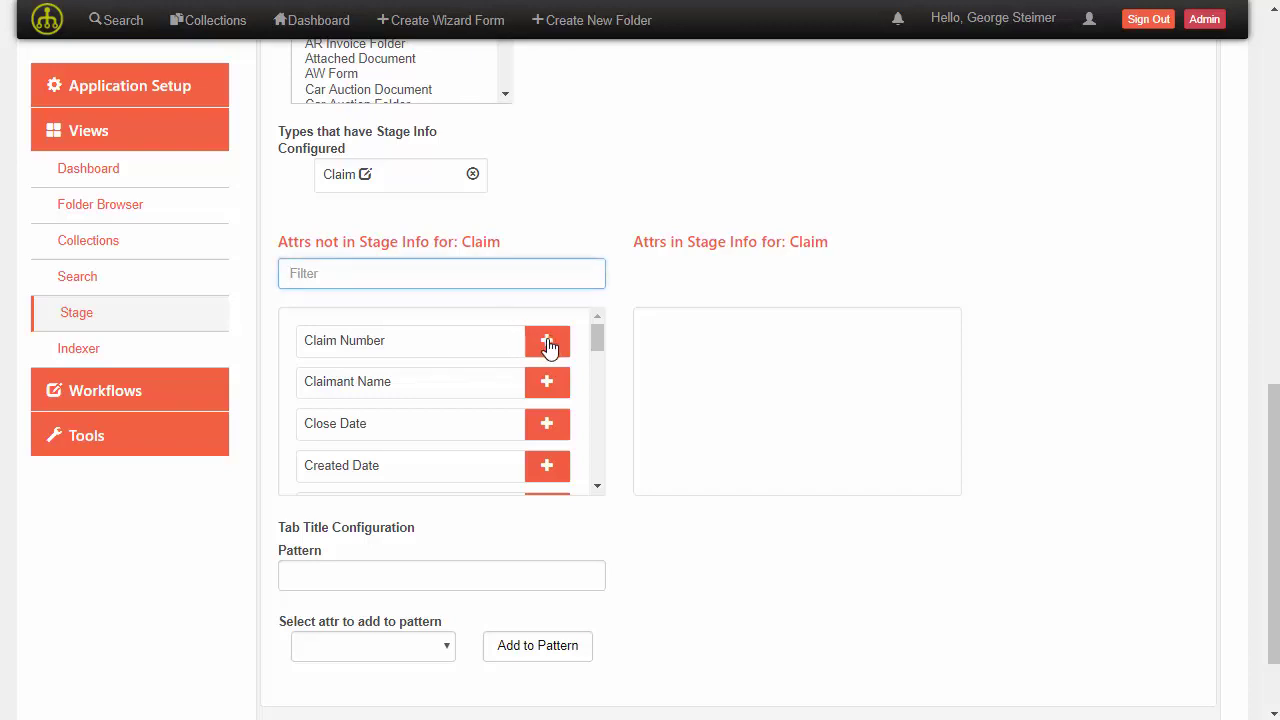
{"action": "left_click", "coordinate": [548, 342]}
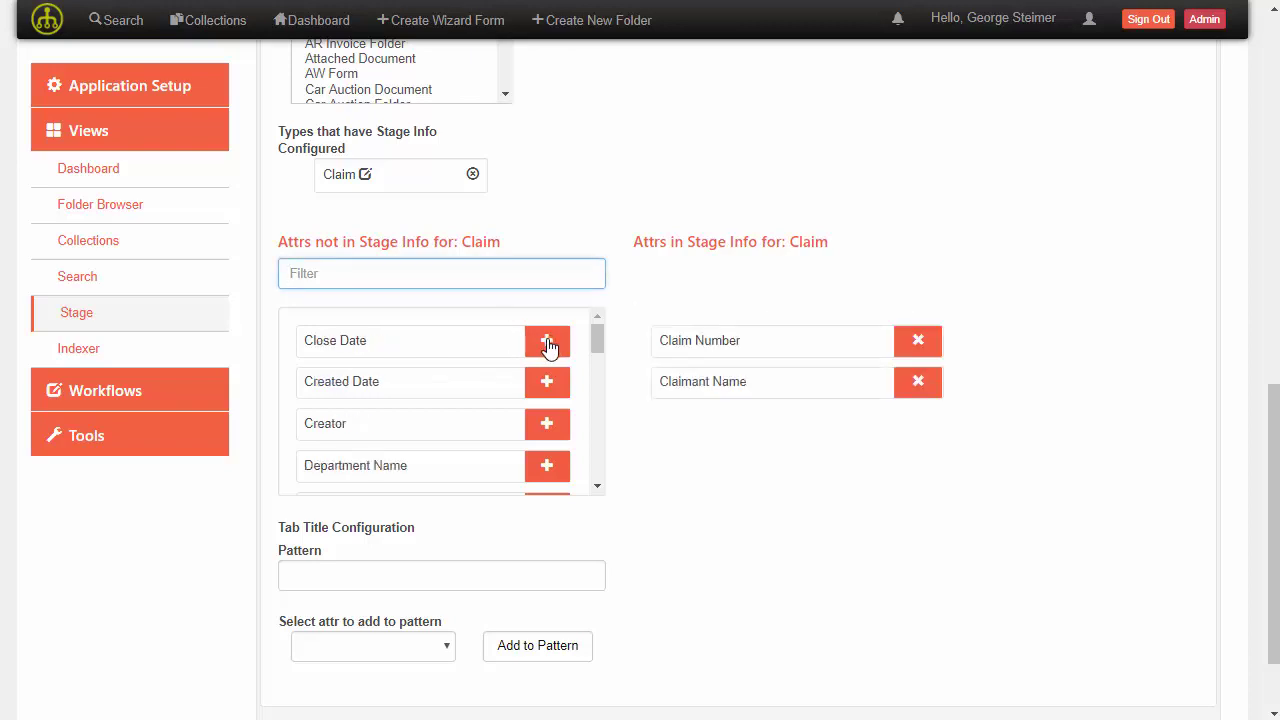
Filter the available attributes by "Po" and add Policy Number and Policy Year to the Claim's Stage Info.
{"action": "type", "text": "P"}
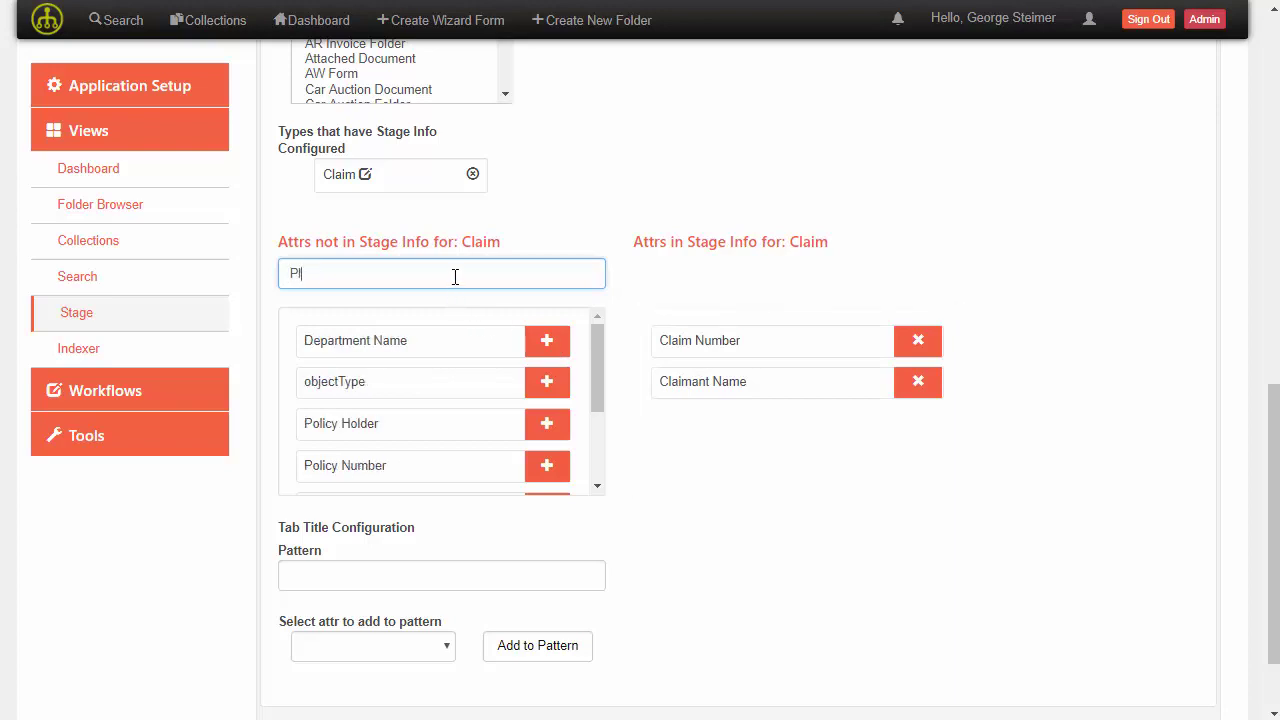
{"action": "type", "text": "o"}
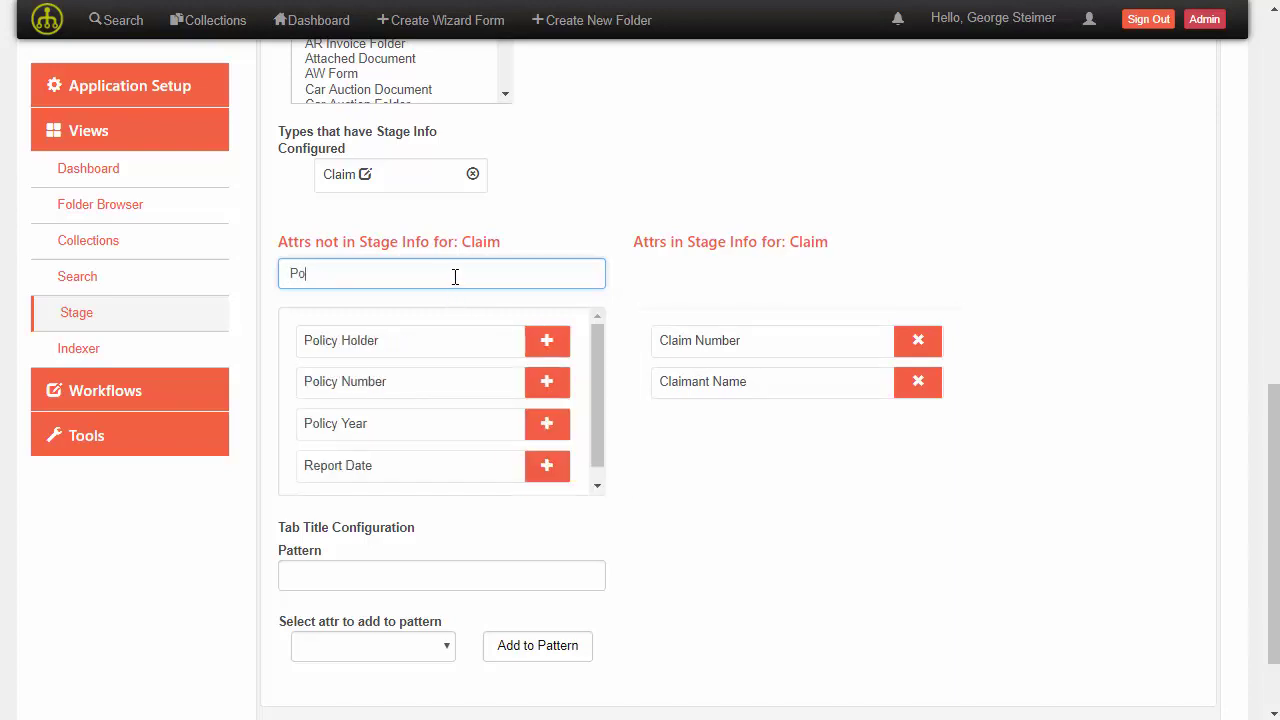
{"action": "left_click", "coordinate": [547, 384]}
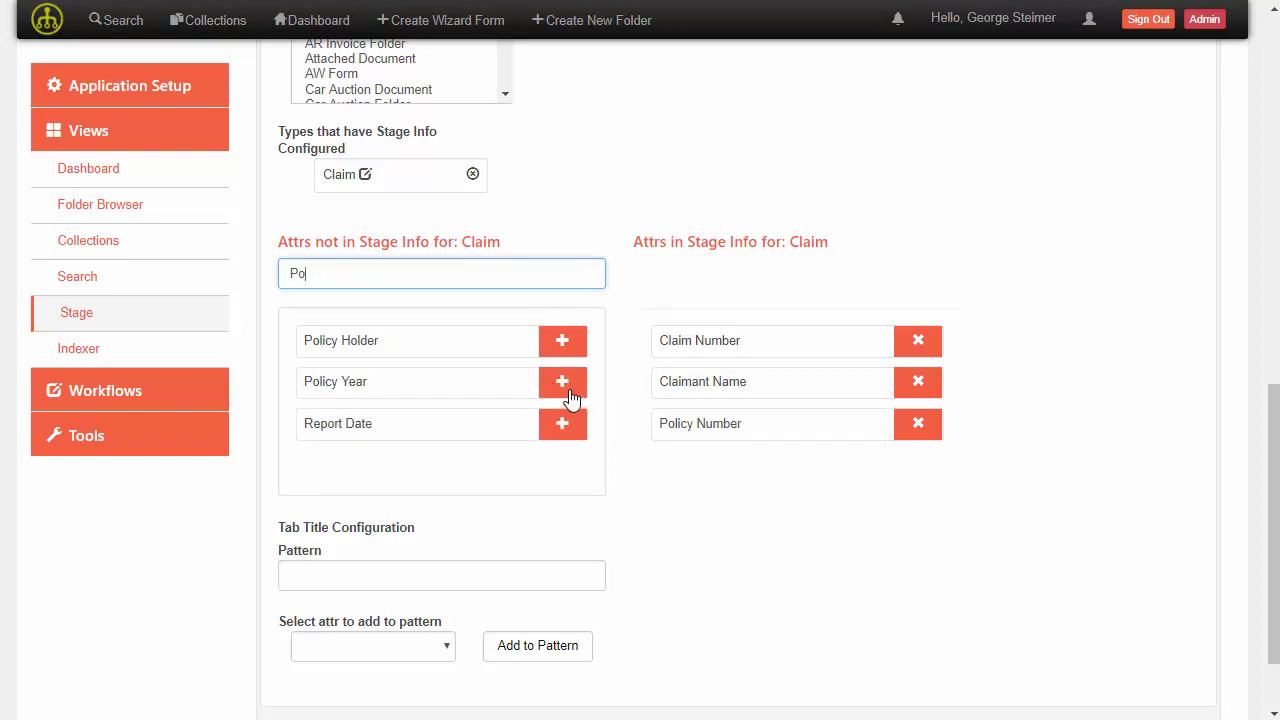
{"action": "left_click", "coordinate": [563, 388]}
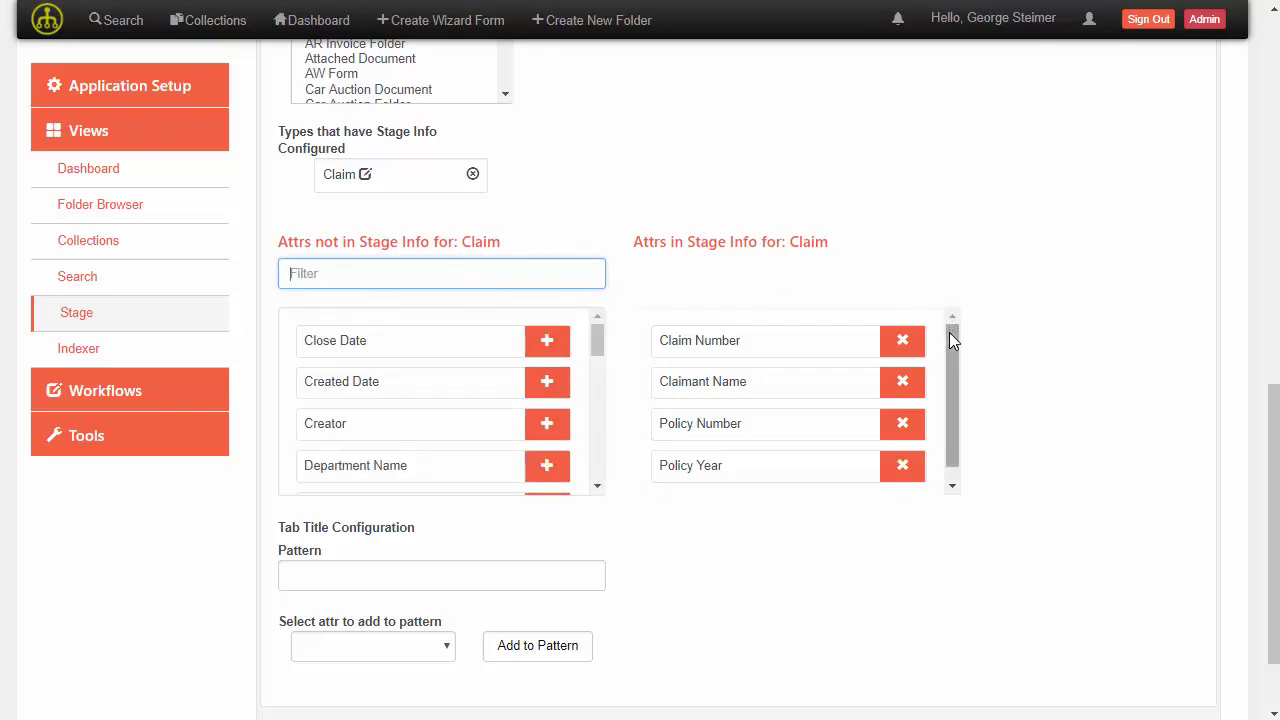
{"action": "left_click_drag", "start_coordinate": [949, 336], "coordinate": [947, 307]}
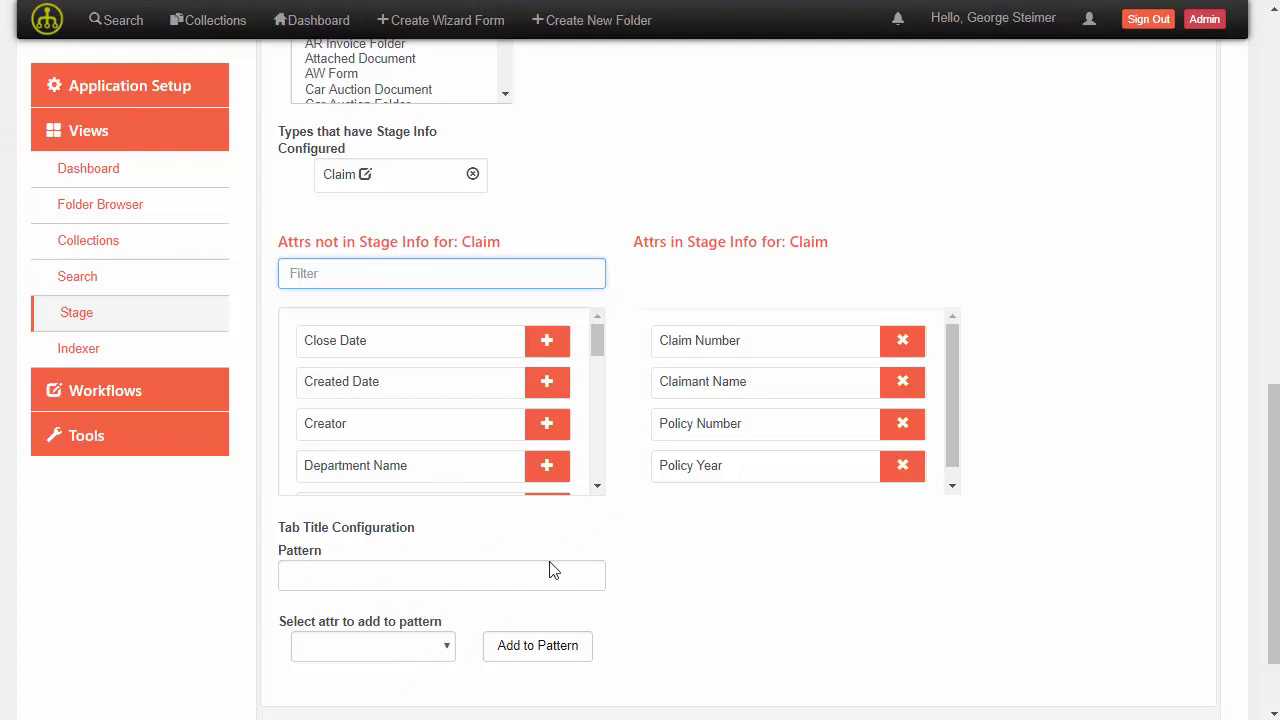
Check the Claim's Stage Info settings and save the stage configuration.
{"action": "scroll", "coordinate": [660, 480], "scroll_direction": "down", "scroll_amount": 1}
{"action": "scroll", "coordinate": [672, 560], "scroll_direction": "up", "scroll_amount": 3}
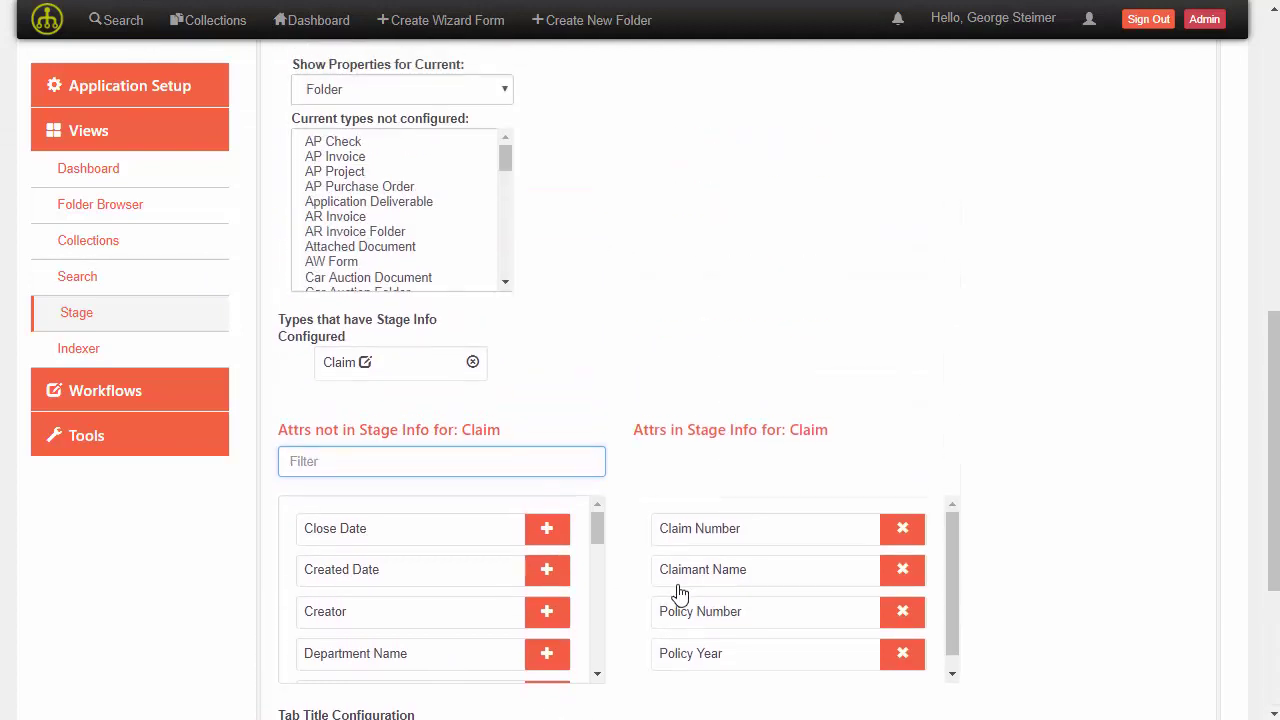
{"action": "scroll", "coordinate": [660, 610], "scroll_direction": "down", "scroll_amount": 1}
{"action": "scroll", "coordinate": [645, 623], "scroll_direction": "down", "scroll_amount": 3}
{"action": "left_click", "coordinate": [292, 687]}
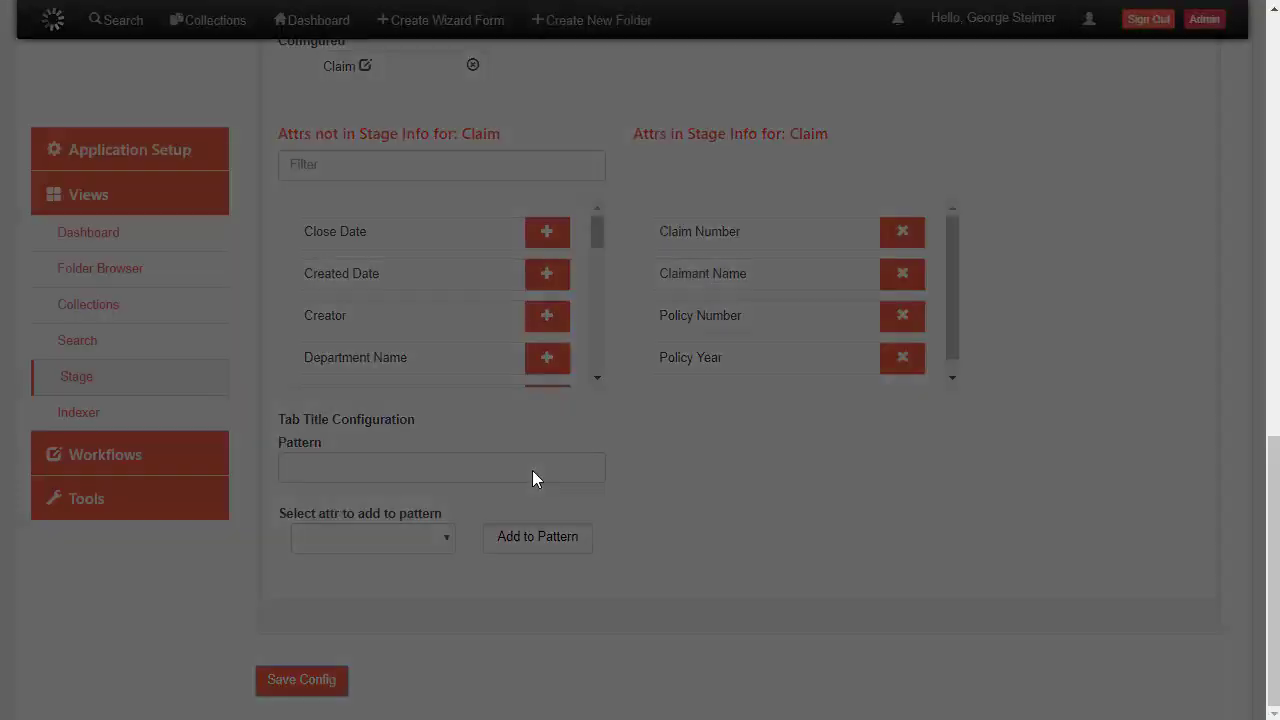
Switch the stage module being configured to RelatedObjects.
{"action": "scroll", "coordinate": [637, 490], "scroll_direction": "up", "scroll_amount": 10}
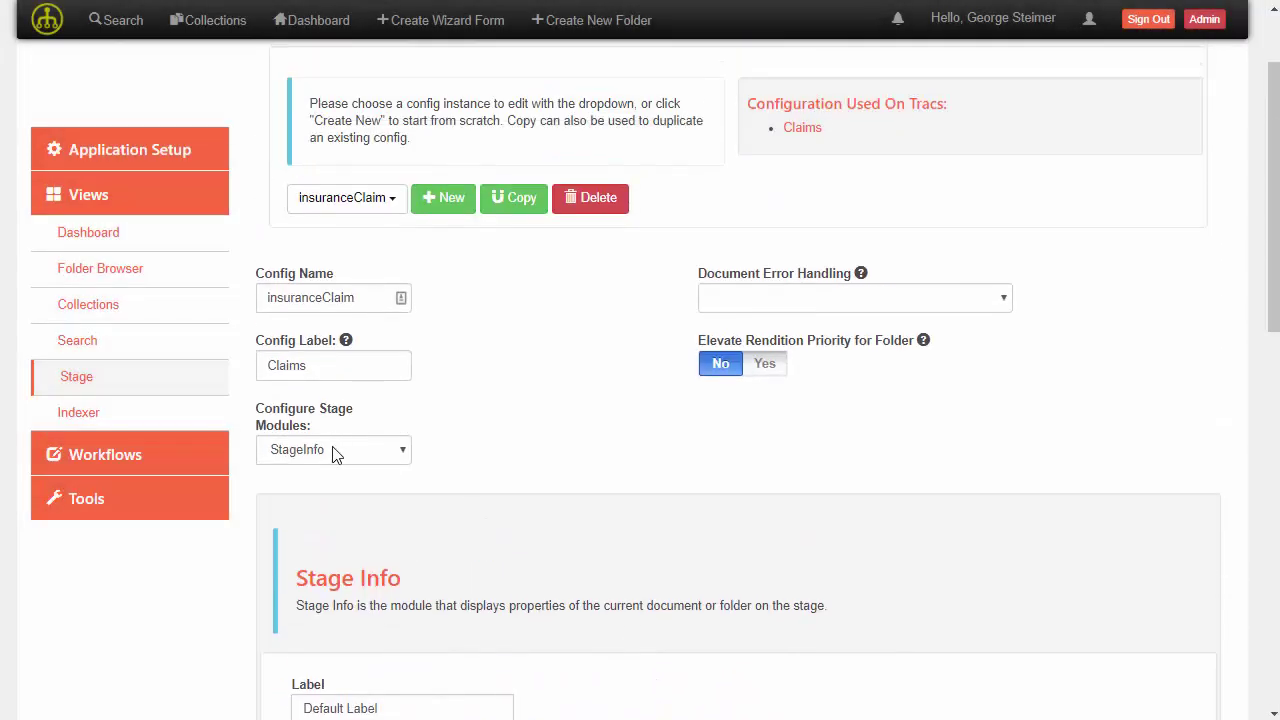
{"action": "left_click", "coordinate": [337, 451]}
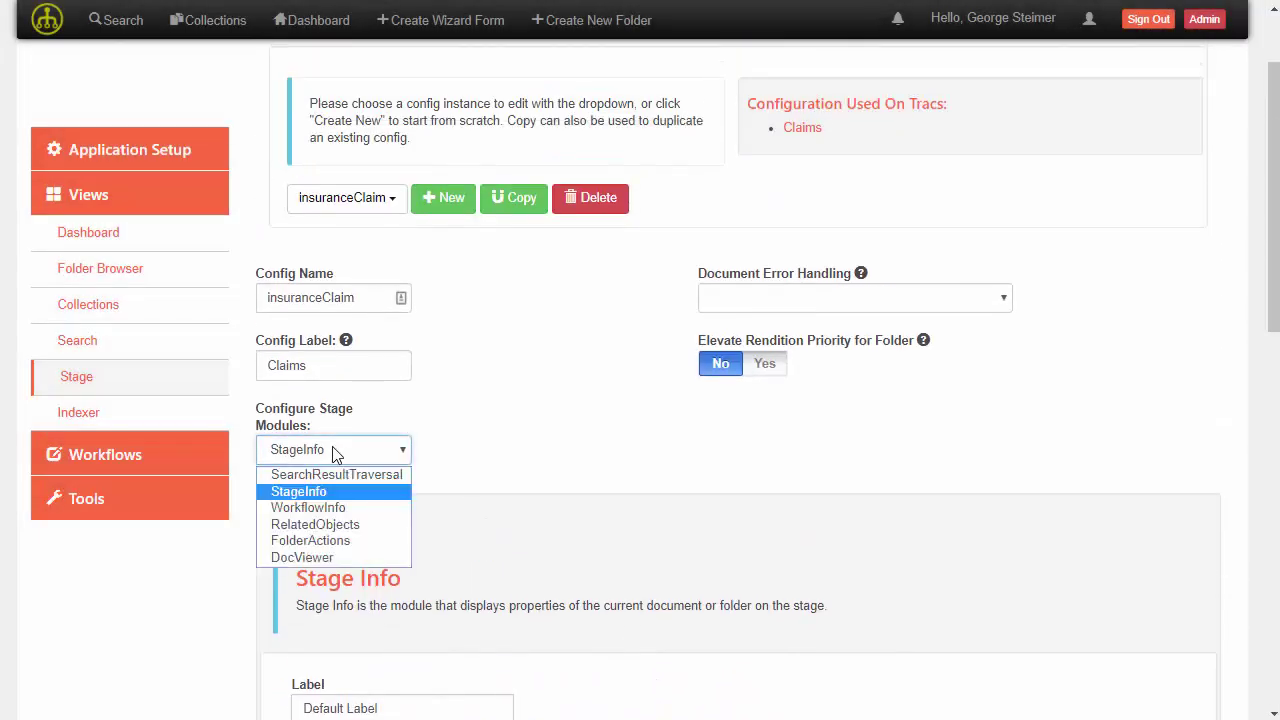
{"action": "left_click", "coordinate": [336, 526]}
Add a relation labelled Claim Documents with the Folder Tags relationship type and Claim Document as the expected result.
{"action": "scroll", "coordinate": [594, 463], "scroll_direction": "down", "scroll_amount": 3}
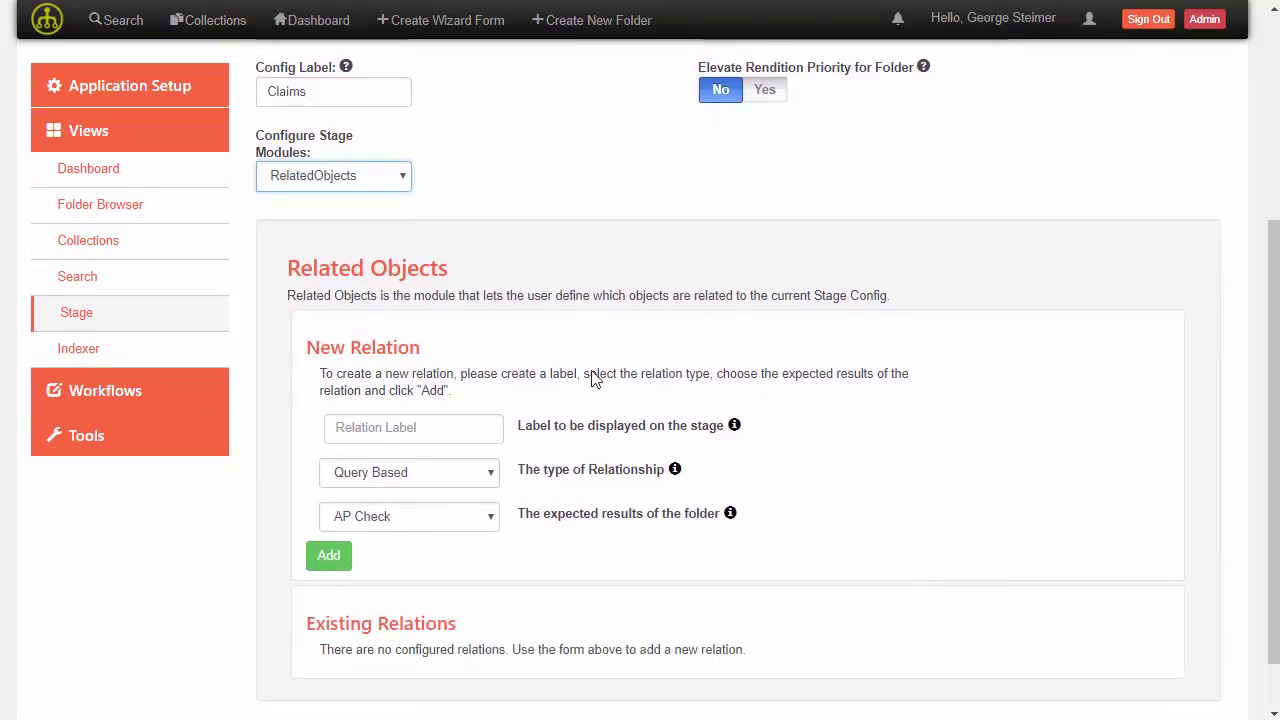
{"action": "scroll", "coordinate": [592, 378], "scroll_direction": "down", "scroll_amount": 1}
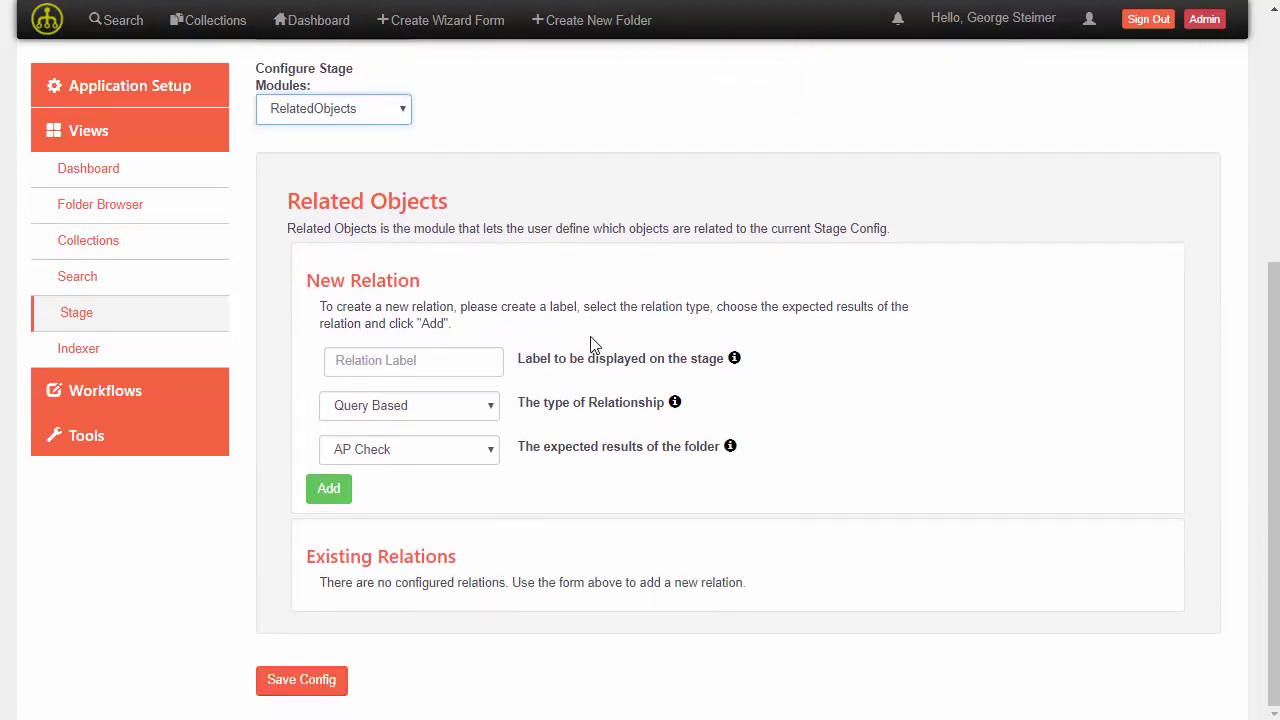
{"action": "left_click", "coordinate": [388, 366]}
{"action": "type", "text": "Claim Documents"}
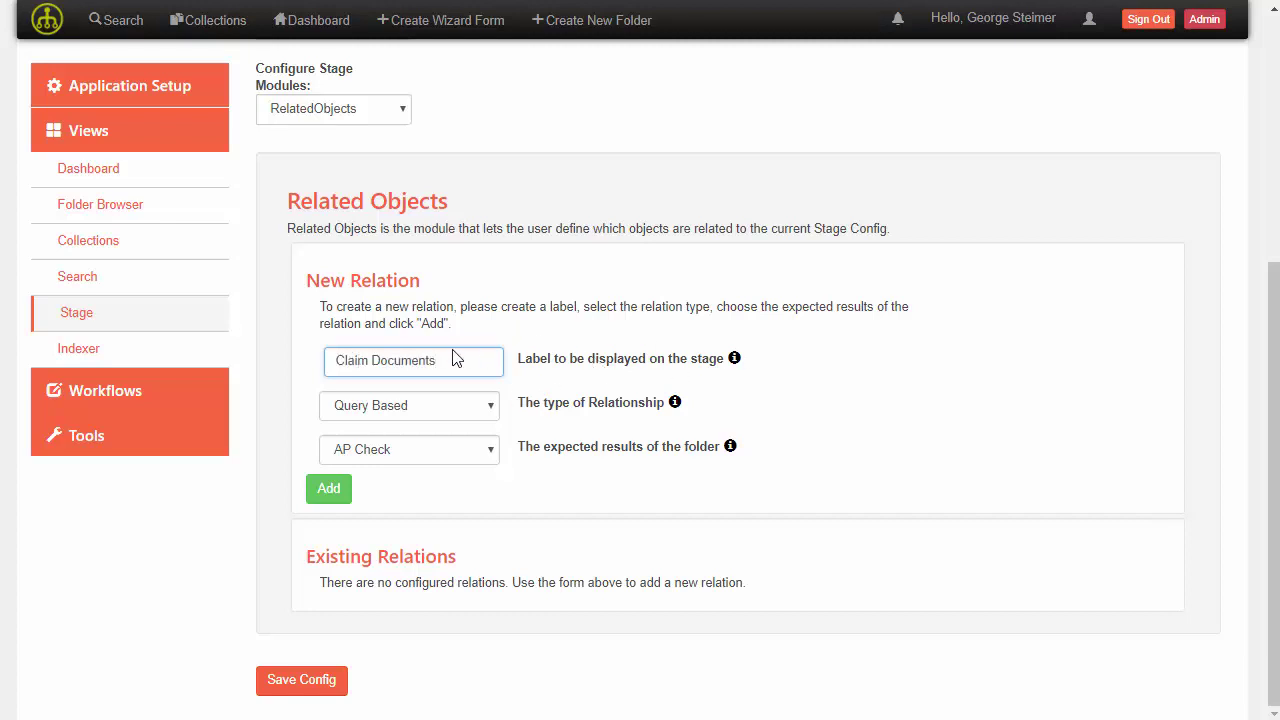
{"action": "left_click", "coordinate": [485, 404]}
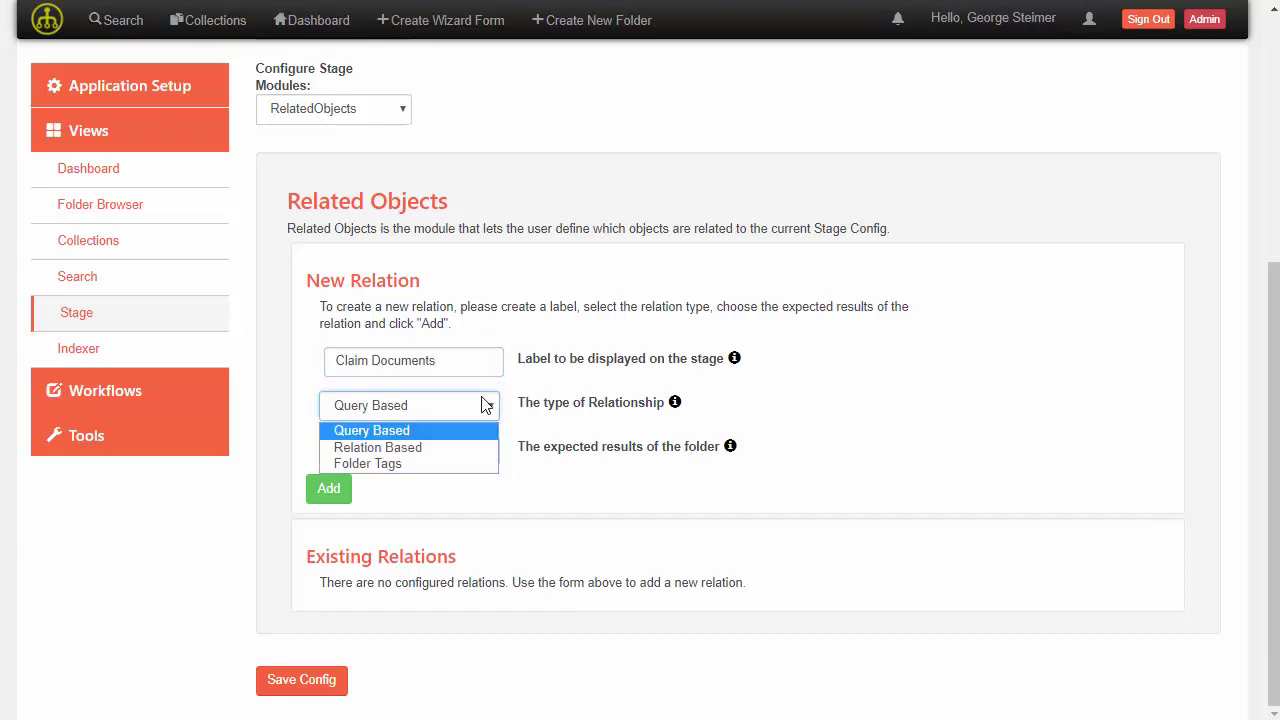
{"action": "left_click", "coordinate": [370, 464]}
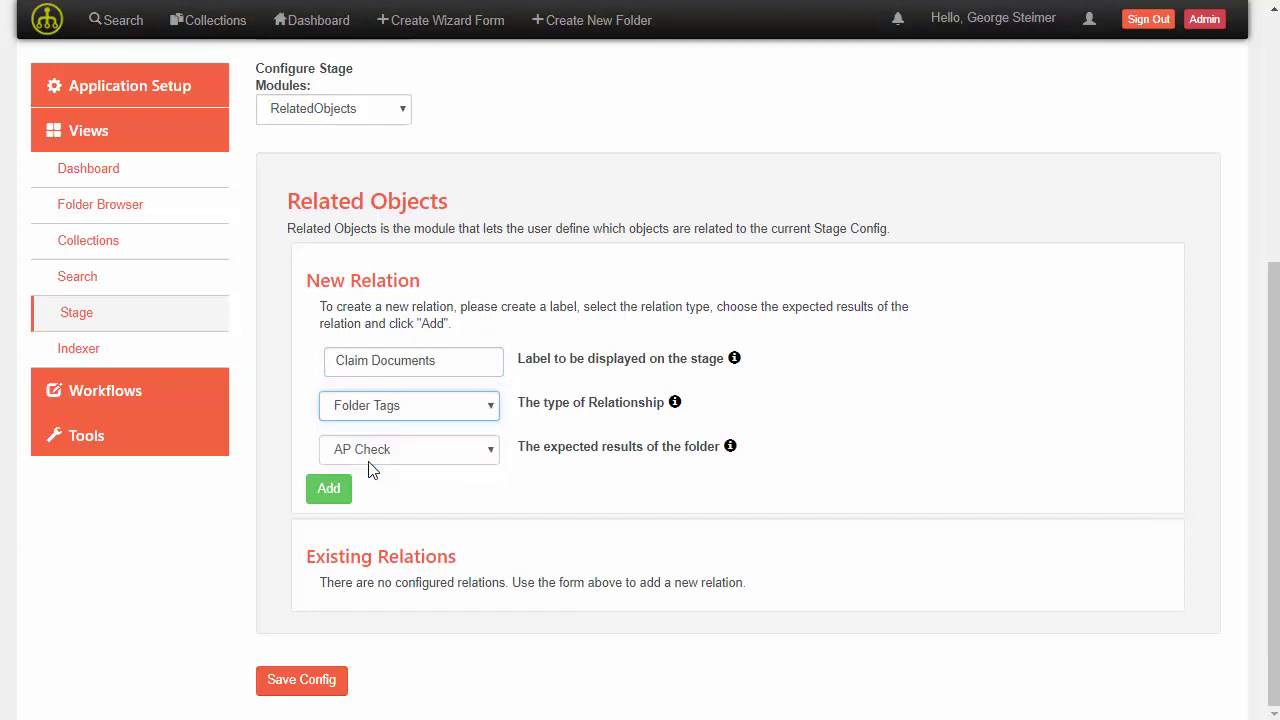
{"action": "left_click", "coordinate": [462, 455]}
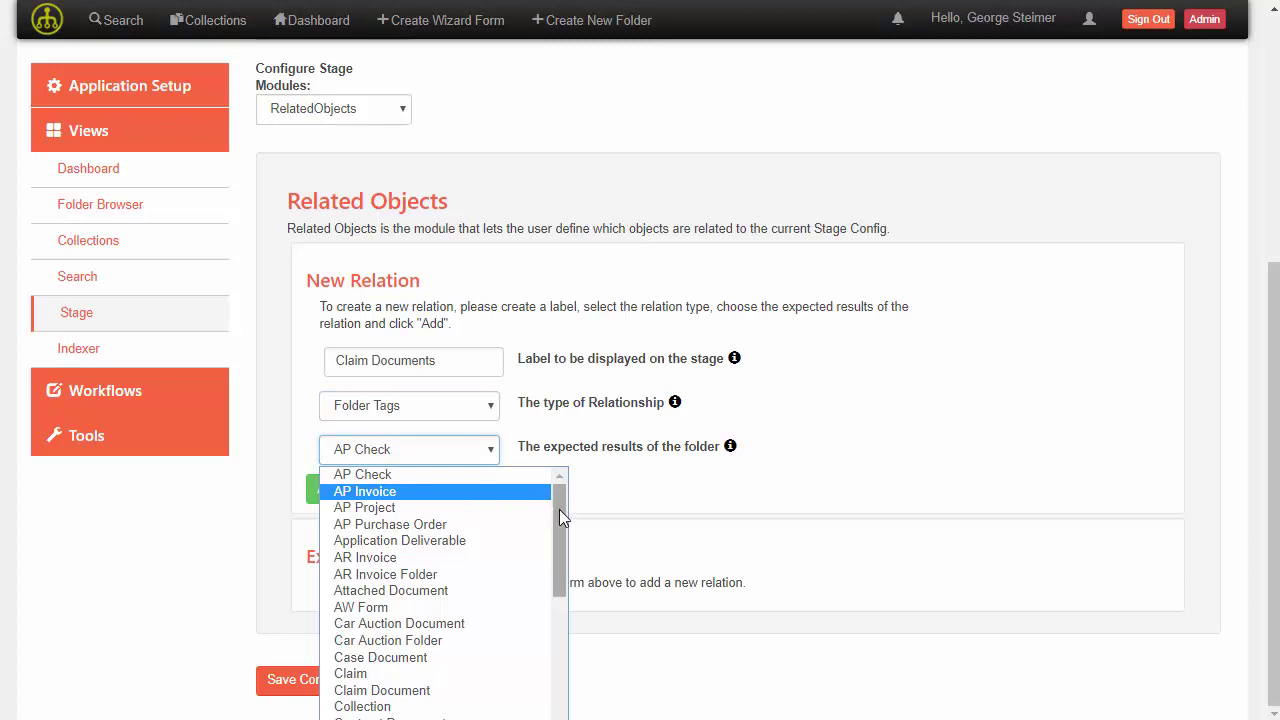
{"action": "left_click_drag", "start_coordinate": [559, 509], "coordinate": [566, 565]}
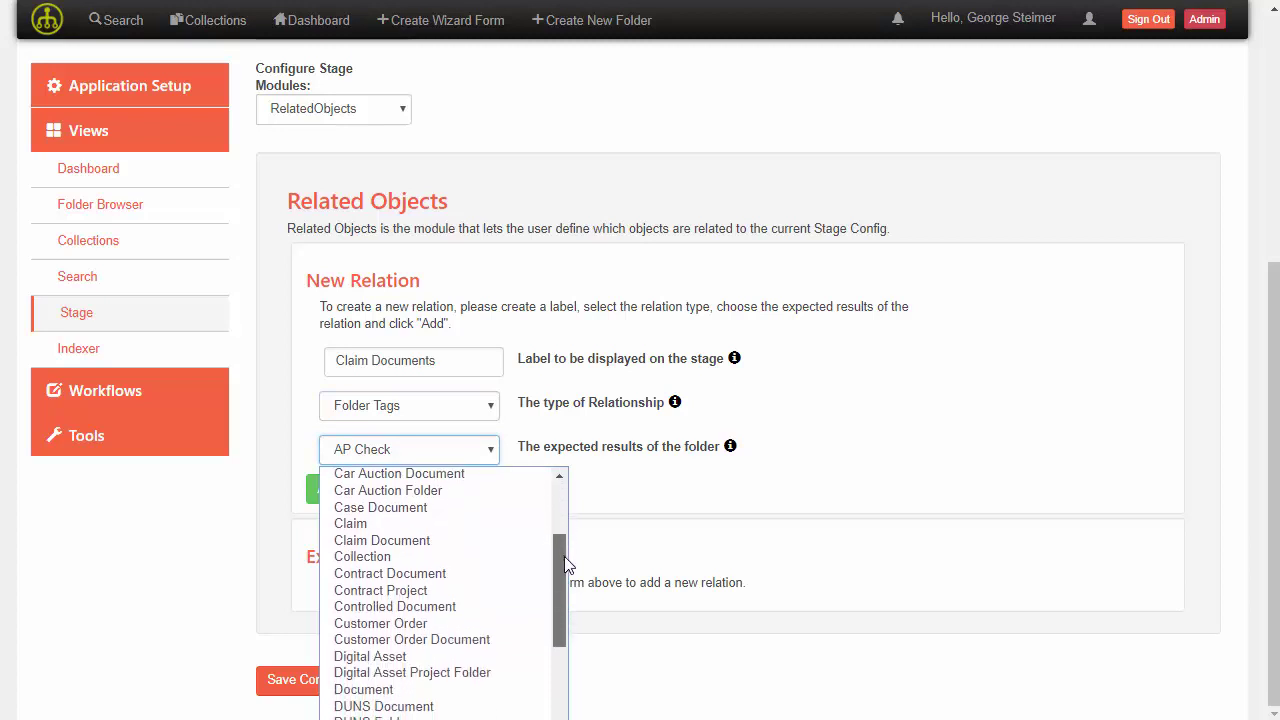
{"action": "left_click", "coordinate": [487, 543]}
{"action": "left_click", "coordinate": [332, 490]}
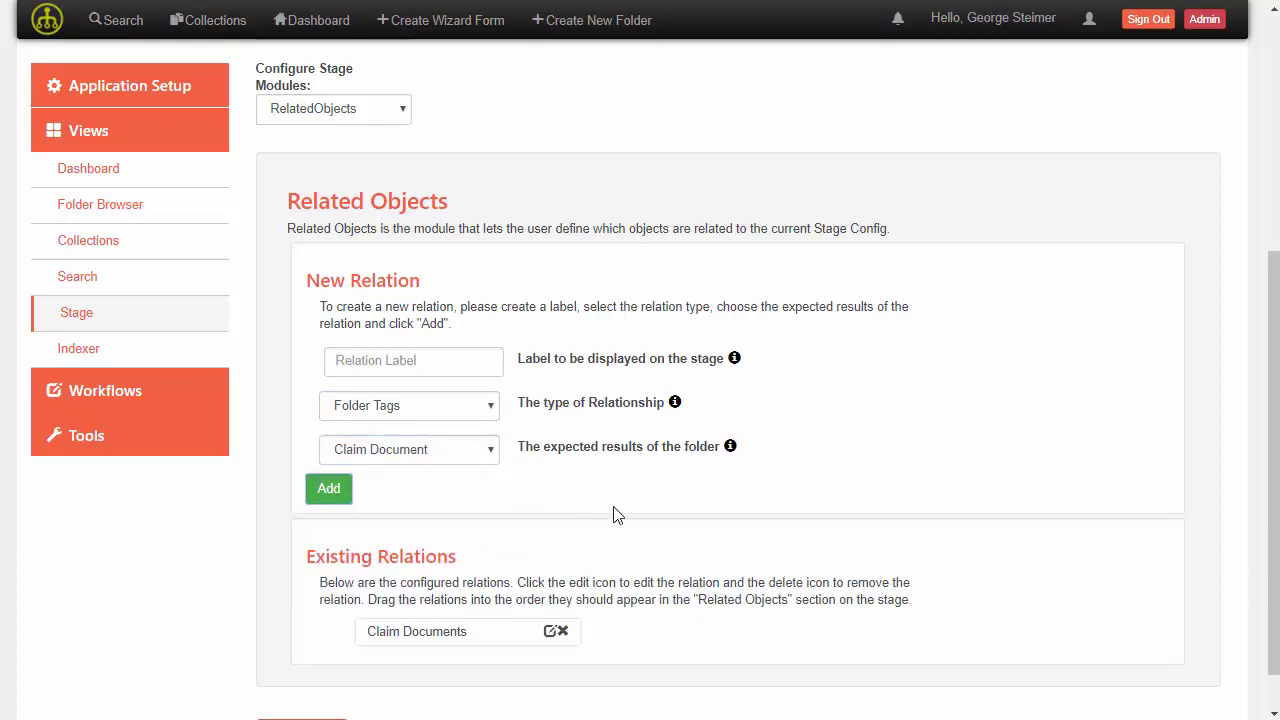
Open the Claim Documents relation for editing and review its relation information.
{"action": "scroll", "coordinate": [625, 470], "scroll_direction": "down", "scroll_amount": 1}
{"action": "left_click", "coordinate": [550, 580]}
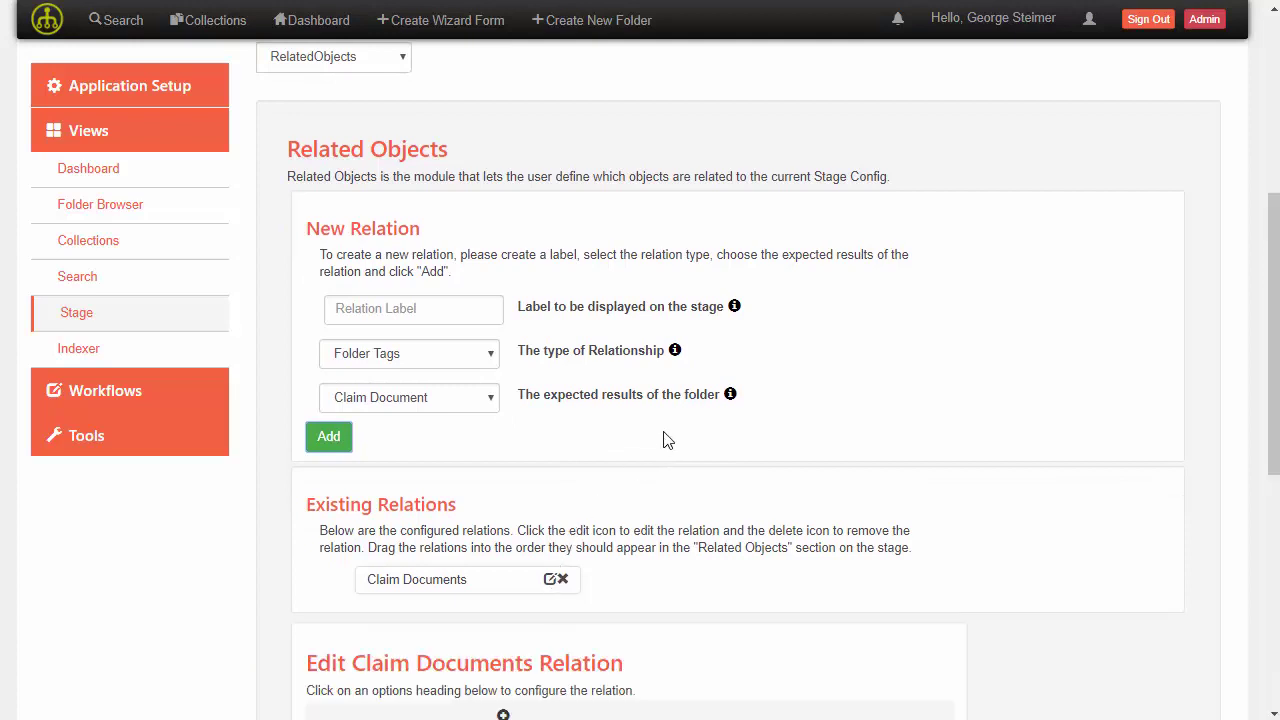
{"action": "scroll", "coordinate": [668, 440], "scroll_direction": "down", "scroll_amount": 4}
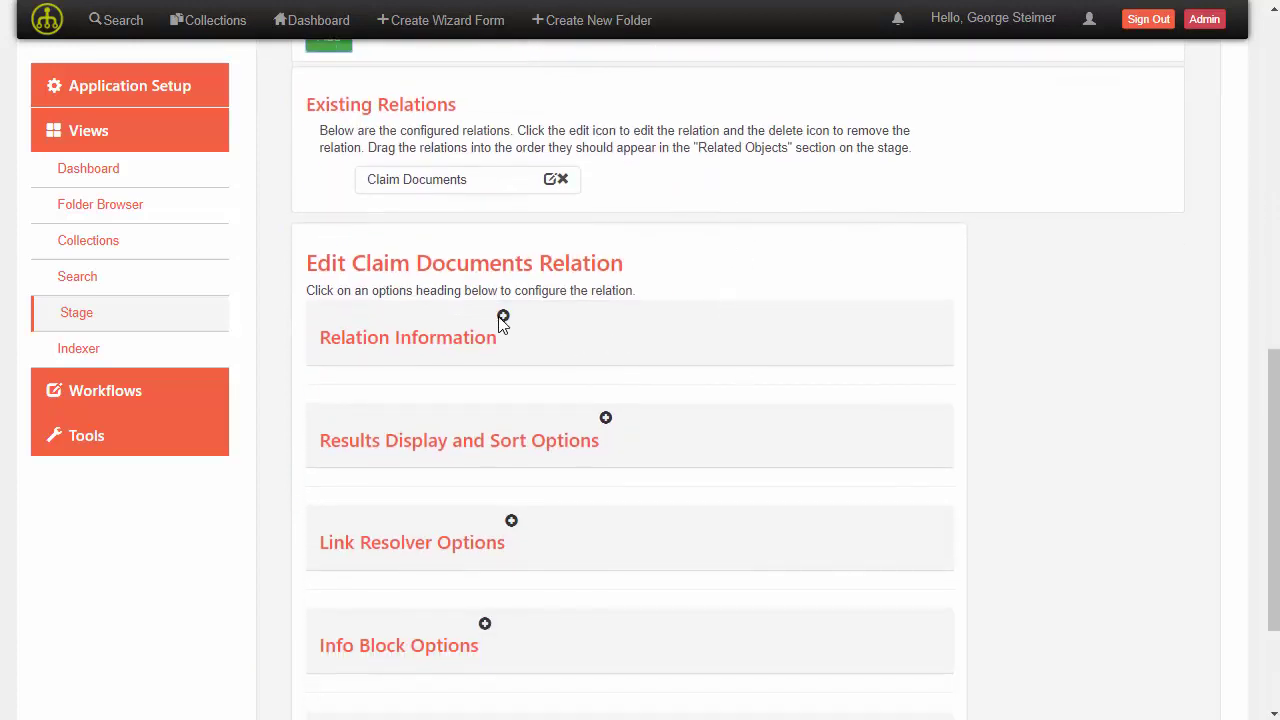
{"action": "left_click", "coordinate": [503, 317]}
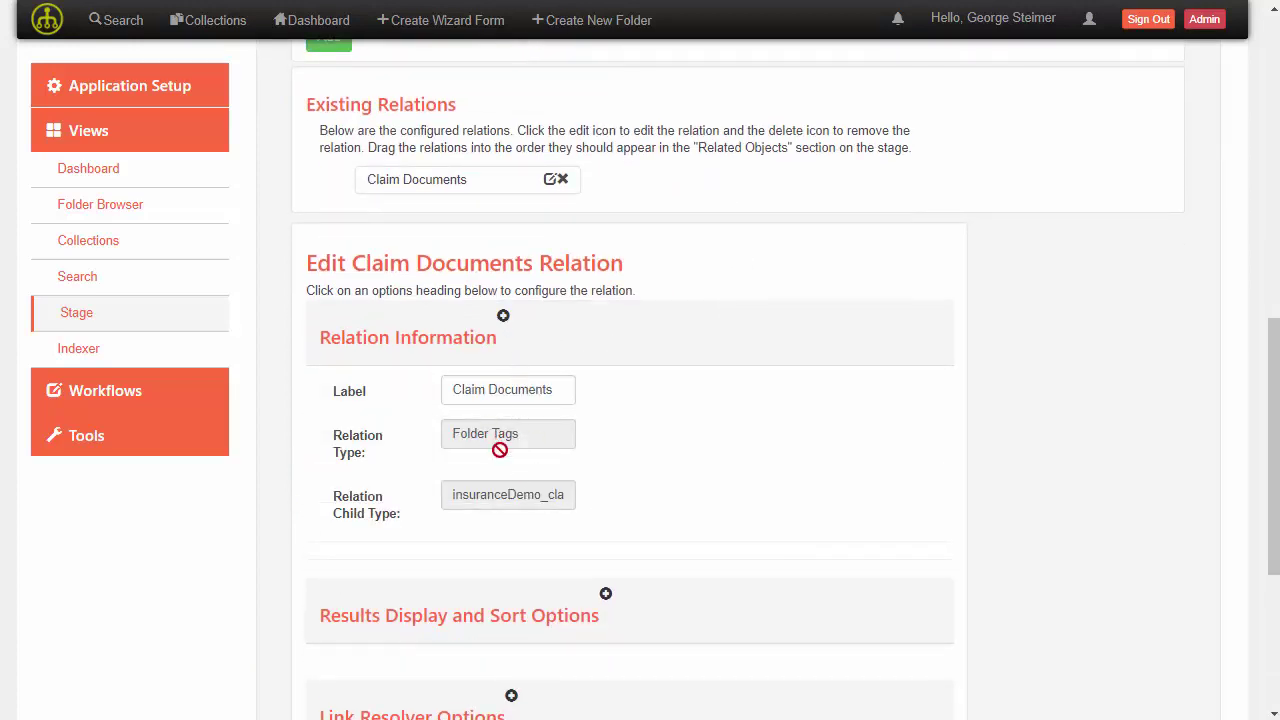
{"action": "left_click", "coordinate": [505, 320]}
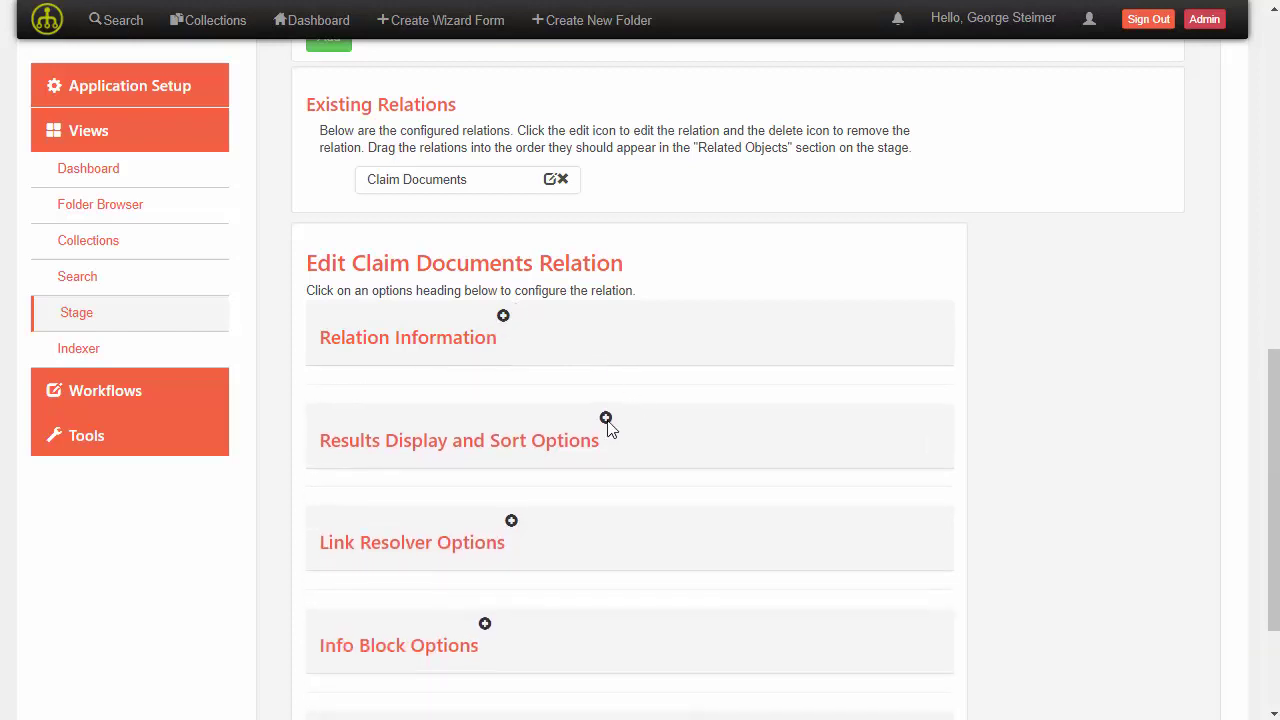
Set the Claim Documents relation to display the Name attribute and sort results by Name, and check its link resolver options.
{"action": "left_click", "coordinate": [606, 420]}
{"action": "left_click", "coordinate": [606, 420]}
{"action": "left_click", "coordinate": [606, 420]}
{"action": "scroll", "coordinate": [743, 434], "scroll_direction": "down", "scroll_amount": 2}
{"action": "left_click", "coordinate": [640, 383]}
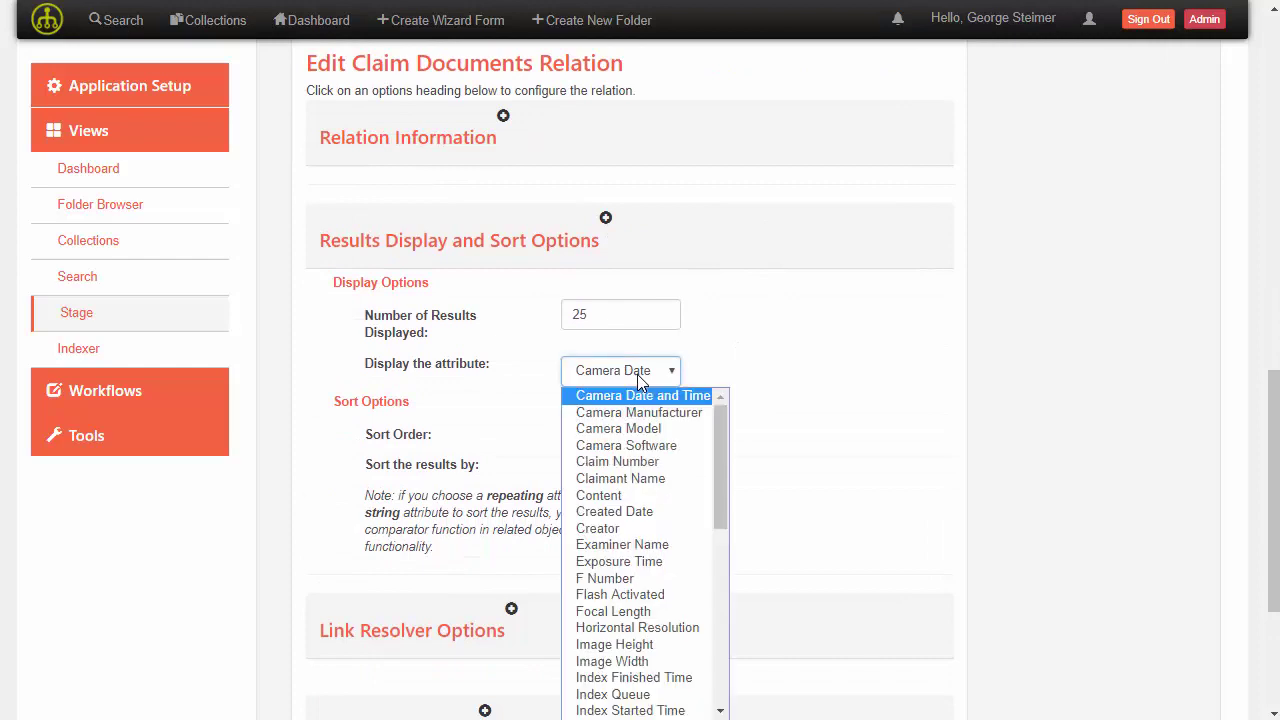
{"action": "left_click_drag", "start_coordinate": [724, 423], "coordinate": [719, 552]}
{"action": "left_click", "coordinate": [634, 569]}
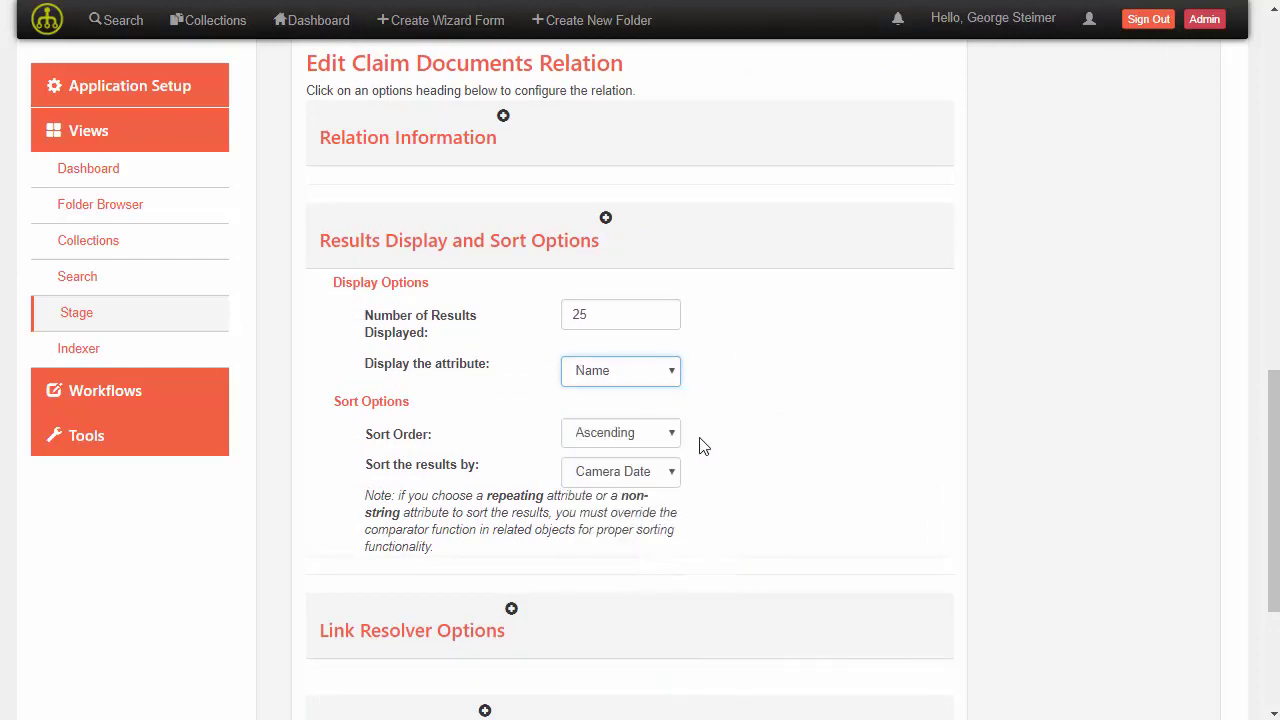
{"action": "left_click", "coordinate": [621, 480]}
{"action": "key", "text": "n"}
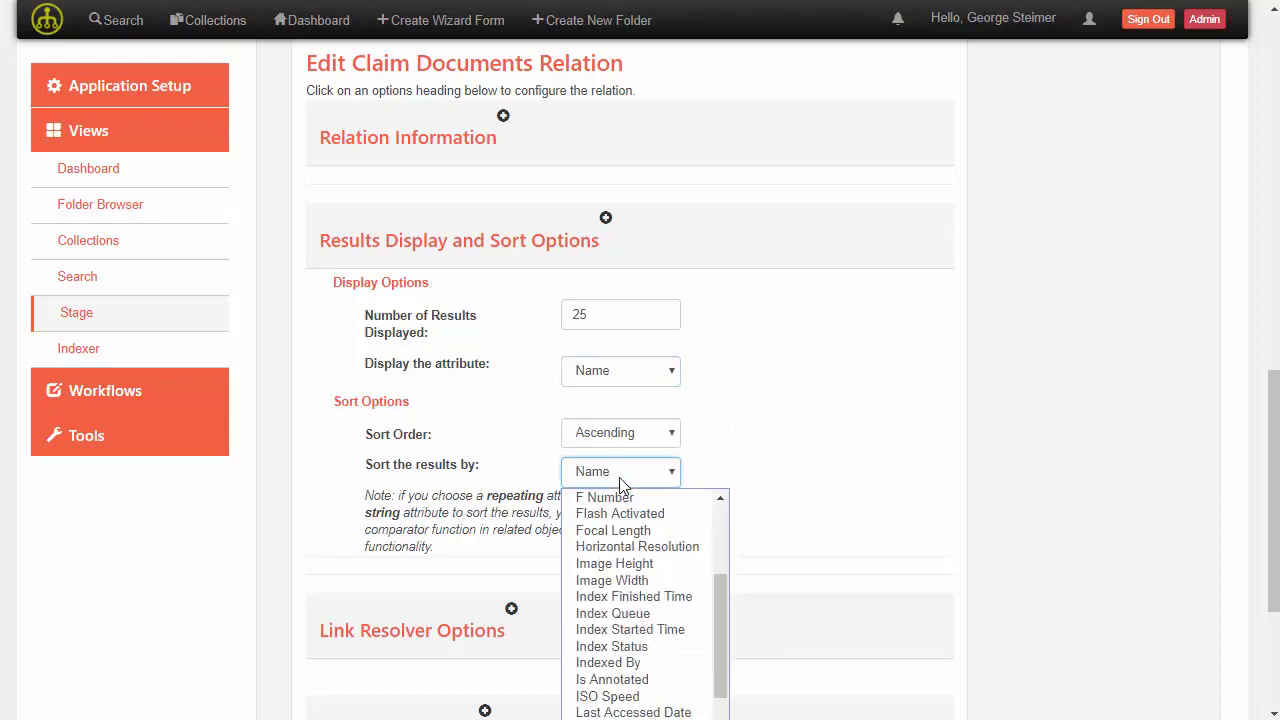
{"action": "key", "text": "Return"}
{"action": "left_click", "coordinate": [612, 240]}
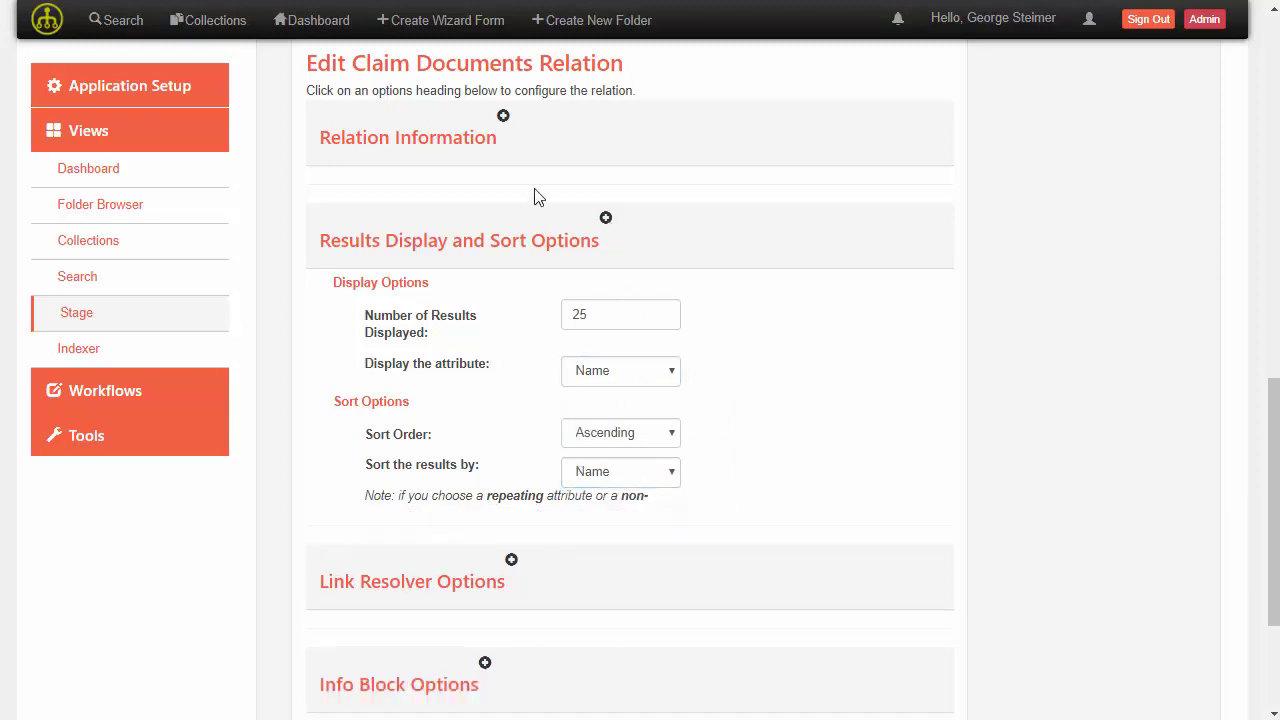
{"action": "left_click", "coordinate": [511, 338]}
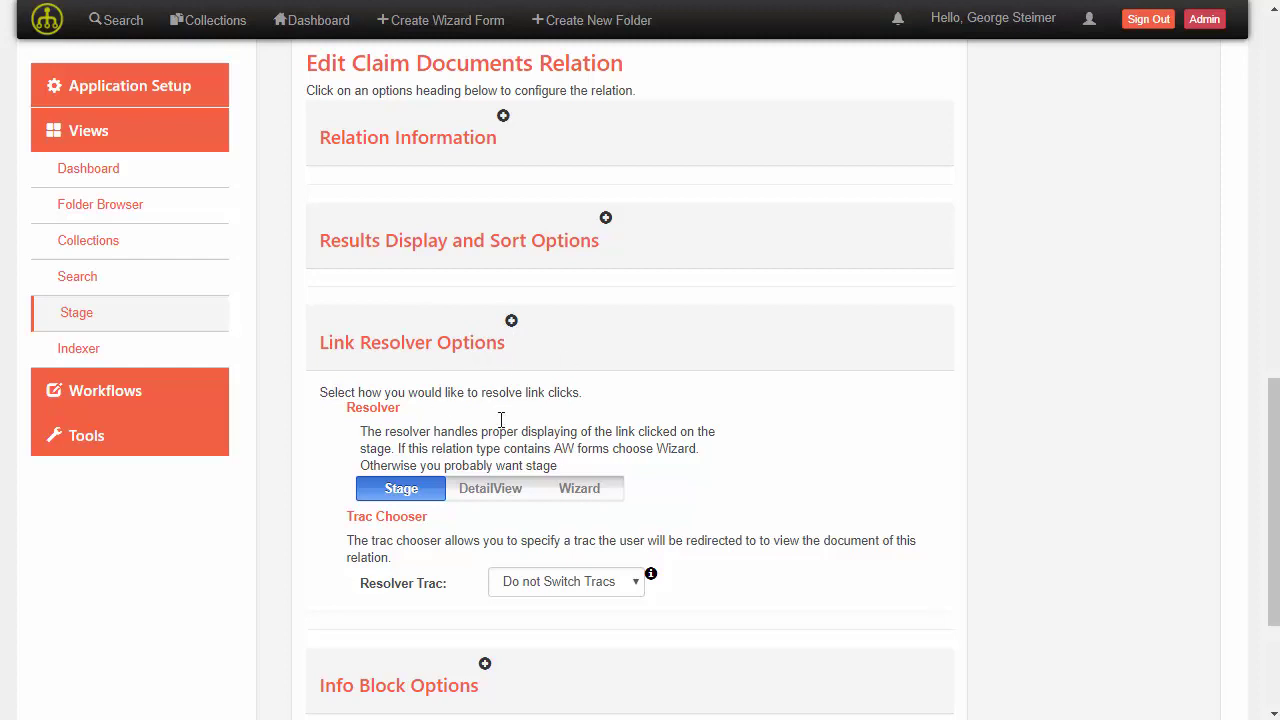
{"action": "left_click", "coordinate": [511, 322]}
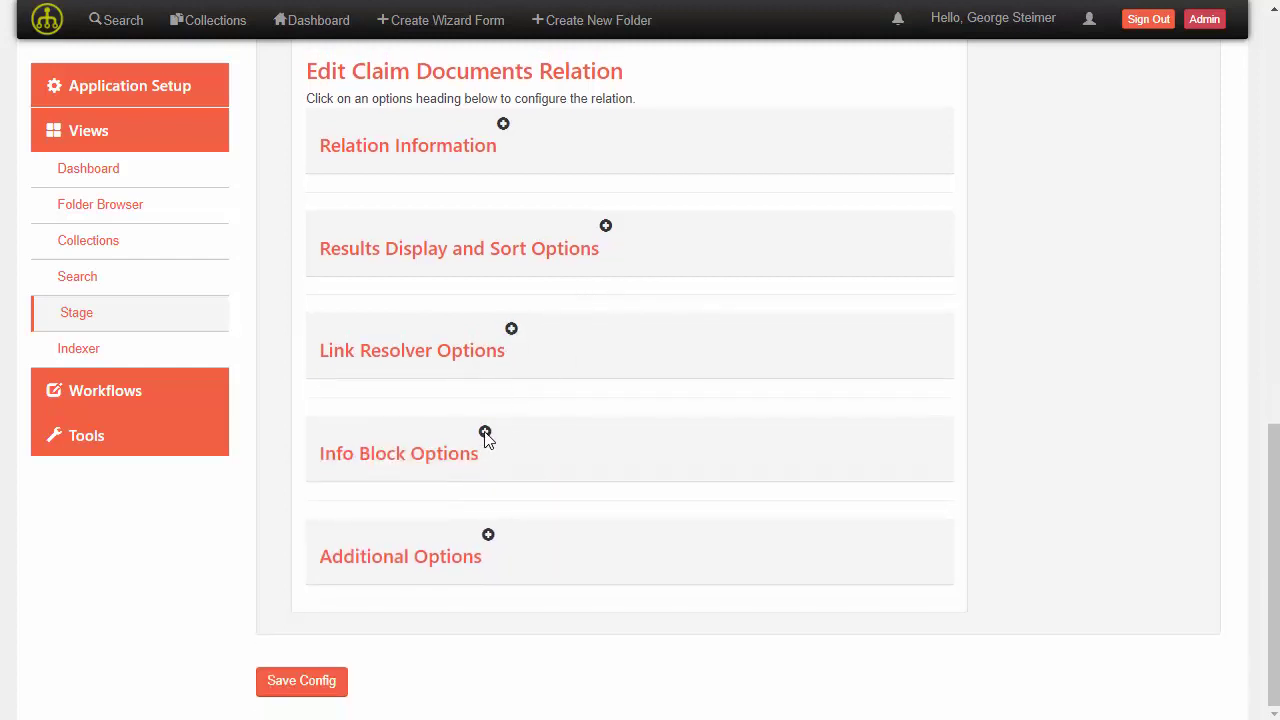
Disable the info block for the Claim Documents relation after checking its available attributes, and review the additional options.
{"action": "left_click", "coordinate": [485, 437]}
{"action": "scroll", "coordinate": [628, 409], "scroll_direction": "down", "scroll_amount": 3}
{"action": "left_click", "coordinate": [526, 208]}
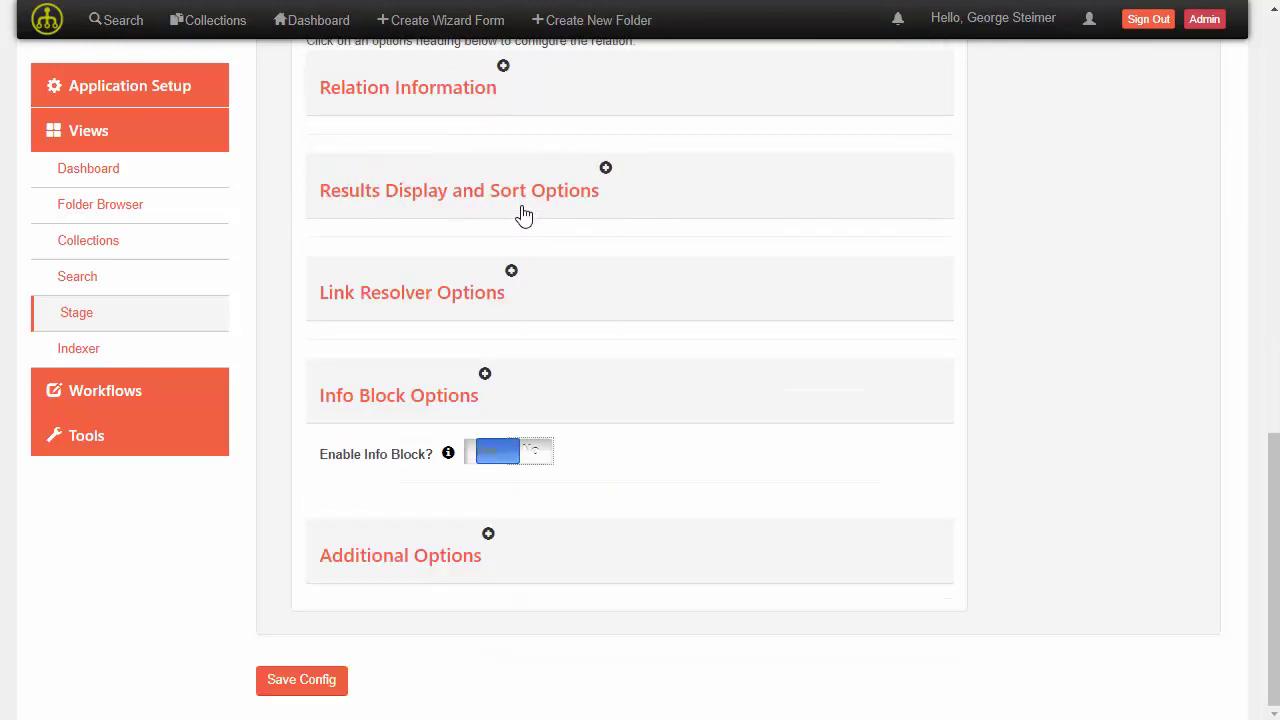
{"action": "left_click", "coordinate": [488, 455]}
{"action": "scroll", "coordinate": [510, 420], "scroll_direction": "down", "scroll_amount": 3}
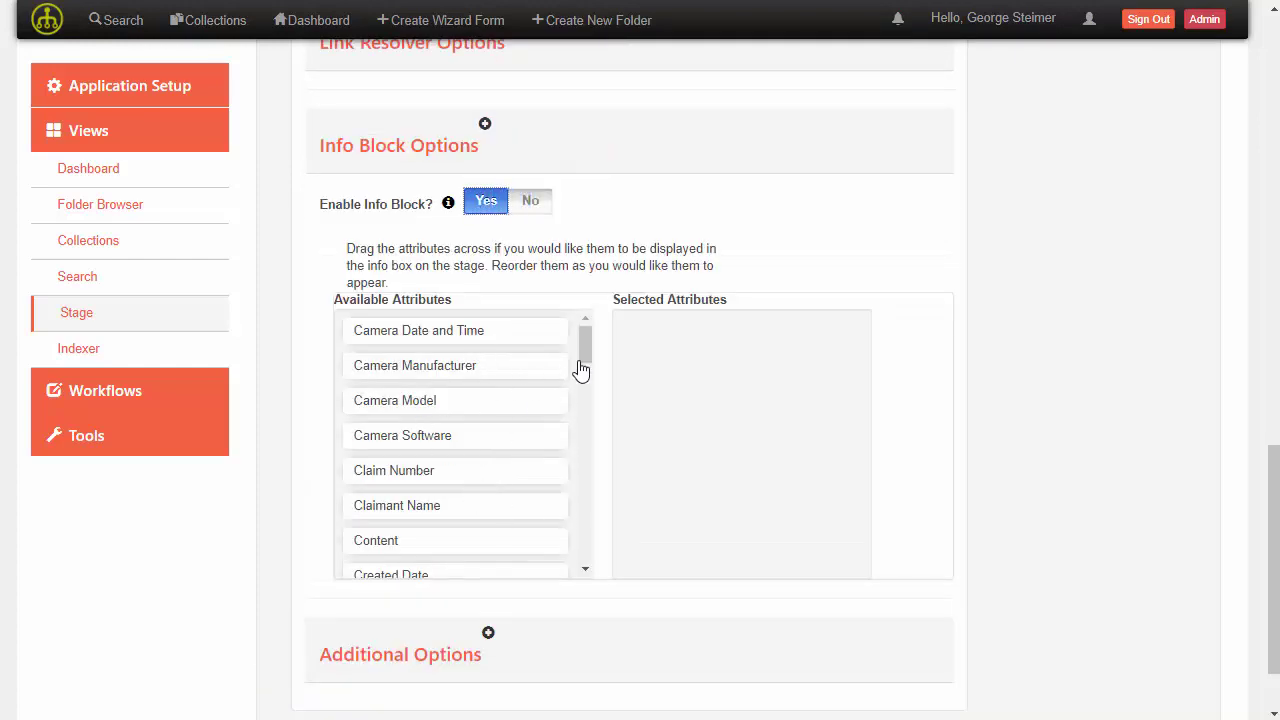
{"action": "scroll", "coordinate": [582, 365], "scroll_direction": "down", "scroll_amount": 5}
{"action": "scroll", "coordinate": [590, 362], "scroll_direction": "up", "scroll_amount": 5}
{"action": "left_click", "coordinate": [530, 203]}
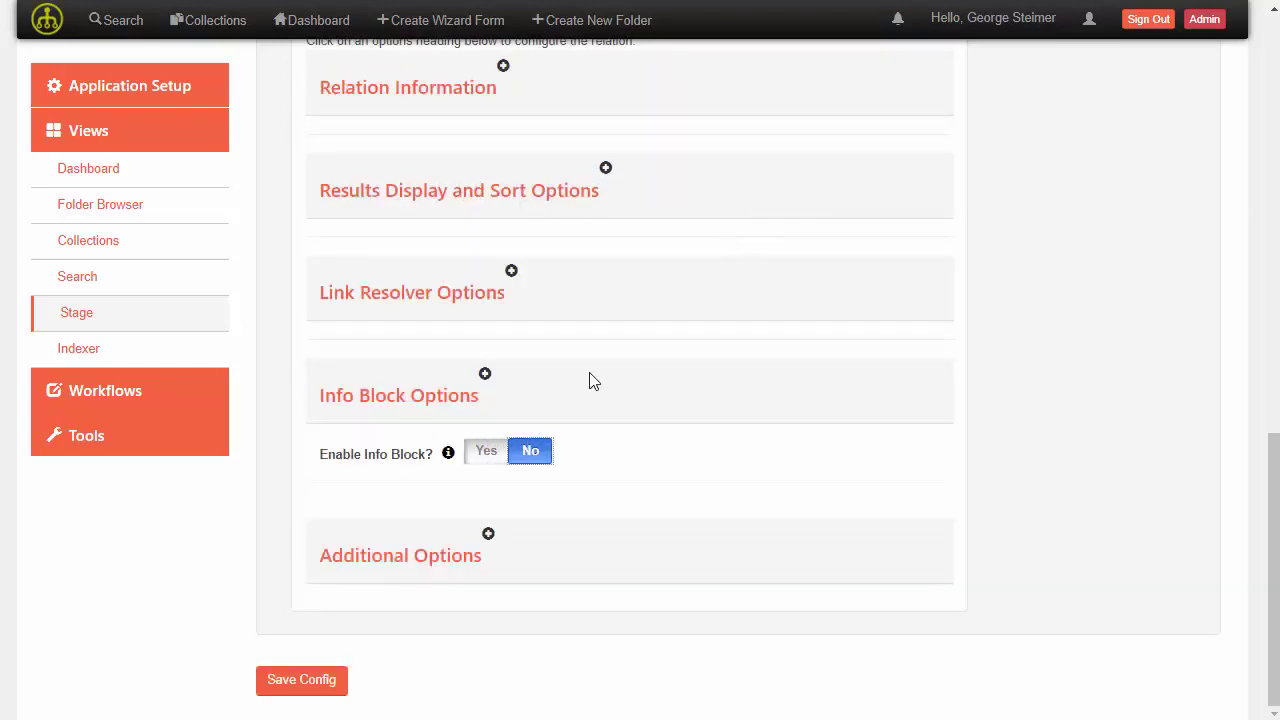
{"action": "left_click", "coordinate": [490, 536]}
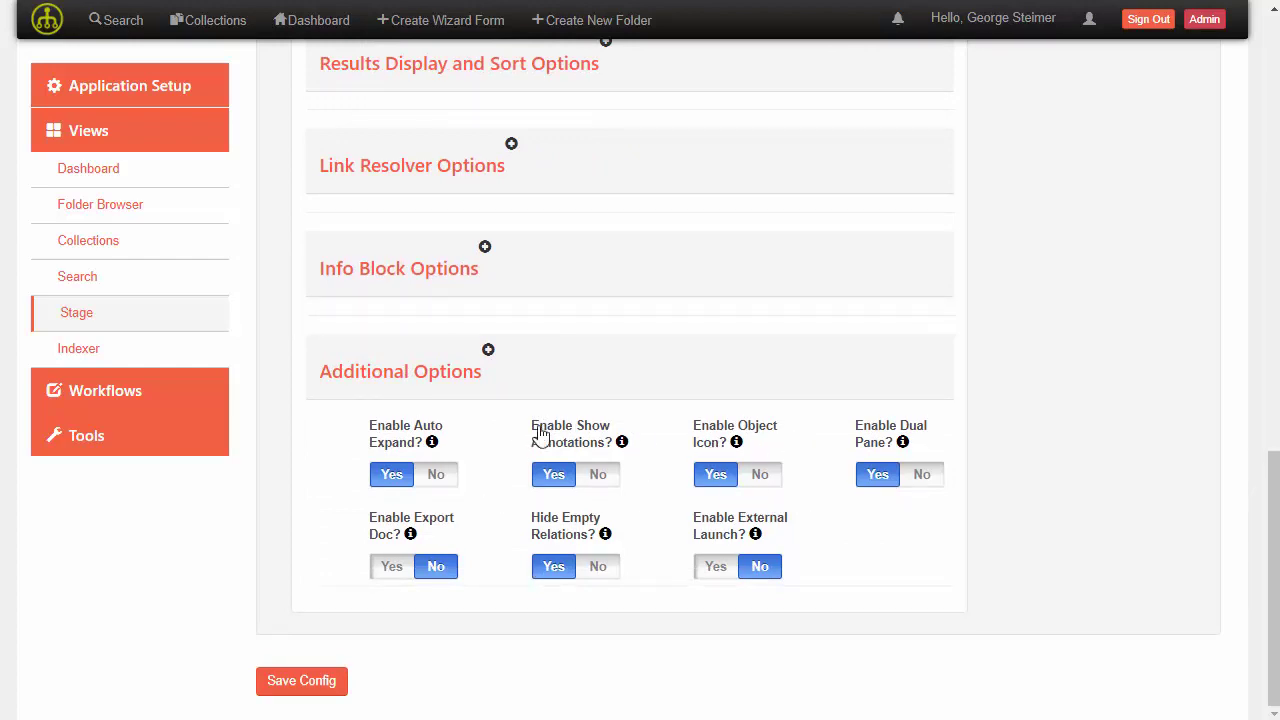
{"action": "left_click", "coordinate": [489, 352]}
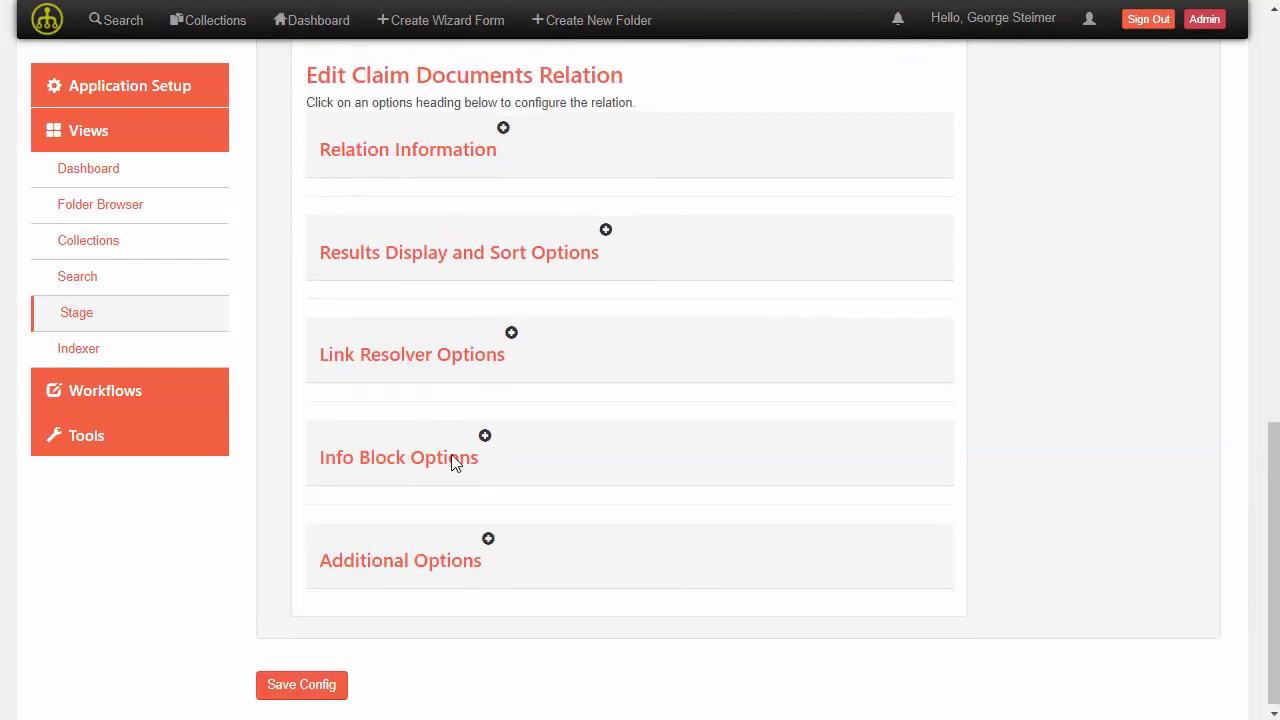
Add a relation labelled Related Policies with the Query Based relationship type and Policy as the expected result.
{"action": "scroll", "coordinate": [465, 495], "scroll_direction": "up", "scroll_amount": 4}
{"action": "scroll", "coordinate": [435, 528], "scroll_direction": "up", "scroll_amount": 1}
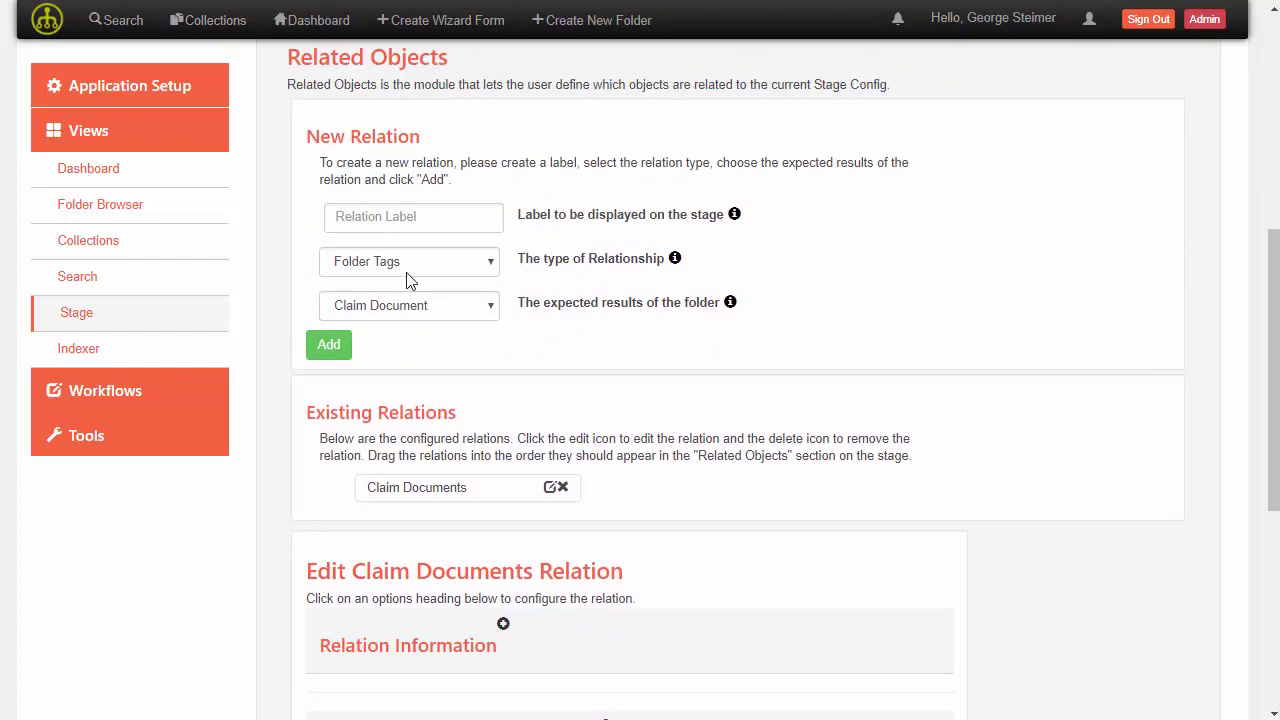
{"action": "left_click", "coordinate": [407, 217]}
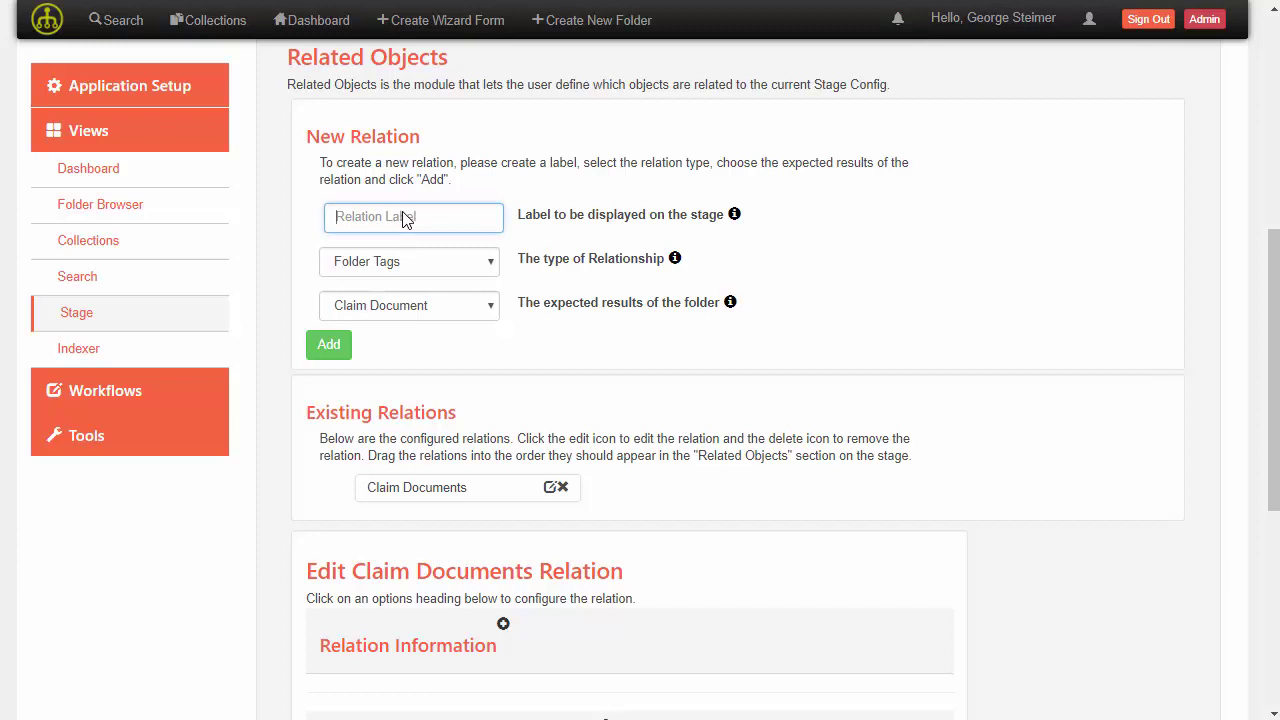
{"action": "type", "text": "Related Policies"}
{"action": "left_click", "coordinate": [390, 264]}
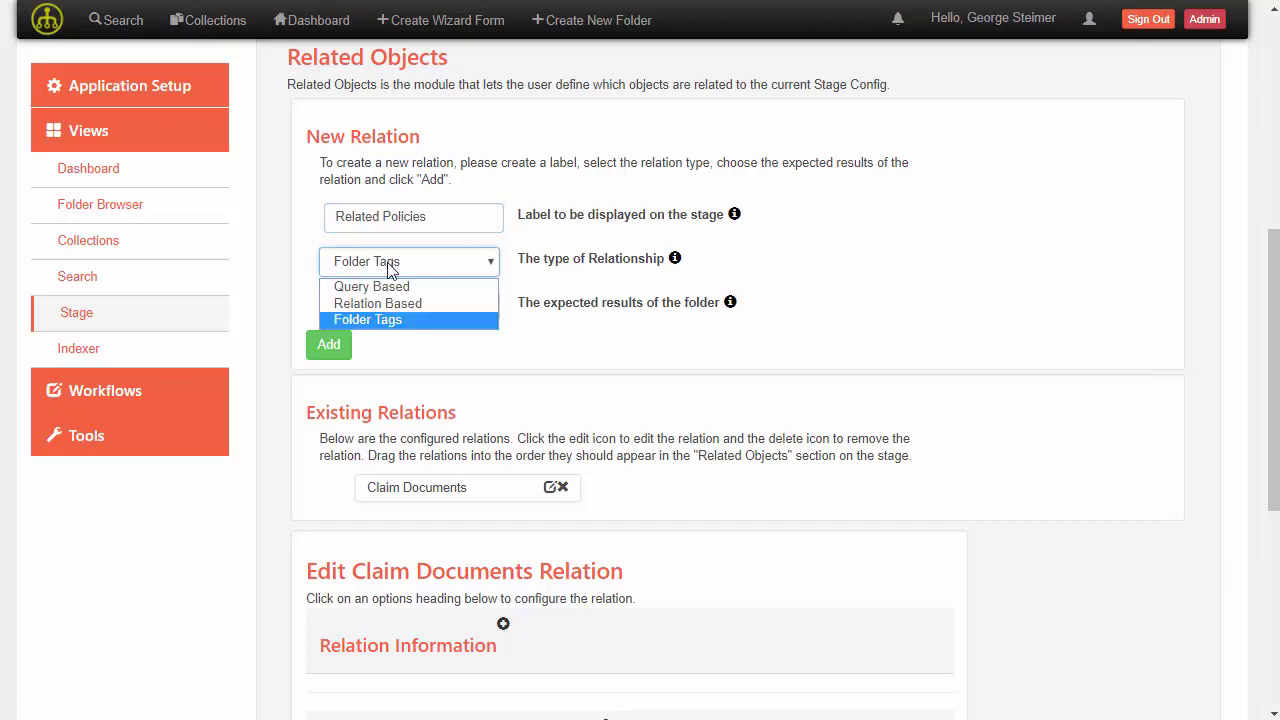
{"action": "left_click", "coordinate": [356, 289]}
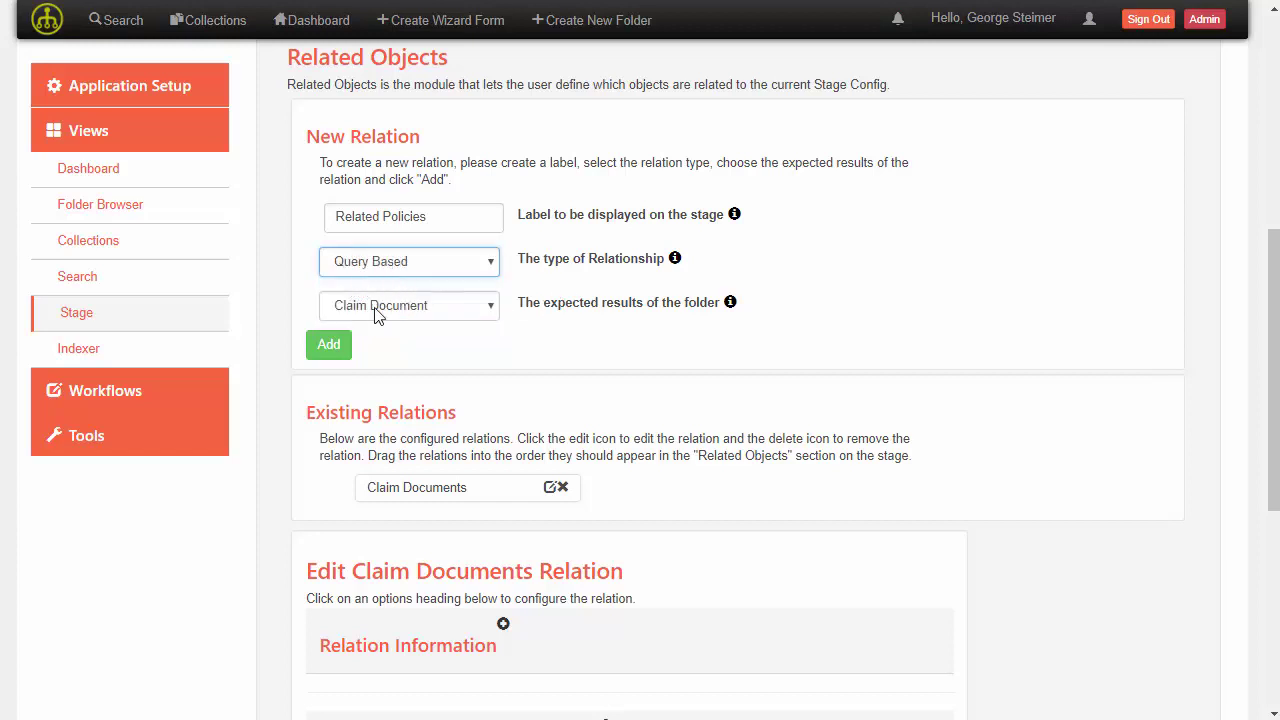
{"action": "left_click", "coordinate": [380, 315]}
{"action": "left_click_drag", "start_coordinate": [561, 360], "coordinate": [558, 528]}
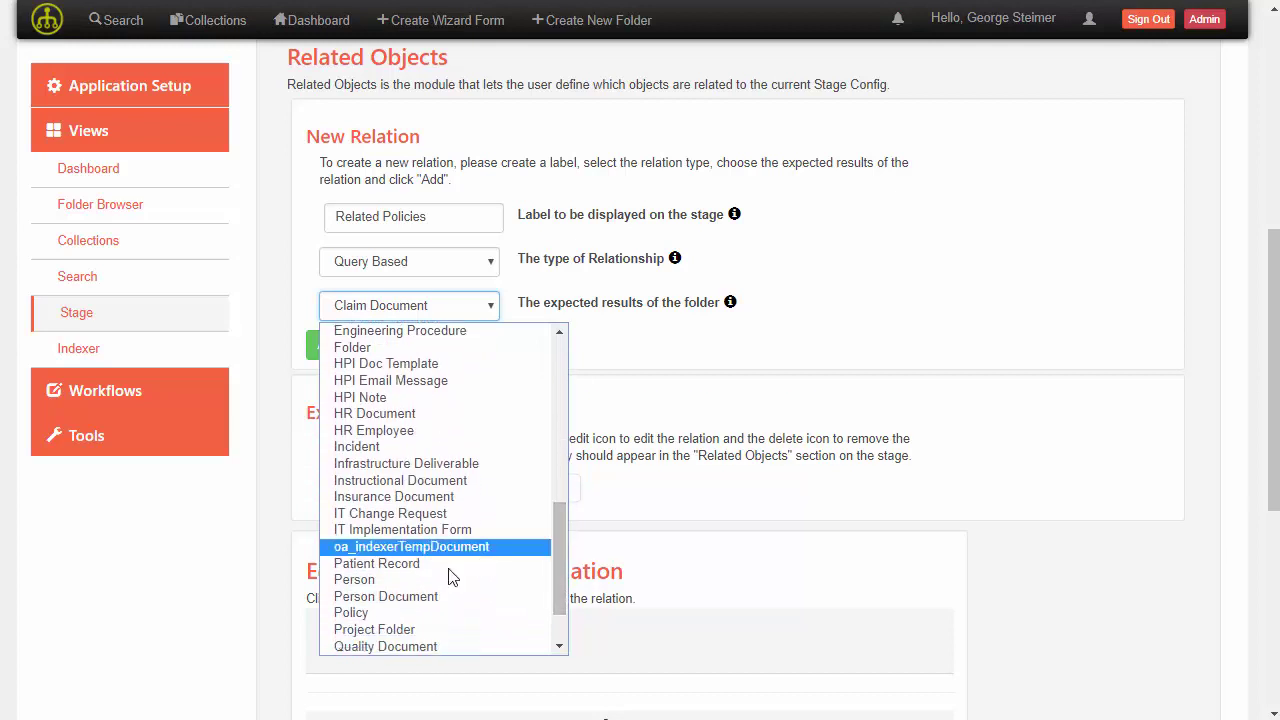
{"action": "left_click", "coordinate": [397, 615]}
{"action": "left_click", "coordinate": [329, 354]}
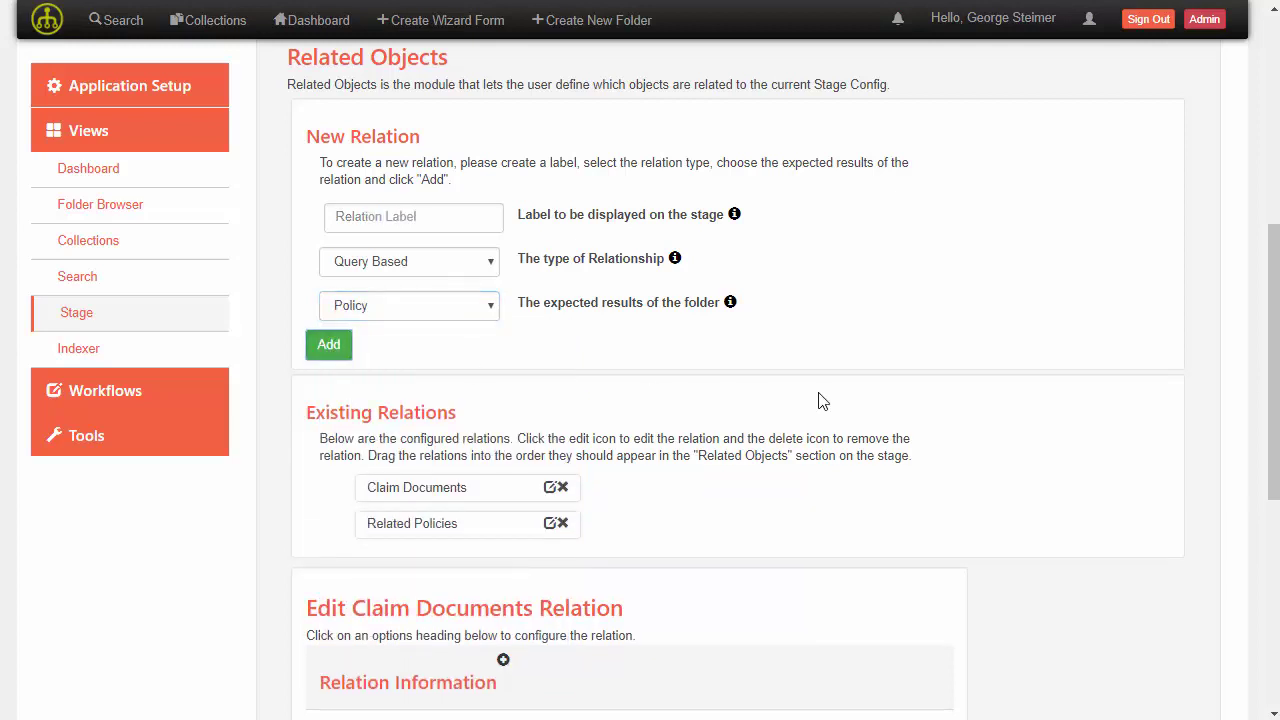
Open the Related Policies relation for editing and review its relation information.
{"action": "scroll", "coordinate": [760, 380], "scroll_direction": "down", "scroll_amount": 1}
{"action": "scroll", "coordinate": [754, 372], "scroll_direction": "down", "scroll_amount": 3}
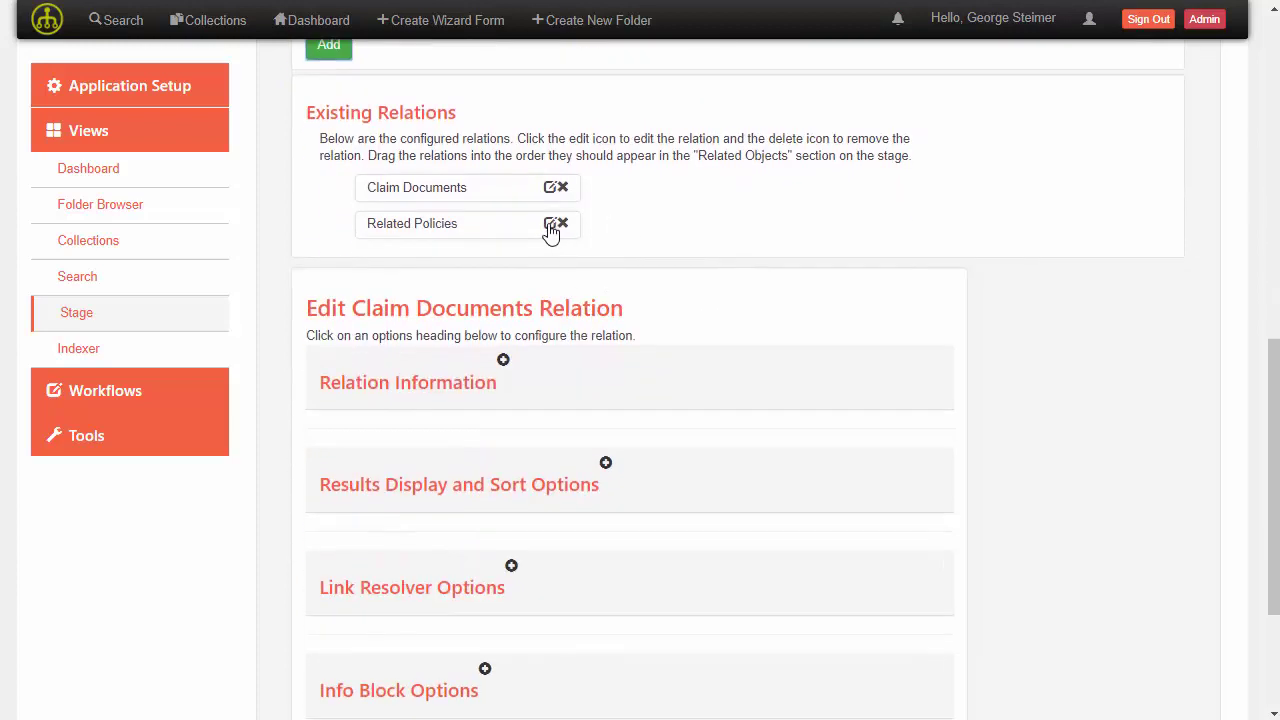
{"action": "left_click", "coordinate": [550, 224]}
{"action": "scroll", "coordinate": [686, 246], "scroll_direction": "down", "scroll_amount": 1}
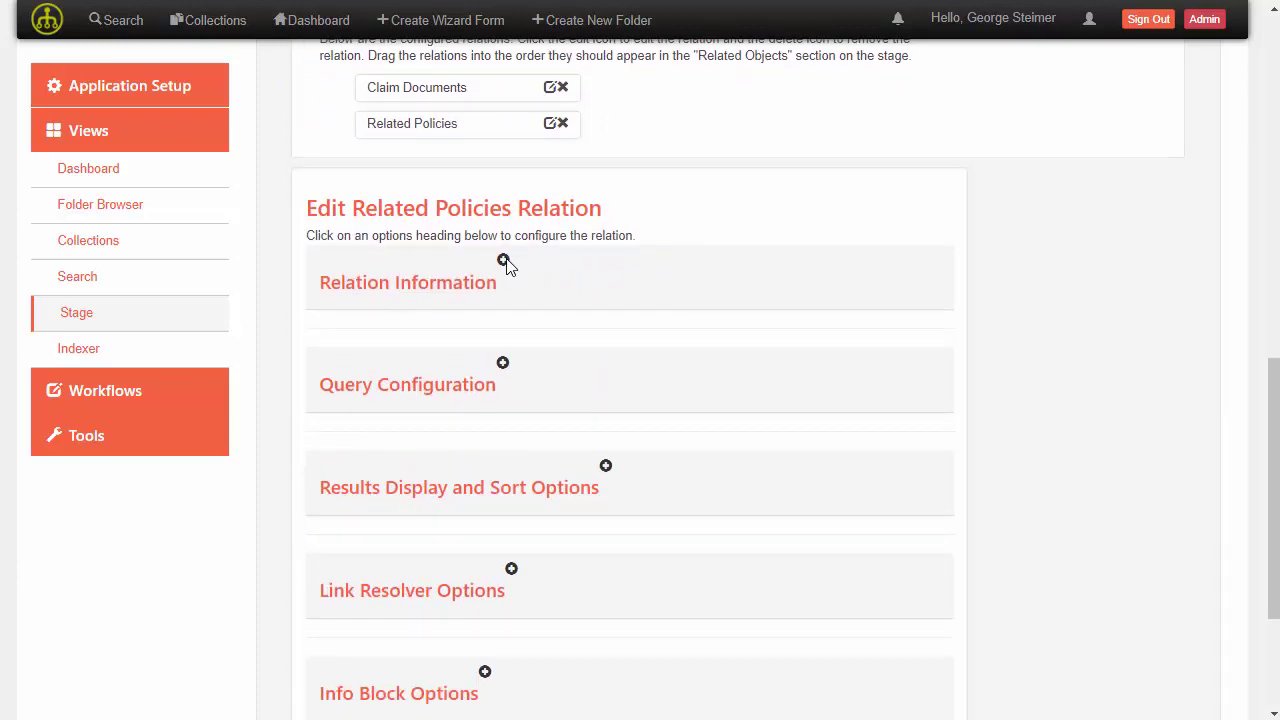
{"action": "left_click", "coordinate": [504, 262]}
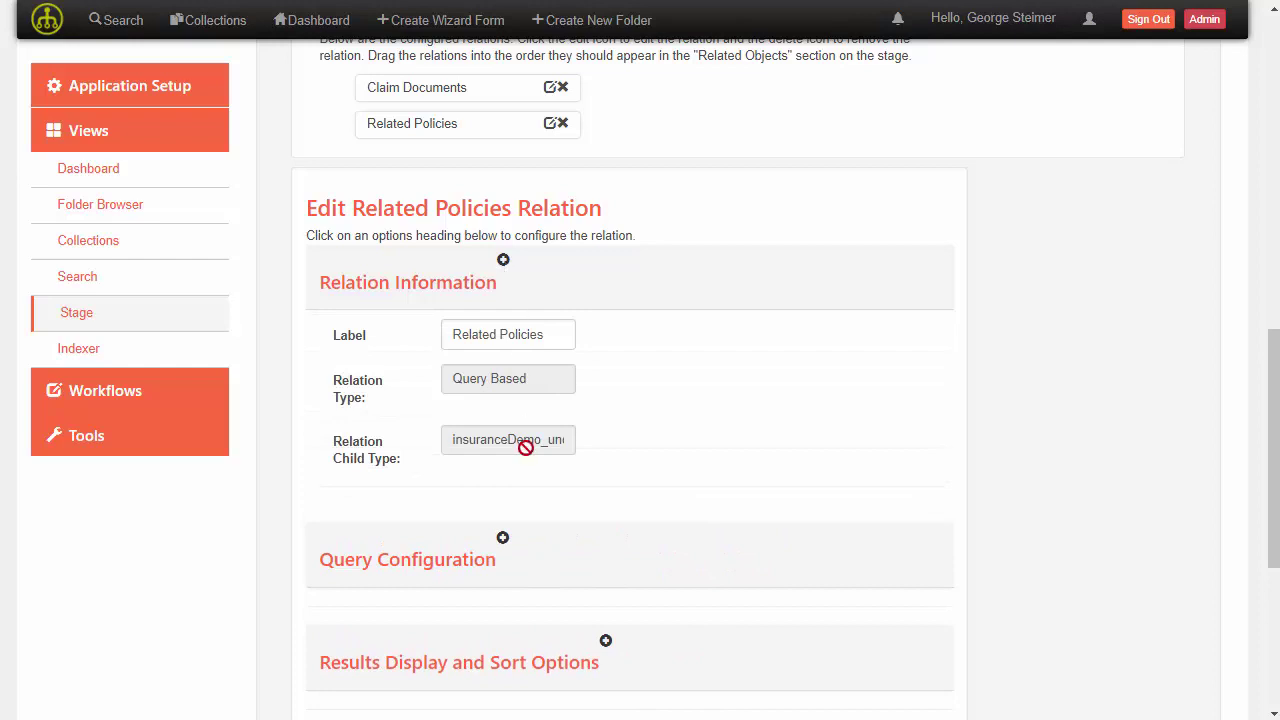
{"action": "left_click", "coordinate": [503, 260]}
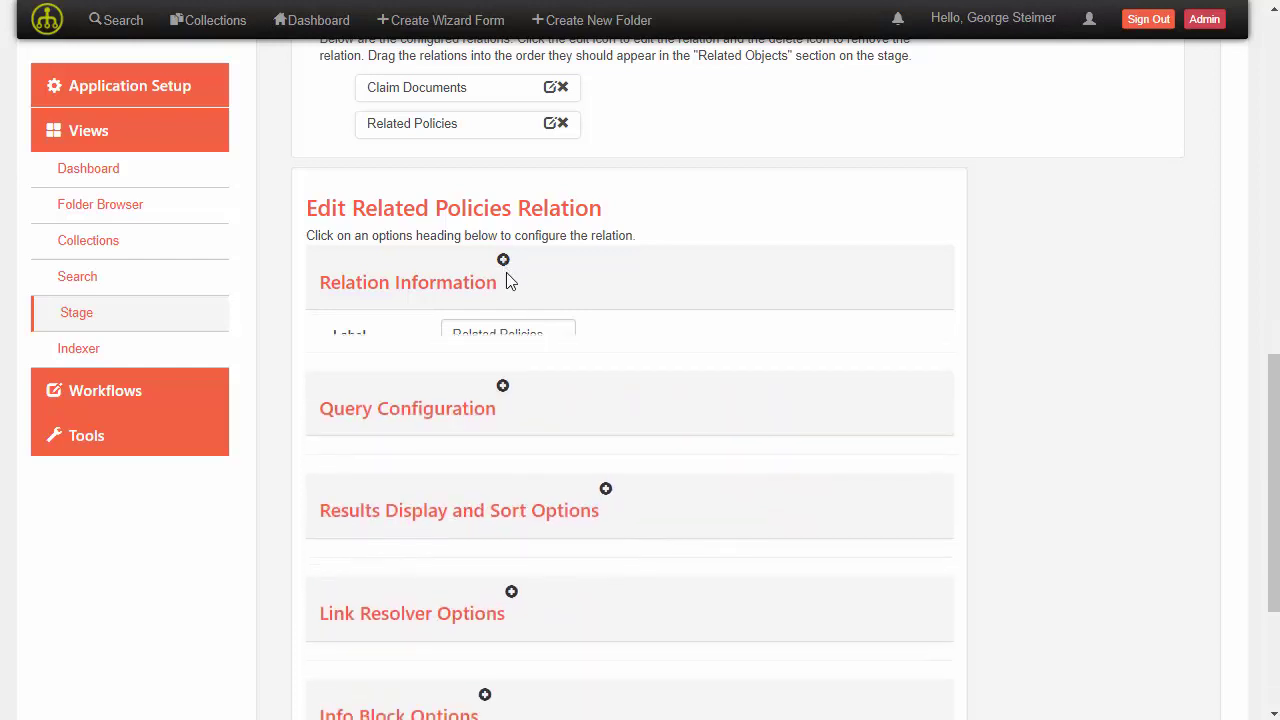
Open the query configuration of the Related Policies relation and keep the condition that all query criteria are true.
{"action": "left_click", "coordinate": [503, 363]}
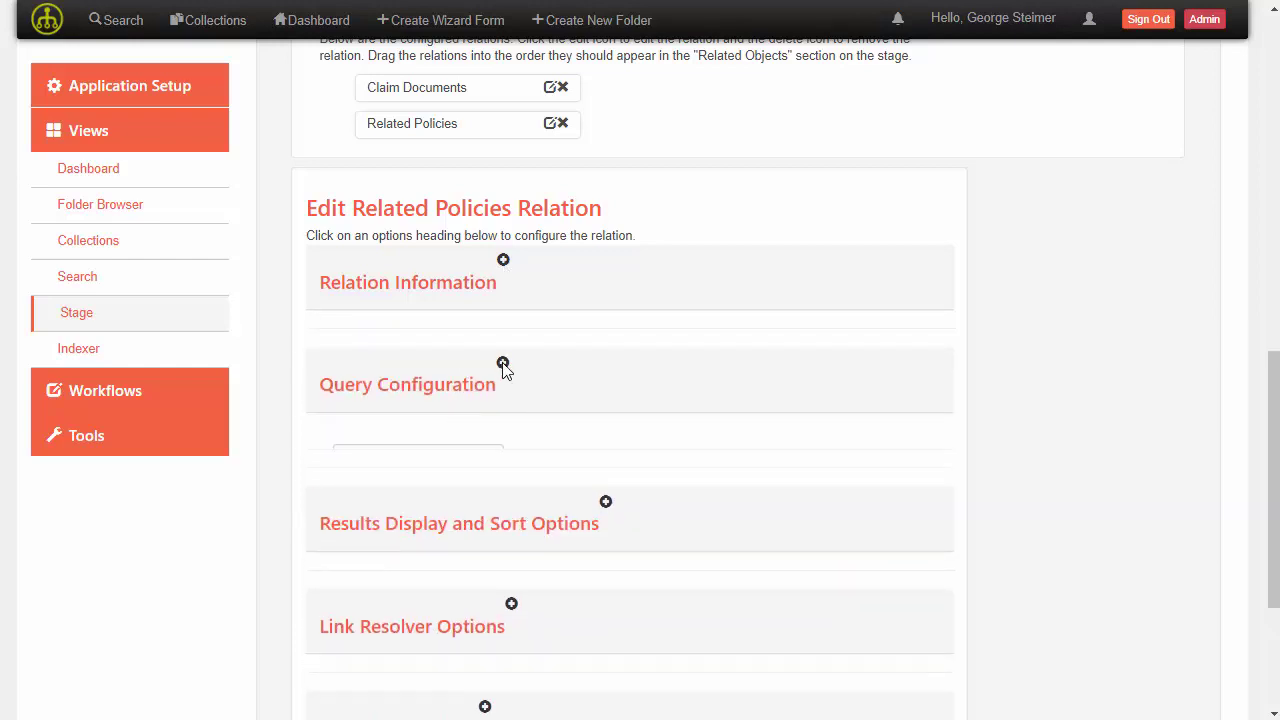
{"action": "scroll", "coordinate": [545, 345], "scroll_direction": "down", "scroll_amount": 2}
{"action": "left_click", "coordinate": [488, 263]}
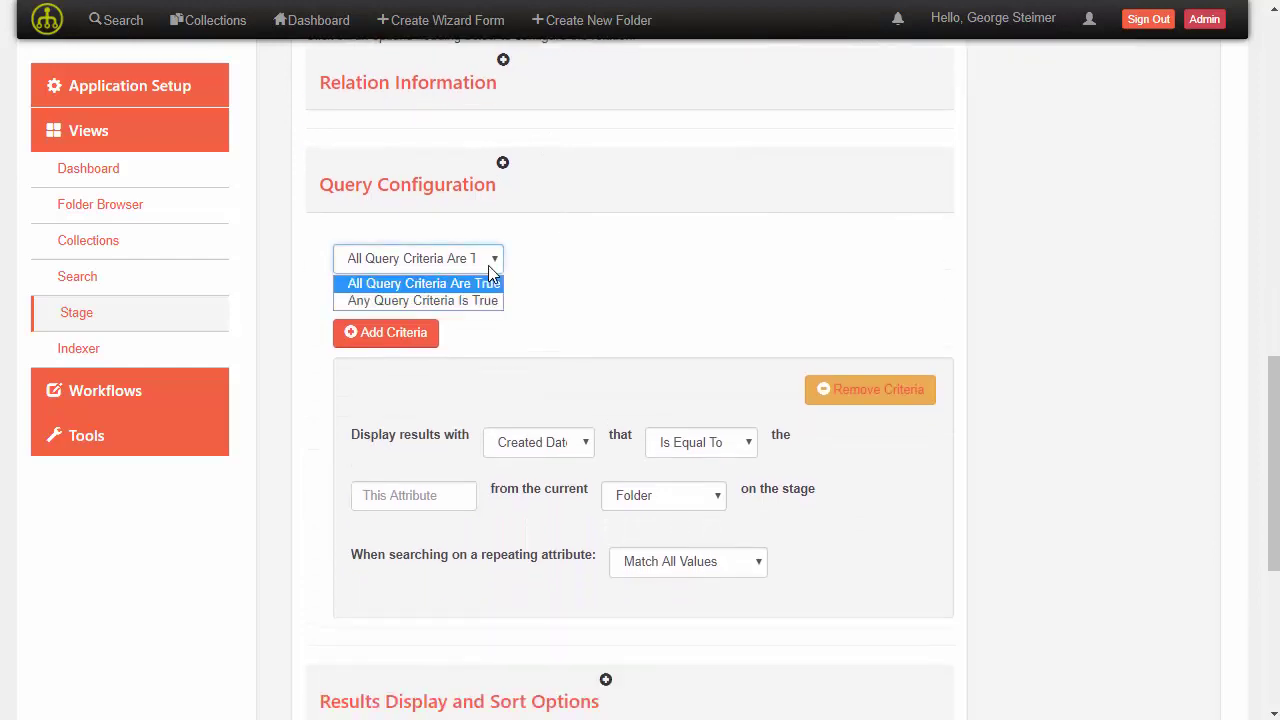
{"action": "left_click", "coordinate": [614, 287]}
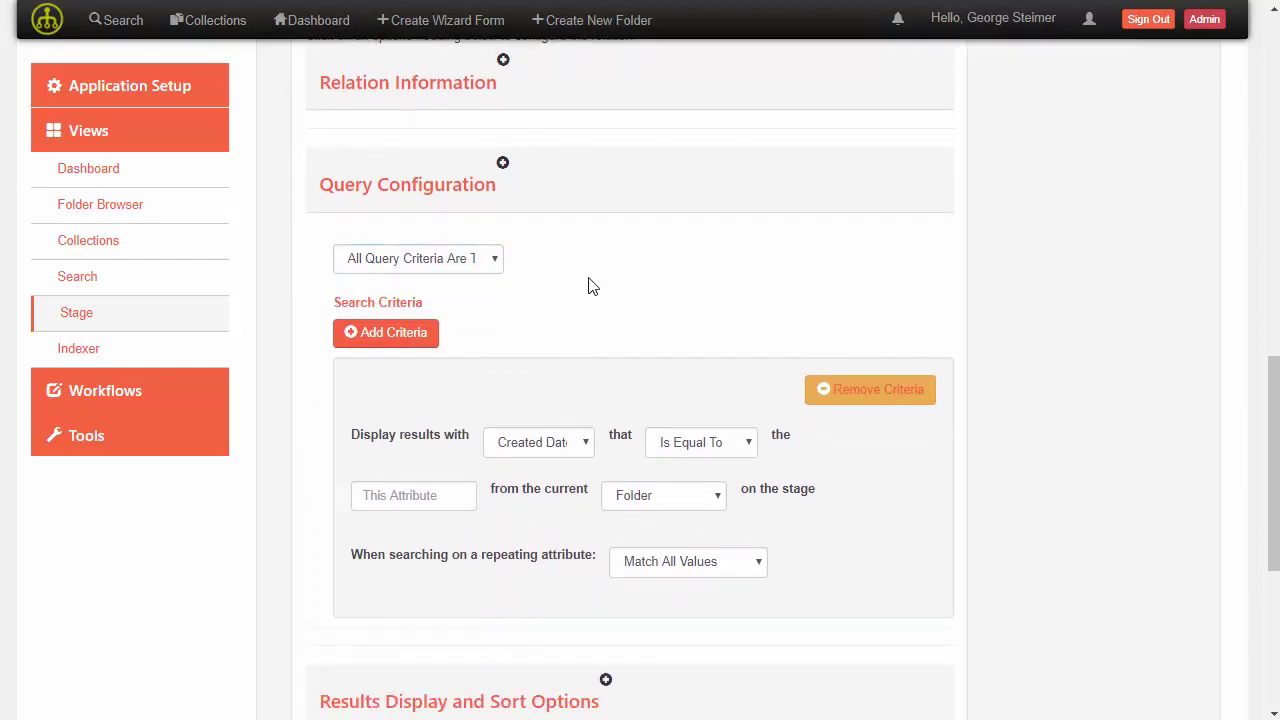
{"action": "scroll", "coordinate": [600, 270], "scroll_direction": "down", "scroll_amount": 2}
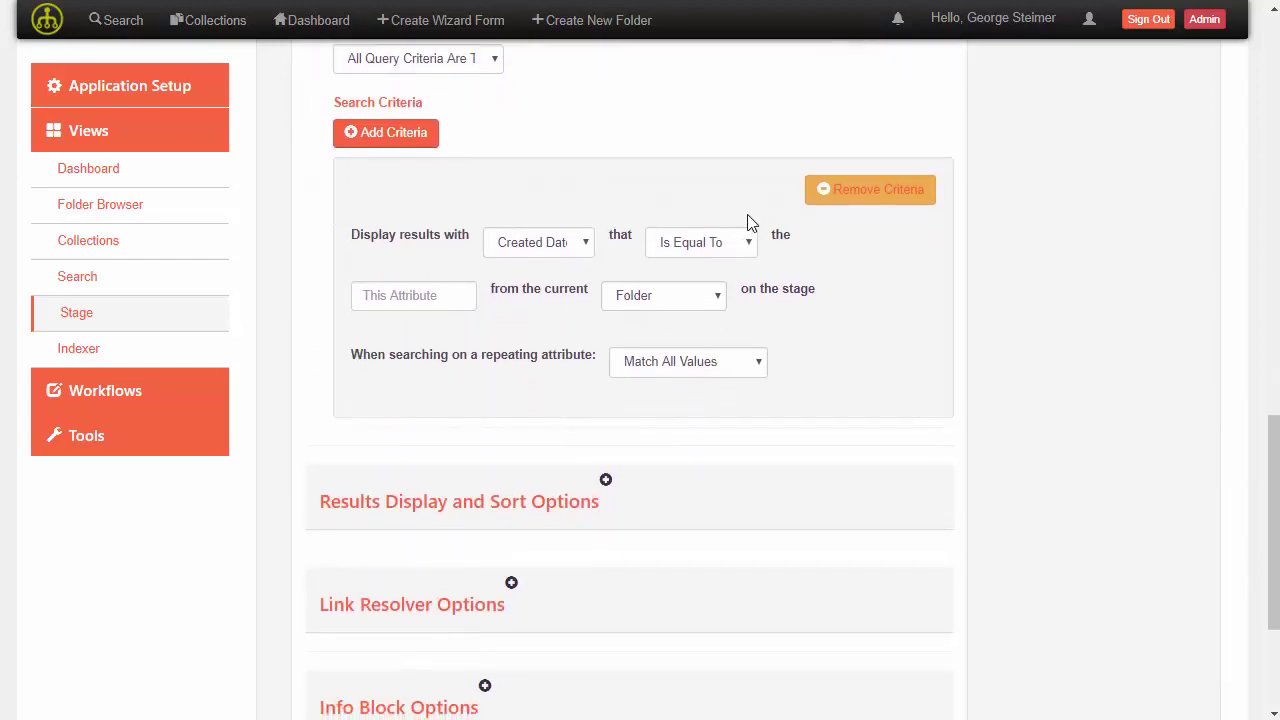
Define the first search criterion as Policy Number Is Equal To insuranceDemo_policyNumber from the current Folder.
{"action": "left_click", "coordinate": [578, 250]}
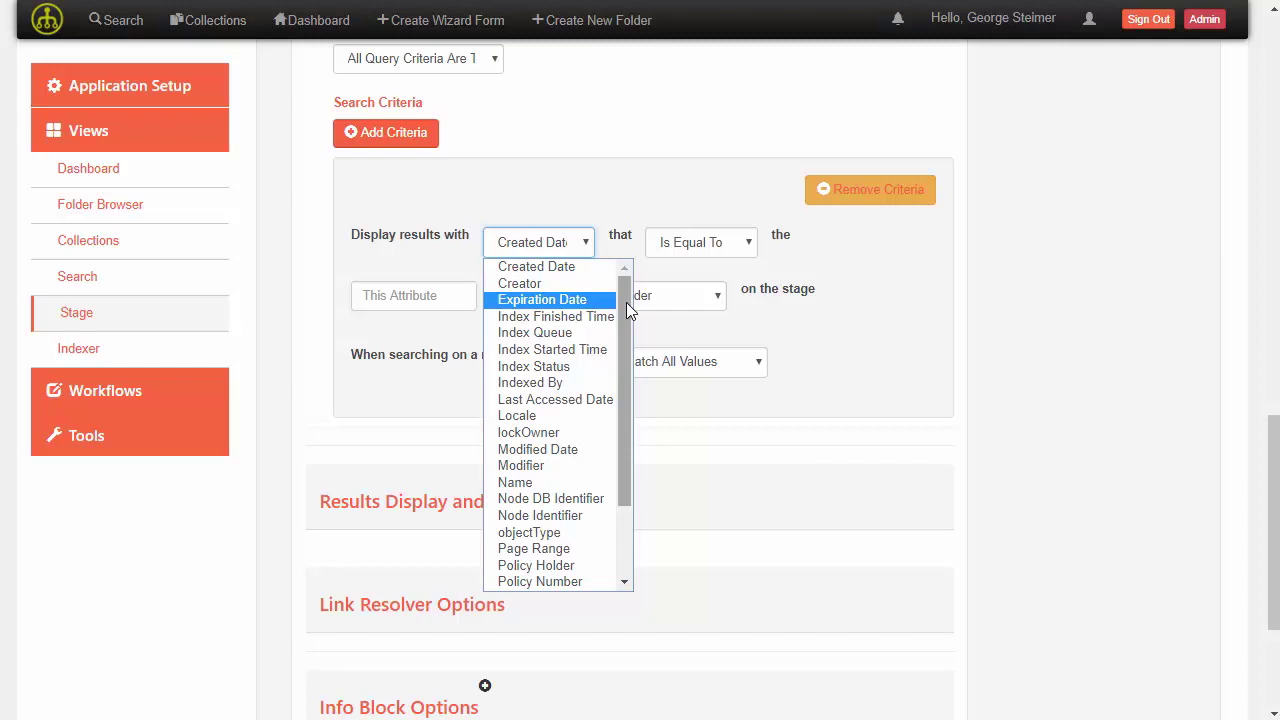
{"action": "left_click_drag", "start_coordinate": [626, 302], "coordinate": [621, 348]}
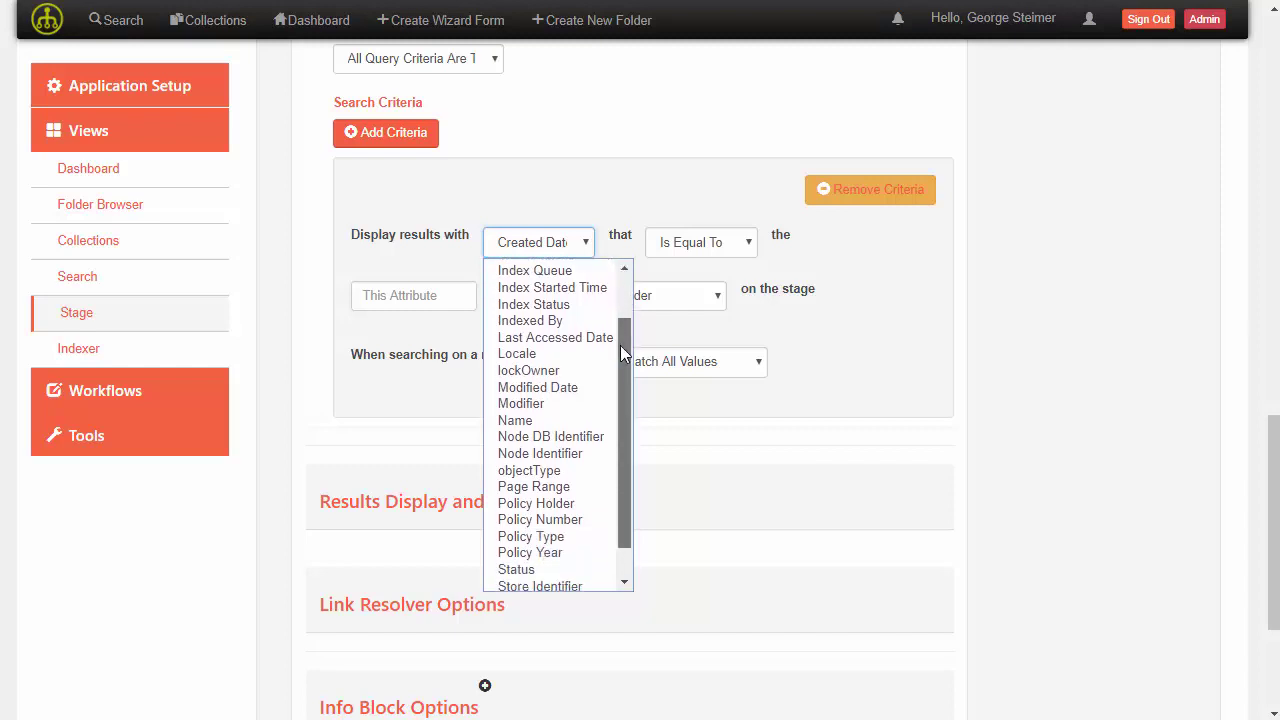
{"action": "left_click", "coordinate": [570, 516]}
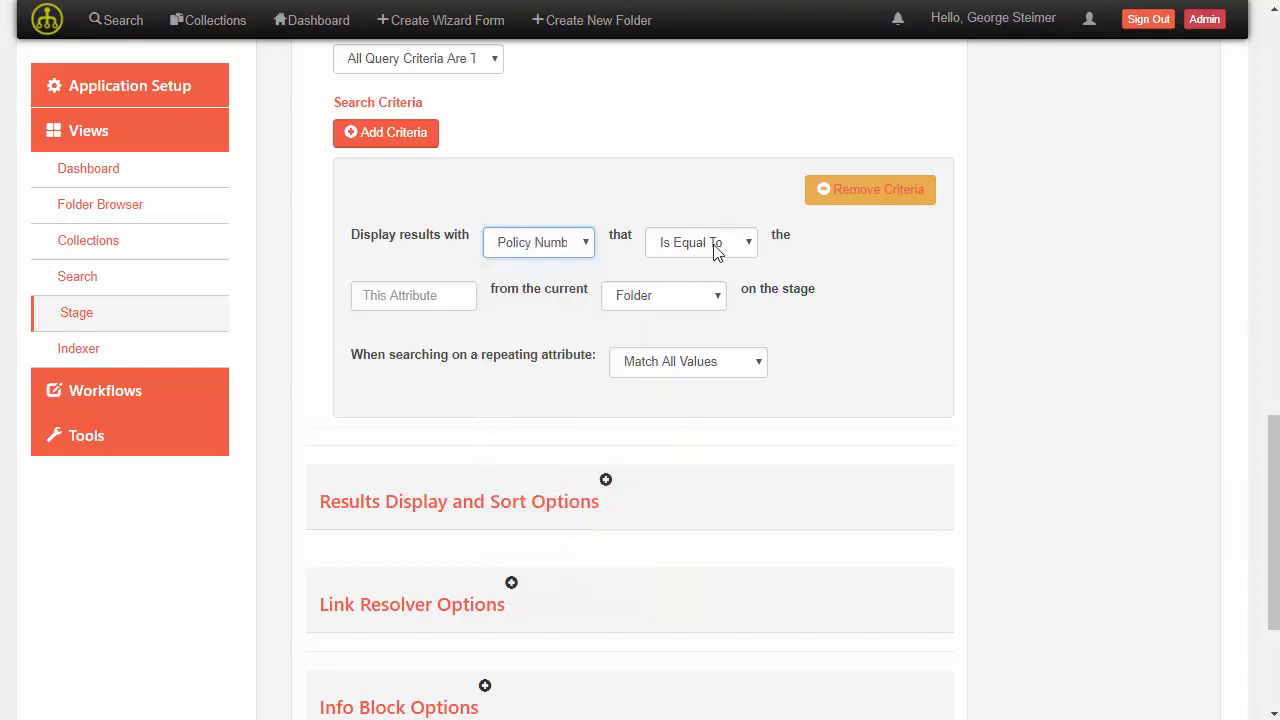
{"action": "left_click", "coordinate": [438, 290]}
{"action": "type", "text": "insuranceDe"}
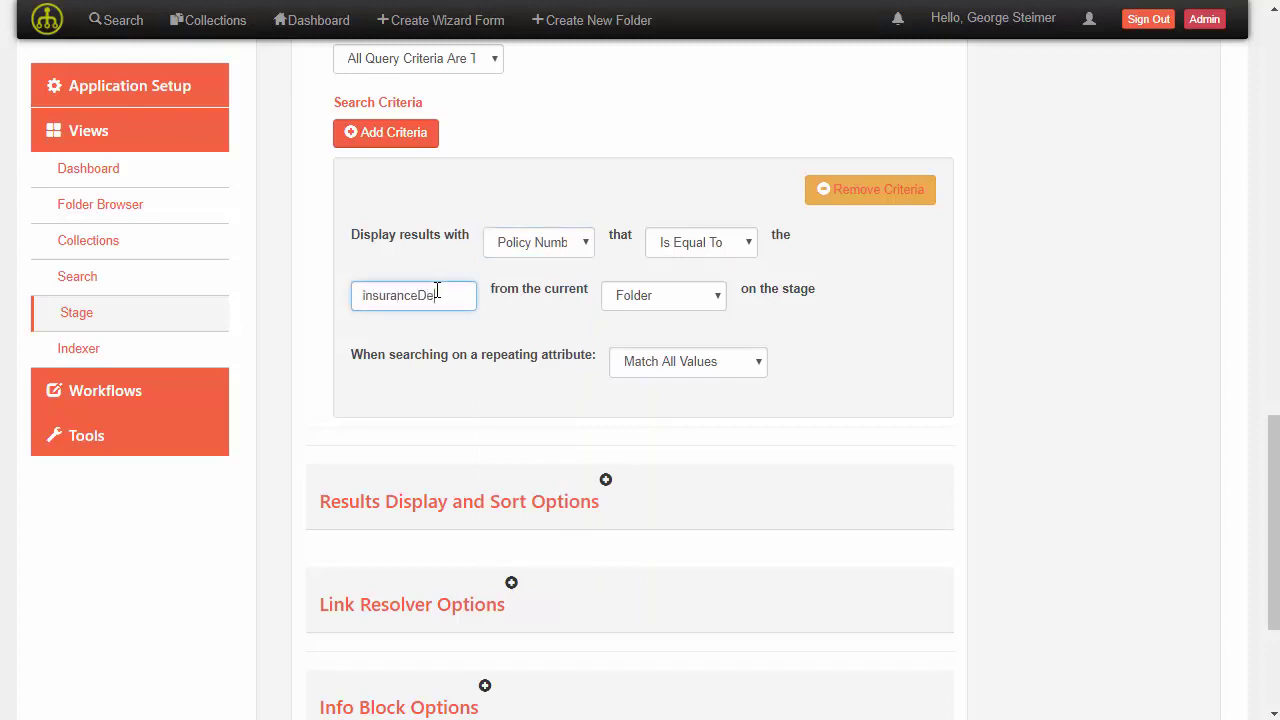
{"action": "type", "text": "_policyNumber"}
{"action": "double_click", "coordinate": [408, 300]}
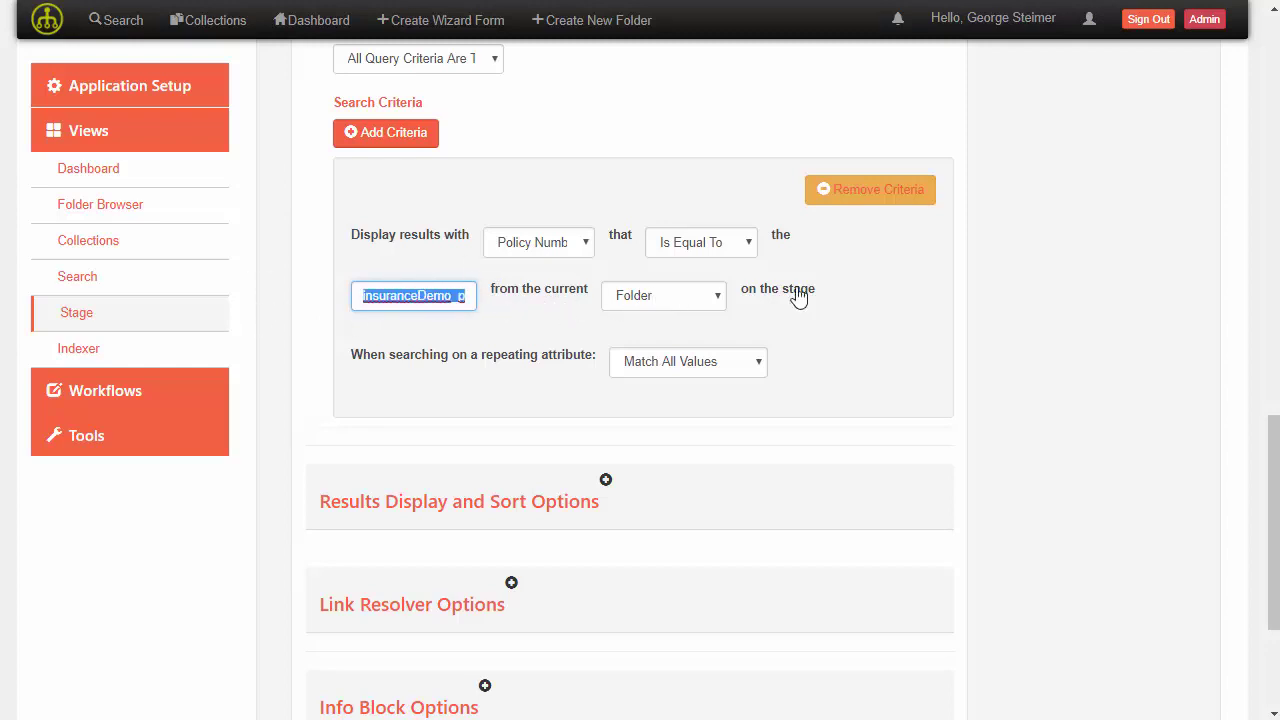
{"action": "left_click", "coordinate": [884, 322]}
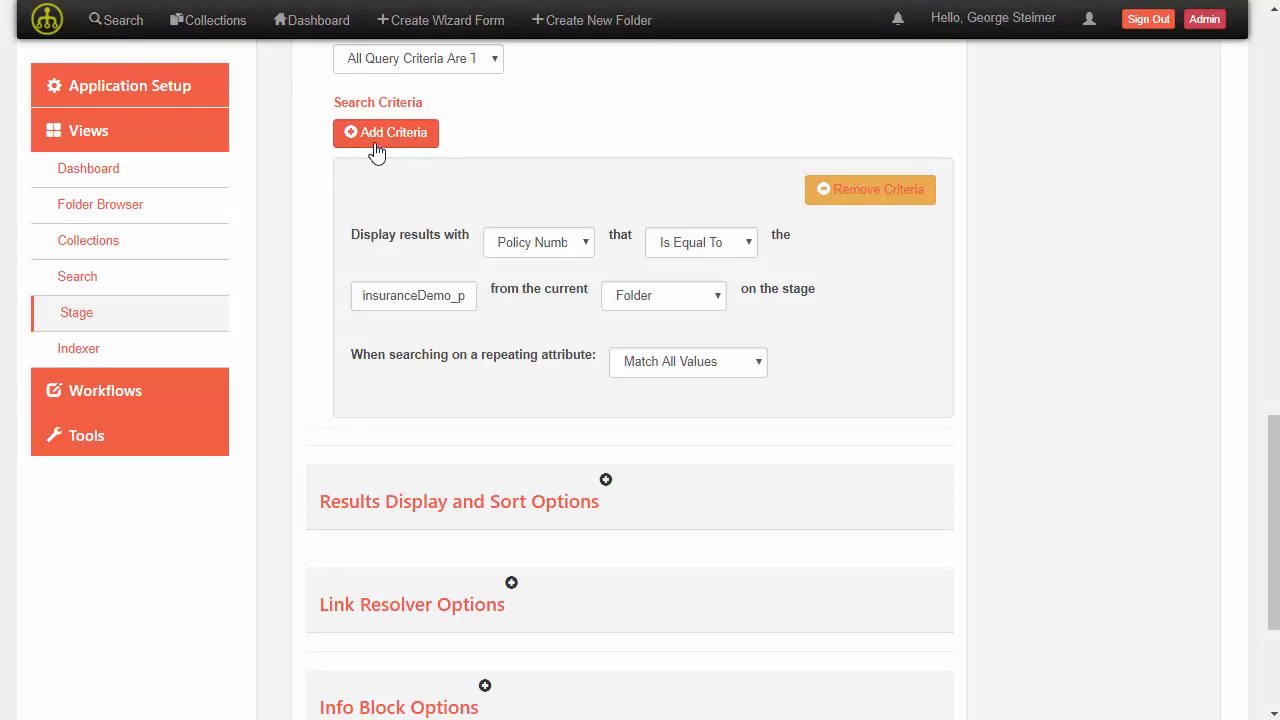
Add a second search criterion for Policy Year Is Equal To insuranceDemo_policyYear from the current Folder.
{"action": "left_click", "coordinate": [378, 140]}
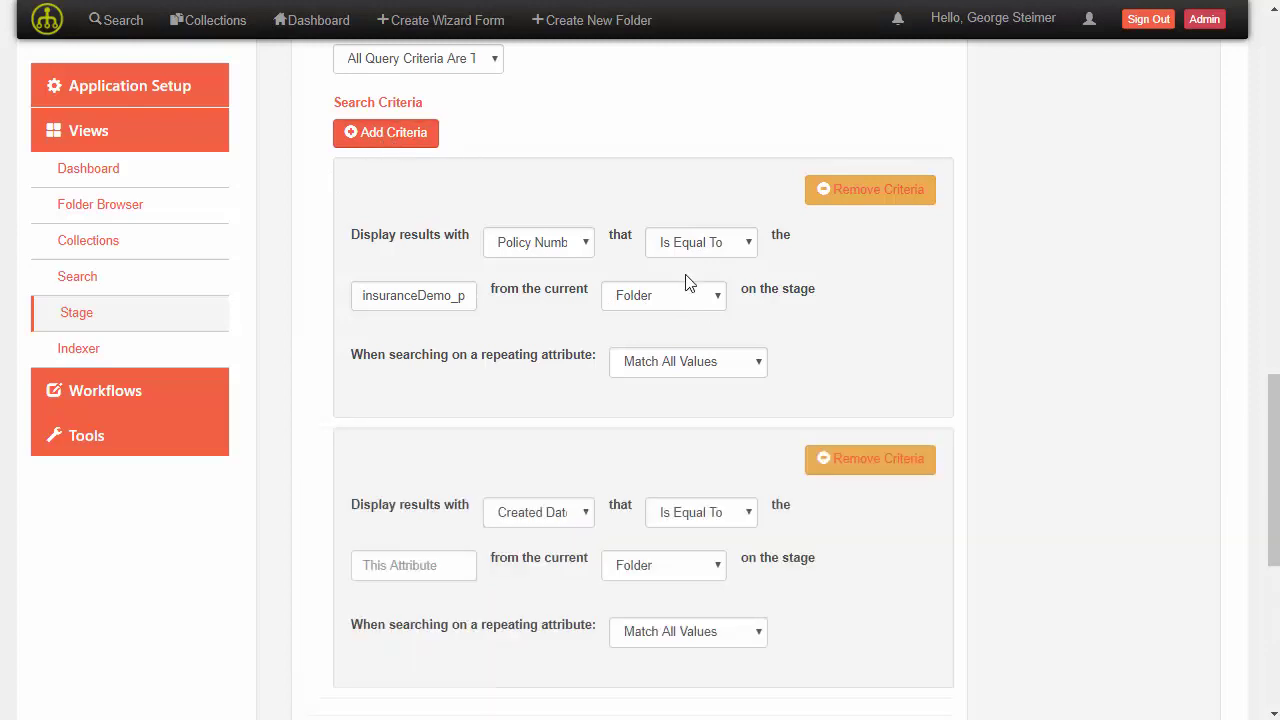
{"action": "left_click", "coordinate": [580, 515]}
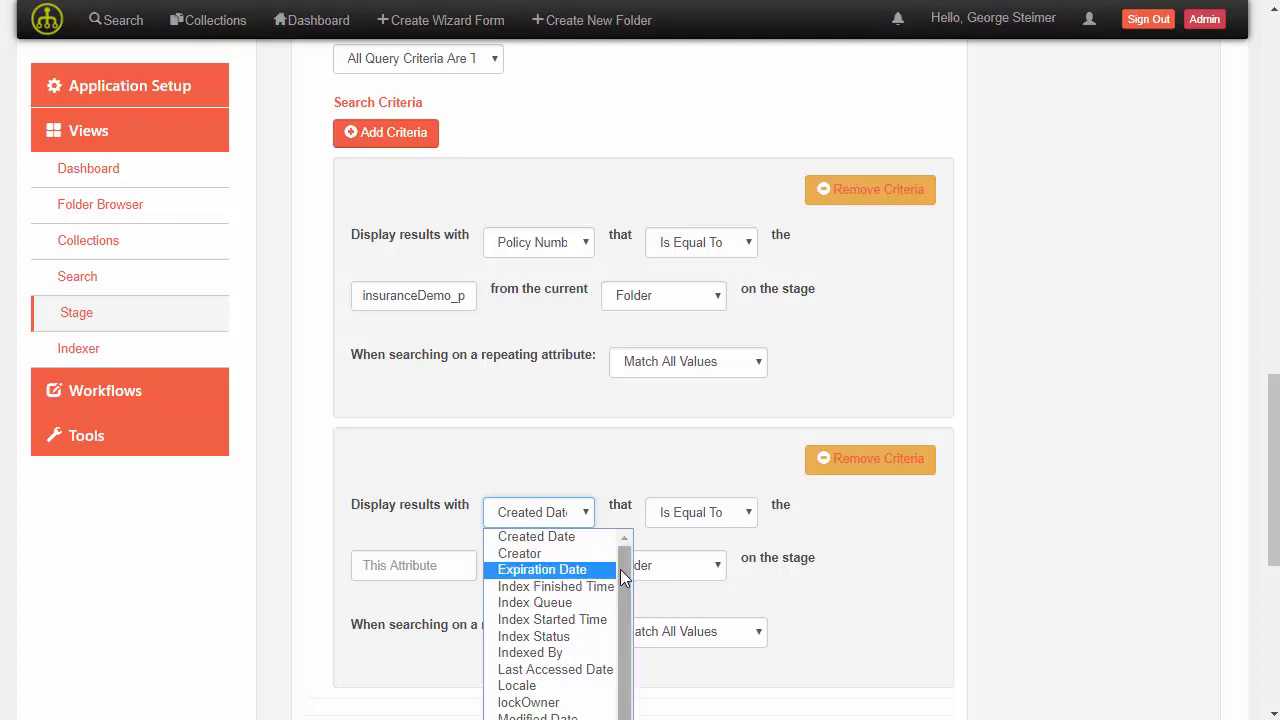
{"action": "scroll", "coordinate": [624, 610], "scroll_direction": "down", "scroll_amount": 3}
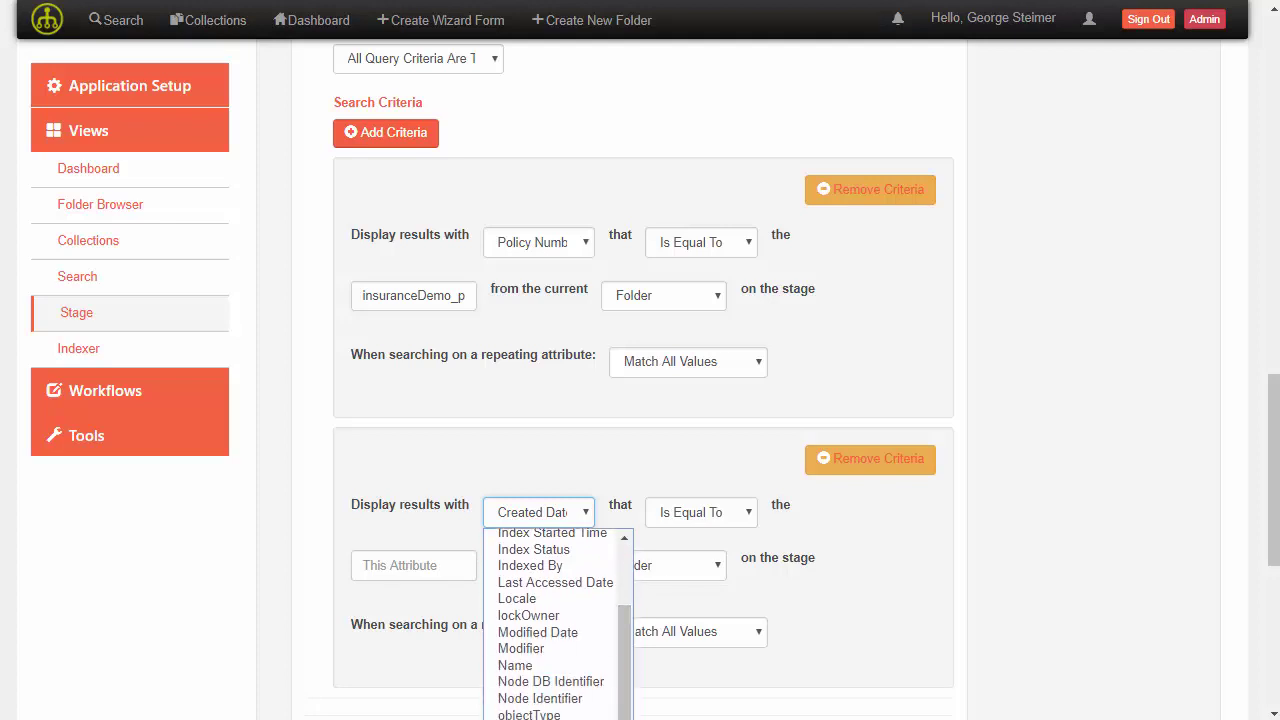
{"action": "scroll", "coordinate": [560, 620], "scroll_direction": "down", "scroll_amount": 2}
{"action": "left_click", "coordinate": [509, 598]}
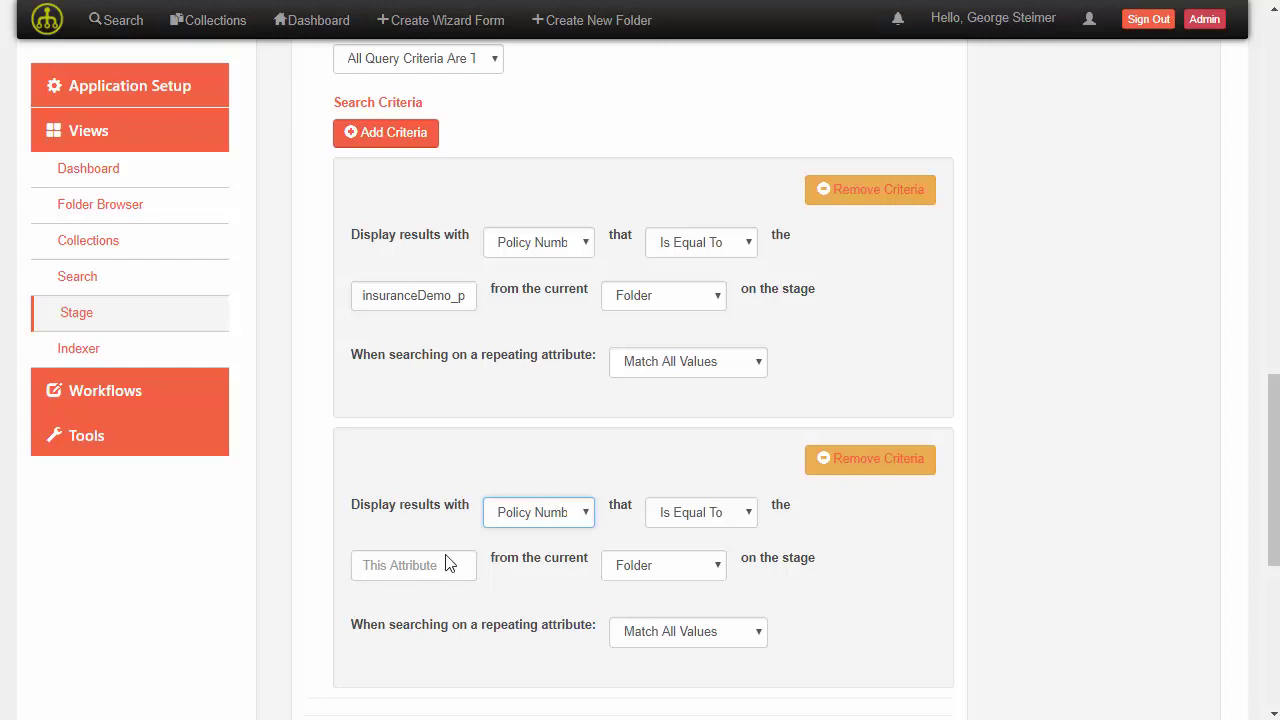
{"action": "left_click", "coordinate": [557, 522]}
{"action": "scroll", "coordinate": [555, 620], "scroll_direction": "down", "scroll_amount": 4}
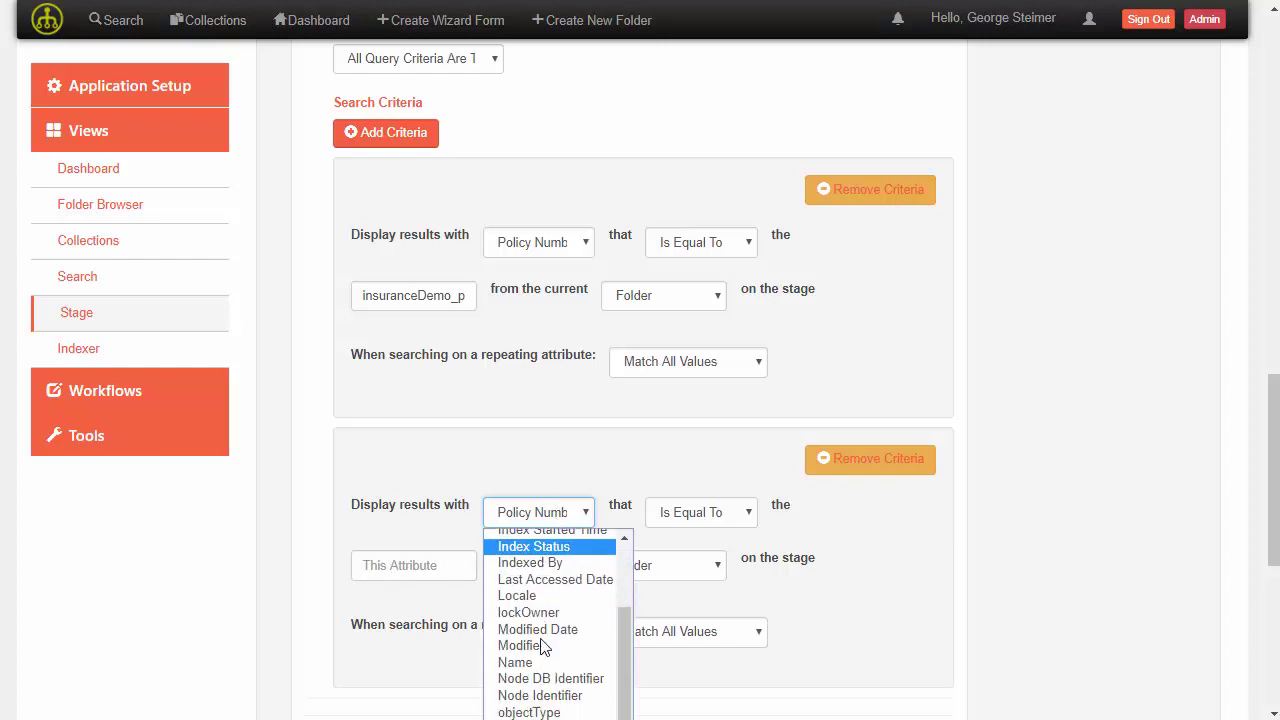
{"action": "scroll", "coordinate": [518, 688], "scroll_direction": "down", "scroll_amount": 2}
{"action": "left_click", "coordinate": [518, 688]}
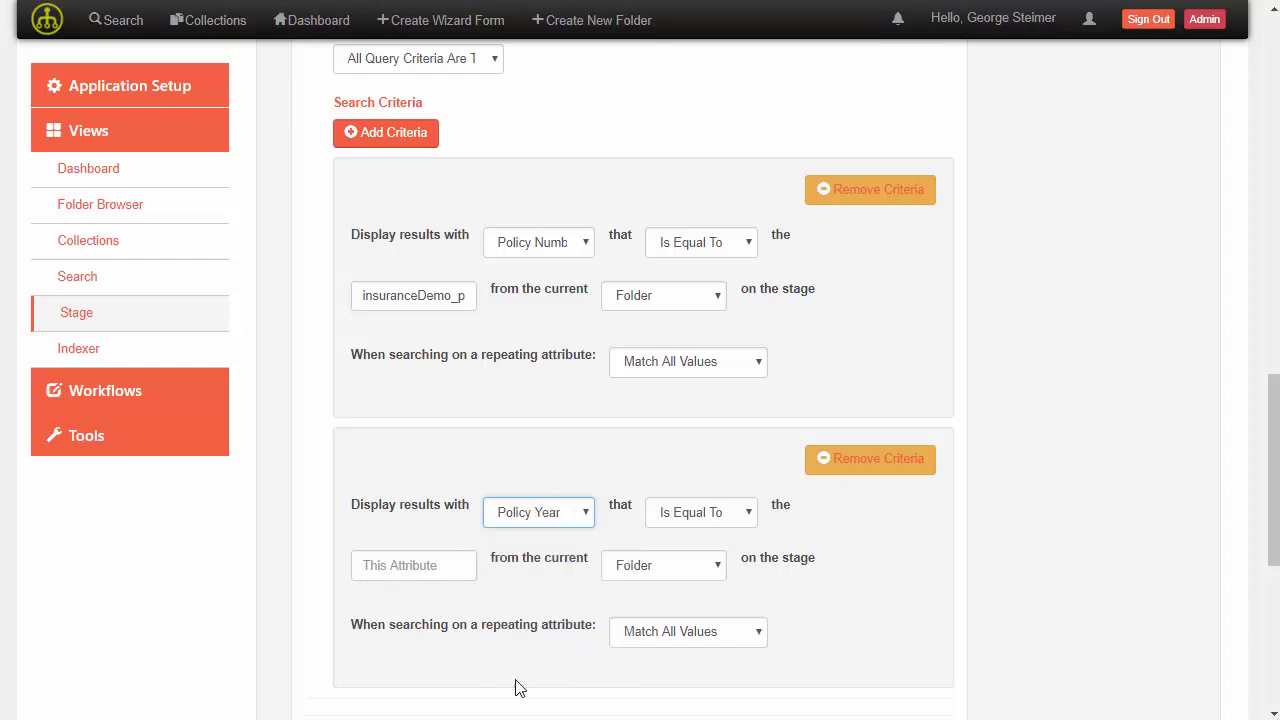
{"action": "left_click", "coordinate": [430, 566]}
{"action": "type", "text": "insur"}
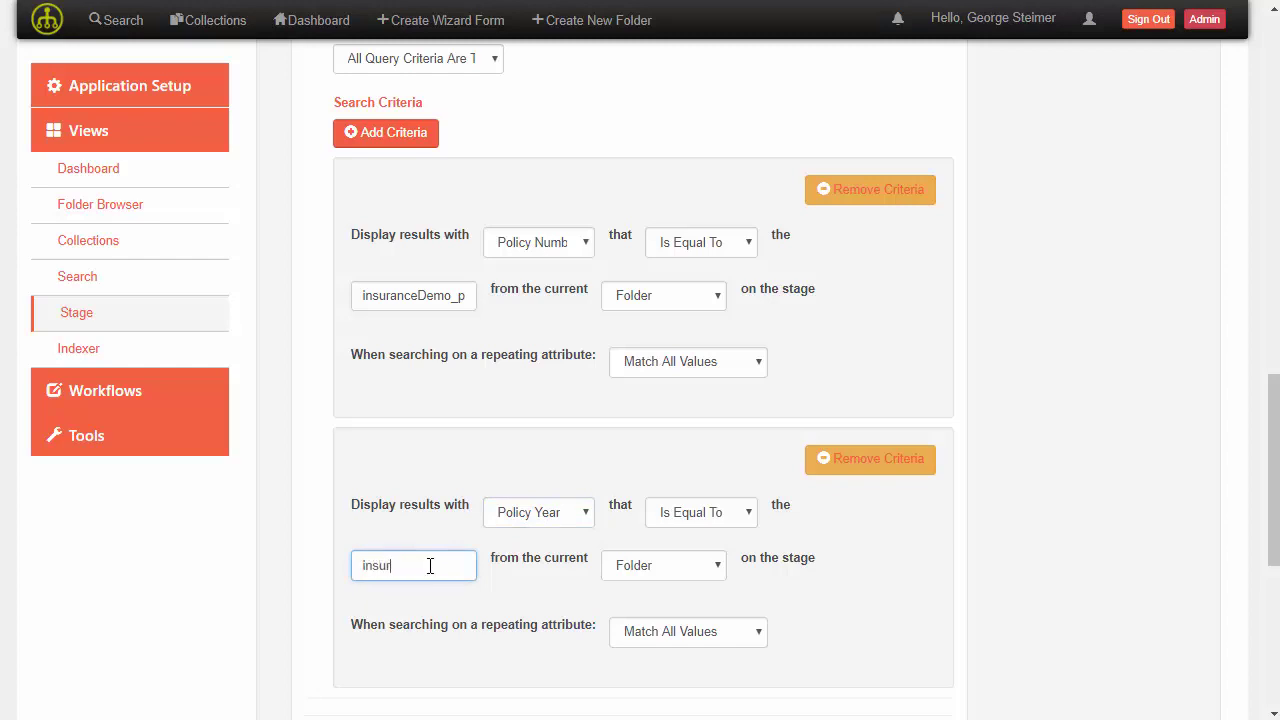
{"action": "type", "text": "anceDemo_policyYear"}
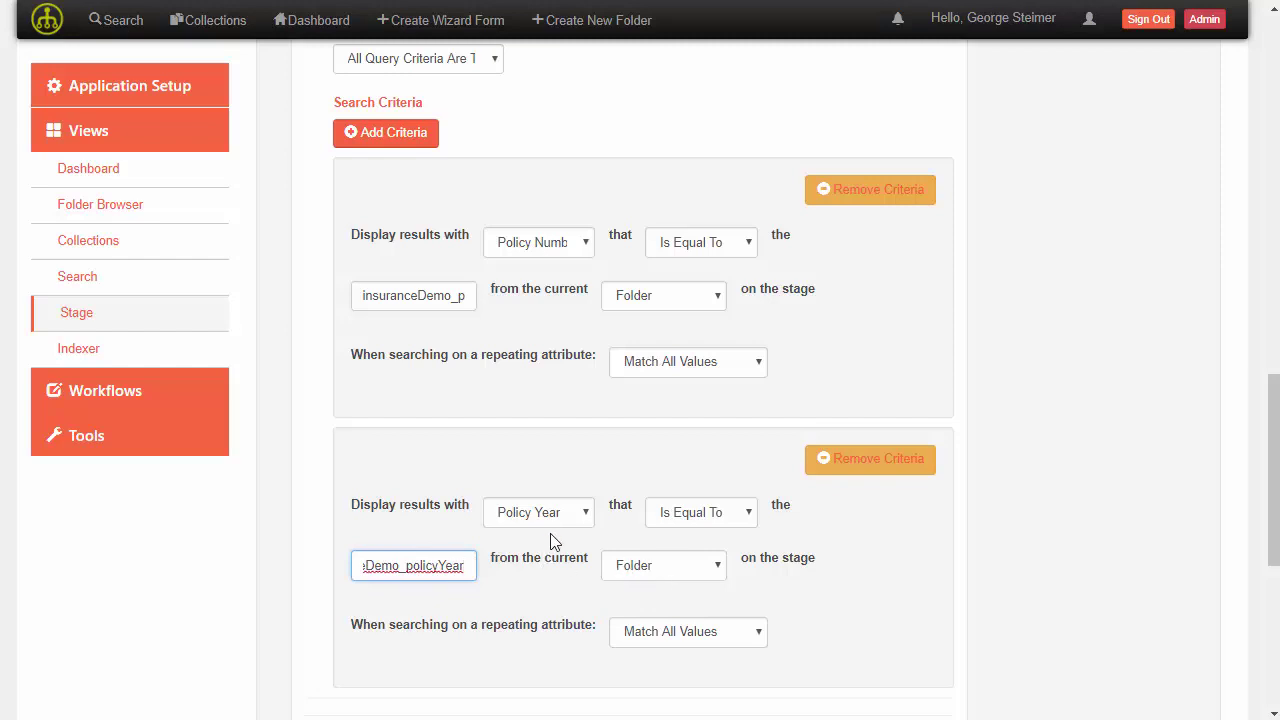
Set the Related Policies relation to display the Name attribute and sort the results by Name.
{"action": "scroll", "coordinate": [660, 363], "scroll_direction": "down", "scroll_amount": 1}
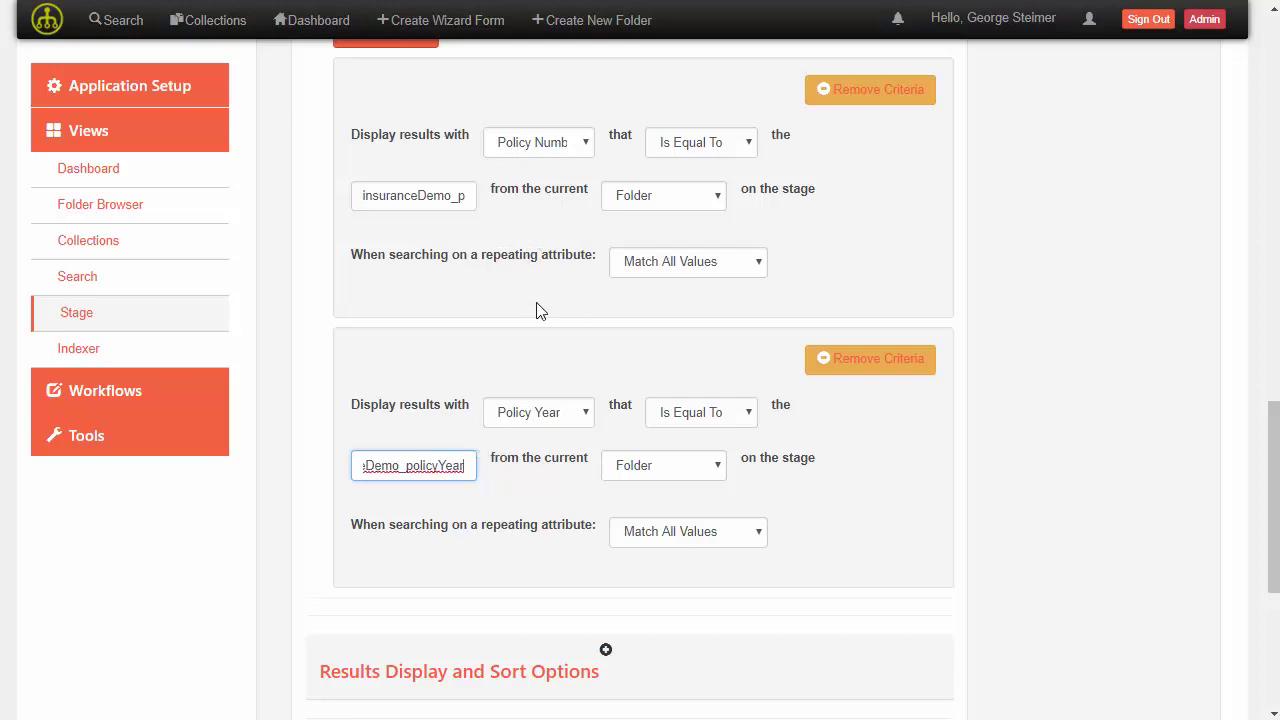
{"action": "scroll", "coordinate": [531, 320], "scroll_direction": "down", "scroll_amount": 3}
{"action": "left_click", "coordinate": [605, 352]}
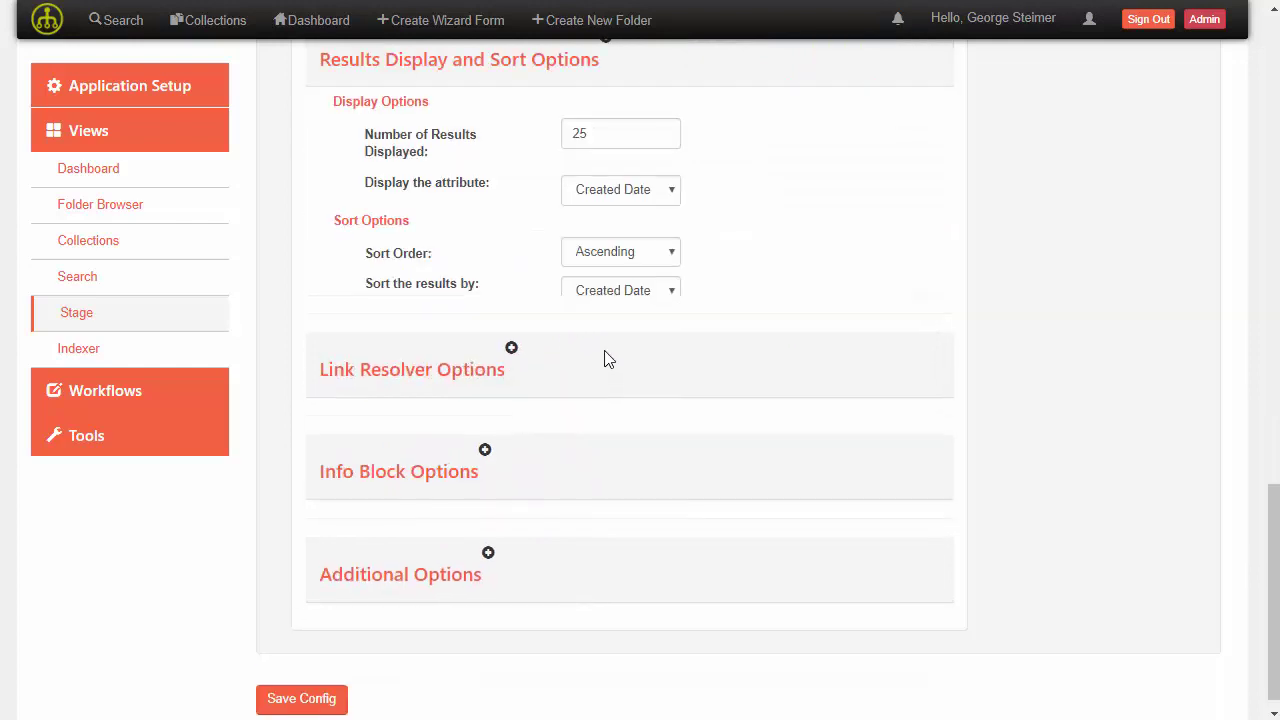
{"action": "left_click", "coordinate": [637, 189]}
{"action": "type", "text": "name"}
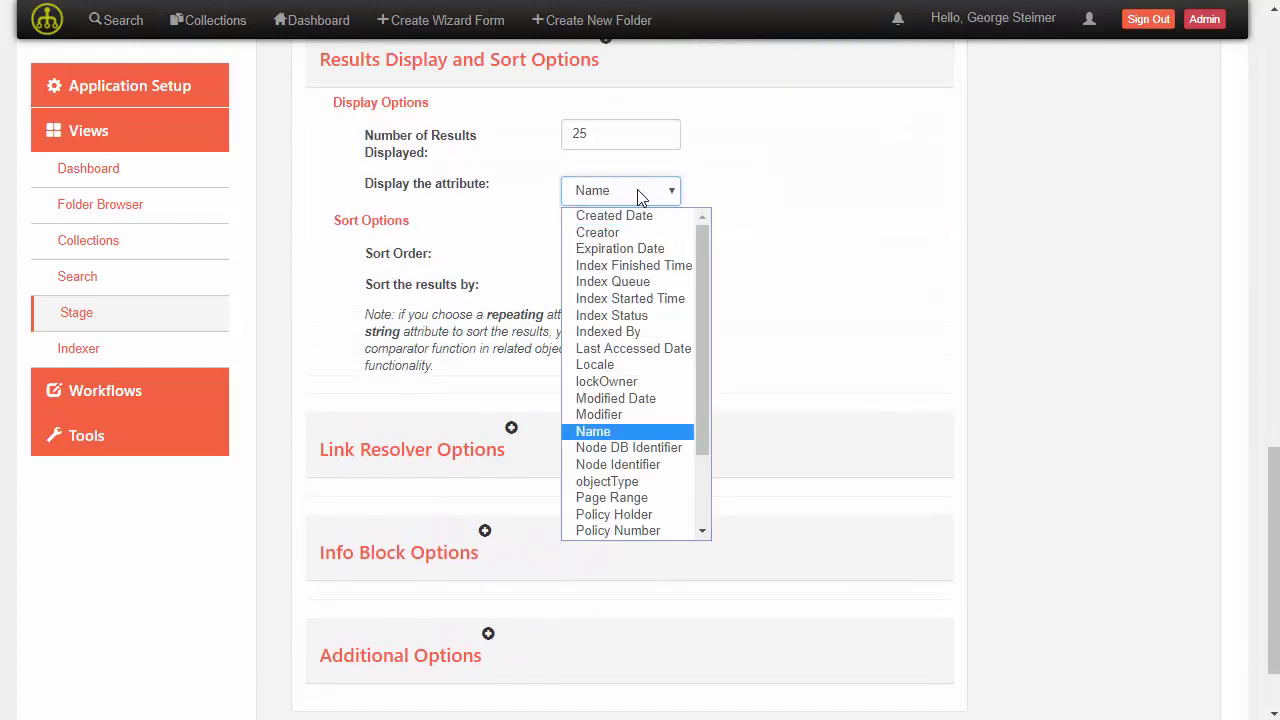
{"action": "key", "text": "Return"}
{"action": "left_click", "coordinate": [630, 293]}
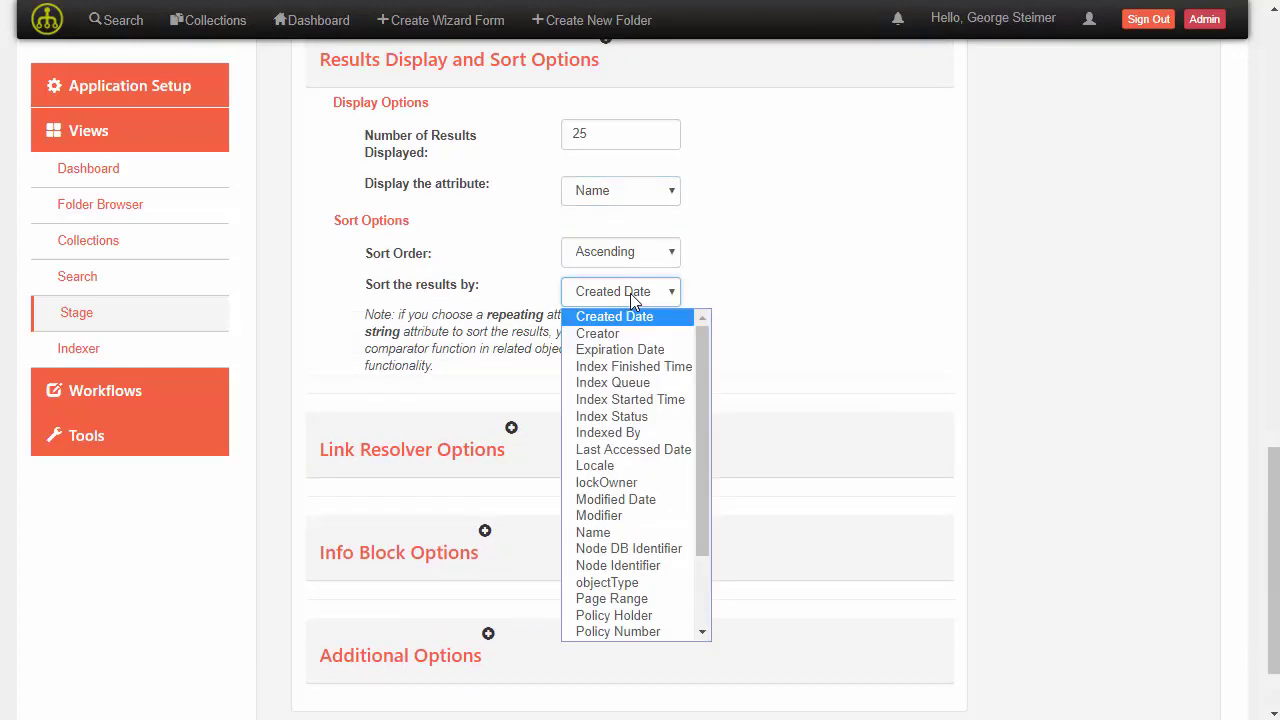
{"action": "type", "text": "name"}
{"action": "key", "text": "Return"}
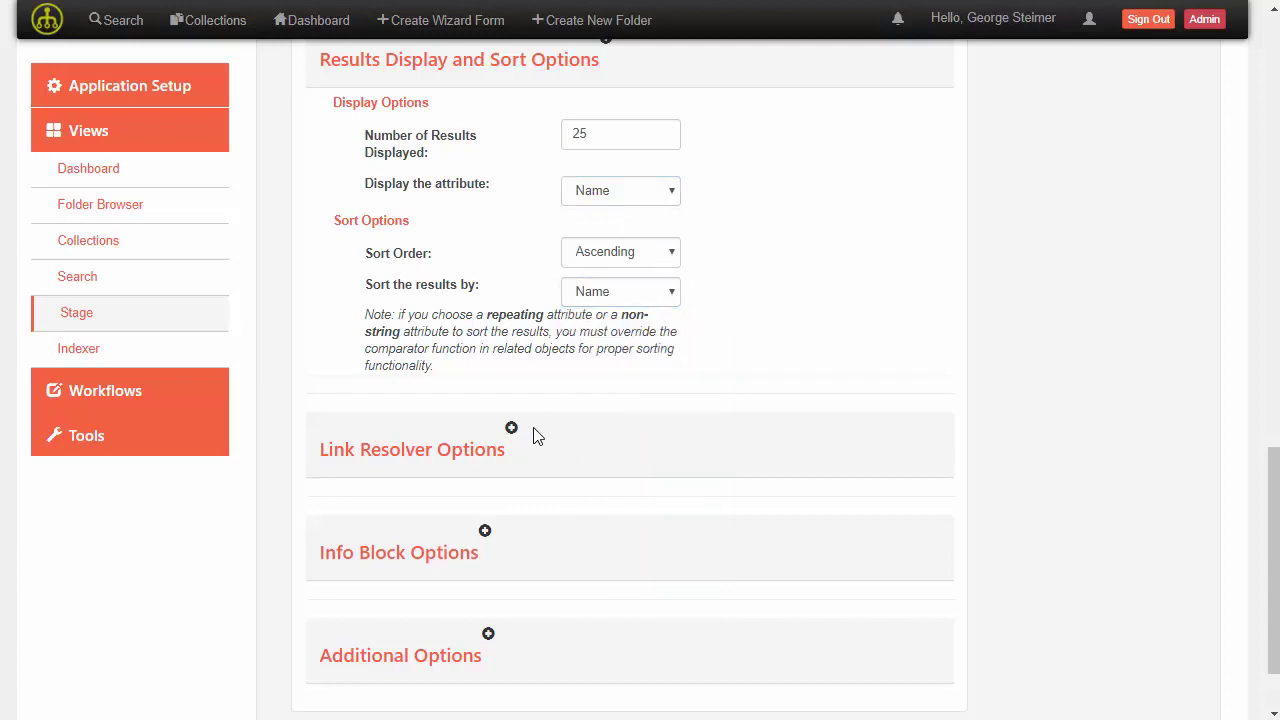
Disable the info block for the Related Policies relation and save the stage configuration after reviewing the link resolver and additional options.
{"action": "left_click", "coordinate": [511, 429]}
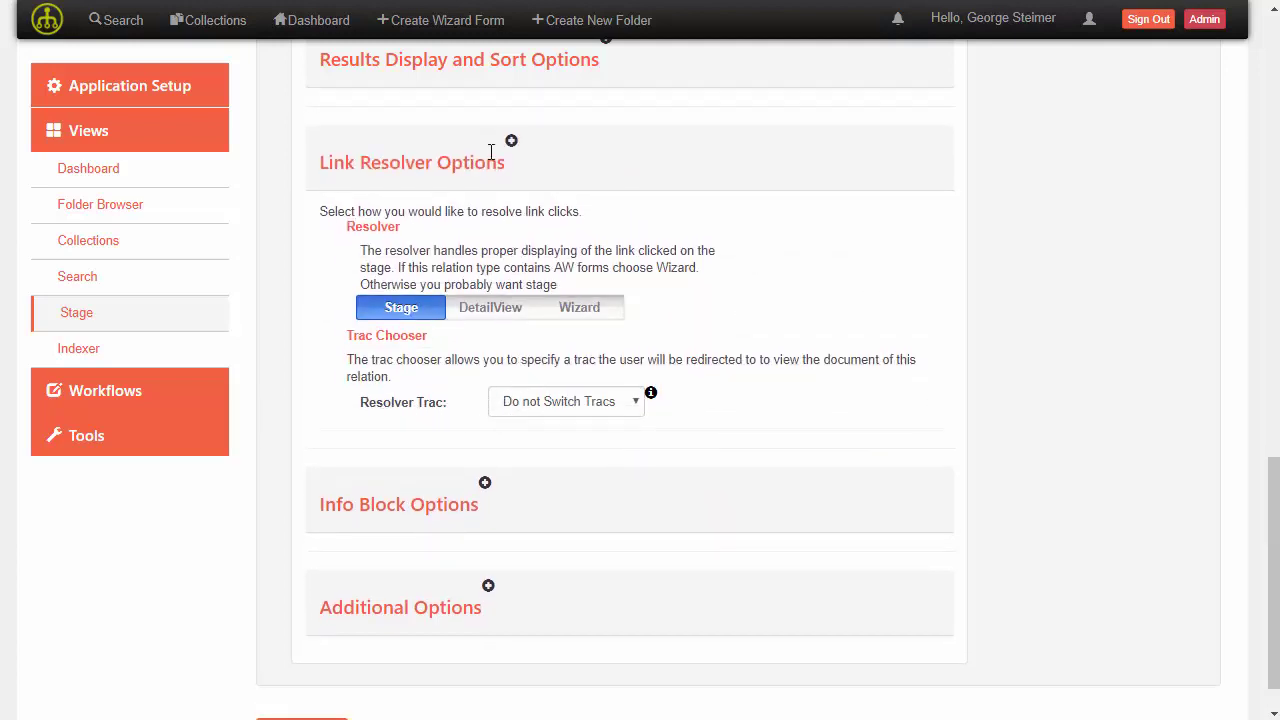
{"action": "left_click", "coordinate": [483, 480]}
{"action": "left_click", "coordinate": [521, 330]}
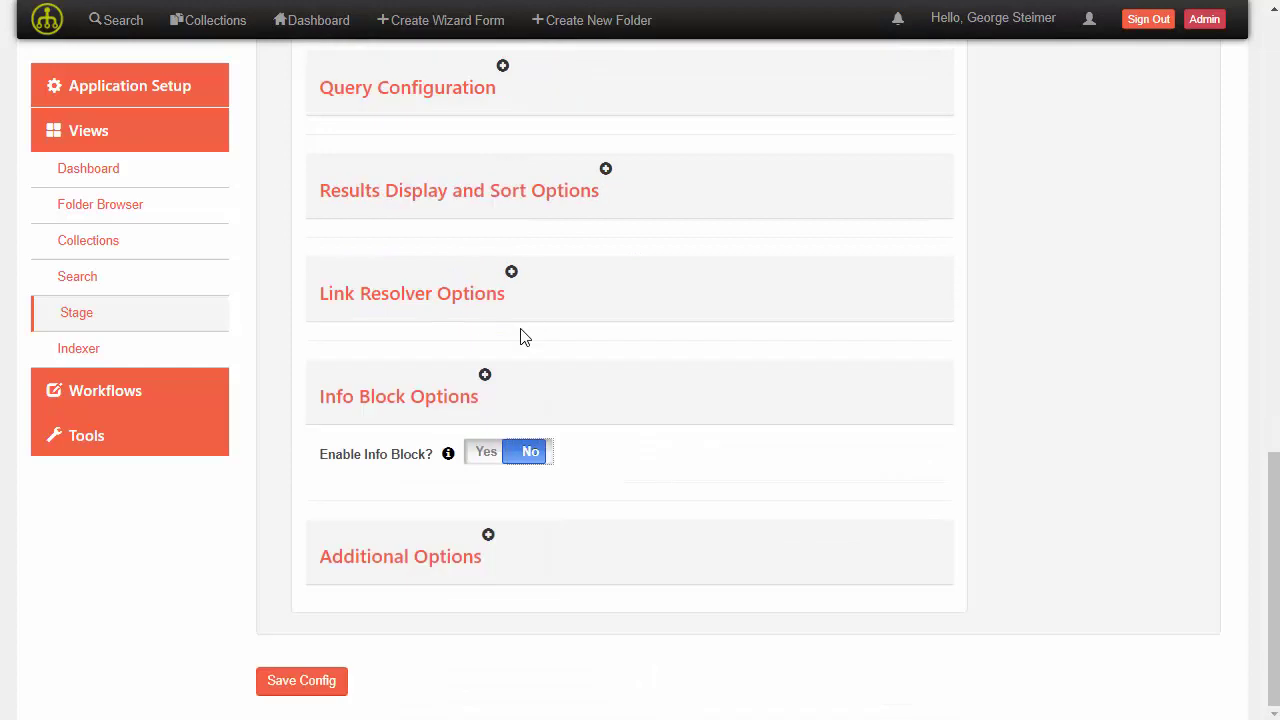
{"action": "left_click", "coordinate": [488, 534]}
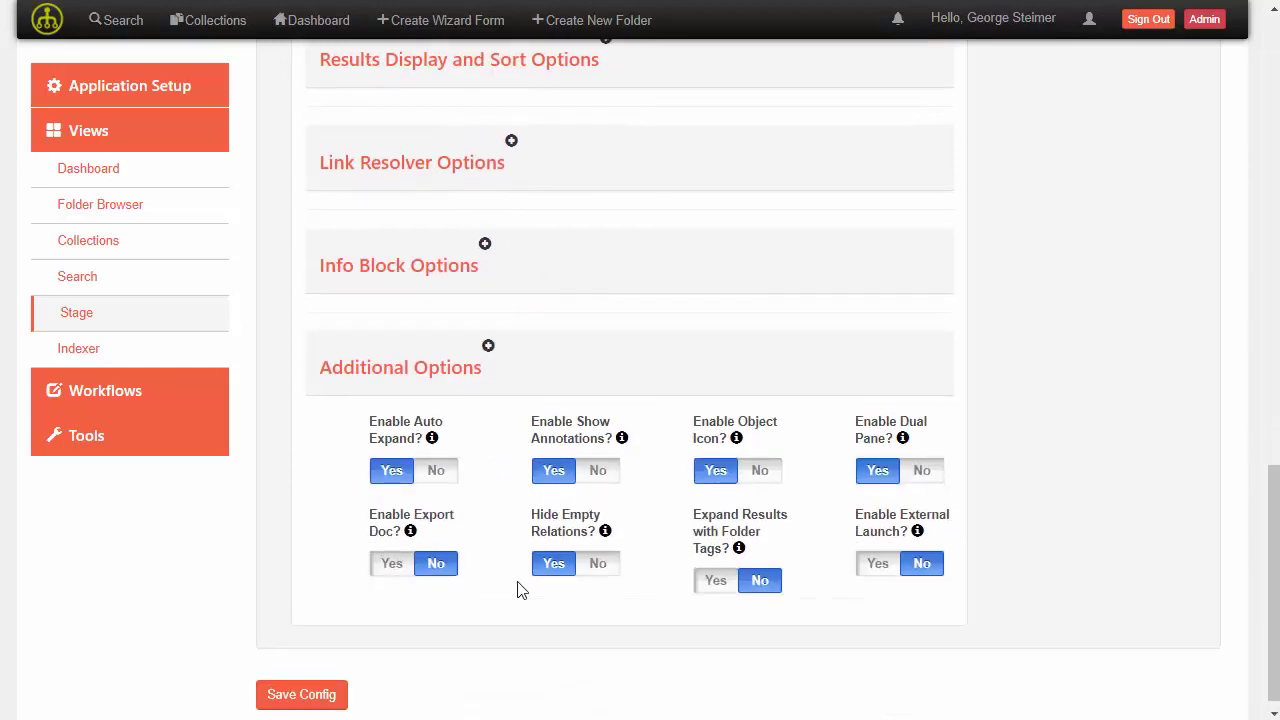
{"action": "left_click", "coordinate": [325, 702]}
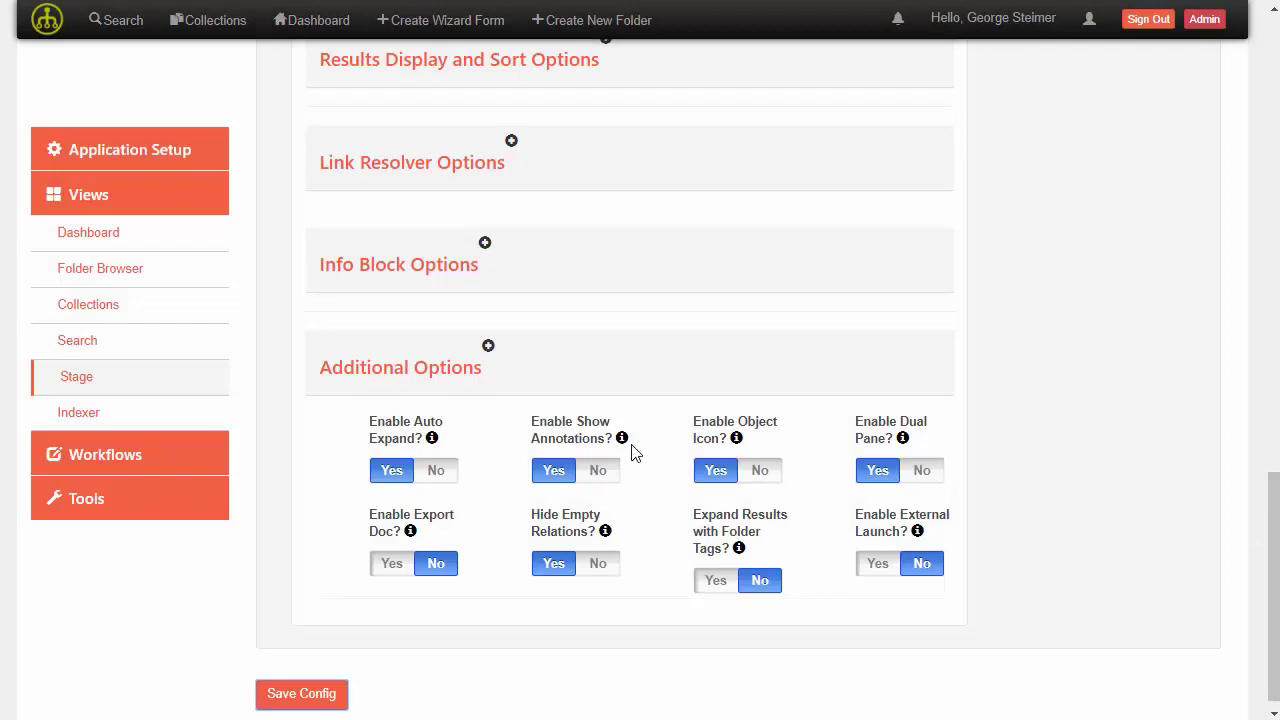
Switch the stage module being configured from RelatedObjects to FolderActions.
{"action": "scroll", "coordinate": [631, 453], "scroll_direction": "up", "scroll_amount": 15}
{"action": "scroll", "coordinate": [609, 530], "scroll_direction": "down", "scroll_amount": 1}
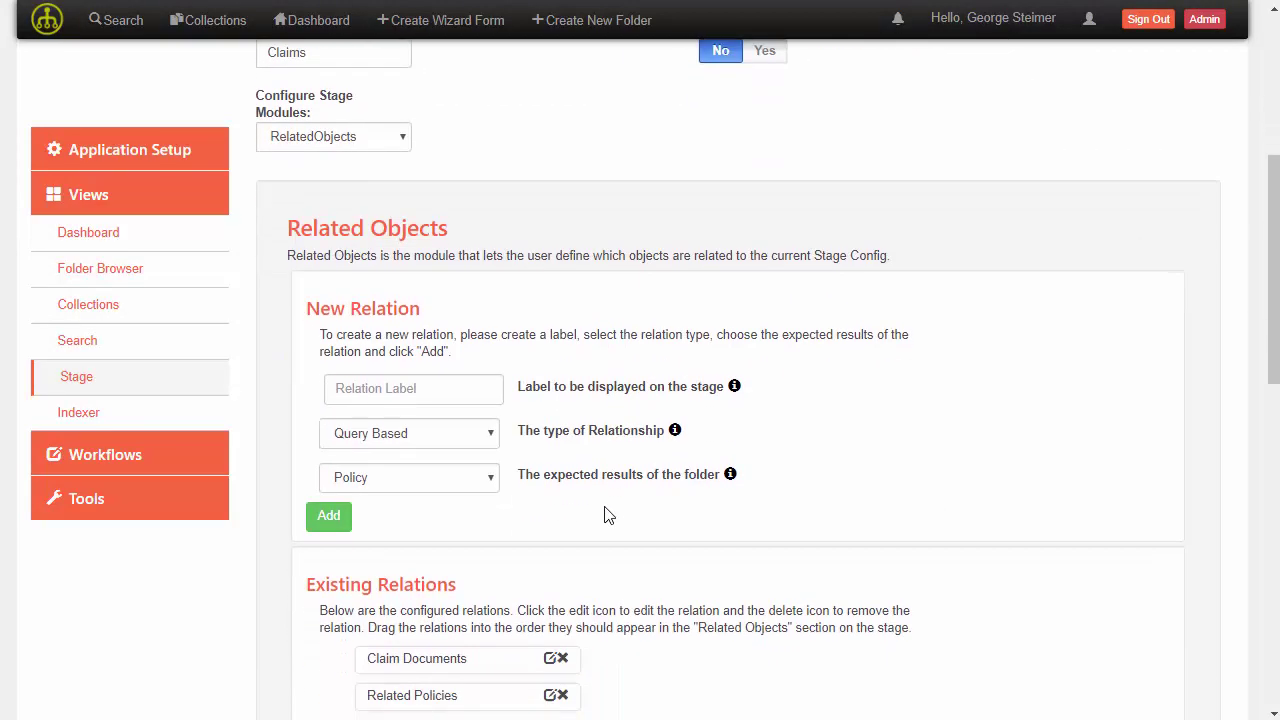
{"action": "scroll", "coordinate": [609, 516], "scroll_direction": "up", "scroll_amount": 2}
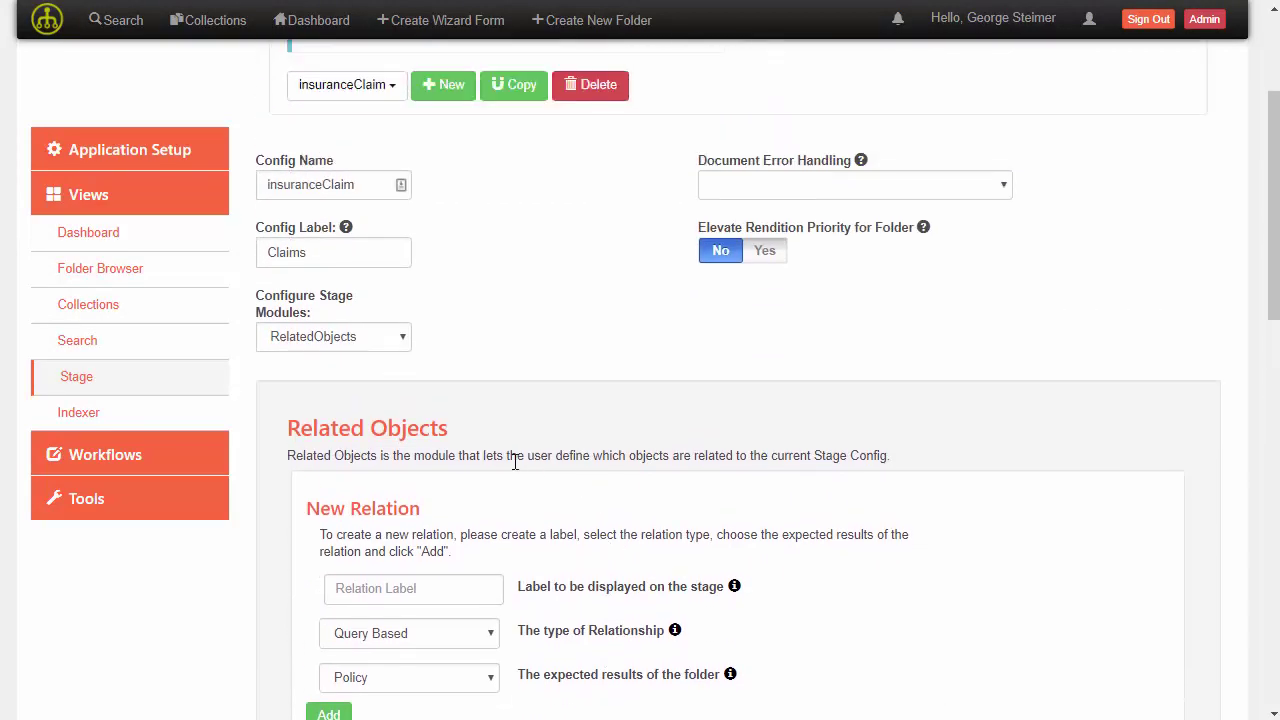
{"action": "left_click", "coordinate": [374, 340]}
{"action": "left_click", "coordinate": [374, 432]}
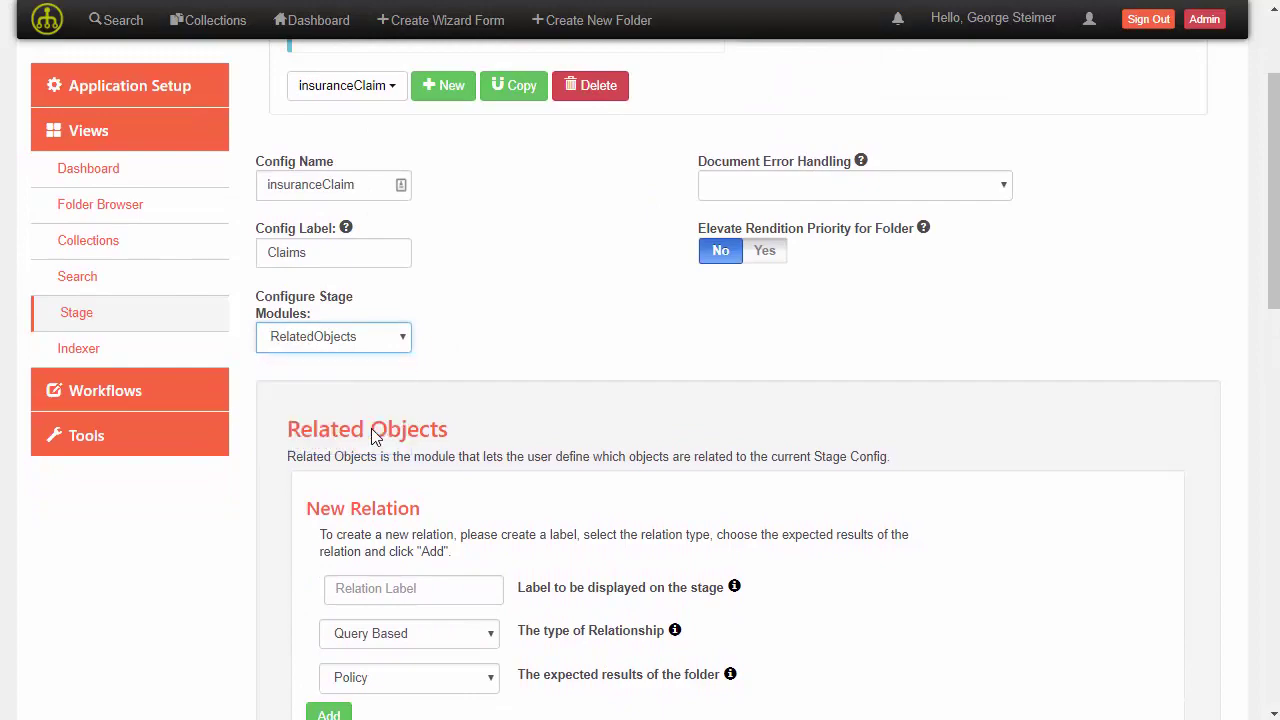
{"action": "scroll", "coordinate": [663, 337], "scroll_direction": "down", "scroll_amount": 2}
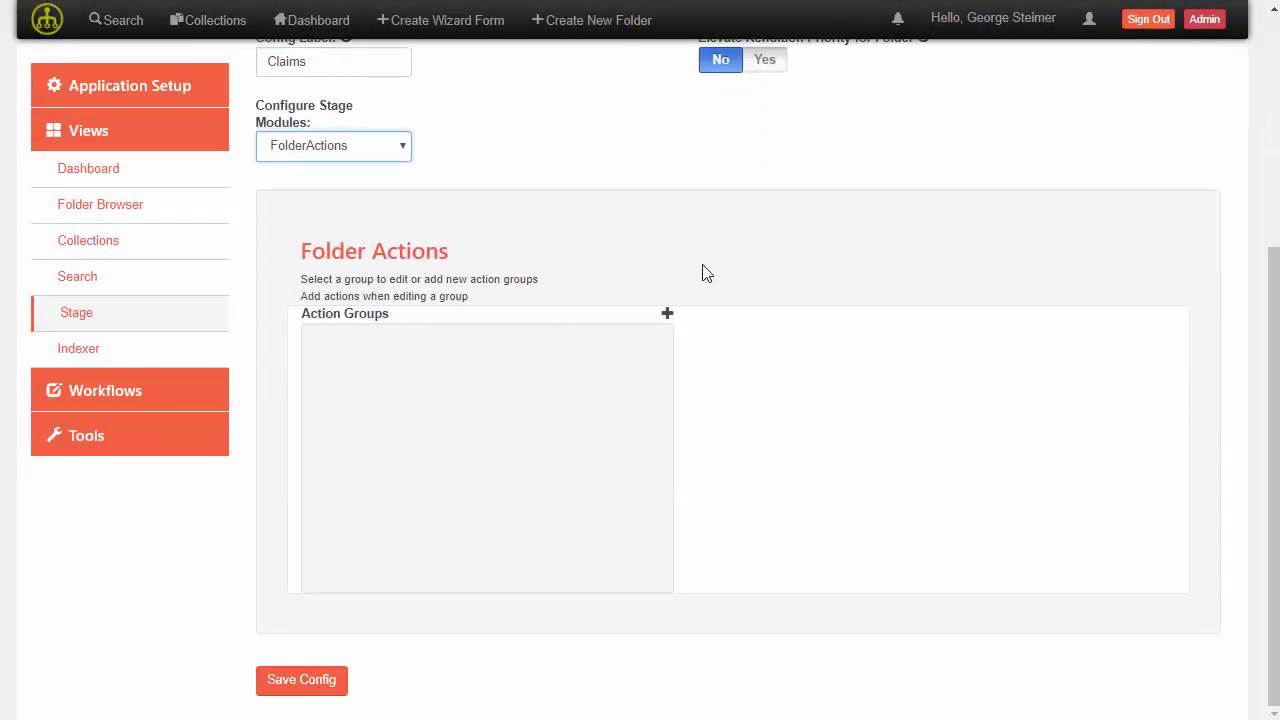
Add an action group named Folder Actions and open it for editing.
{"action": "left_click", "coordinate": [668, 316]}
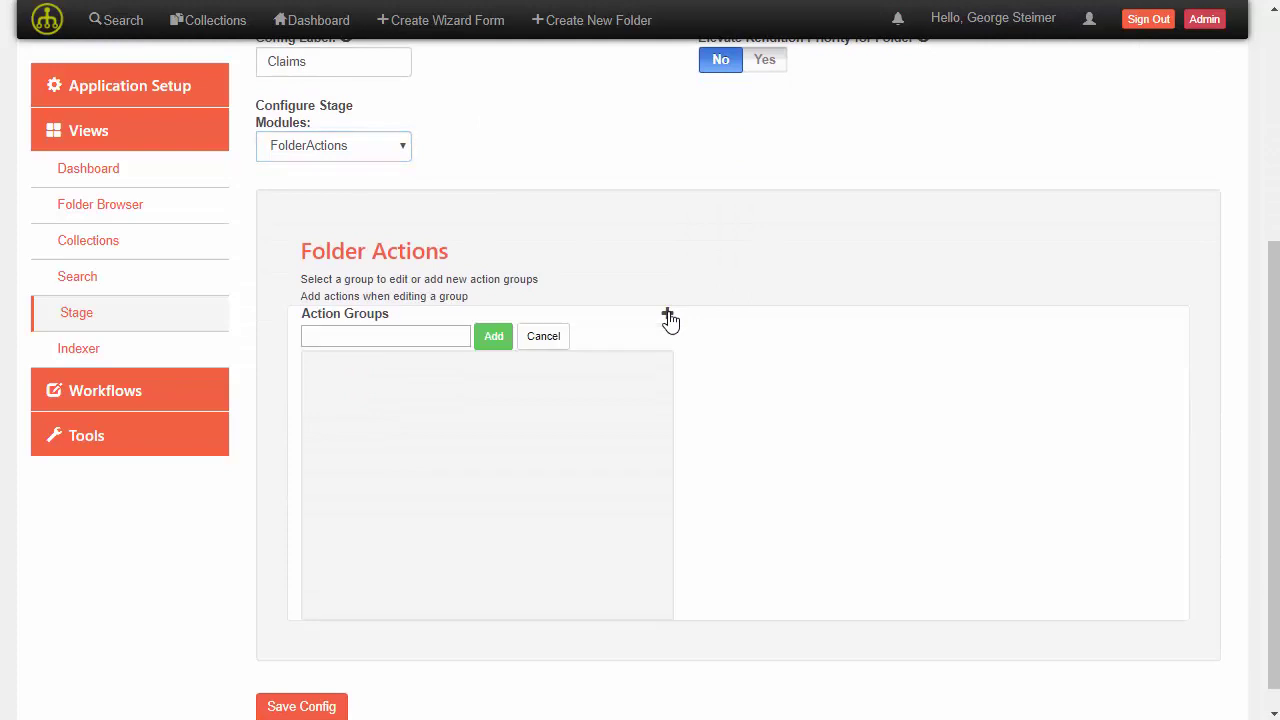
{"action": "left_click", "coordinate": [419, 337]}
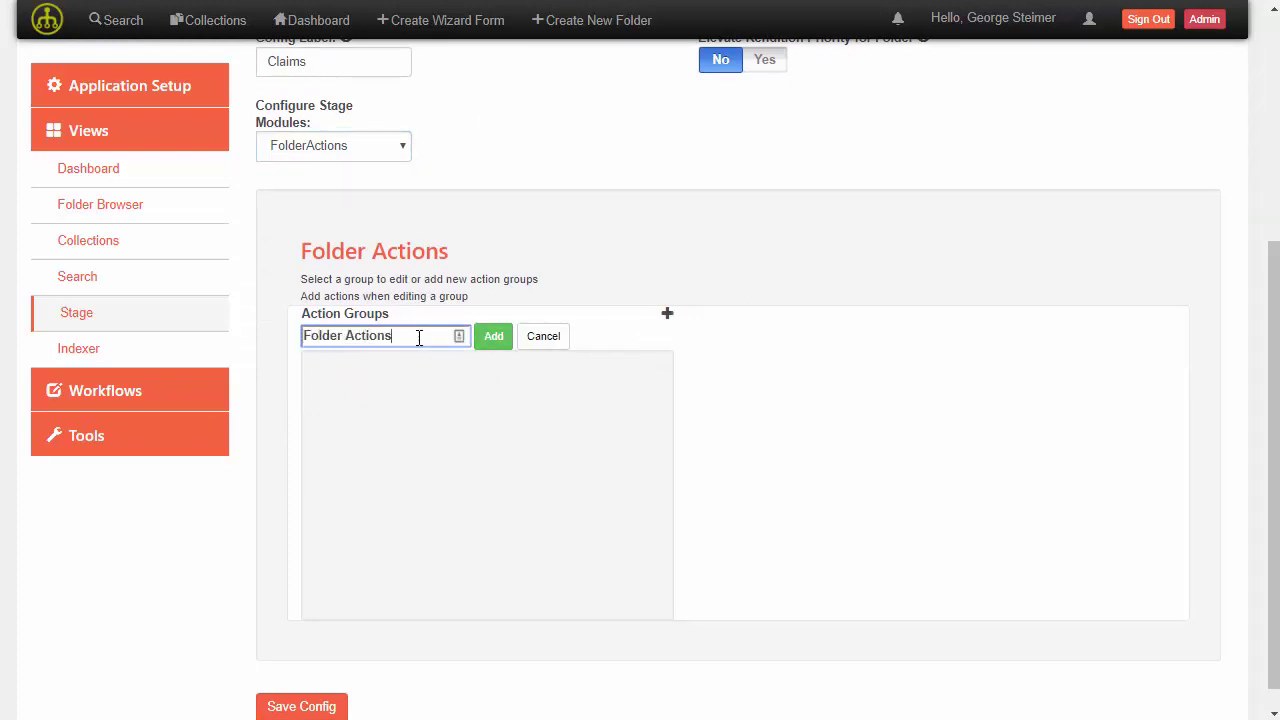
{"action": "type", "text": "Folder Actions"}
{"action": "left_click", "coordinate": [494, 338]}
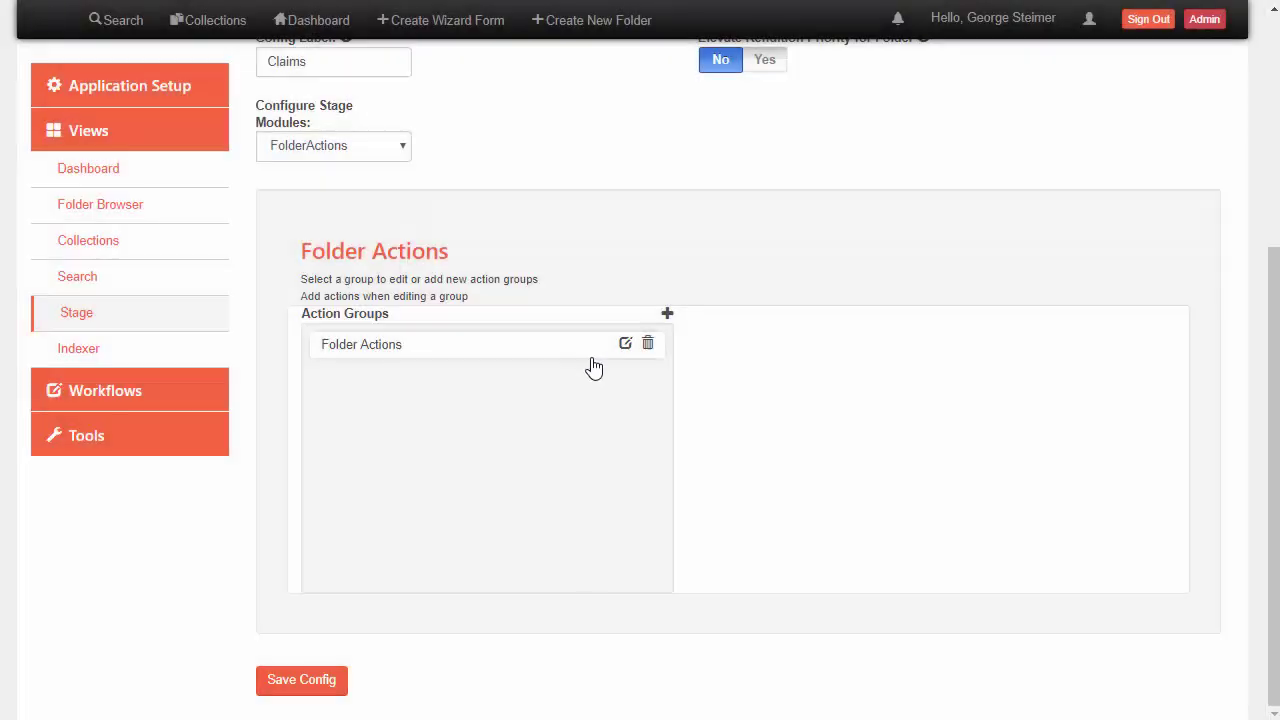
{"action": "left_click", "coordinate": [625, 345]}
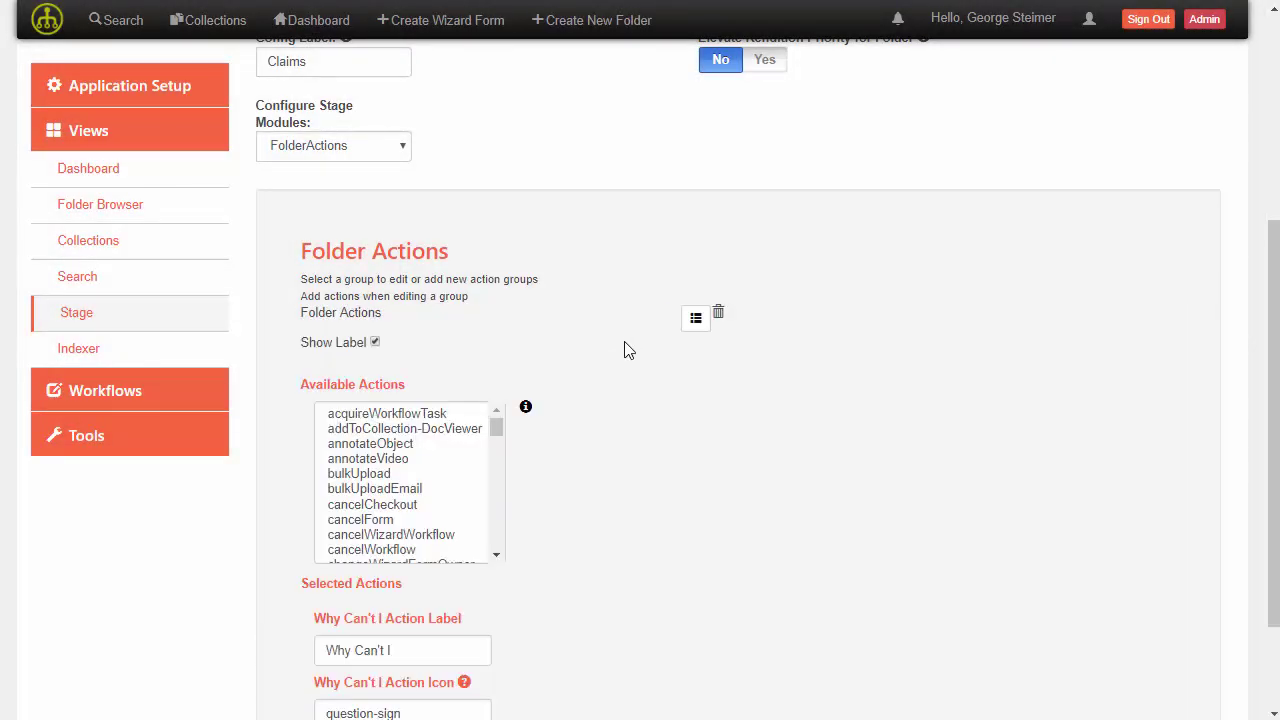
Add the viewAllDocuments action to the Folder Actions group.
{"action": "scroll", "coordinate": [625, 350], "scroll_direction": "down", "scroll_amount": 2}
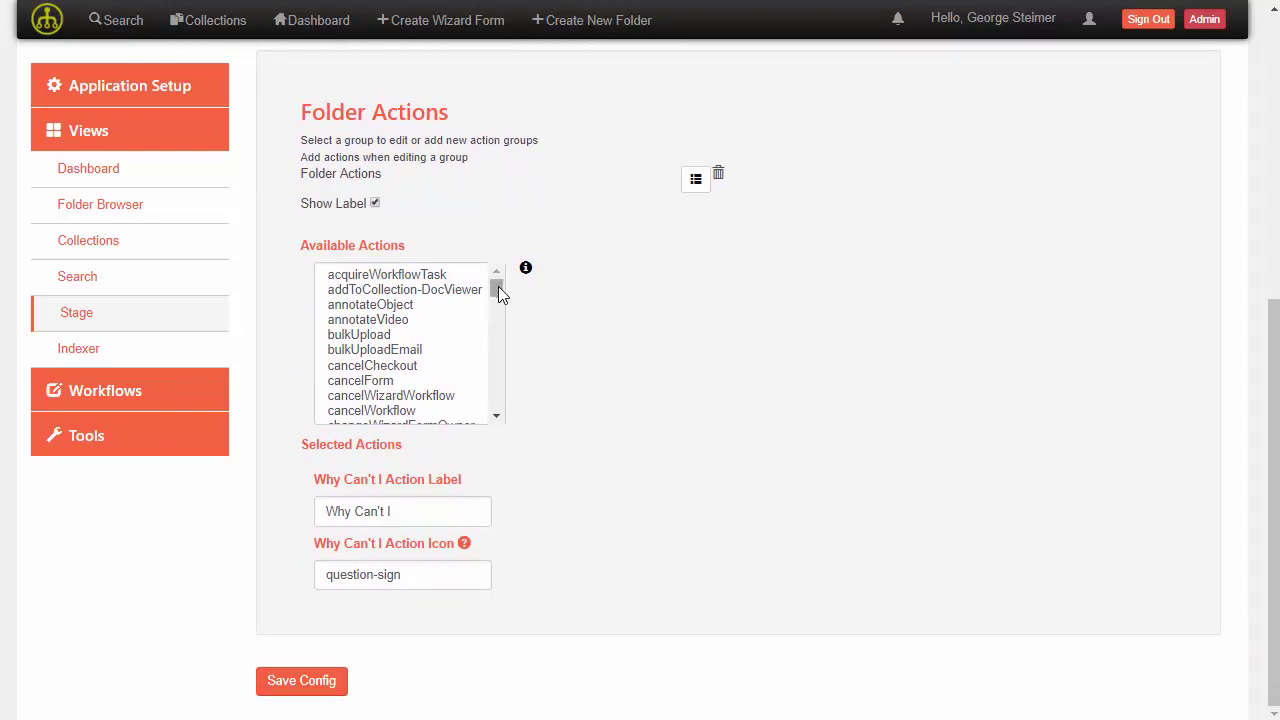
{"action": "left_click_drag", "start_coordinate": [497, 288], "coordinate": [497, 388]}
{"action": "double_click", "coordinate": [382, 368]}
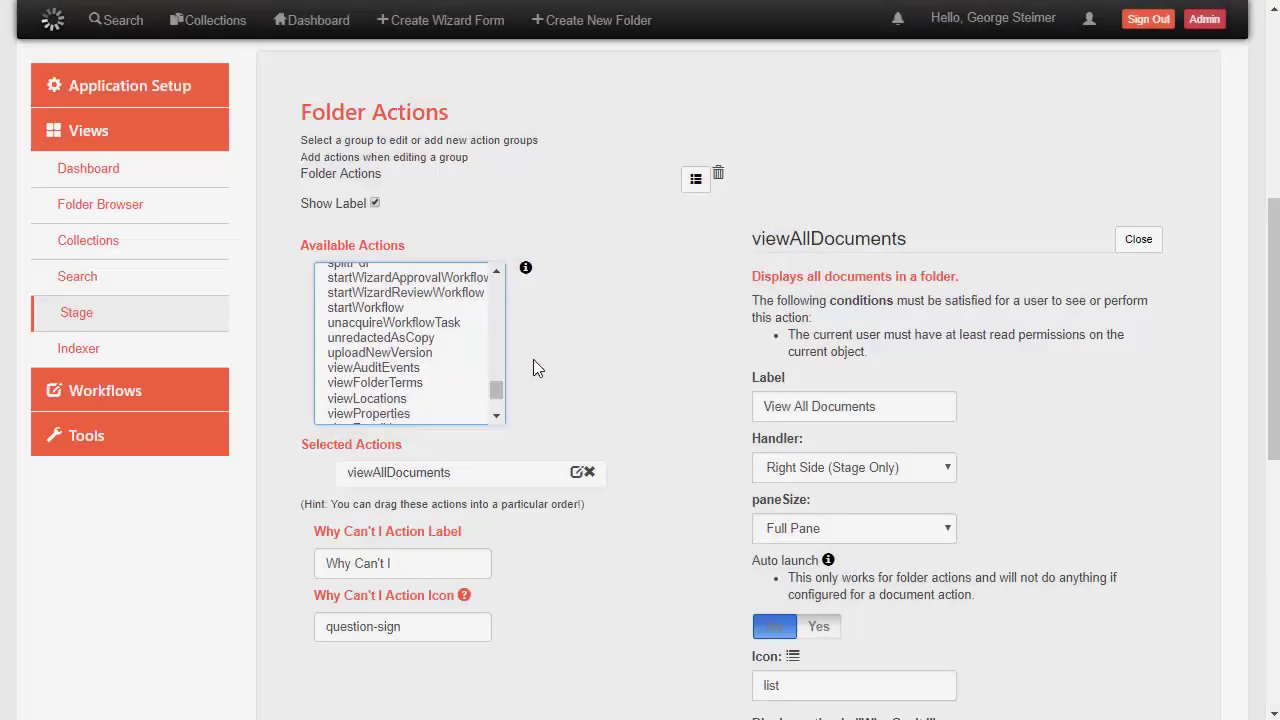
Try the Modal handler for the viewAllDocuments action and restore it to Right Side (Stage Only).
{"action": "scroll", "coordinate": [603, 375], "scroll_direction": "down", "scroll_amount": 1}
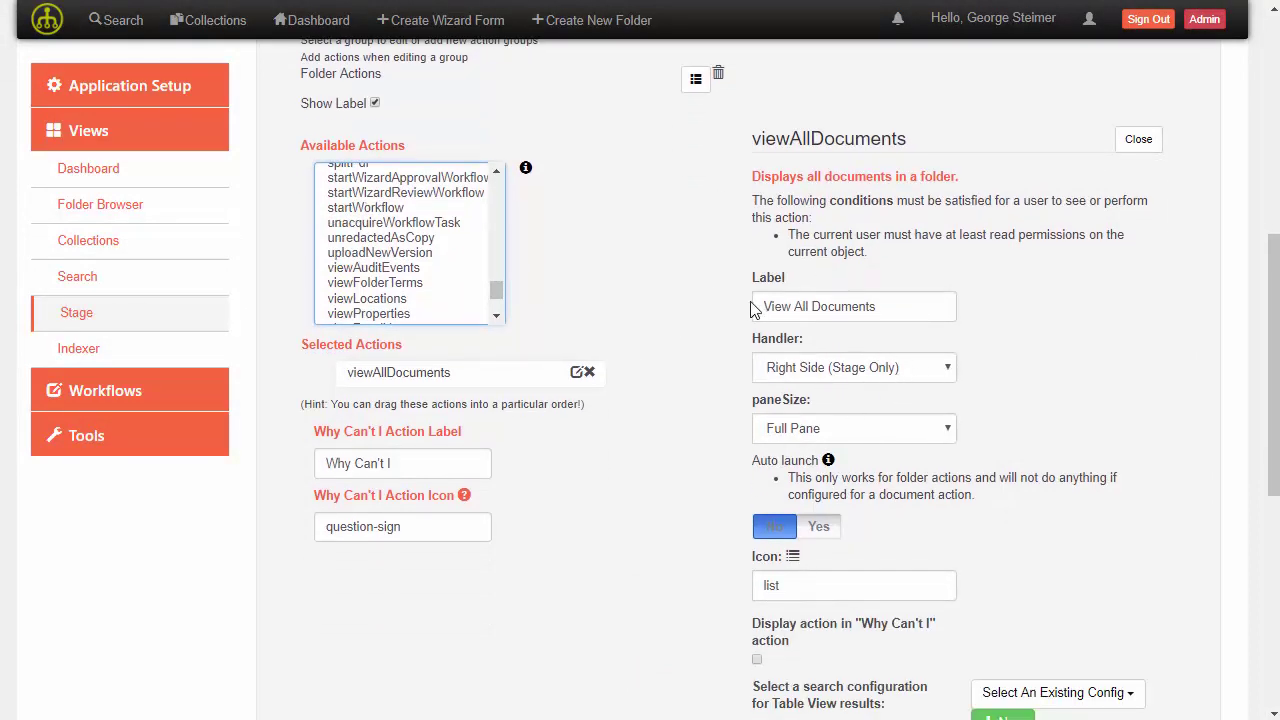
{"action": "left_click_drag", "start_coordinate": [938, 316], "coordinate": [735, 320]}
{"action": "left_click", "coordinate": [848, 369]}
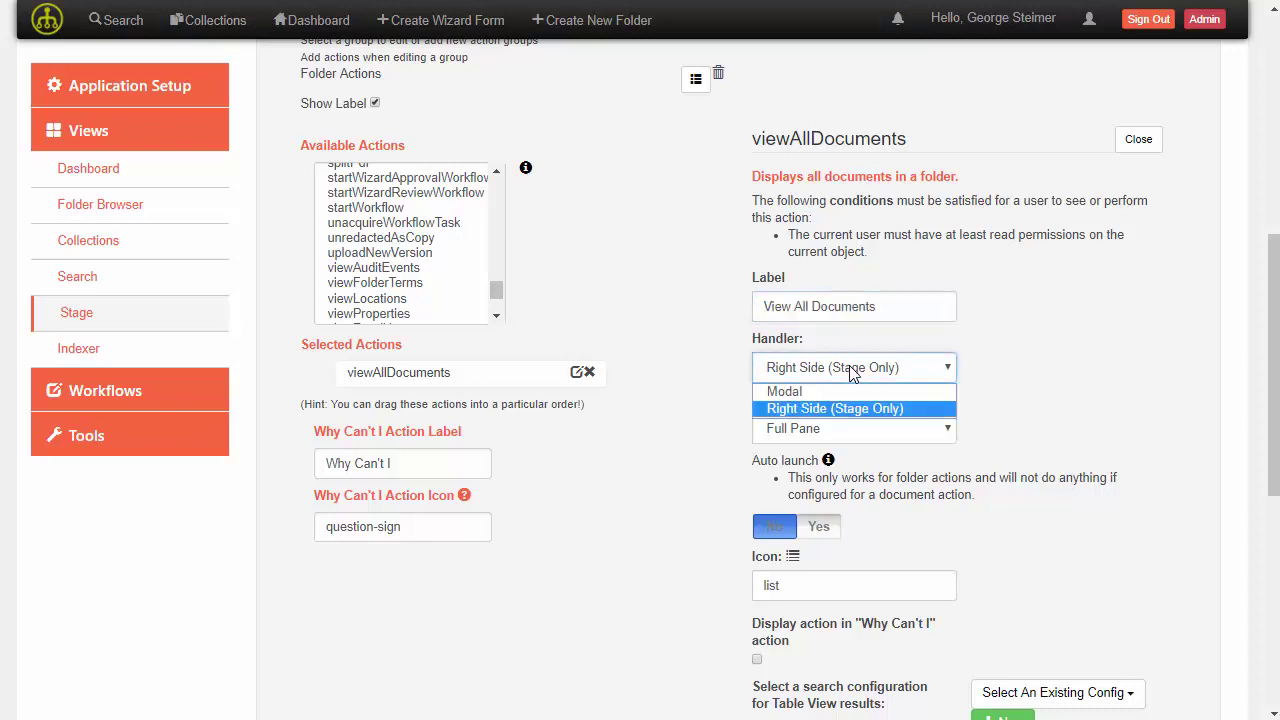
{"action": "left_click", "coordinate": [790, 391]}
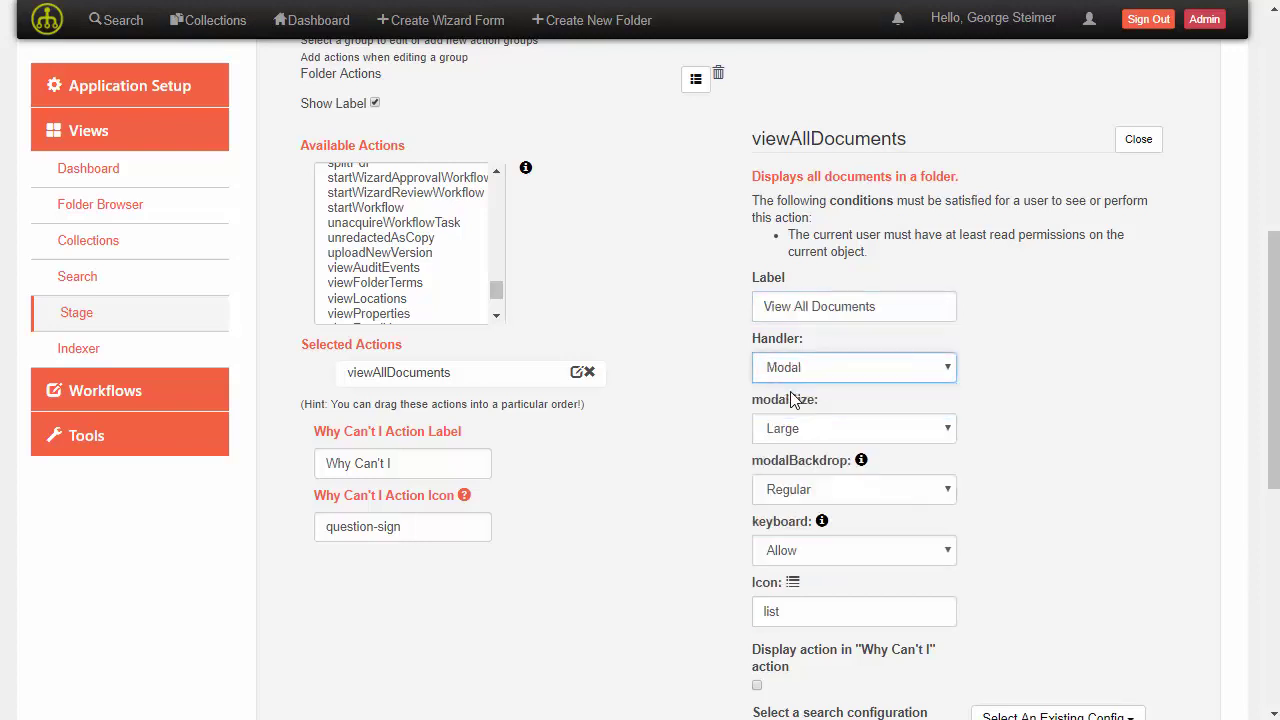
{"action": "left_click", "coordinate": [814, 369]}
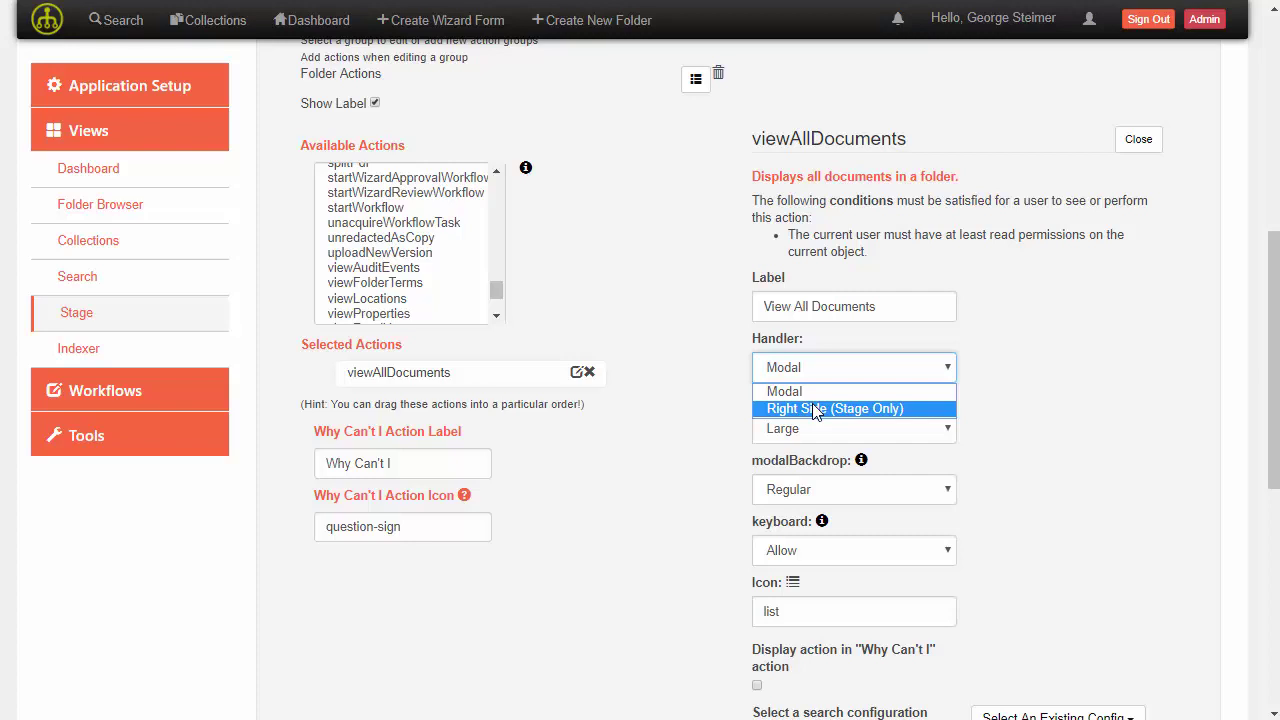
{"action": "left_click", "coordinate": [815, 409]}
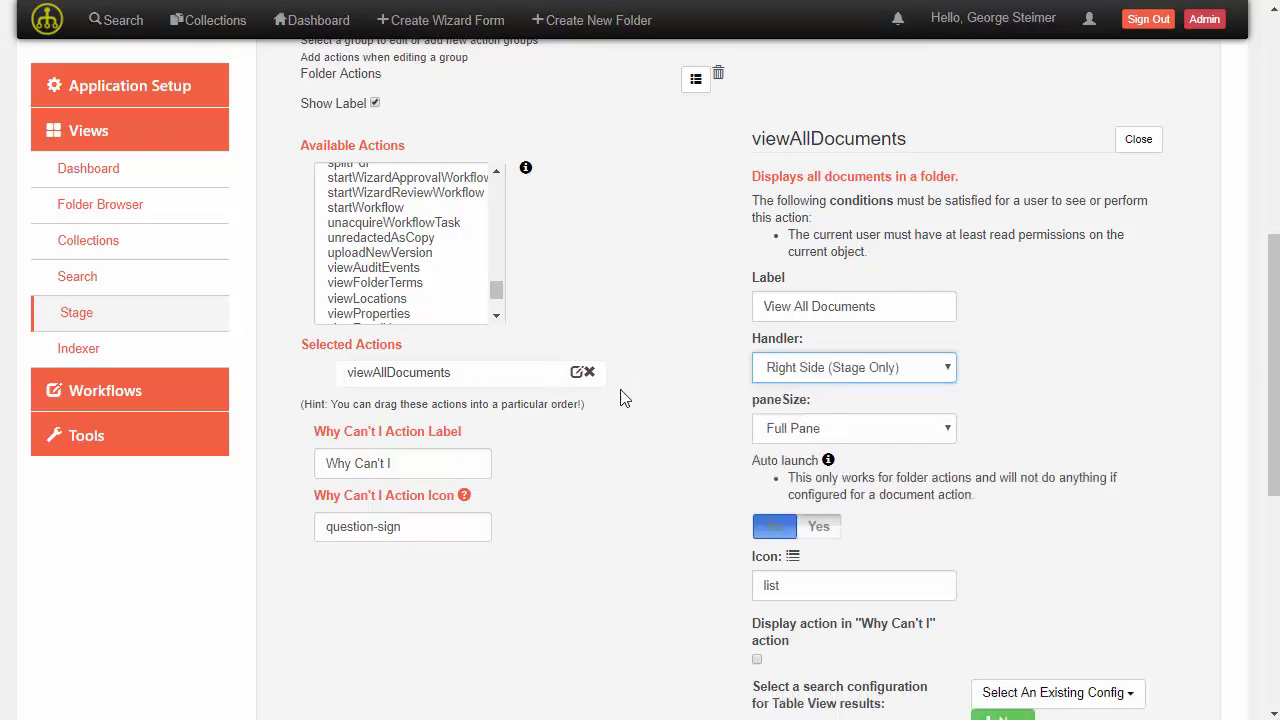
Enable auto launch for viewAllDocuments and choose insuranceClaim as the search configuration for its Table View results.
{"action": "scroll", "coordinate": [688, 406], "scroll_direction": "down", "scroll_amount": 1}
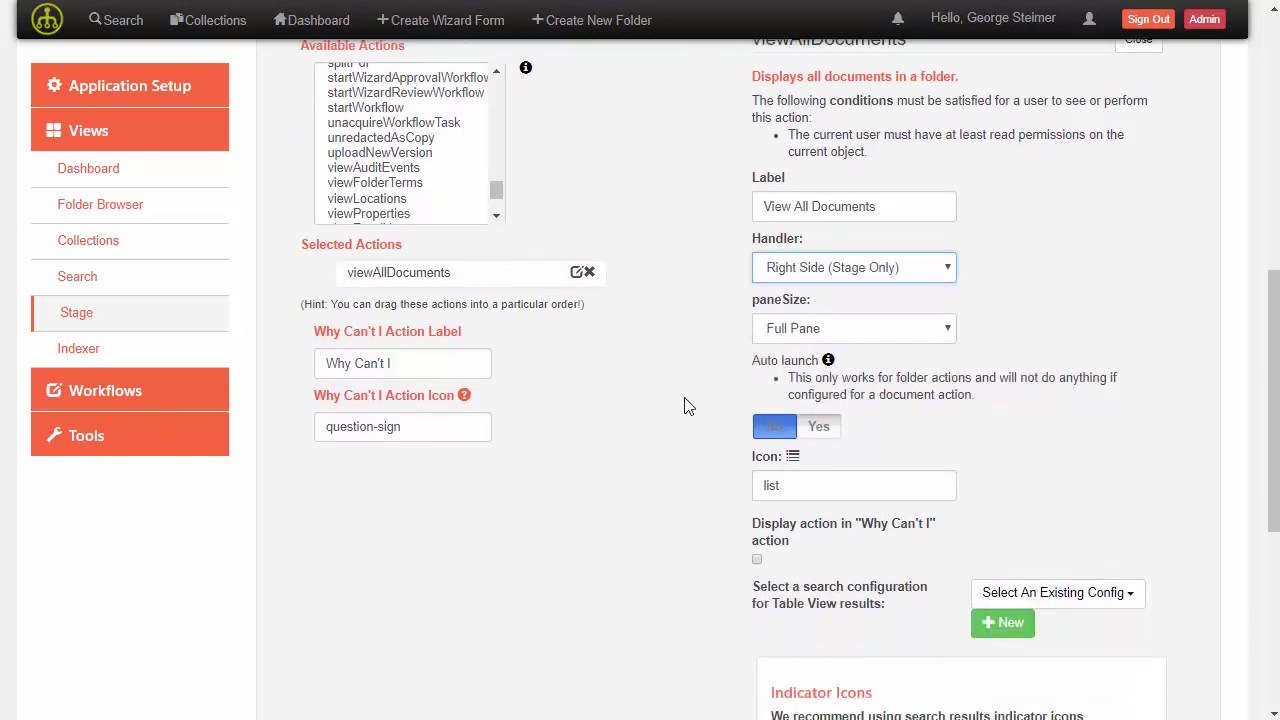
{"action": "left_click", "coordinate": [822, 427]}
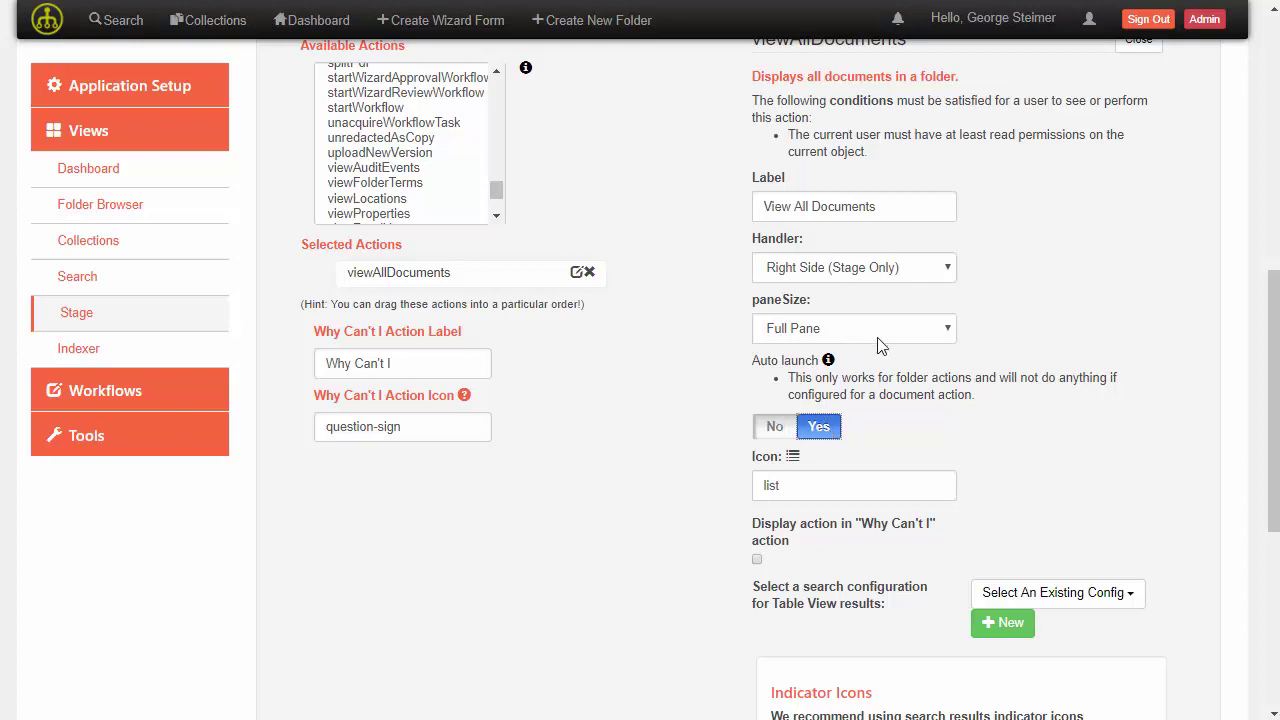
{"action": "scroll", "coordinate": [688, 346], "scroll_direction": "down", "scroll_amount": 1}
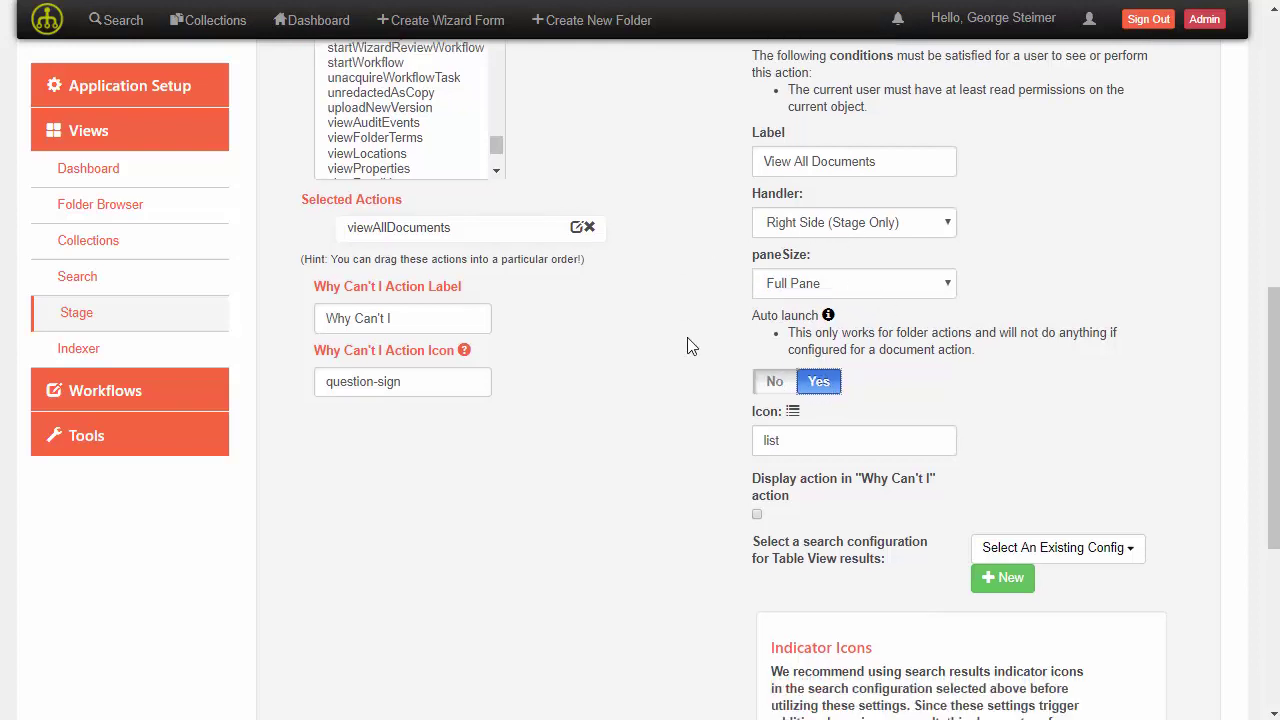
{"action": "scroll", "coordinate": [688, 346], "scroll_direction": "down", "scroll_amount": 3}
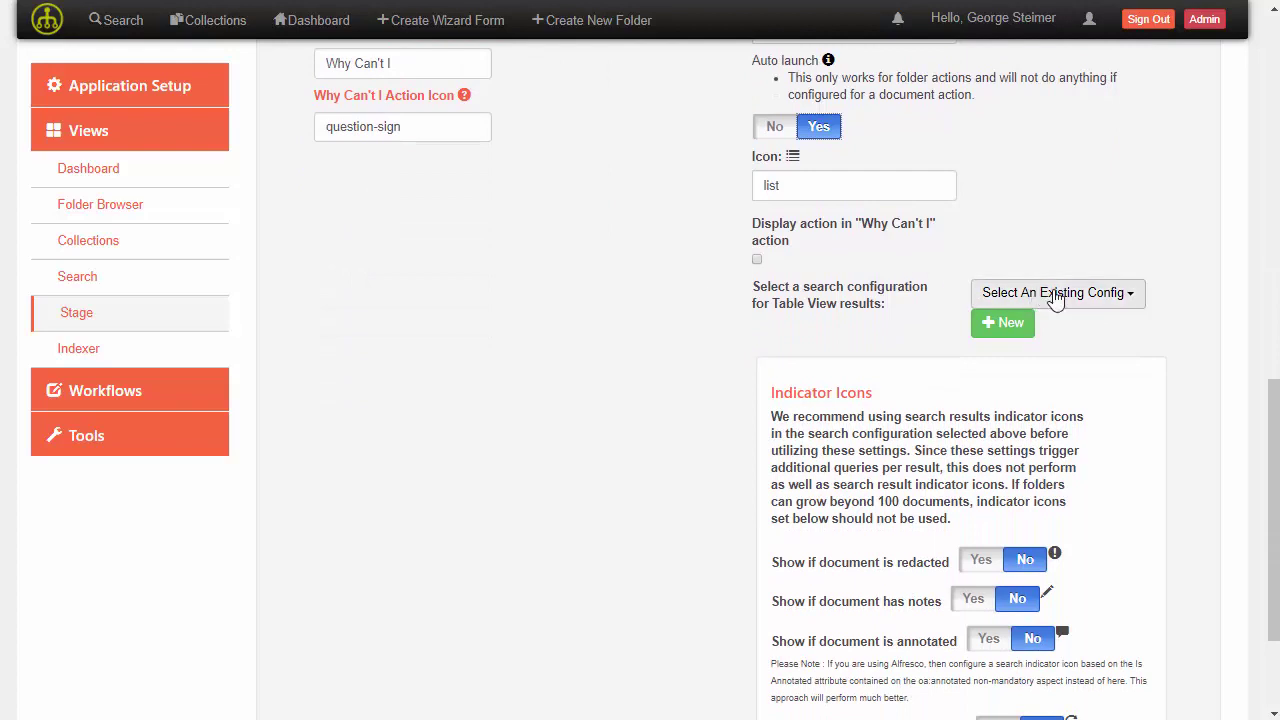
{"action": "left_click", "coordinate": [1055, 296]}
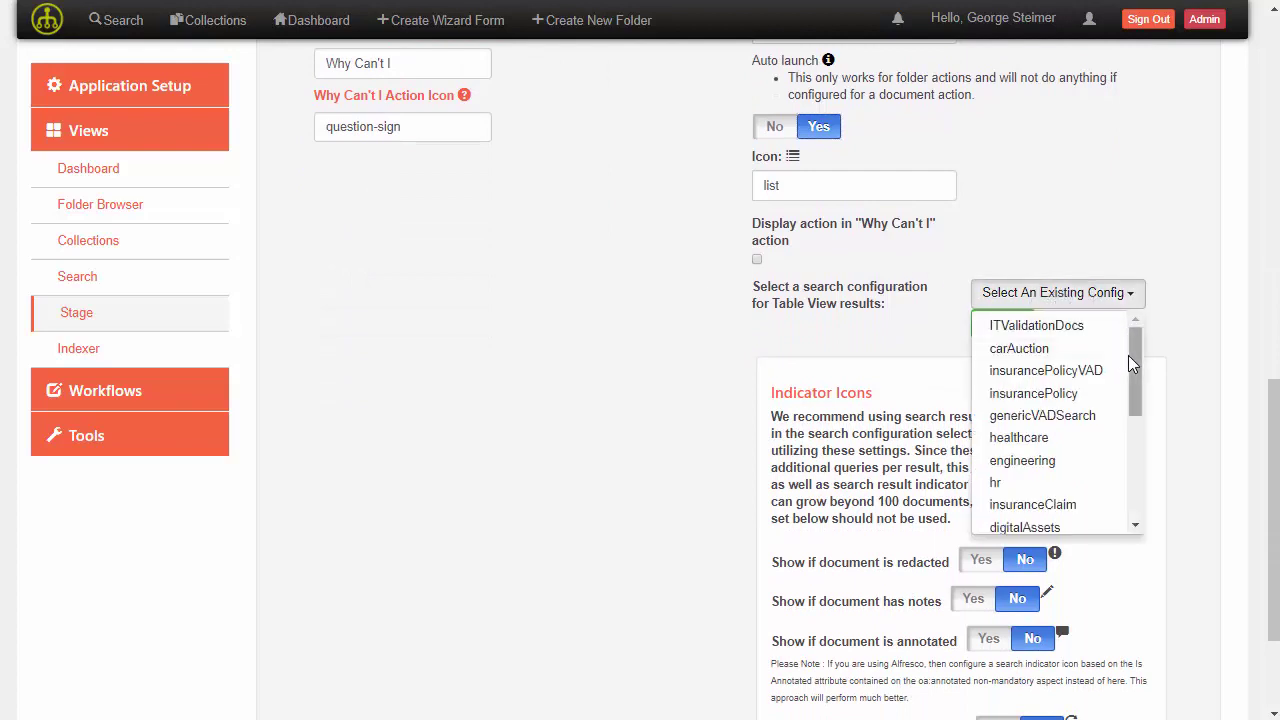
{"action": "mouse_move", "coordinate": [1131, 359]}
{"action": "left_mouse_down"}
{"action": "mouse_move", "coordinate": [1139, 464]}
{"action": "mouse_move", "coordinate": [1141, 345]}
{"action": "left_mouse_up"}
{"action": "left_click", "coordinate": [1076, 505]}
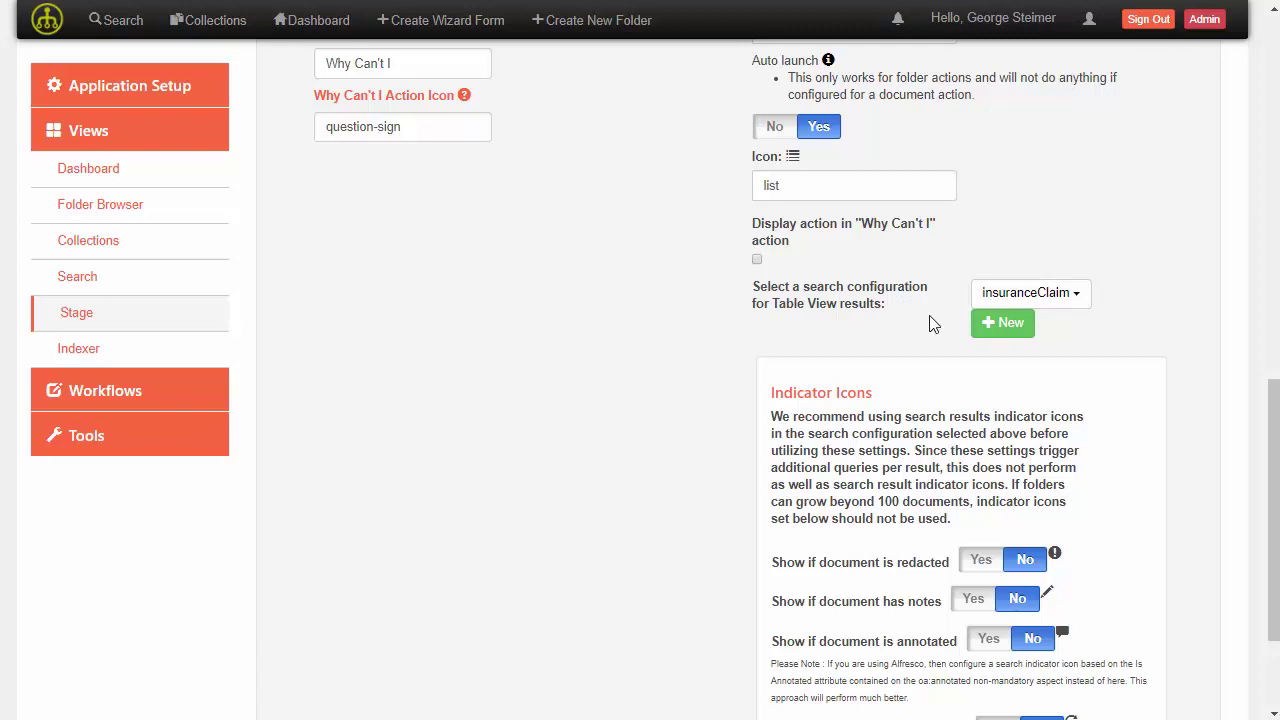
Review the indicator icon settings, trying the annotated-document indicator and switching it back off.
{"action": "scroll", "coordinate": [888, 328], "scroll_direction": "down", "scroll_amount": 2}
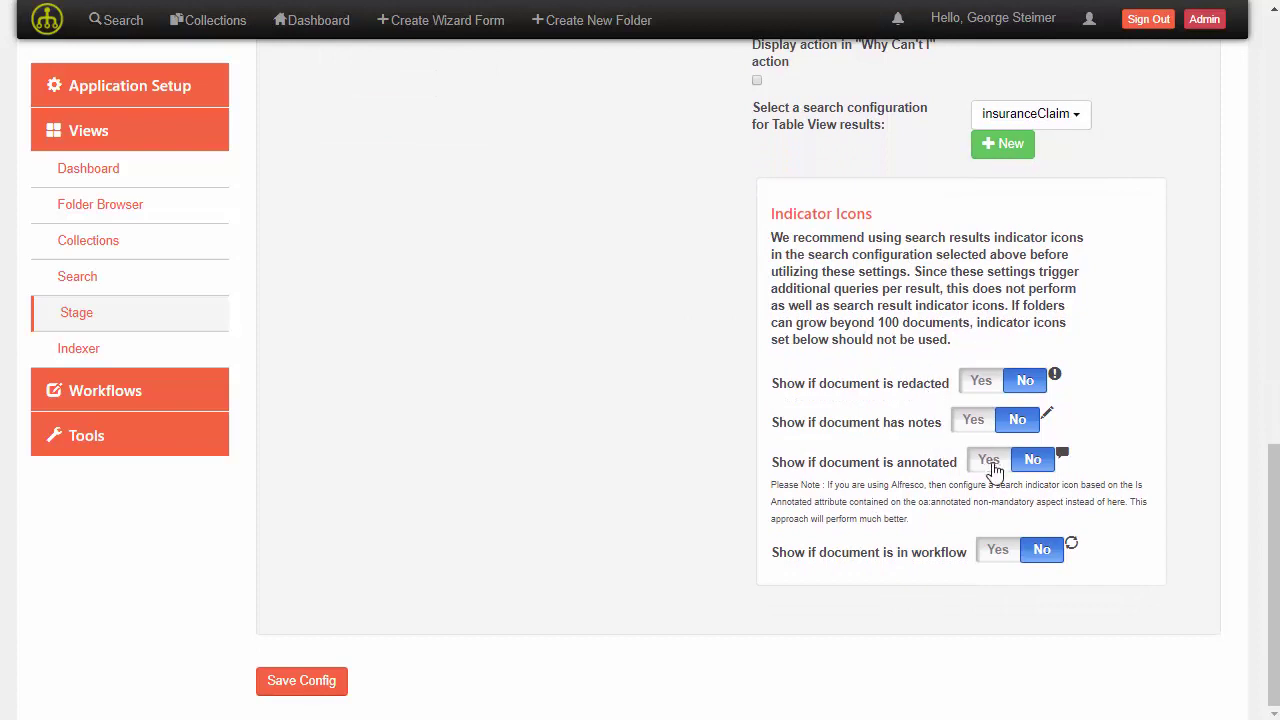
{"action": "scroll", "coordinate": [882, 420], "scroll_direction": "up", "scroll_amount": 1}
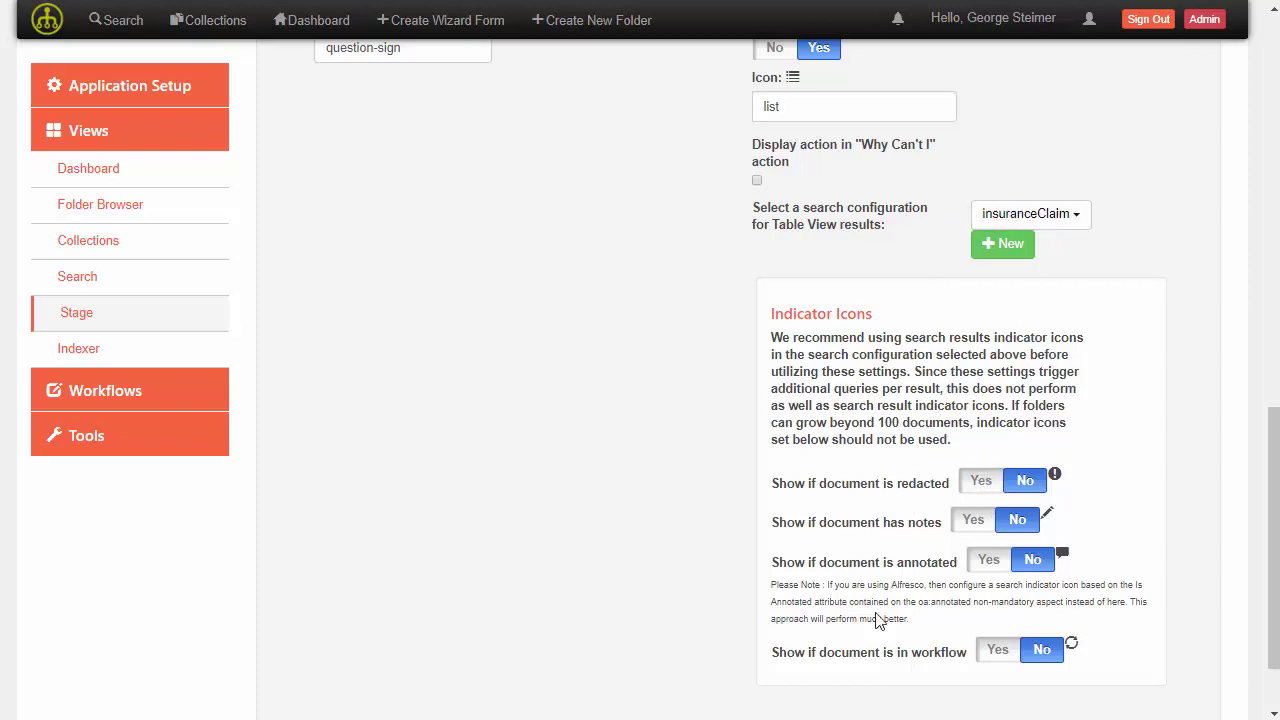
{"action": "left_click", "coordinate": [985, 560]}
{"action": "left_click", "coordinate": [1032, 560]}
{"action": "scroll", "coordinate": [778, 468], "scroll_direction": "down", "scroll_amount": 1}
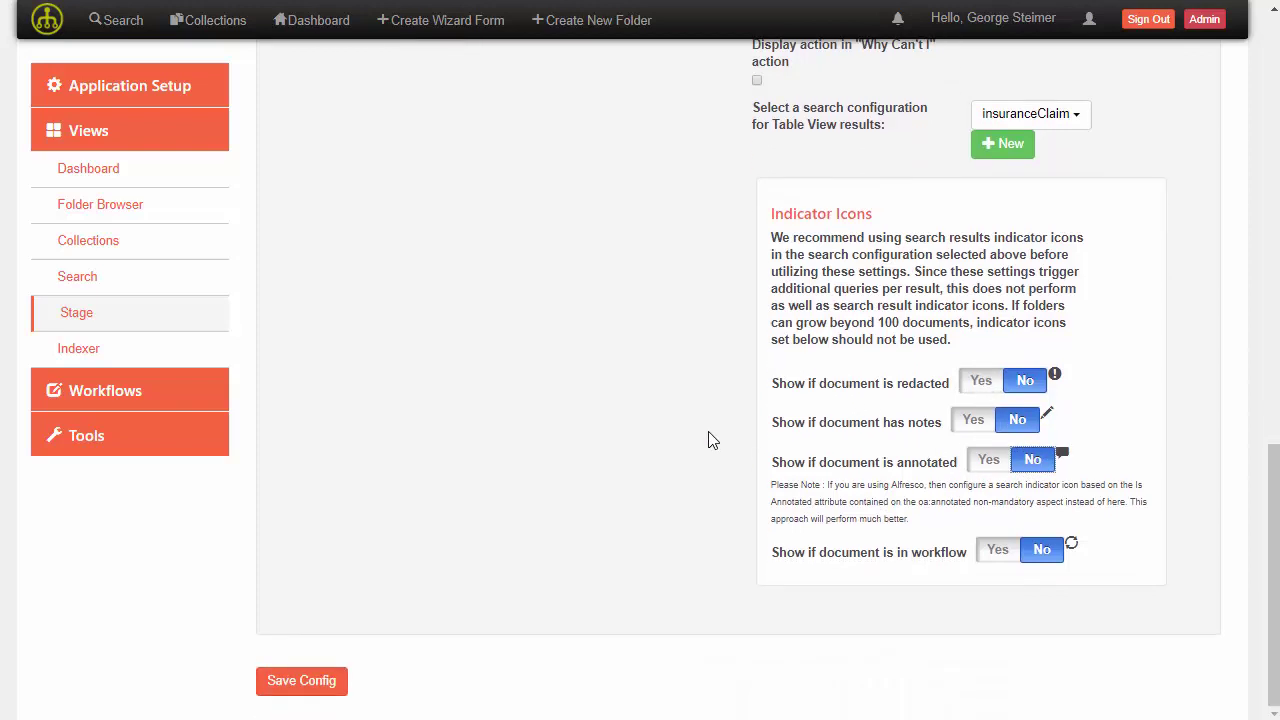
Add the bulkUpload action to the Folder Actions group and set its auto launch to No.
{"action": "scroll", "coordinate": [712, 440], "scroll_direction": "up", "scroll_amount": 7}
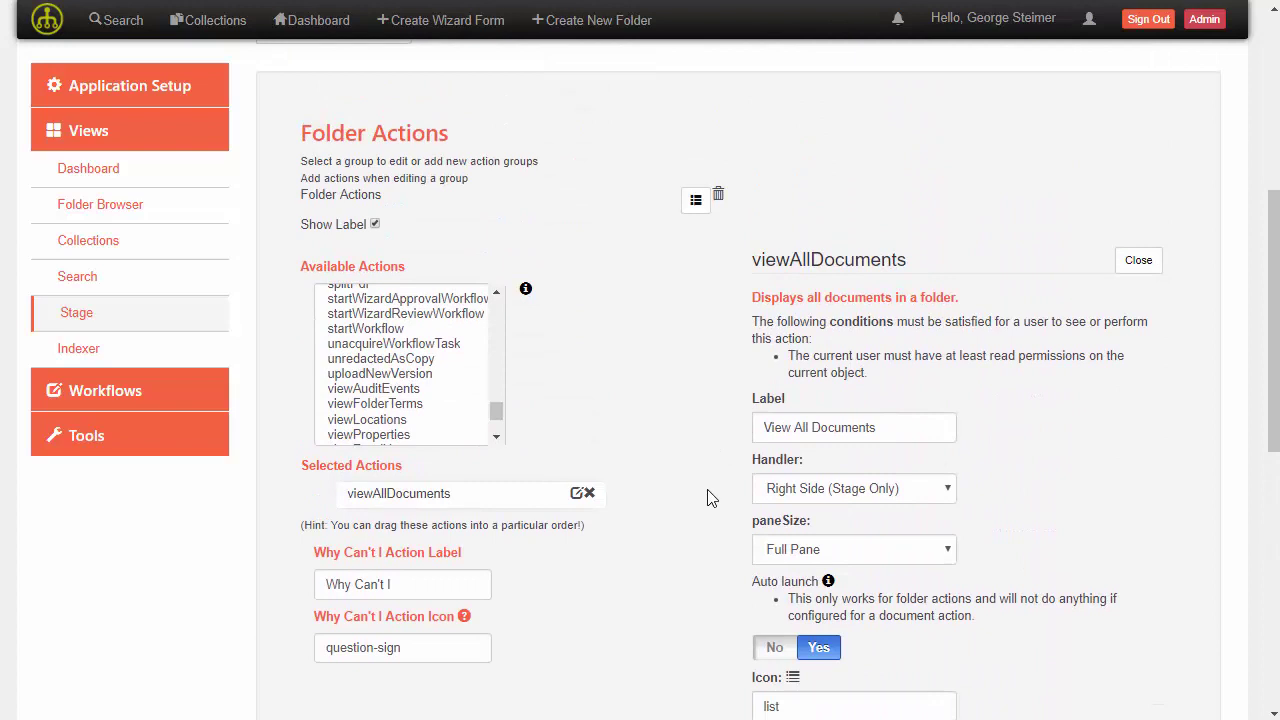
{"action": "left_click_drag", "start_coordinate": [499, 402], "coordinate": [505, 306]}
{"action": "double_click", "coordinate": [383, 358]}
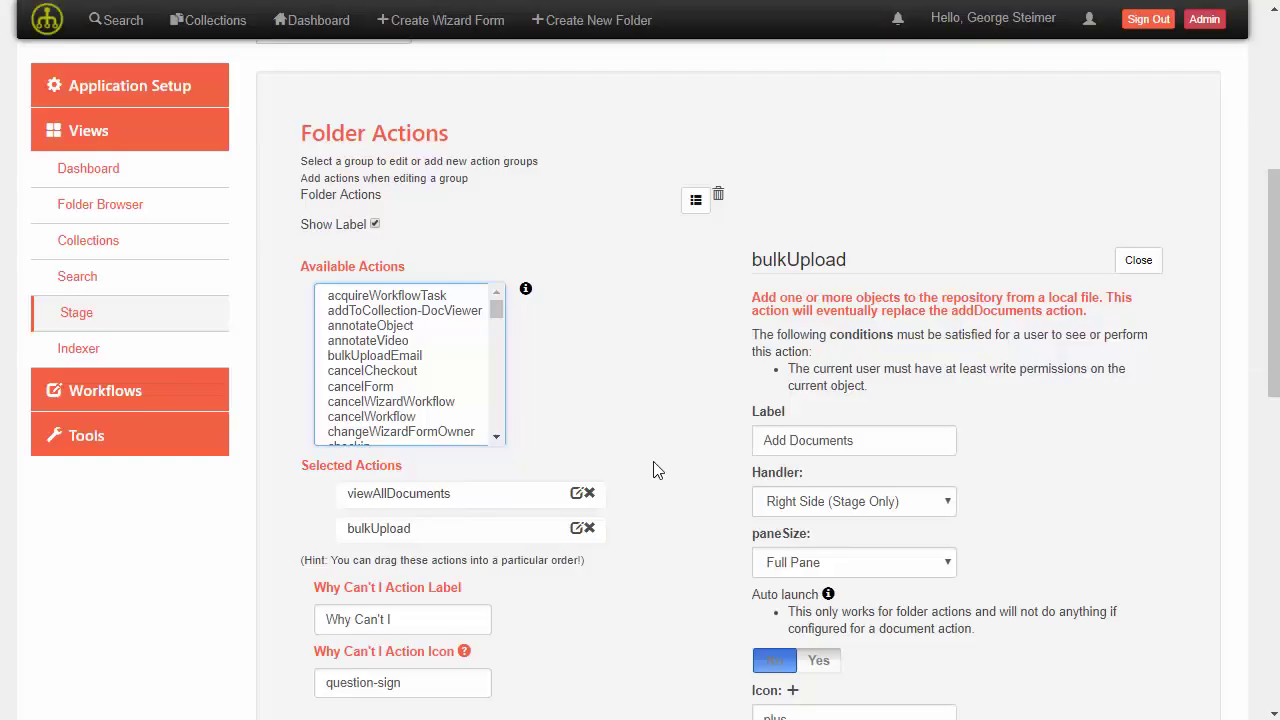
{"action": "scroll", "coordinate": [665, 455], "scroll_direction": "down", "scroll_amount": 2}
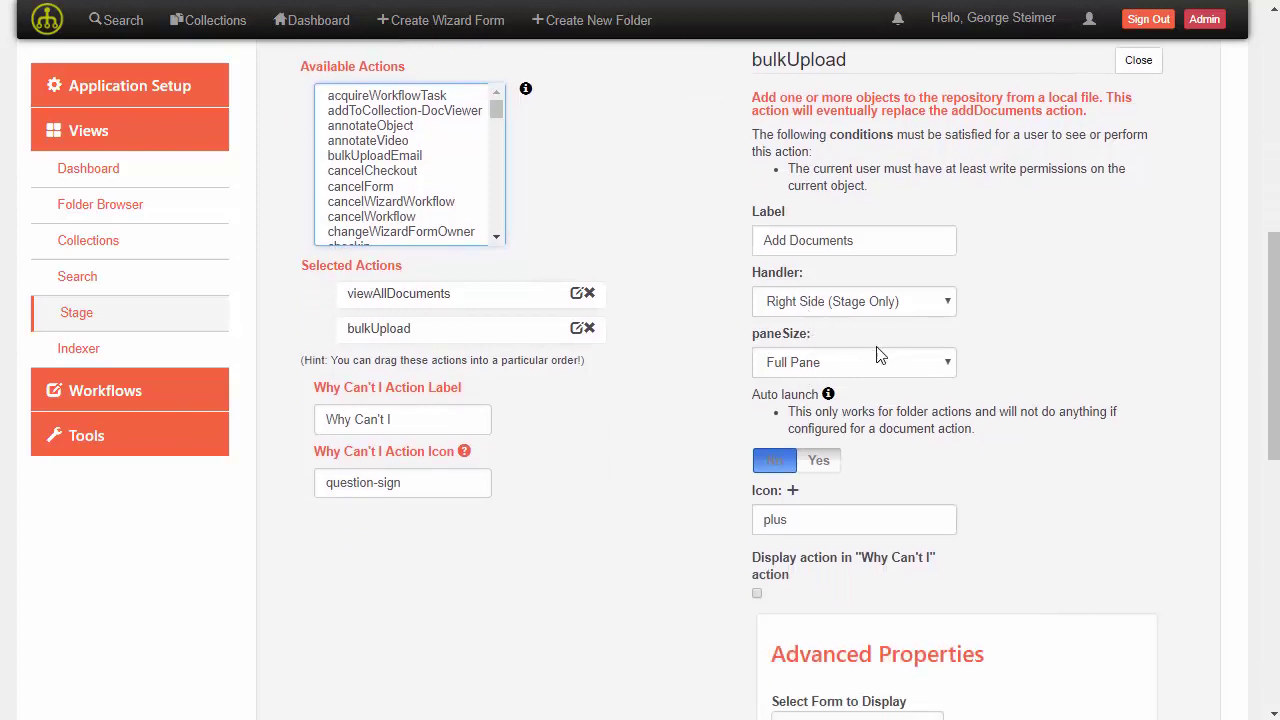
{"action": "left_click", "coordinate": [780, 462]}
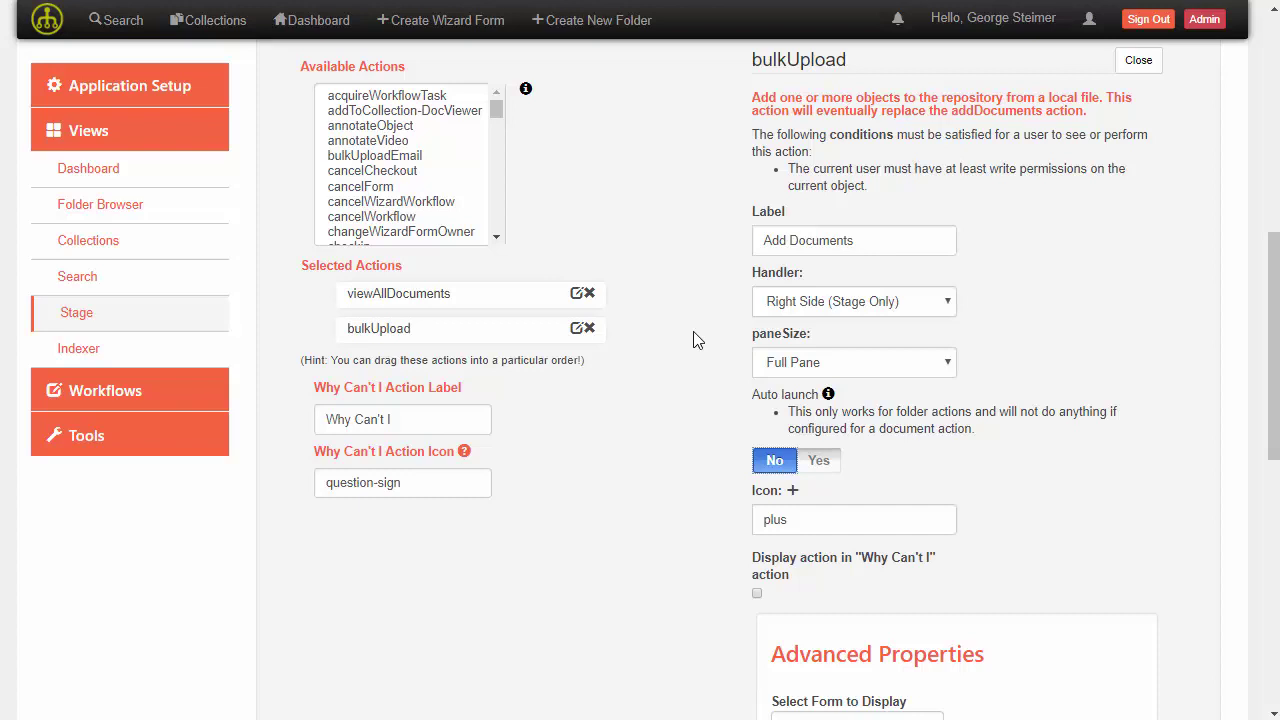
Choose createObjectInsuranceClaim as the form to display for the bulkUpload action.
{"action": "scroll", "coordinate": [697, 340], "scroll_direction": "down", "scroll_amount": 3}
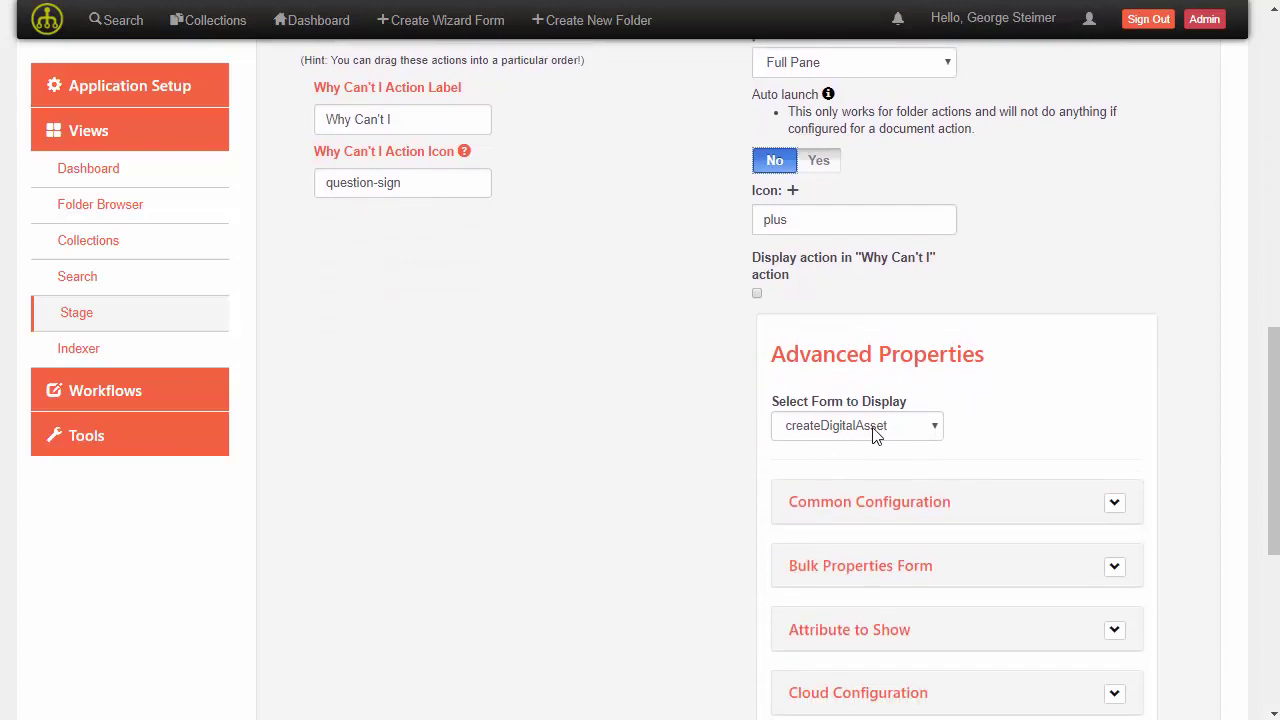
{"action": "left_click", "coordinate": [876, 433]}
{"action": "left_click_drag", "start_coordinate": [1010, 497], "coordinate": [1017, 541]}
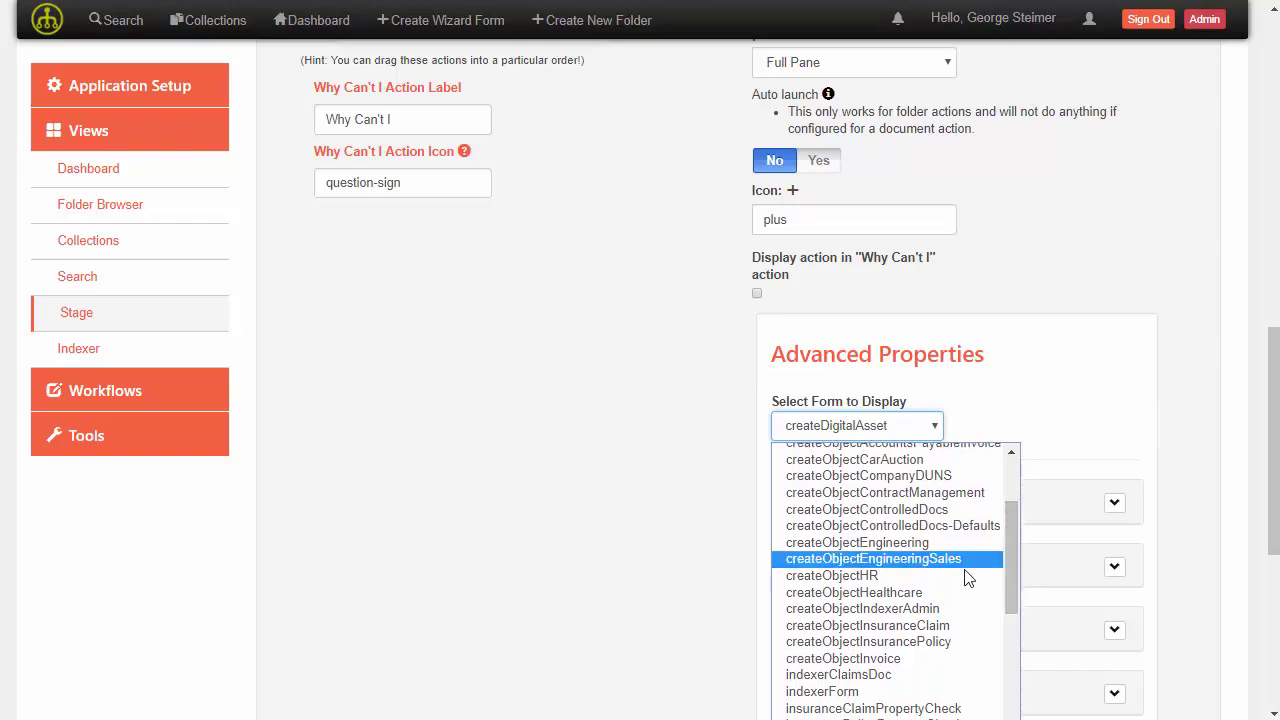
{"action": "left_click", "coordinate": [927, 626]}
Turn on copying attributes from the folder in bulkUpload's Common Configuration.
{"action": "scroll", "coordinate": [720, 469], "scroll_direction": "down", "scroll_amount": 1}
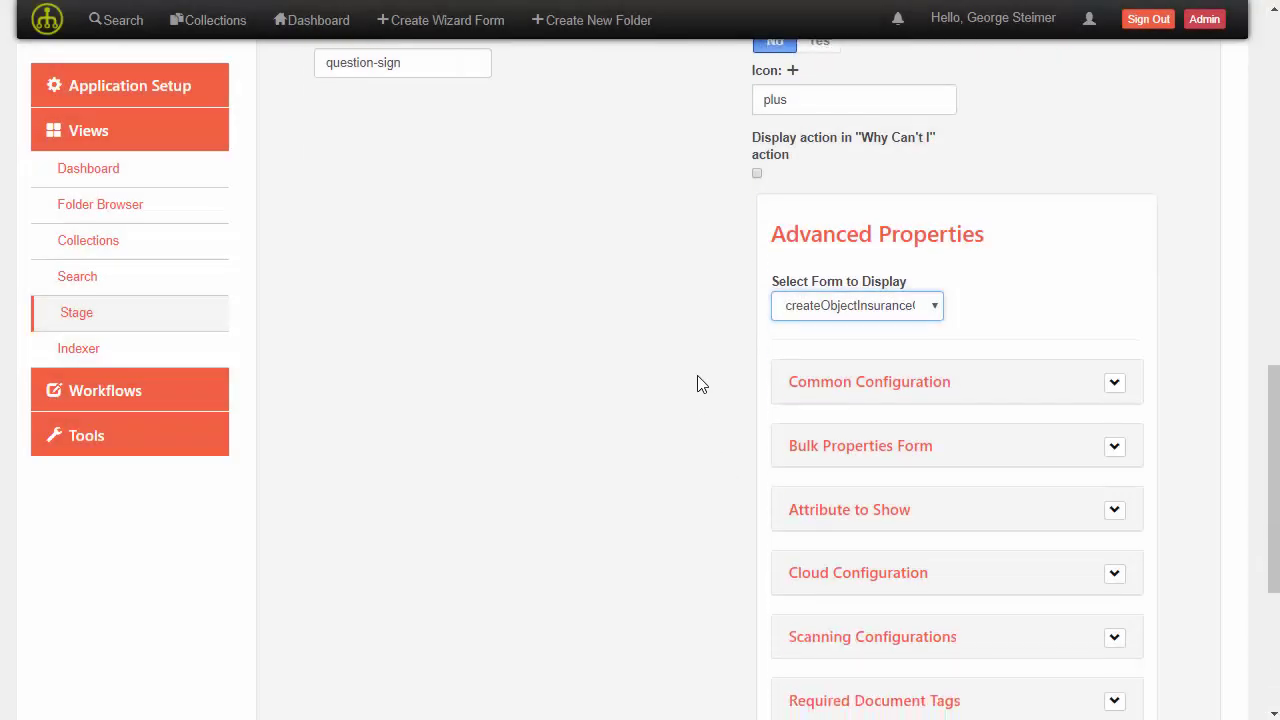
{"action": "scroll", "coordinate": [697, 385], "scroll_direction": "down", "scroll_amount": 1}
{"action": "scroll", "coordinate": [1050, 330], "scroll_direction": "down", "scroll_amount": 1}
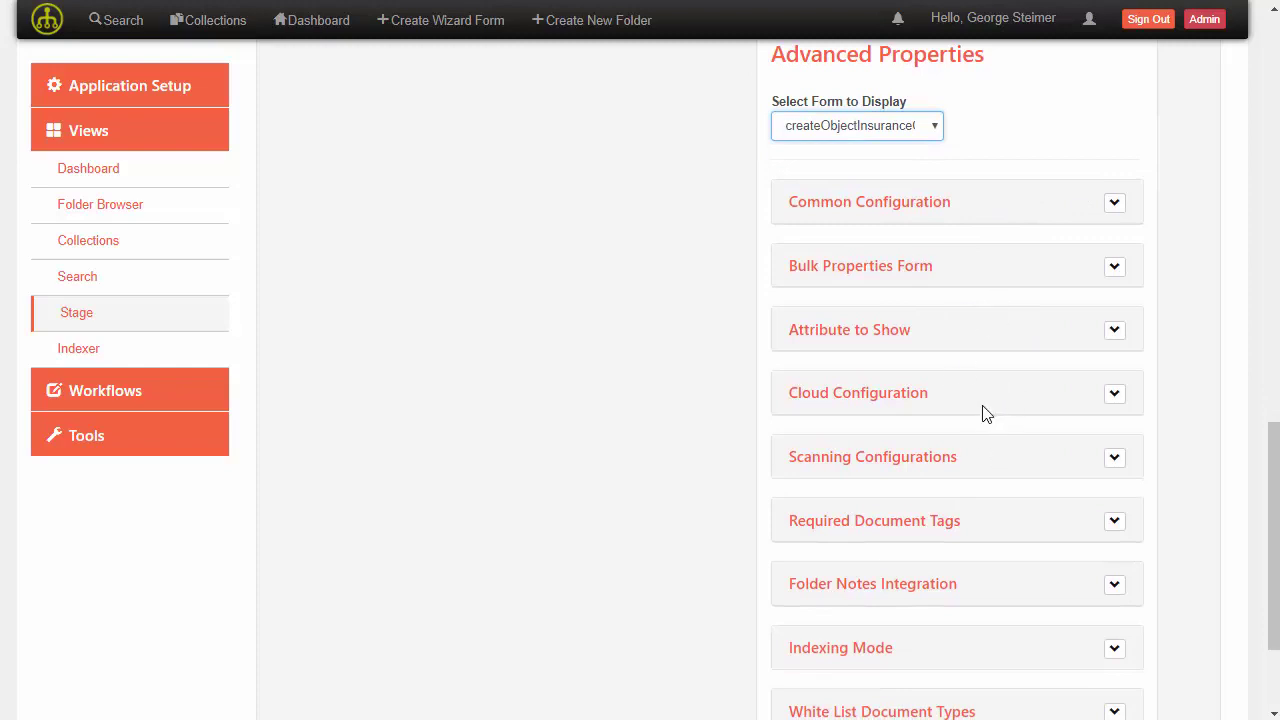
{"action": "scroll", "coordinate": [1000, 400], "scroll_direction": "up", "scroll_amount": 1}
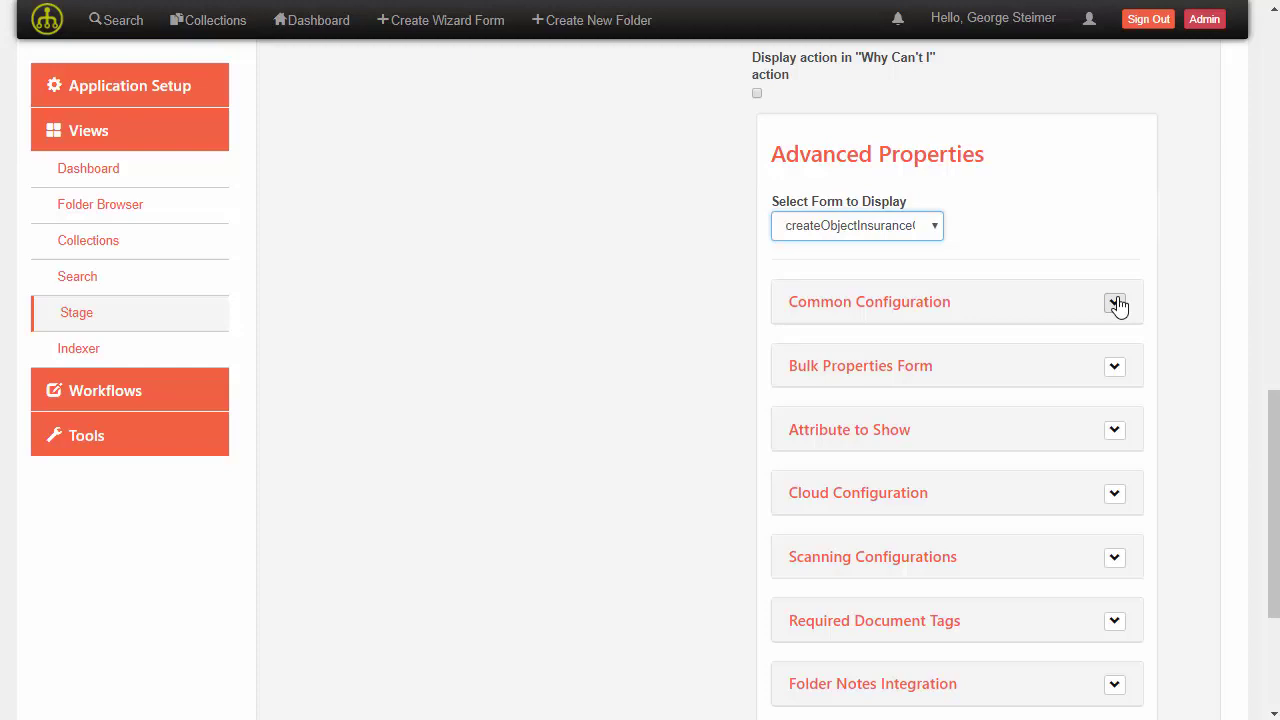
{"action": "left_click", "coordinate": [1115, 305]}
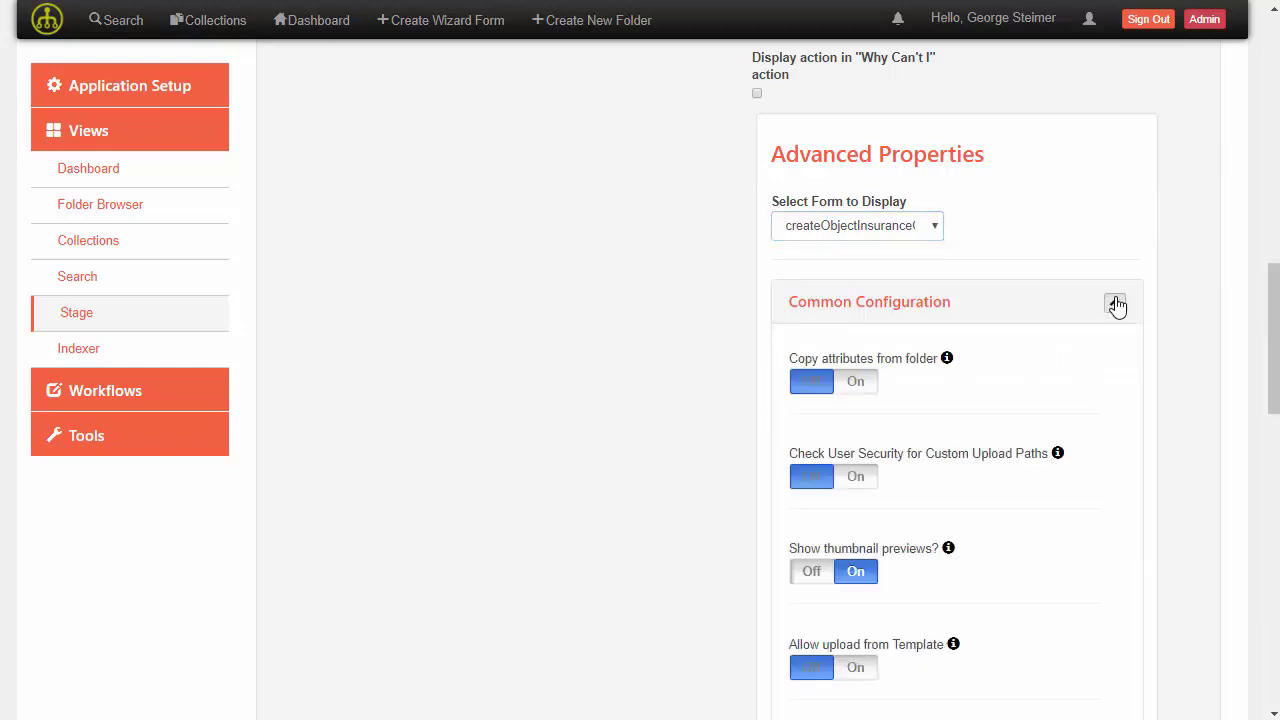
{"action": "left_click", "coordinate": [858, 384]}
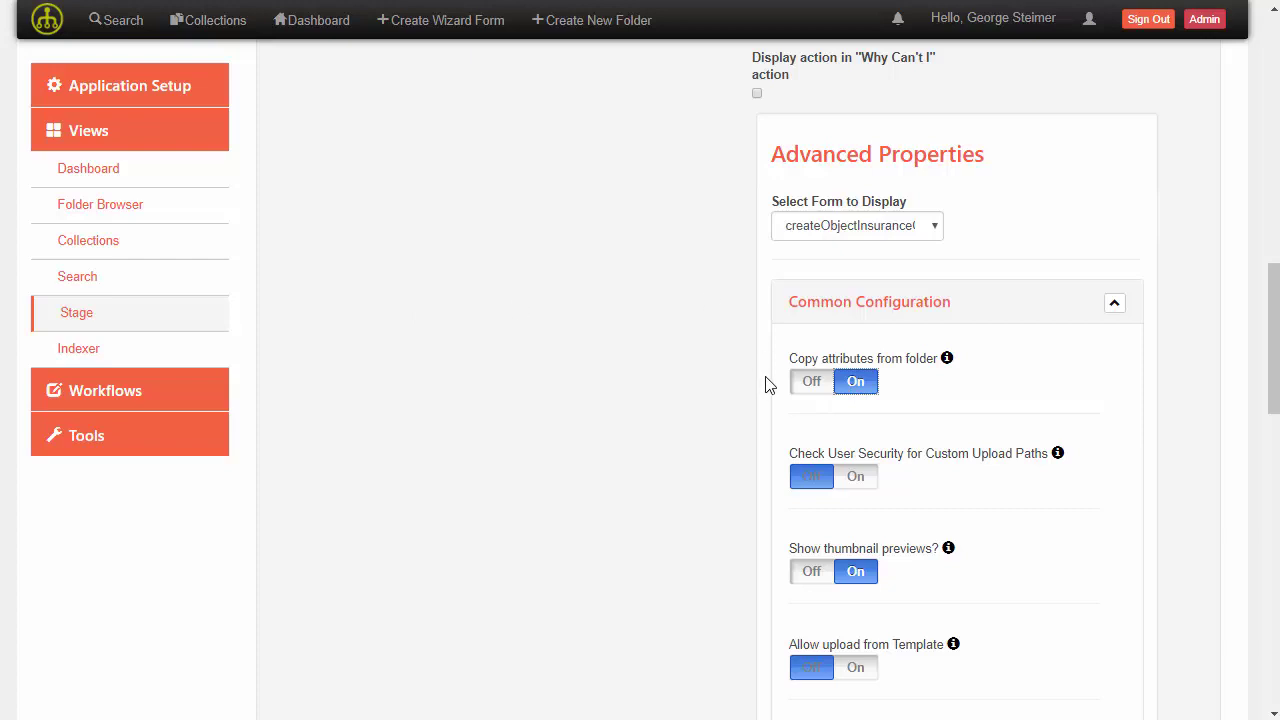
Examine bulkUpload's remaining common configuration options, its bulk properties form and its folder notes integration settings.
{"action": "scroll", "coordinate": [769, 386], "scroll_direction": "down", "scroll_amount": 3}
{"action": "scroll", "coordinate": [770, 385], "scroll_direction": "down", "scroll_amount": 7}
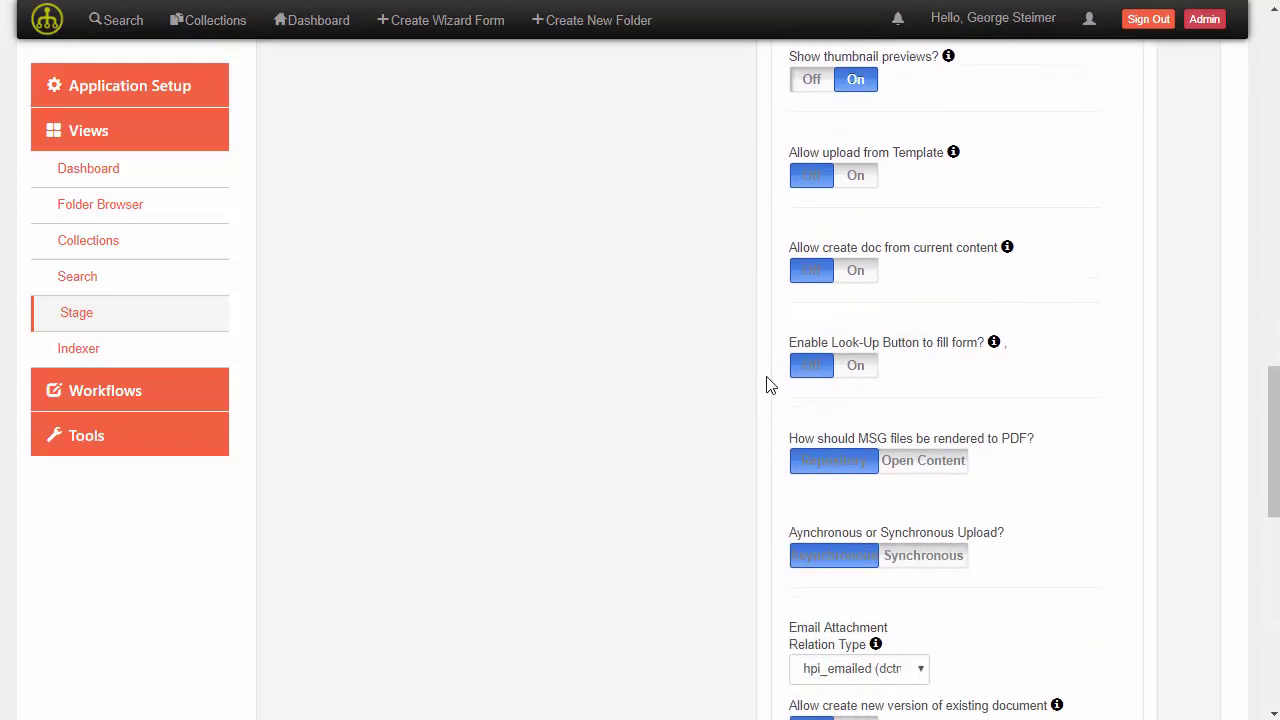
{"action": "scroll", "coordinate": [785, 370], "scroll_direction": "down", "scroll_amount": 2}
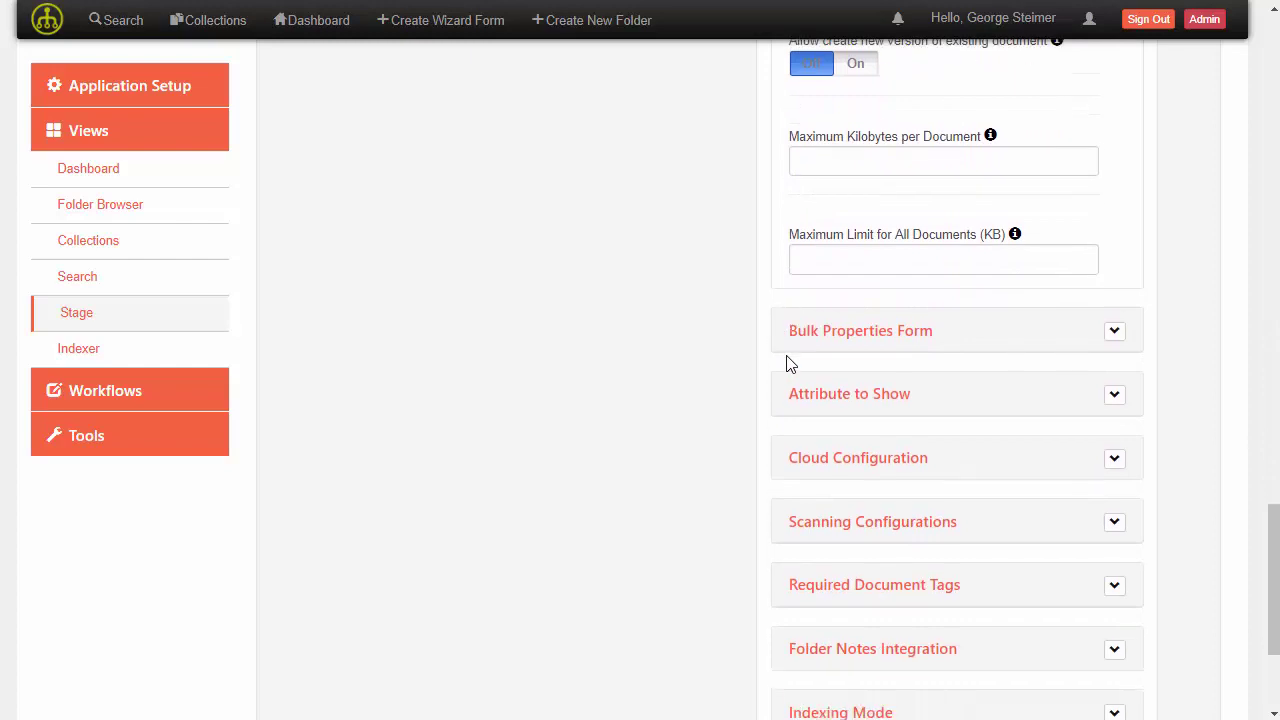
{"action": "left_click", "coordinate": [1114, 291]}
{"action": "left_click", "coordinate": [1114, 291]}
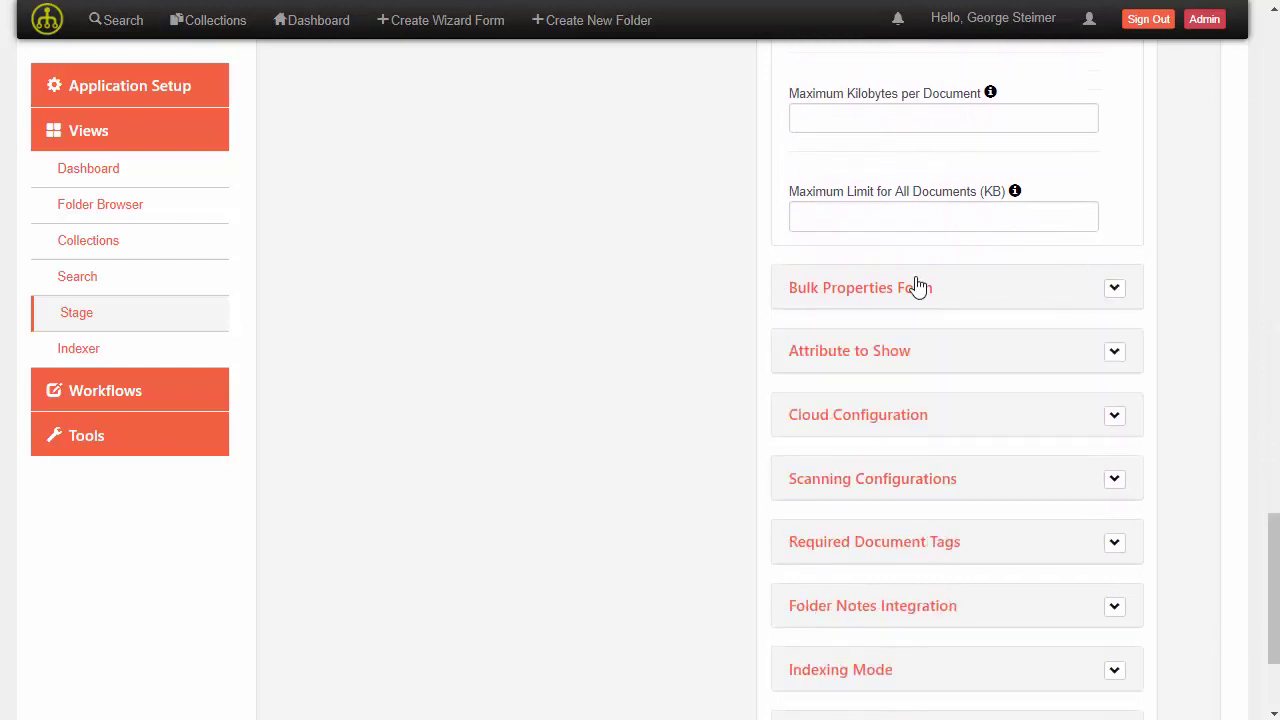
{"action": "scroll", "coordinate": [729, 280], "scroll_direction": "down", "scroll_amount": 2}
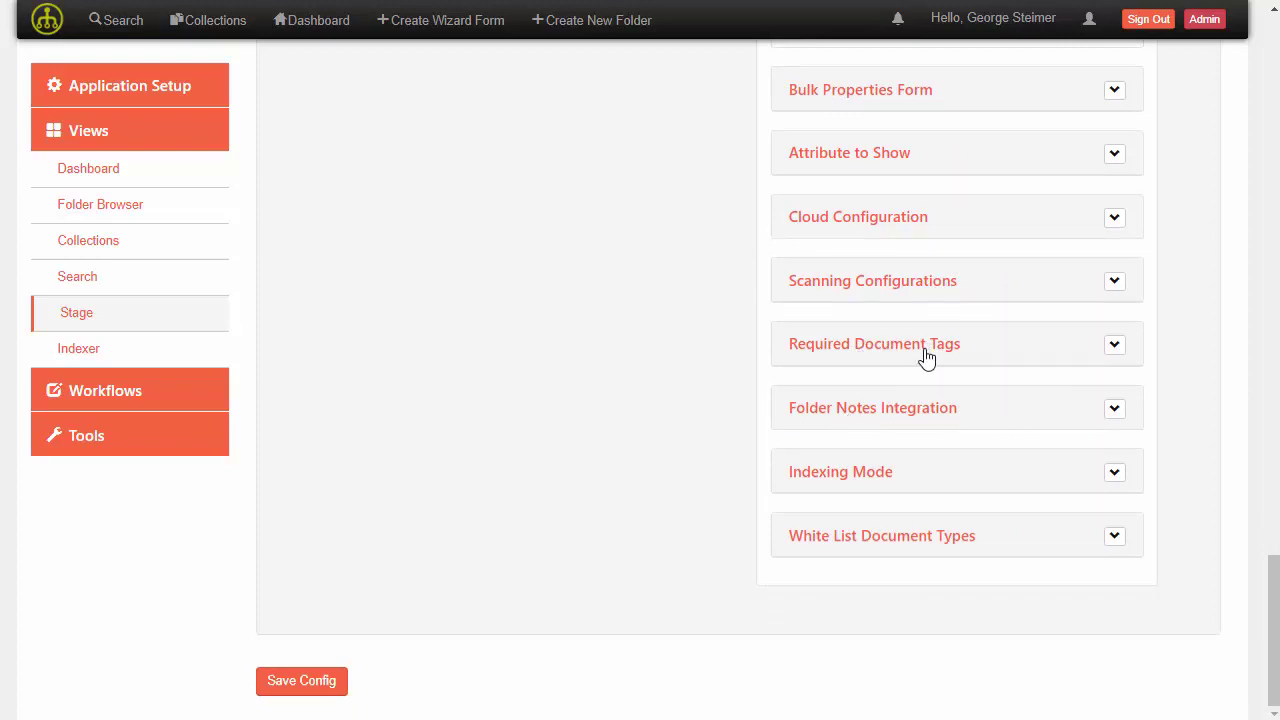
{"action": "left_click", "coordinate": [905, 421]}
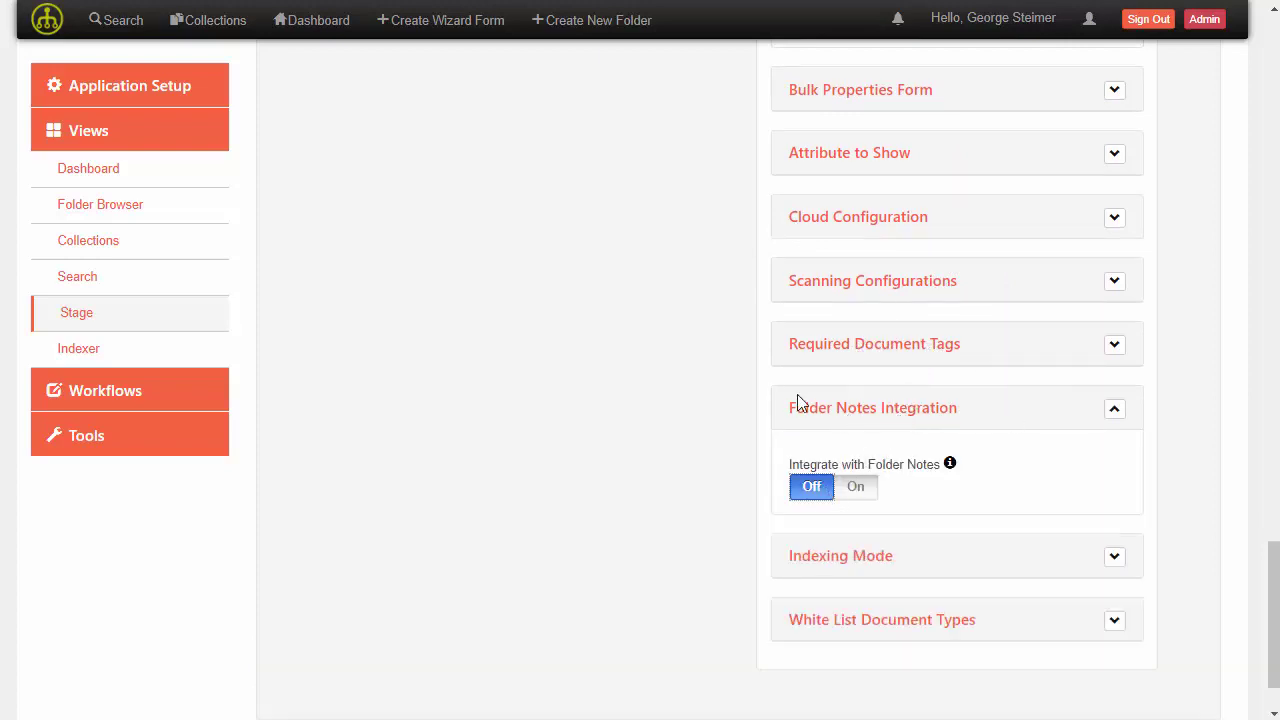
{"action": "left_click", "coordinate": [875, 424]}
Enable indexing mode for the bulkUpload action.
{"action": "left_click", "coordinate": [872, 477]}
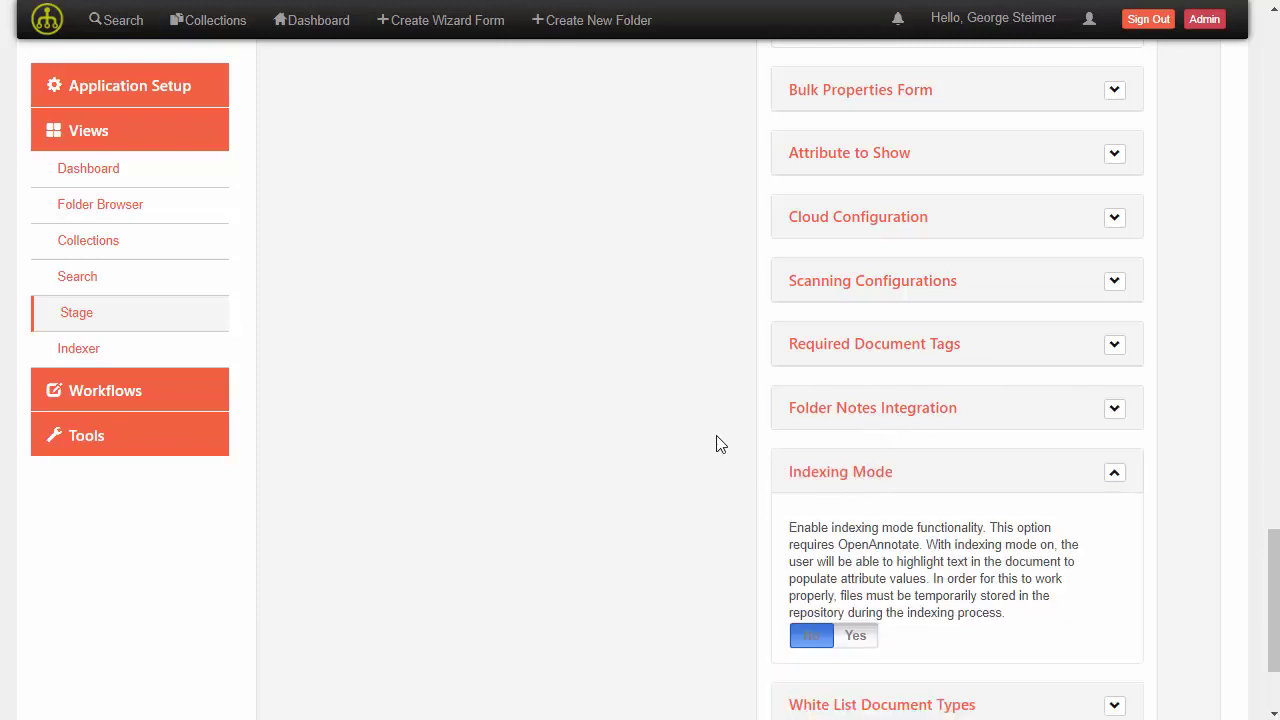
{"action": "scroll", "coordinate": [714, 443], "scroll_direction": "down", "scroll_amount": 3}
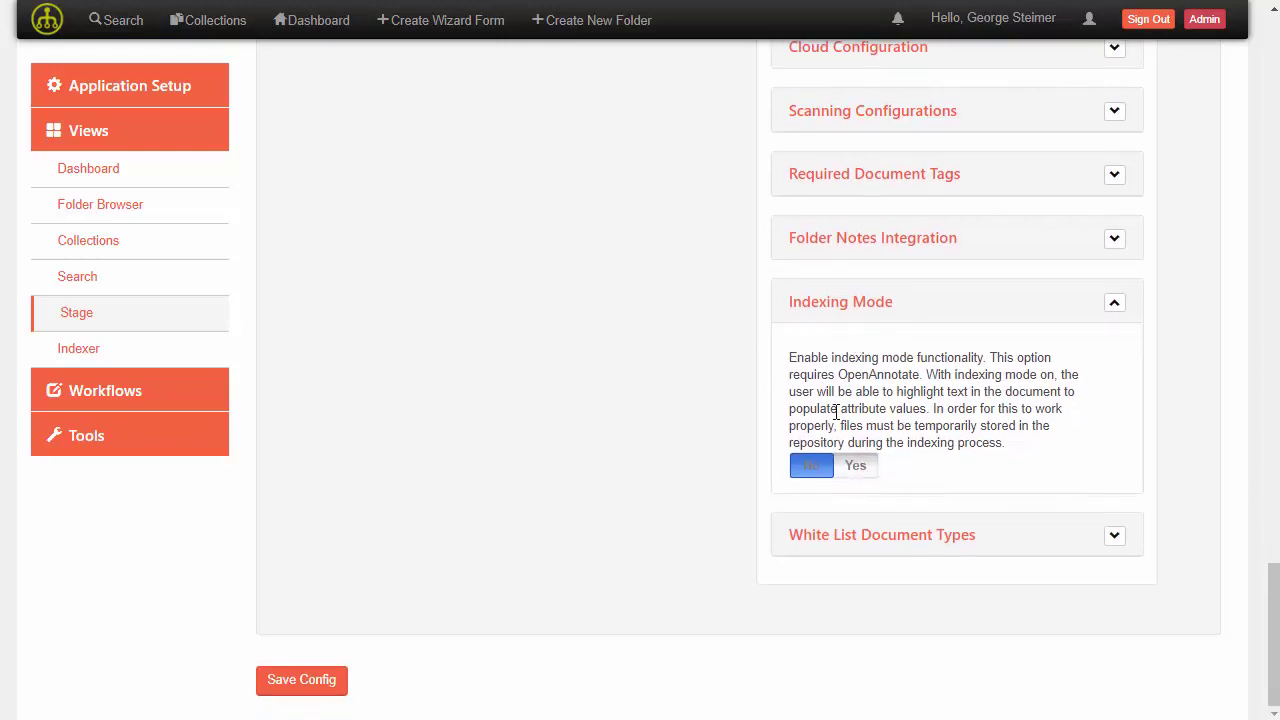
{"action": "left_click", "coordinate": [855, 466]}
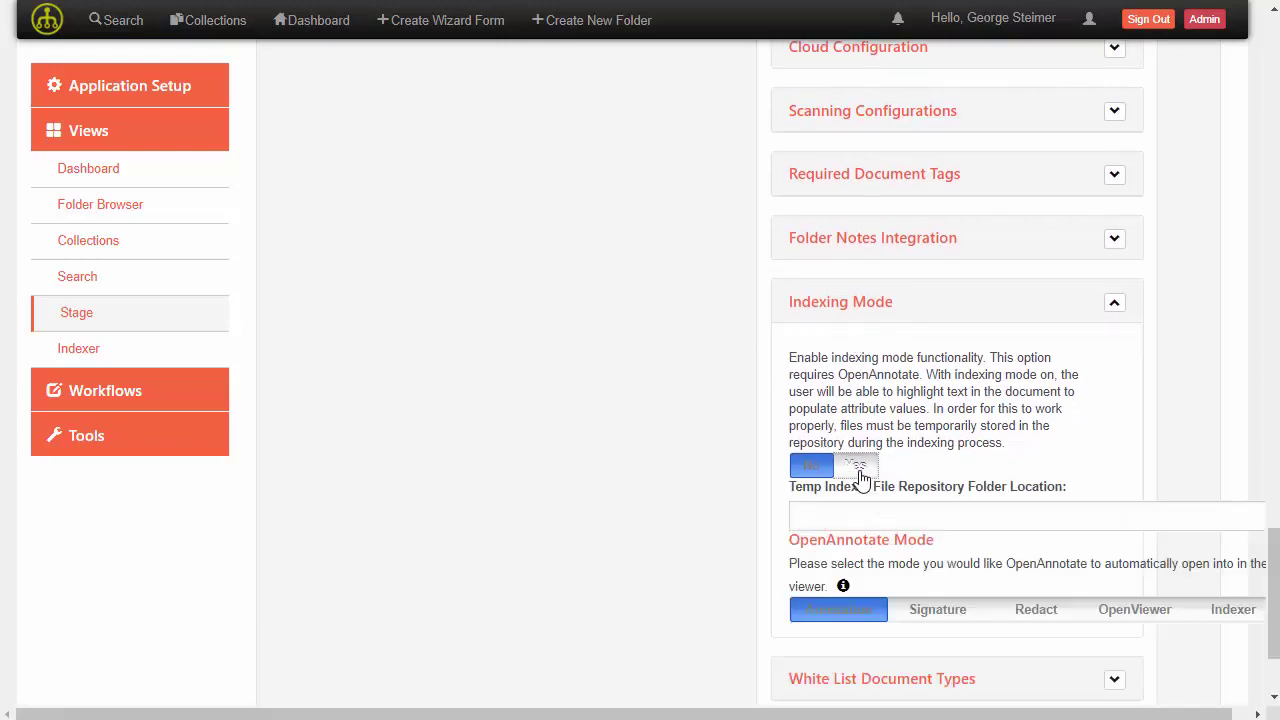
Set bulkUpload's temp indexer file repository folder to /indexerTemp and its OpenAnnotate mode to Indexer.
{"action": "left_click", "coordinate": [856, 514]}
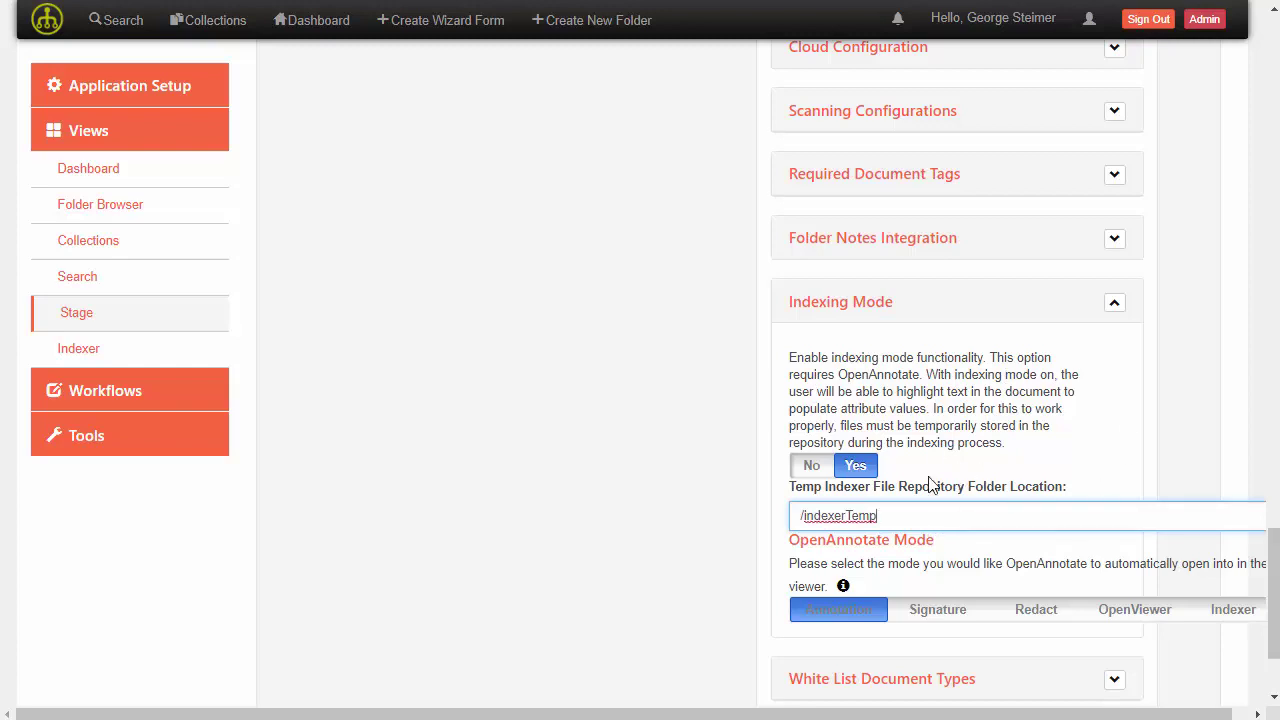
{"action": "scroll", "coordinate": [960, 366], "scroll_direction": "down", "scroll_amount": 1}
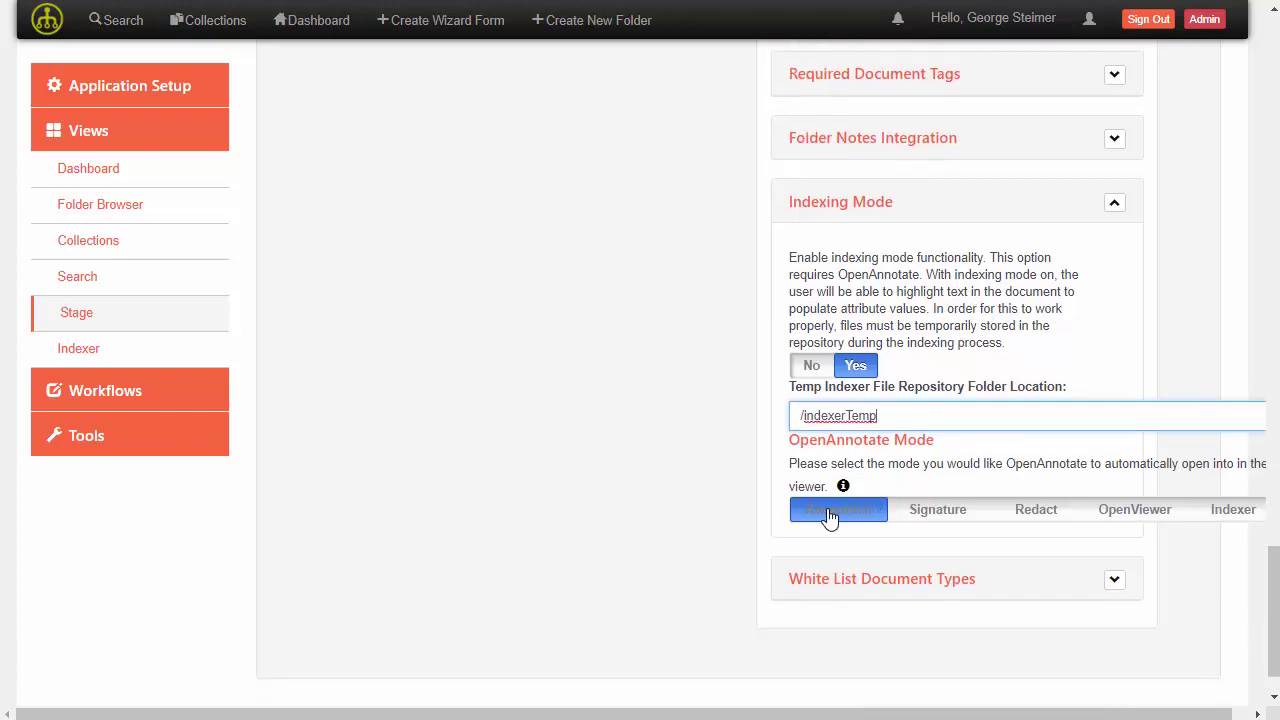
{"action": "left_click", "coordinate": [1230, 512]}
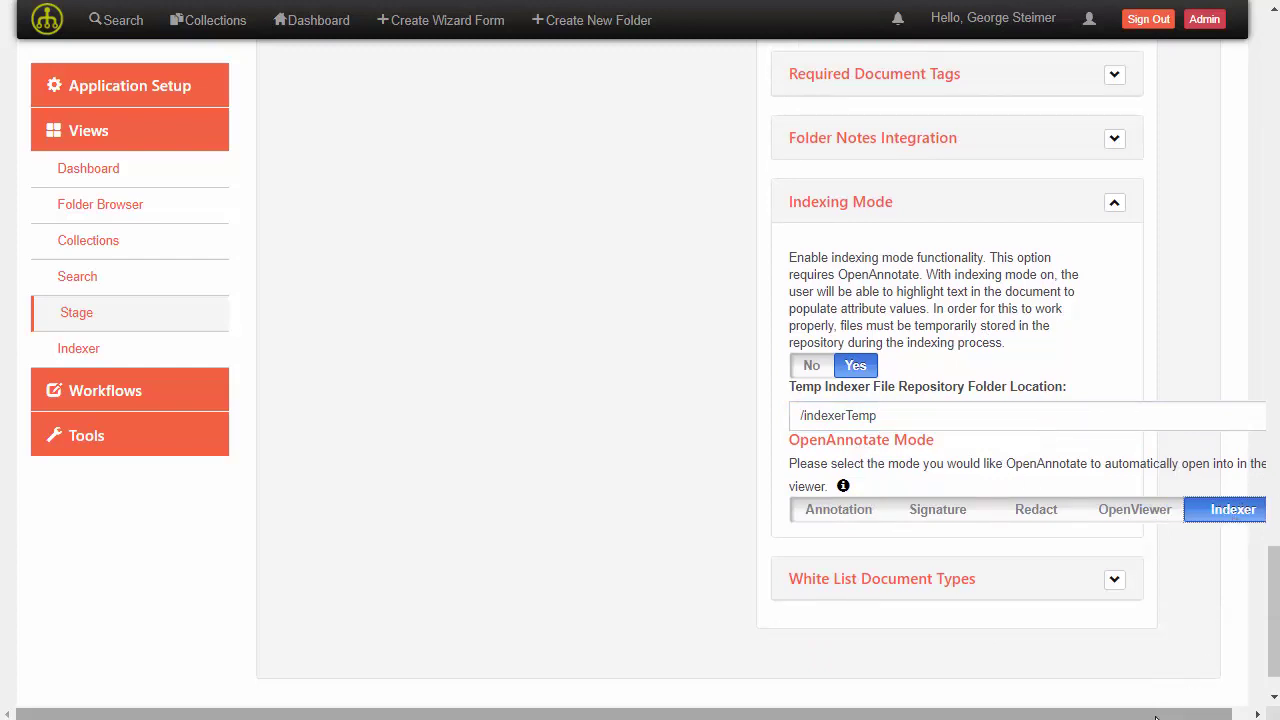
{"action": "left_click_drag", "start_coordinate": [1172, 715], "coordinate": [1190, 715]}
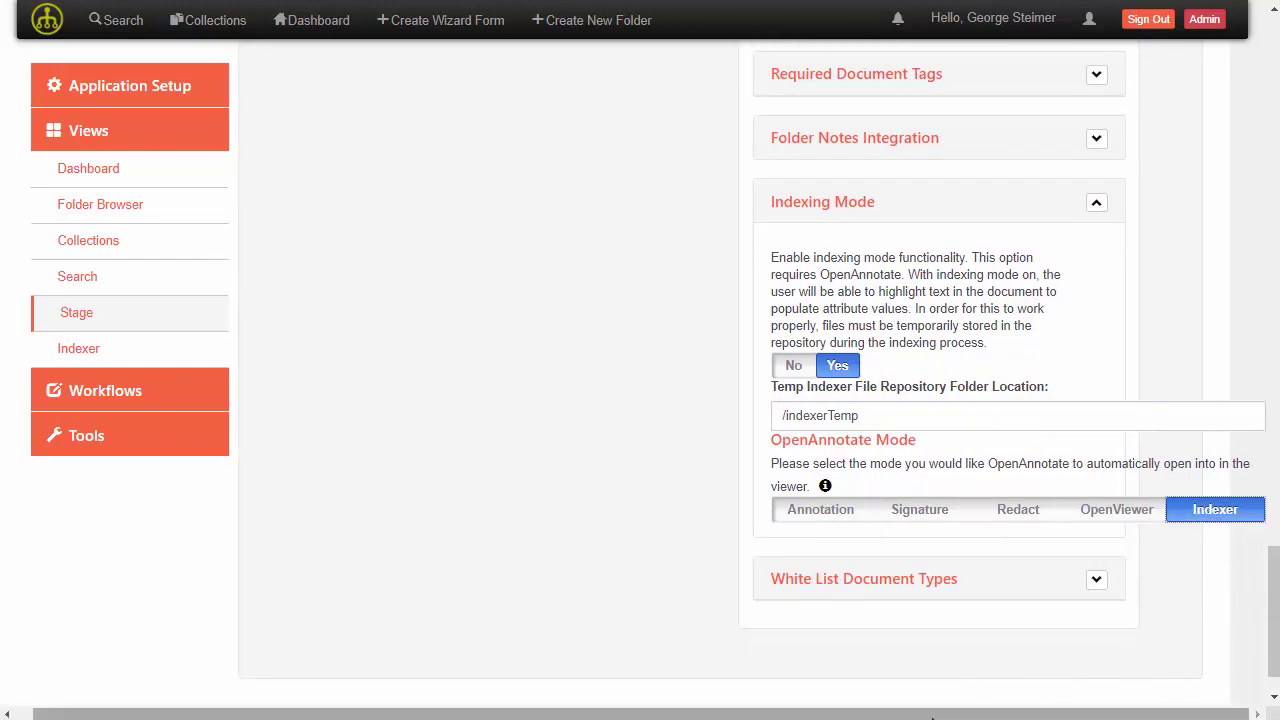
{"action": "left_click_drag", "start_coordinate": [955, 714], "coordinate": [820, 717]}
Expand and review bulkUpload's White List Document Types settings.
{"action": "left_click", "coordinate": [850, 580]}
{"action": "scroll", "coordinate": [730, 460], "scroll_direction": "down", "scroll_amount": 1}
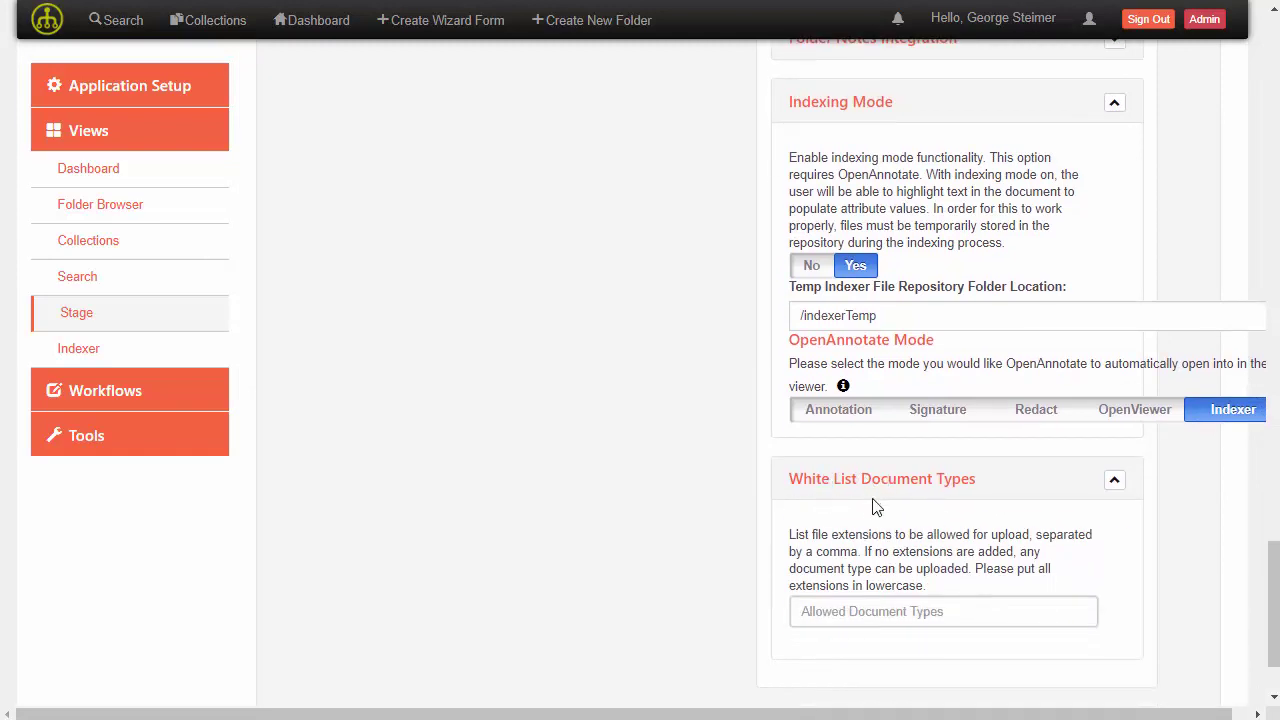
Add the folderNotes action to the Folder Actions group.
{"action": "scroll", "coordinate": [722, 521], "scroll_direction": "up", "scroll_amount": 15}
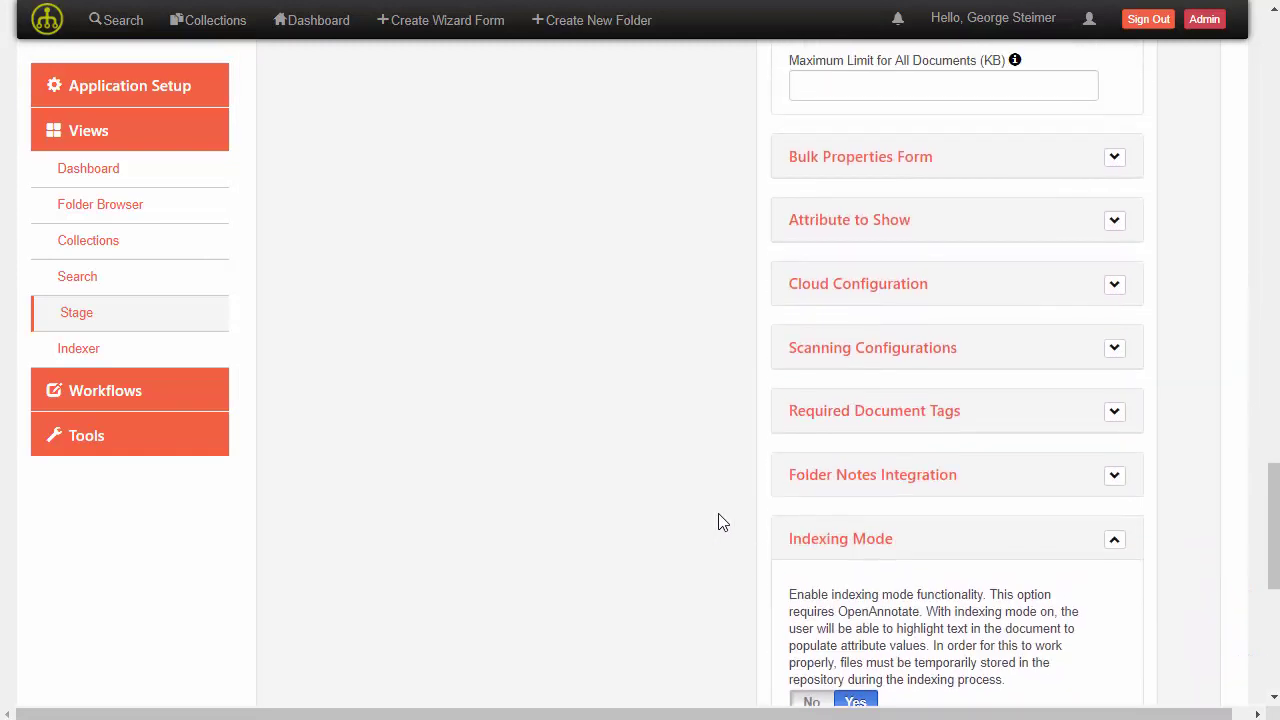
{"action": "scroll", "coordinate": [722, 521], "scroll_direction": "up", "scroll_amount": 13}
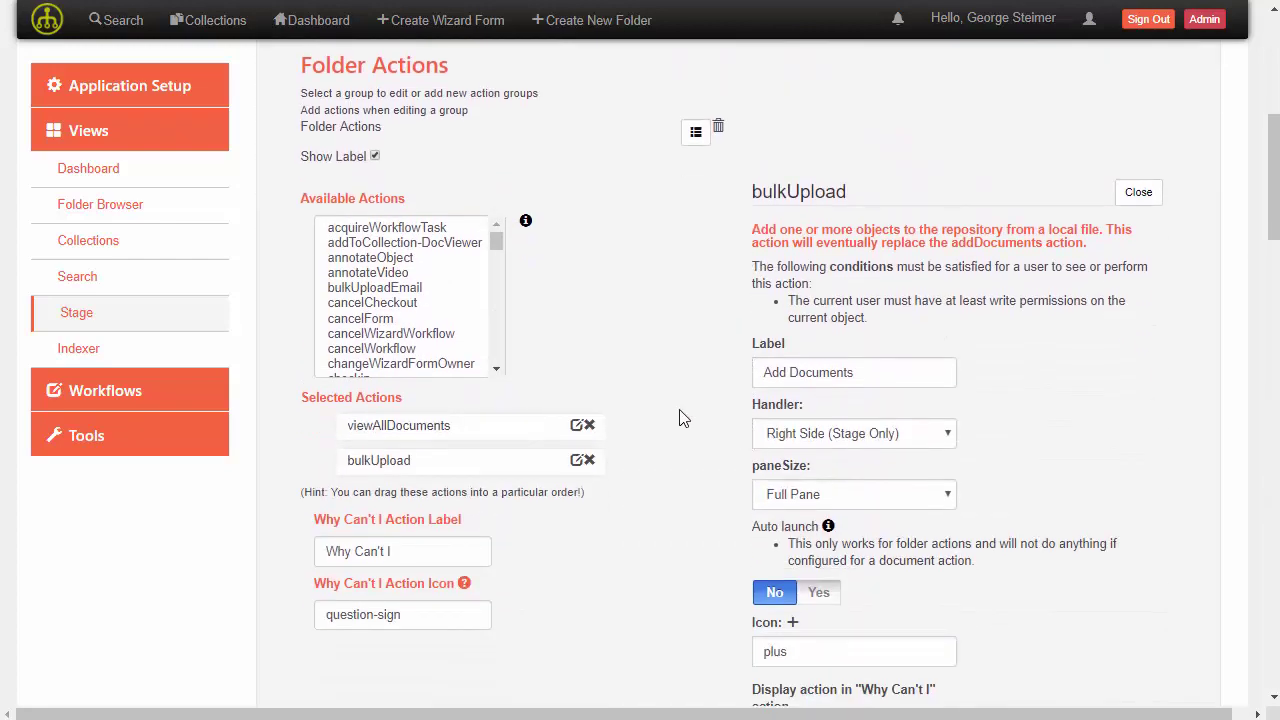
{"action": "left_click_drag", "start_coordinate": [499, 253], "coordinate": [493, 301]}
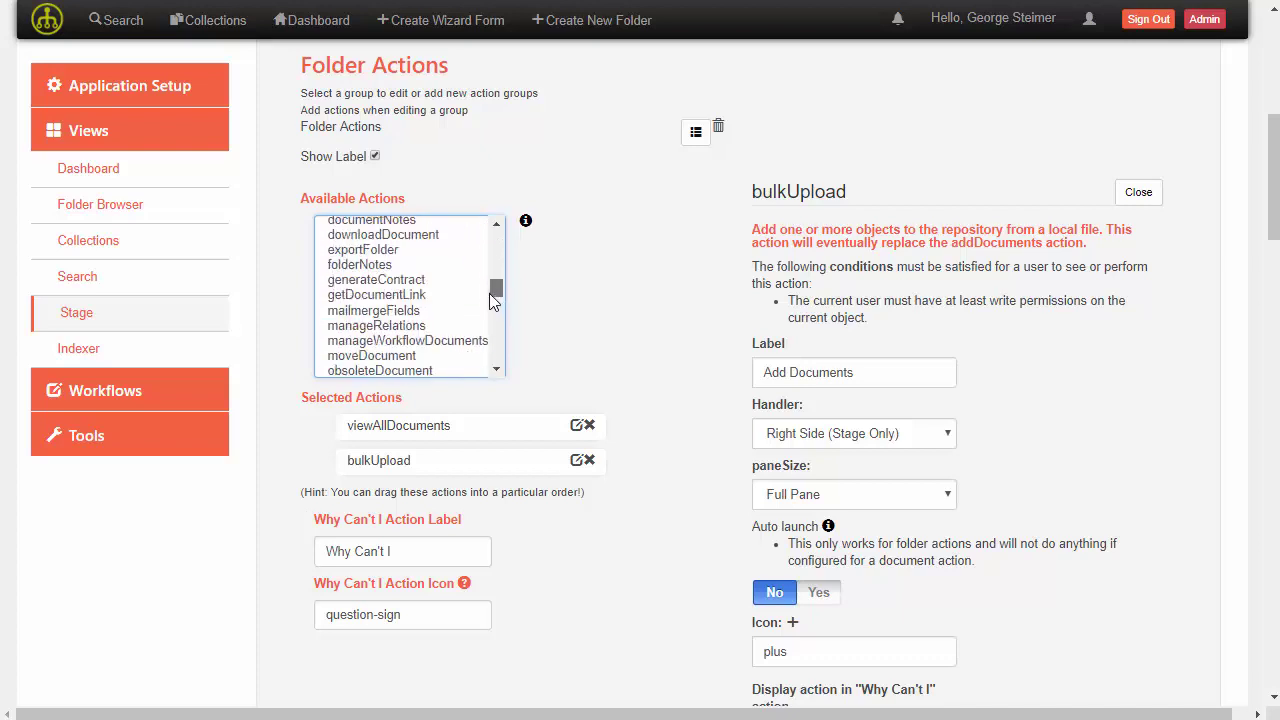
{"action": "left_click", "coordinate": [355, 265]}
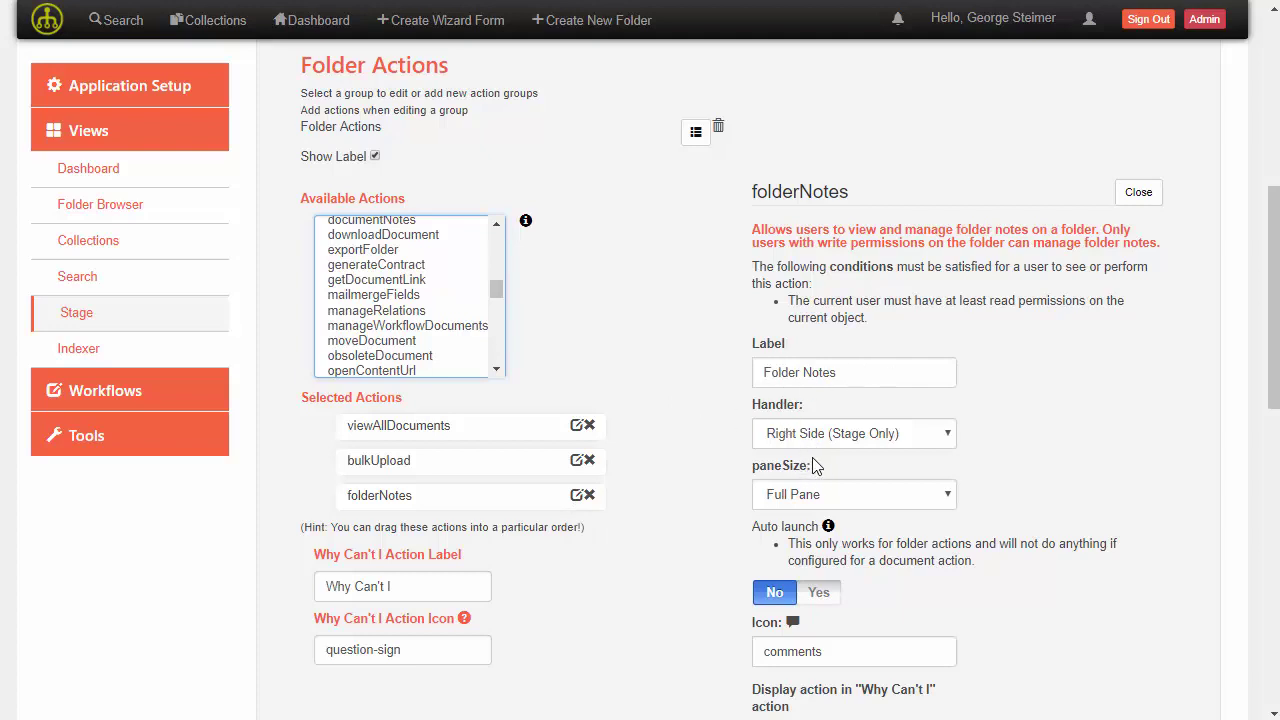
Choose createHPINote as the form to display for the folderNotes action and review its remaining note options.
{"action": "scroll", "coordinate": [742, 461], "scroll_direction": "down", "scroll_amount": 1}
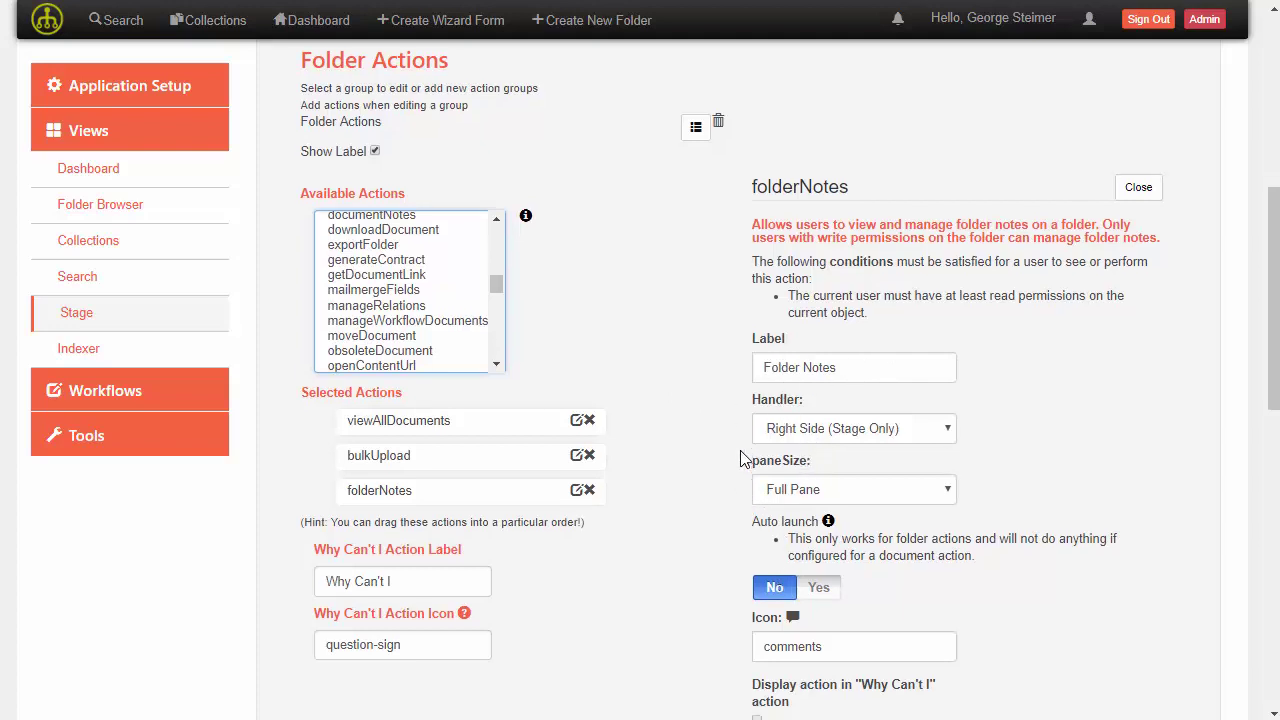
{"action": "scroll", "coordinate": [740, 460], "scroll_direction": "down", "scroll_amount": 2}
{"action": "scroll", "coordinate": [733, 458], "scroll_direction": "down", "scroll_amount": 3}
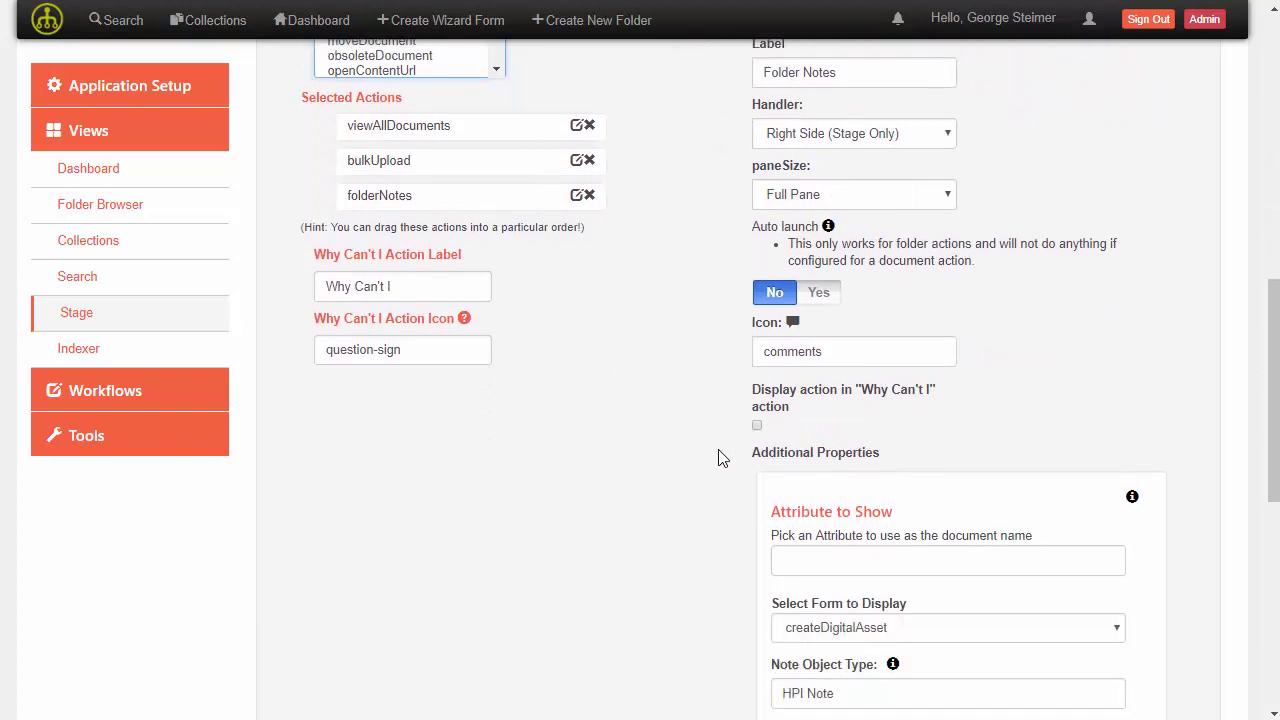
{"action": "left_click", "coordinate": [885, 430]}
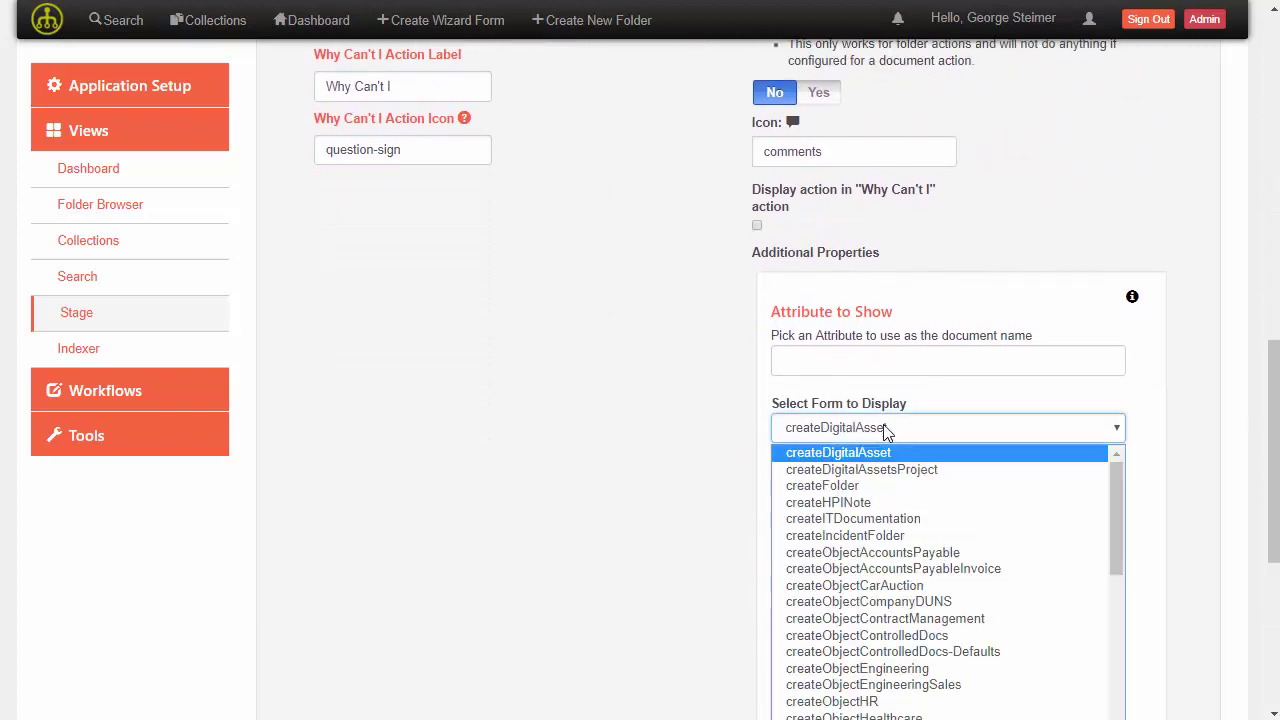
{"action": "left_click", "coordinate": [868, 503]}
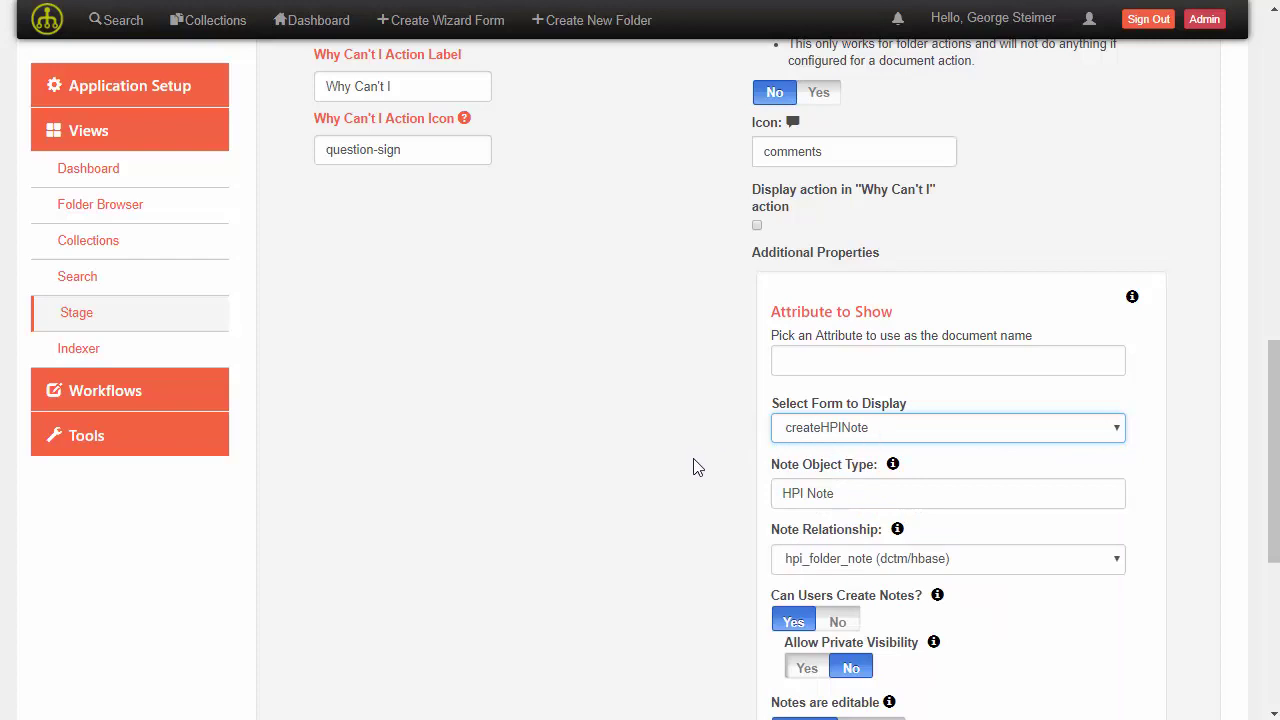
{"action": "scroll", "coordinate": [697, 467], "scroll_direction": "down", "scroll_amount": 5}
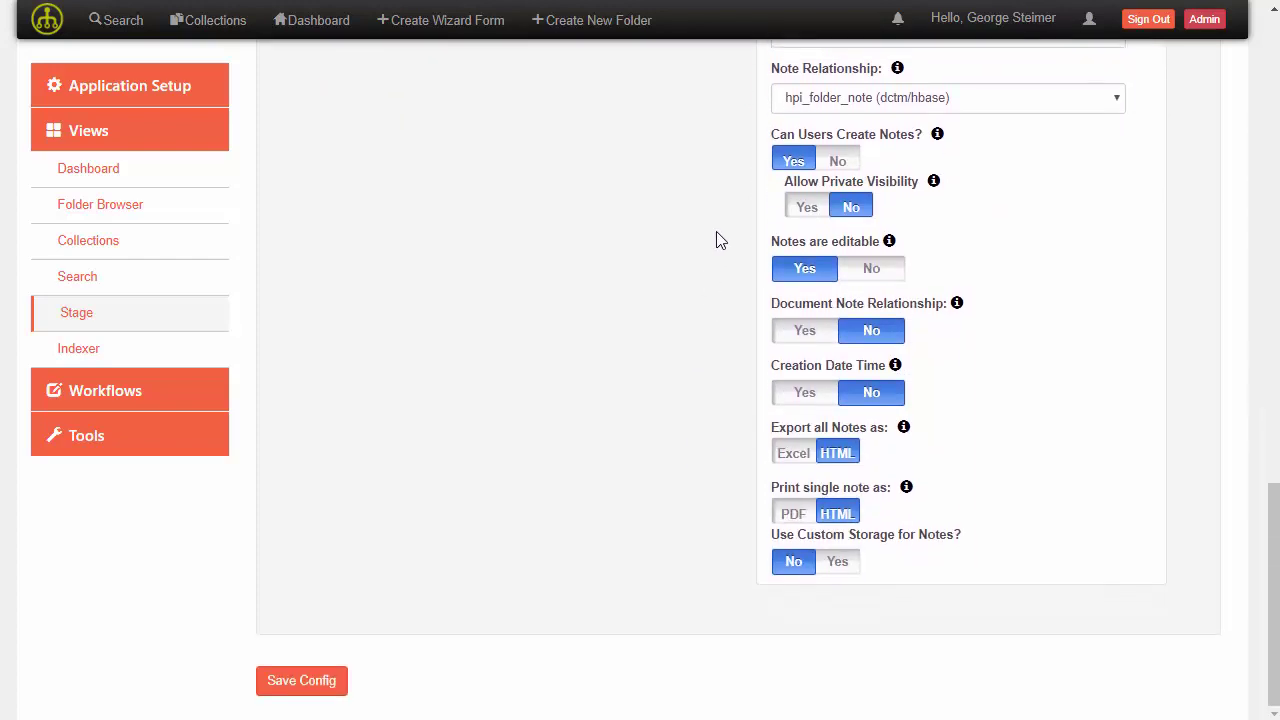
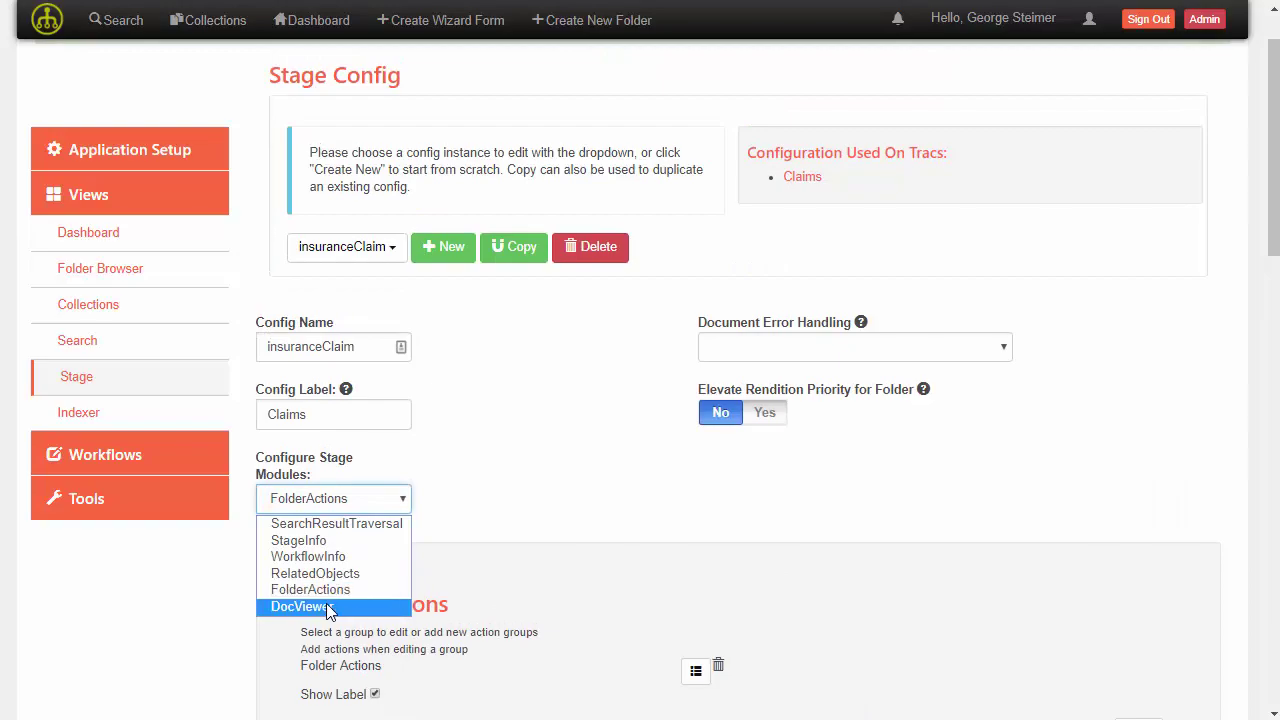
Open the DocViewer stage module for configuration and keep Only show Doc Viewer at No.
{"action": "left_click", "coordinate": [326, 607]}
{"action": "scroll", "coordinate": [490, 492], "scroll_direction": "down", "scroll_amount": 2}
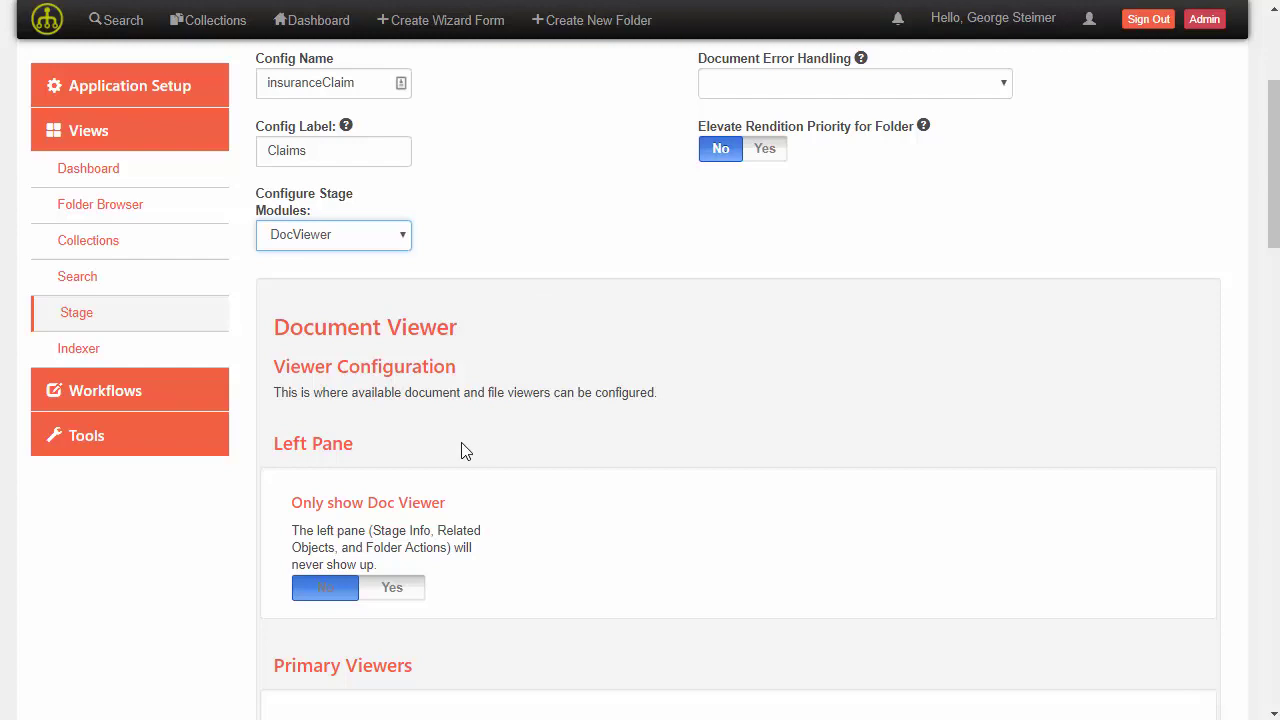
{"action": "left_click", "coordinate": [340, 590]}
Disable the PDF.js viewer among the Document Viewer's primary viewers.
{"action": "scroll", "coordinate": [584, 443], "scroll_direction": "down", "scroll_amount": 5}
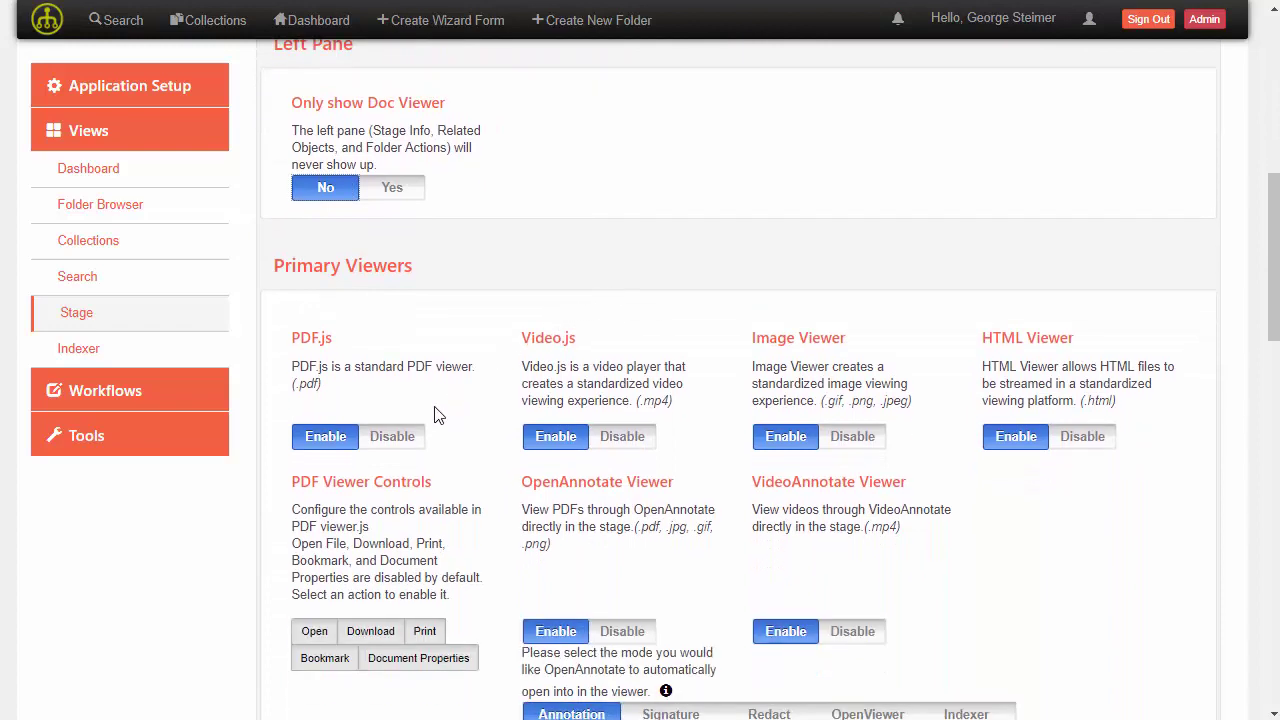
{"action": "scroll", "coordinate": [440, 400], "scroll_direction": "down", "scroll_amount": 1}
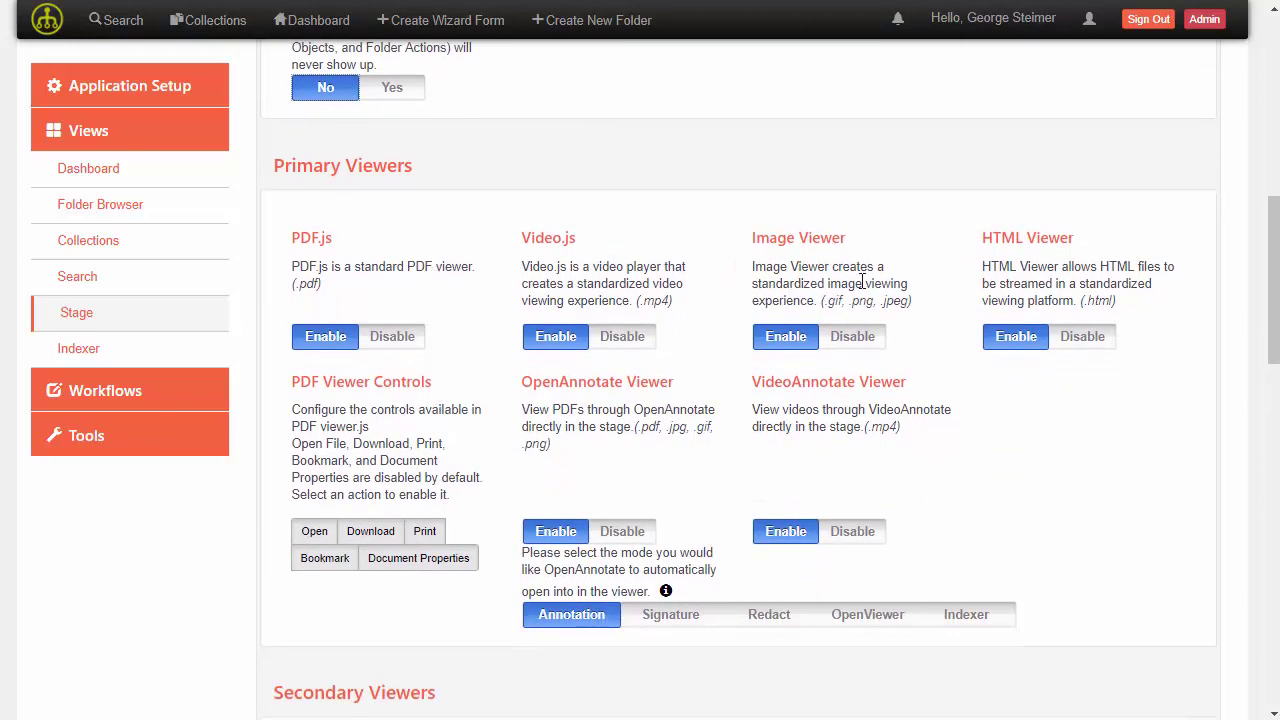
{"action": "left_click", "coordinate": [390, 336]}
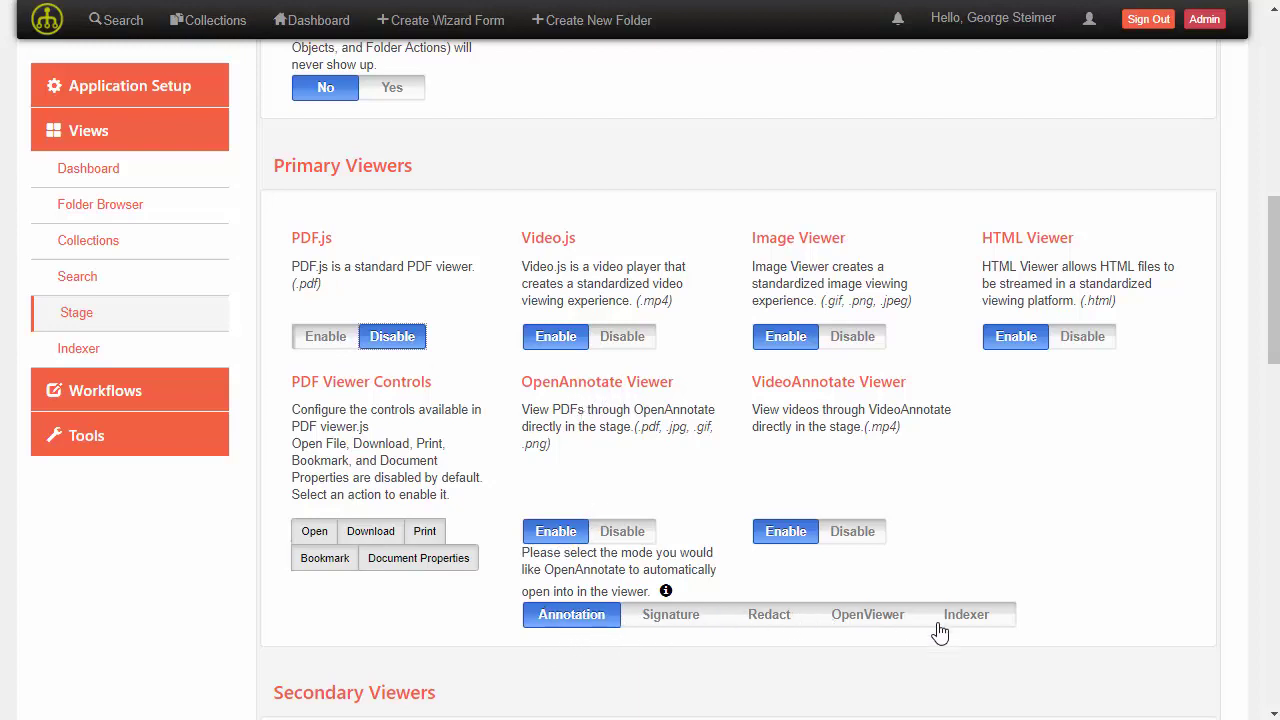
Try OpenViewer as the OpenAnnotate Viewer's opening mode and return it to Annotation.
{"action": "left_click", "coordinate": [866, 616]}
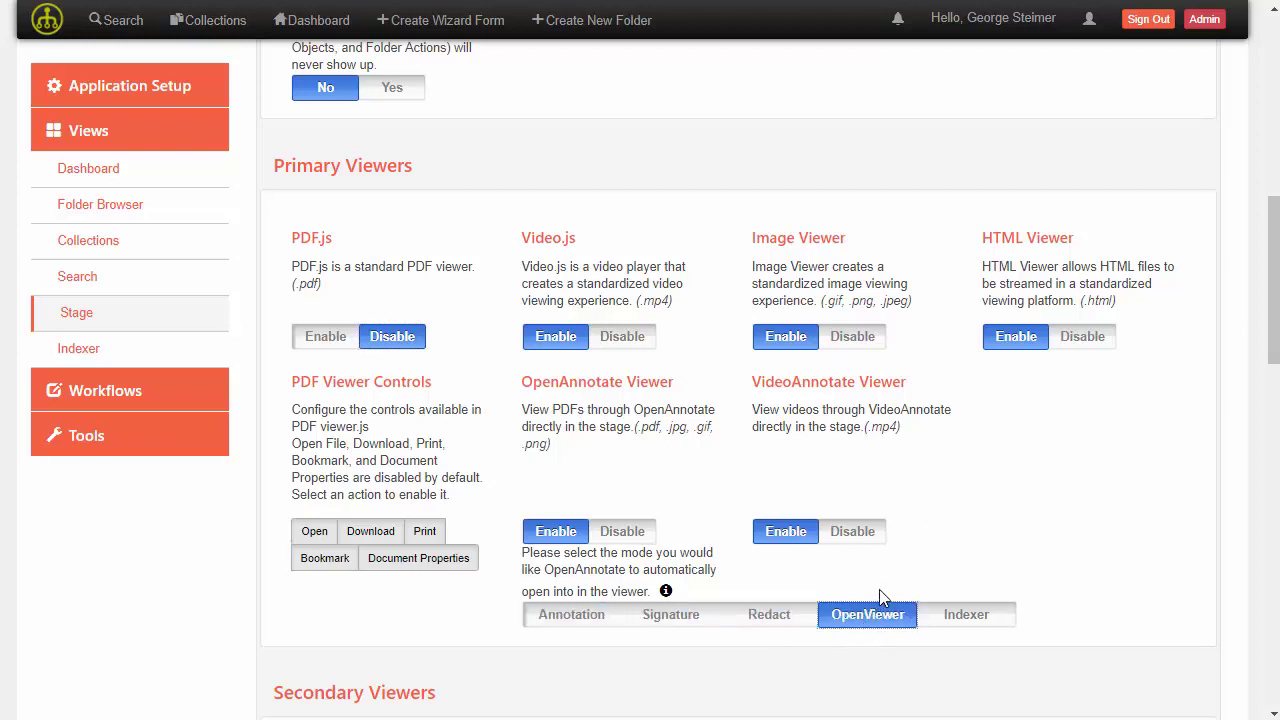
{"action": "left_click", "coordinate": [574, 626]}
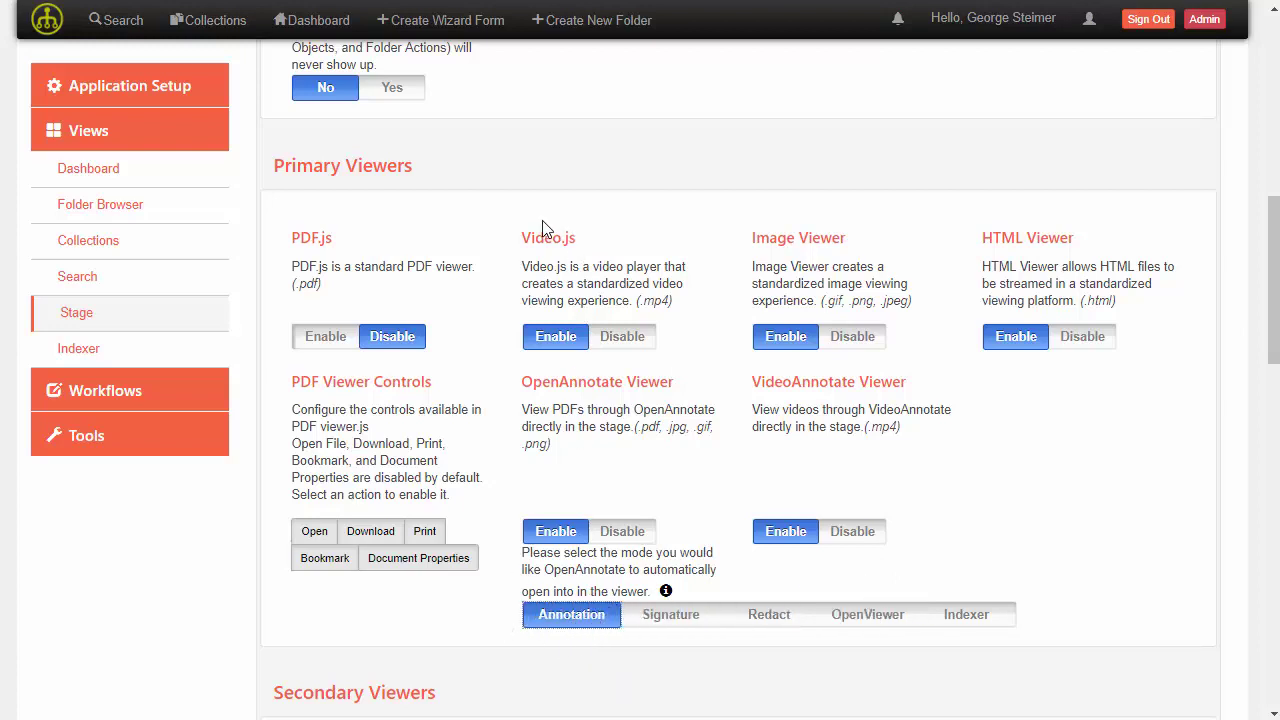
{"action": "left_click_drag", "start_coordinate": [522, 237], "coordinate": [569, 238]}
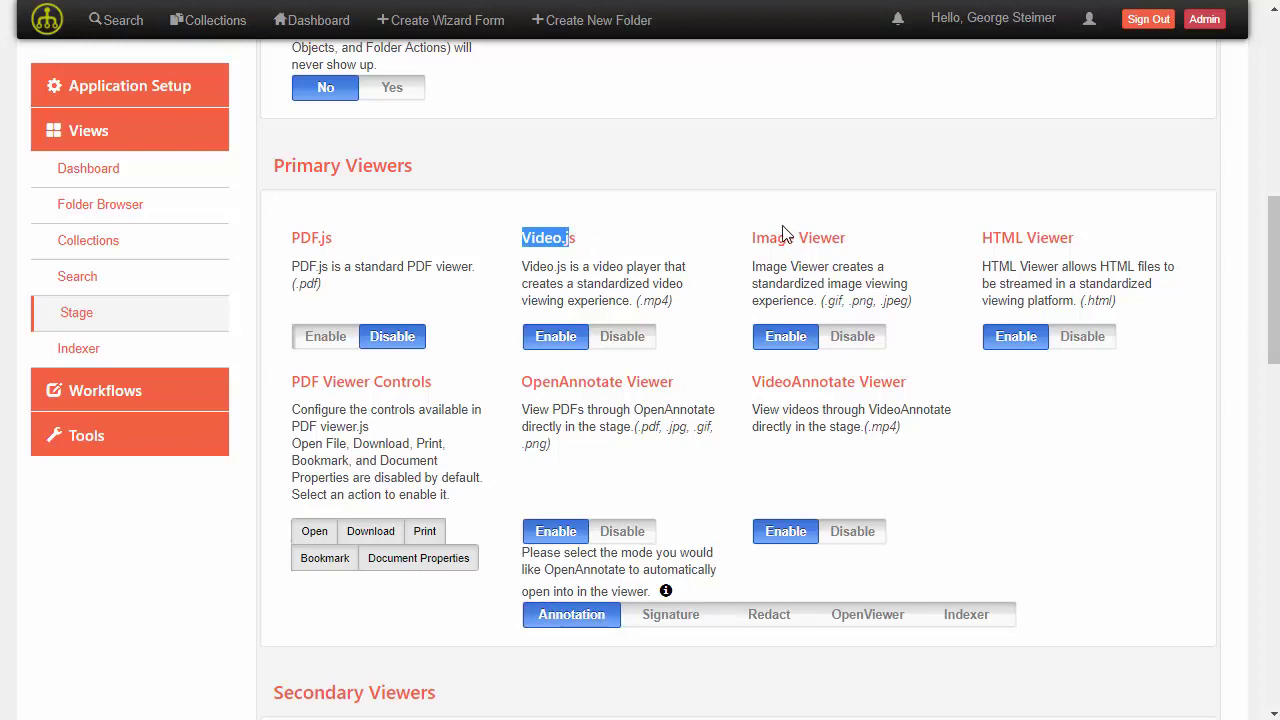
{"action": "left_click", "coordinate": [549, 233]}
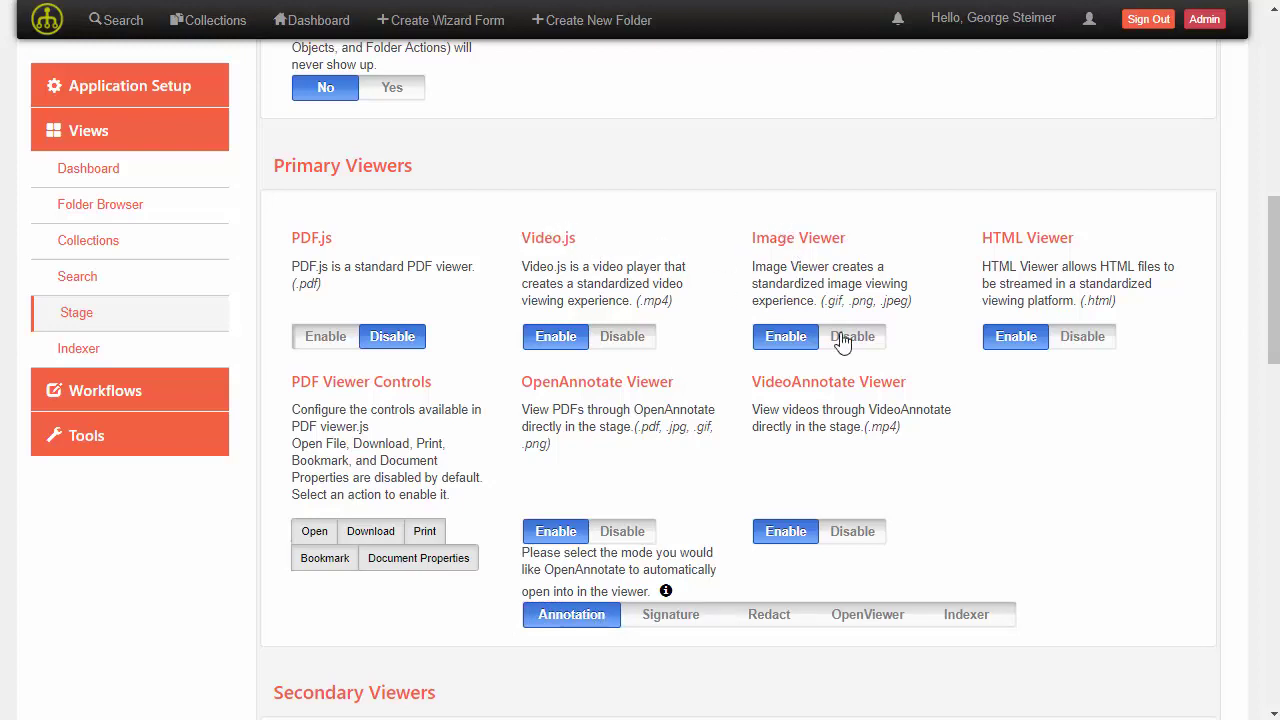
Disable the Image Viewer and the HTML Viewer among the primary viewers.
{"action": "left_click", "coordinate": [843, 337]}
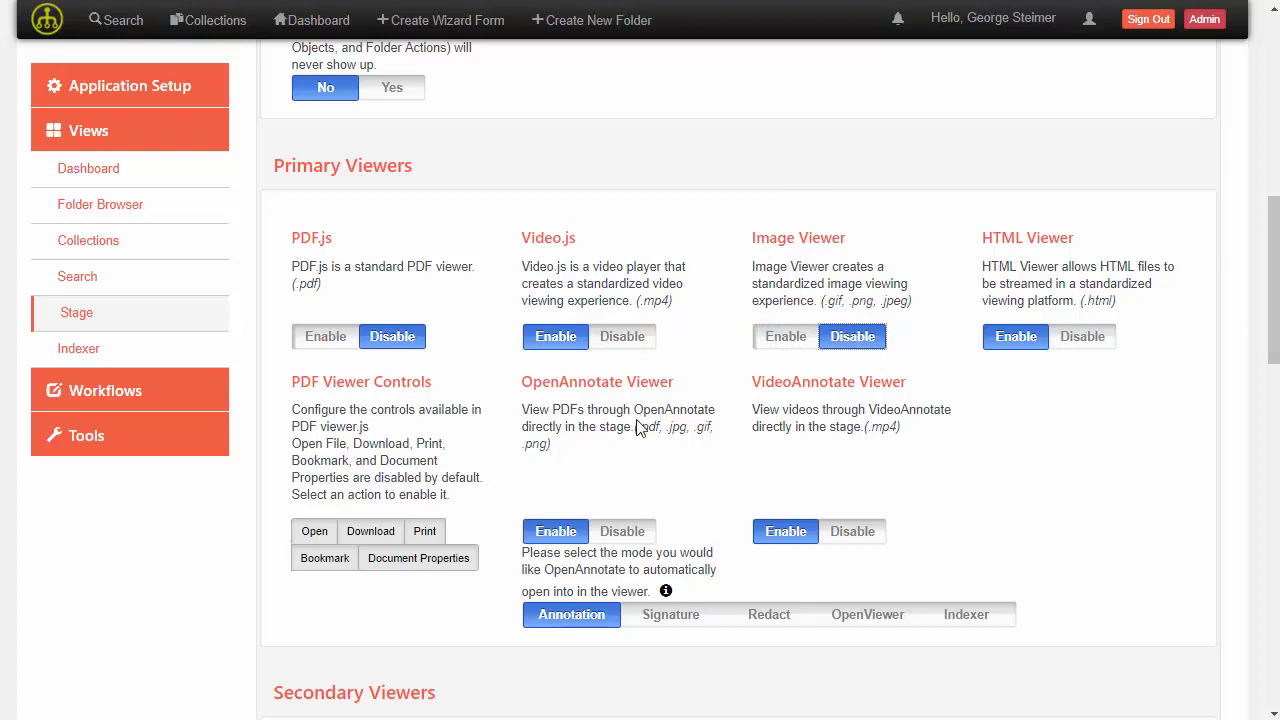
{"action": "left_click", "coordinate": [1078, 344]}
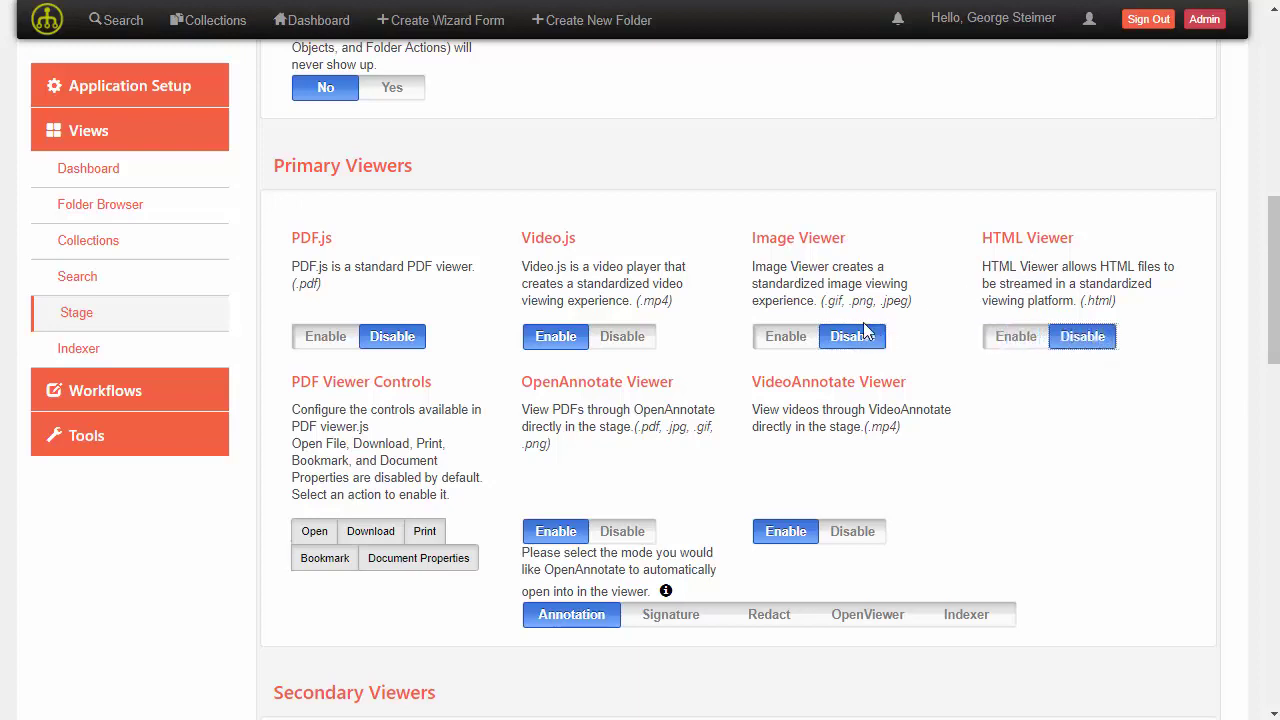
Examine the Secondary Viewers options, Browser Stream and Download, and compare them with the configured primary viewers.
{"action": "scroll", "coordinate": [870, 332], "scroll_direction": "down", "scroll_amount": 3}
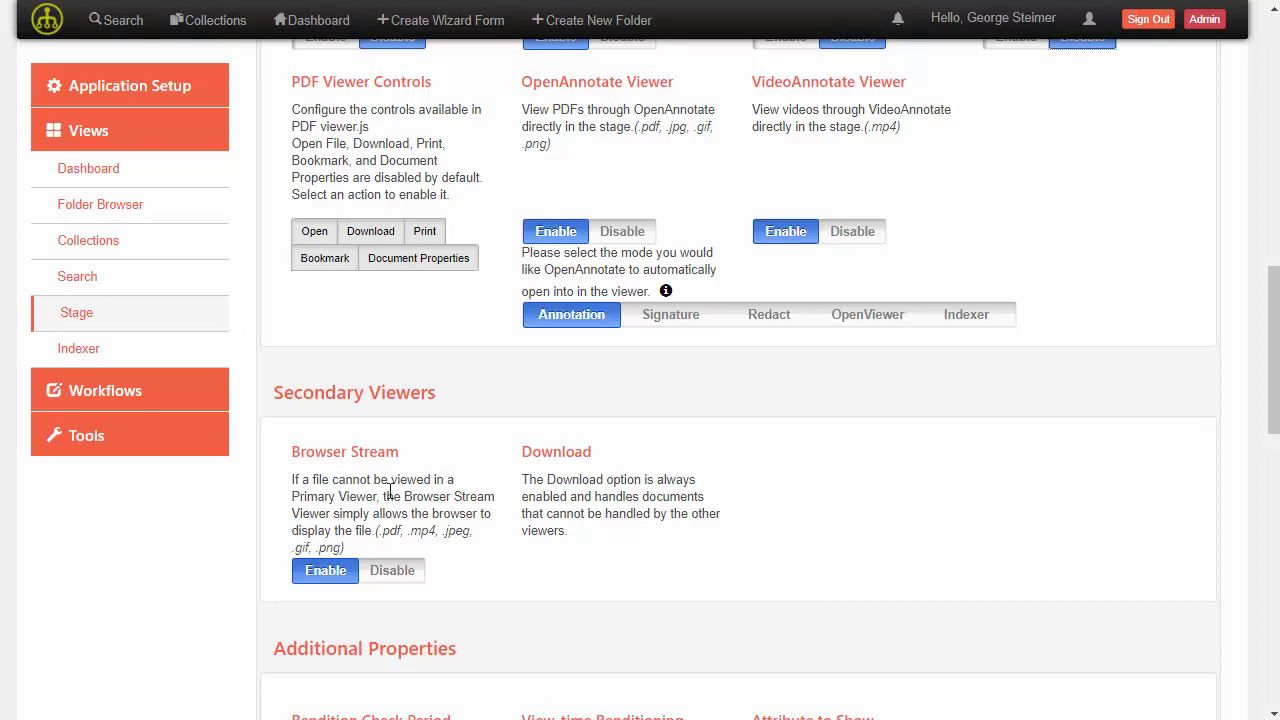
{"action": "scroll", "coordinate": [430, 468], "scroll_direction": "up", "scroll_amount": 1}
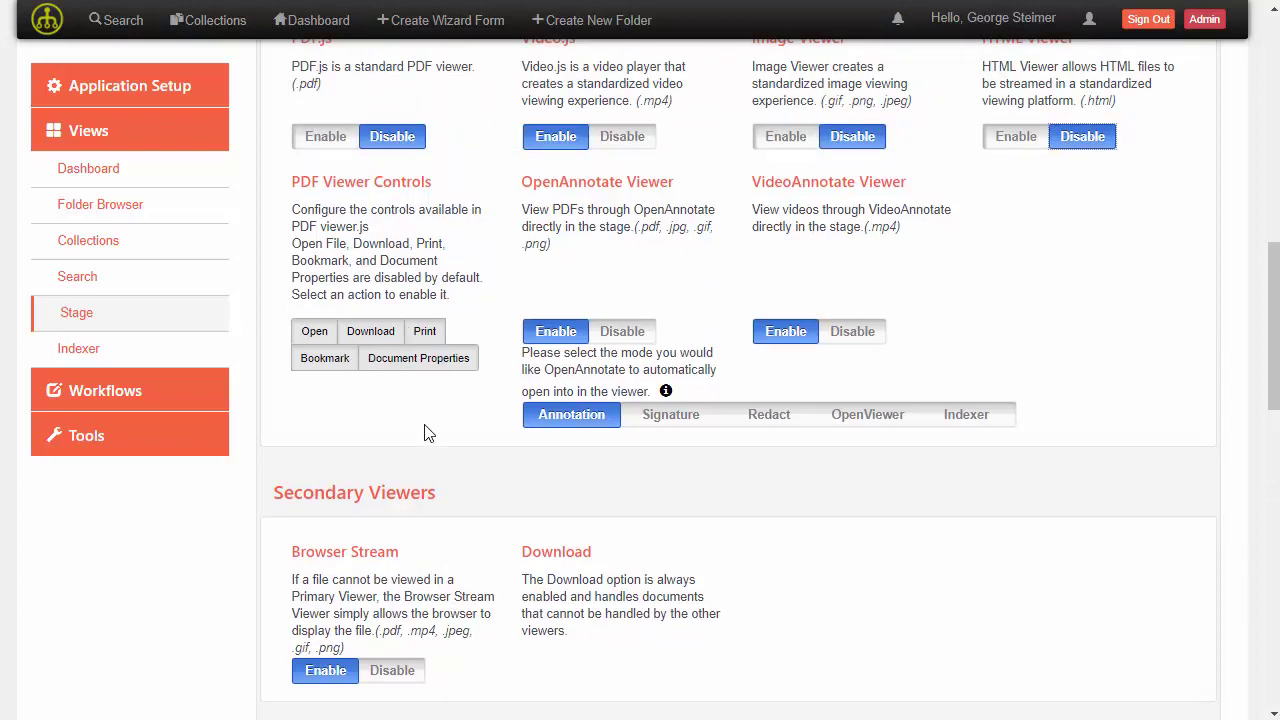
{"action": "scroll", "coordinate": [442, 480], "scroll_direction": "up", "scroll_amount": 1}
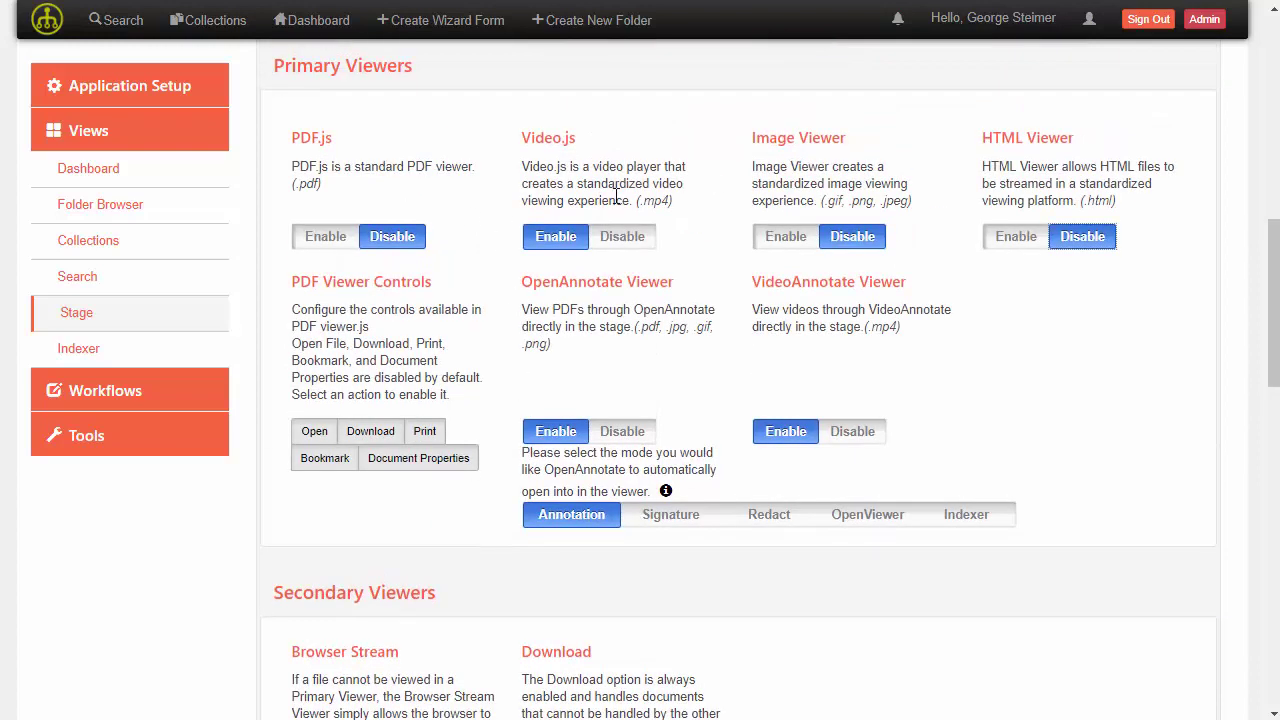
{"action": "scroll", "coordinate": [610, 380], "scroll_direction": "down", "scroll_amount": 3}
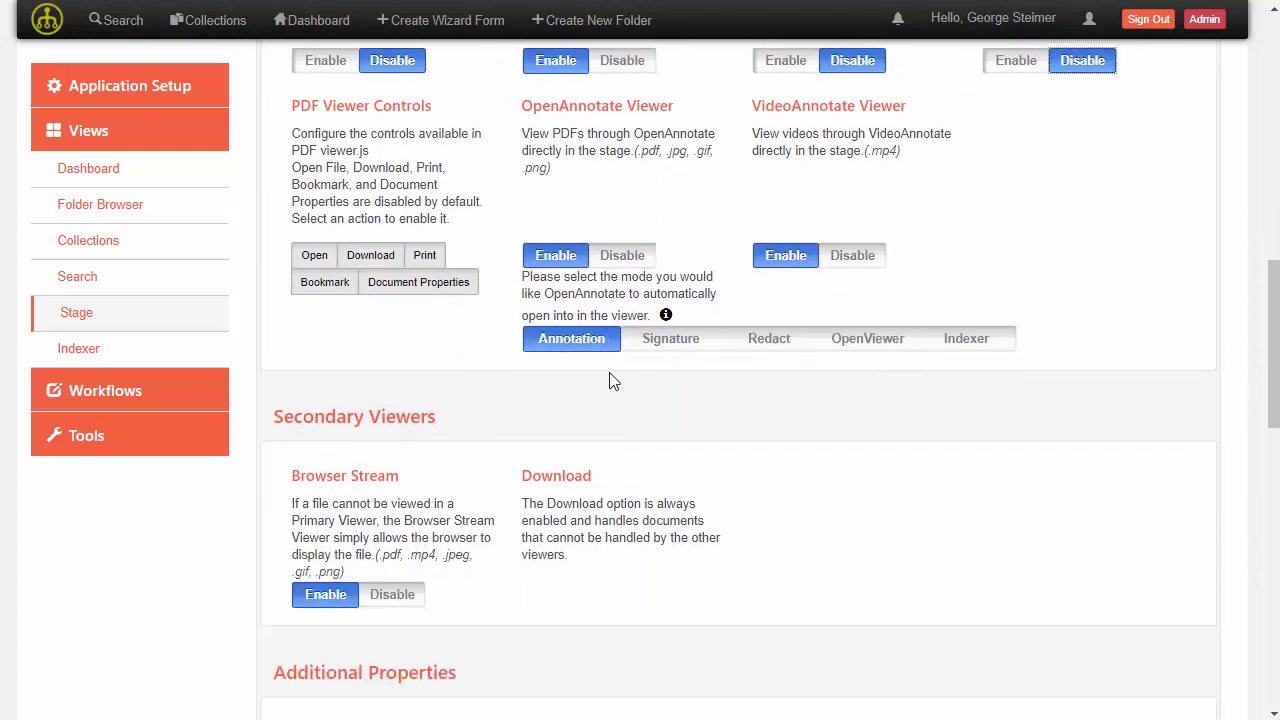
{"action": "scroll", "coordinate": [651, 379], "scroll_direction": "down", "scroll_amount": 4}
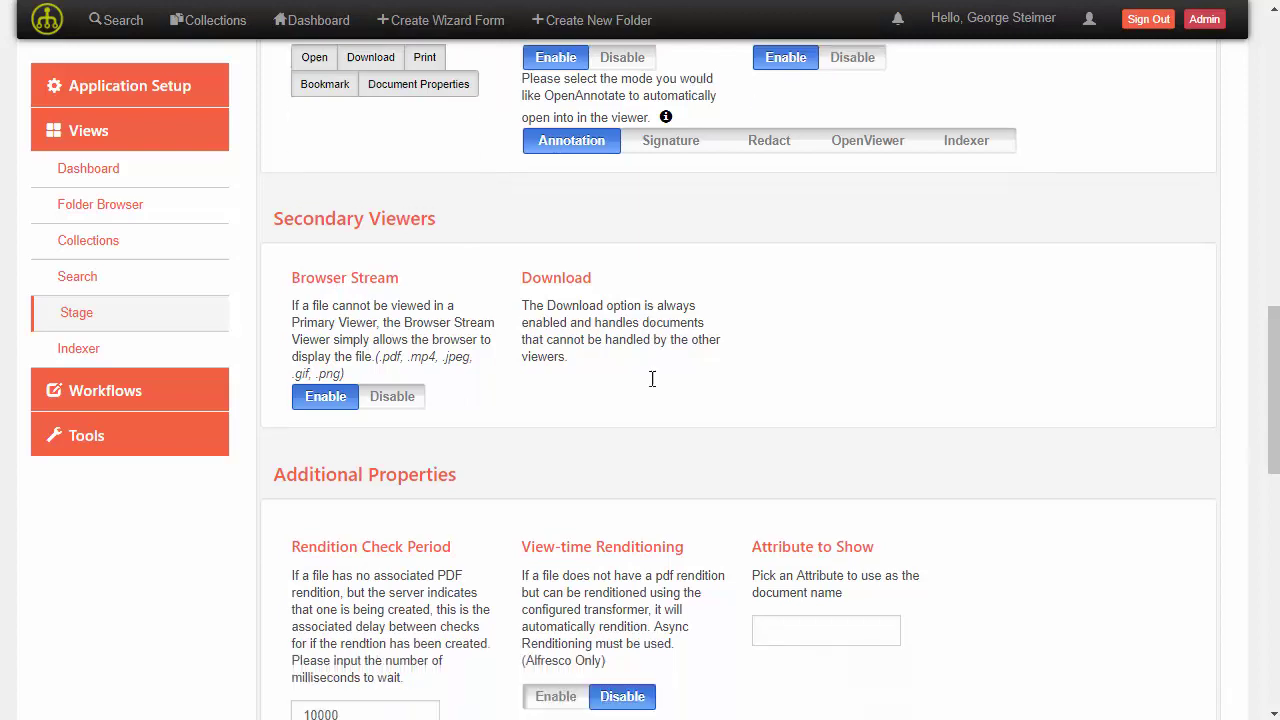
Try Browser with Print View as the external launch option in Additional Properties and switch back to Open Annotate.
{"action": "scroll", "coordinate": [463, 268], "scroll_direction": "down", "scroll_amount": 1}
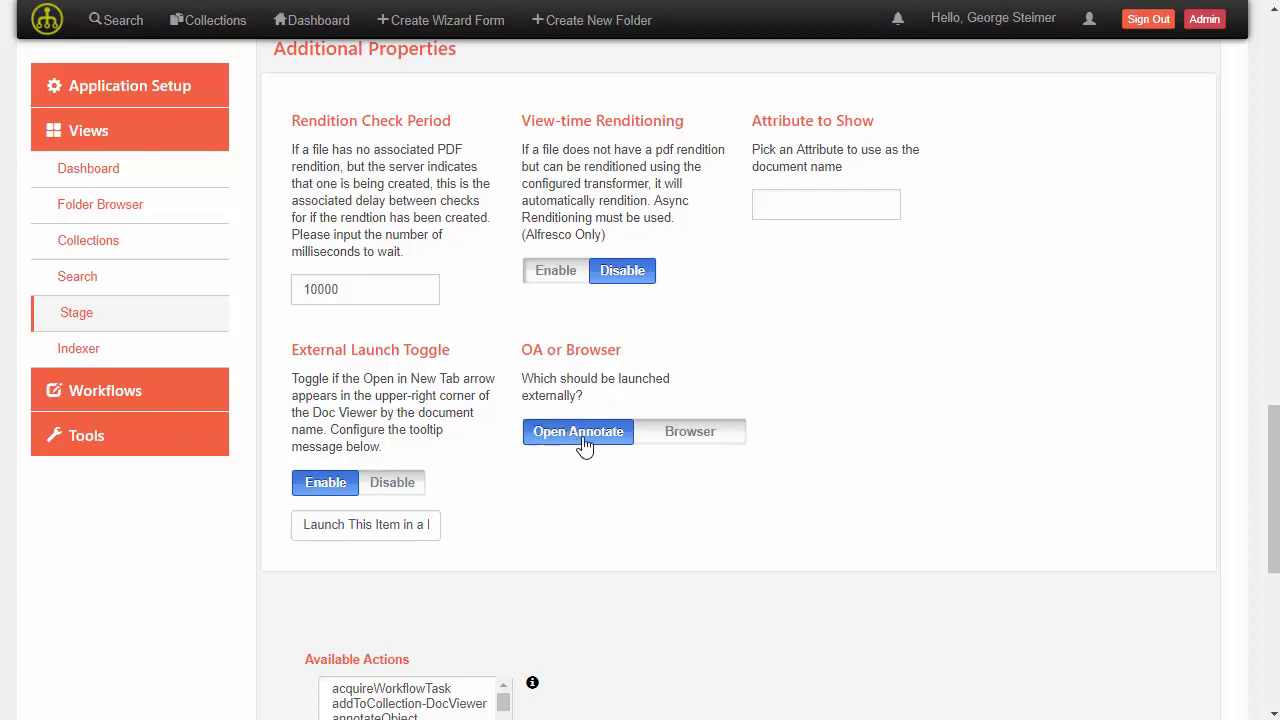
{"action": "left_click", "coordinate": [673, 441]}
{"action": "left_click", "coordinate": [886, 432]}
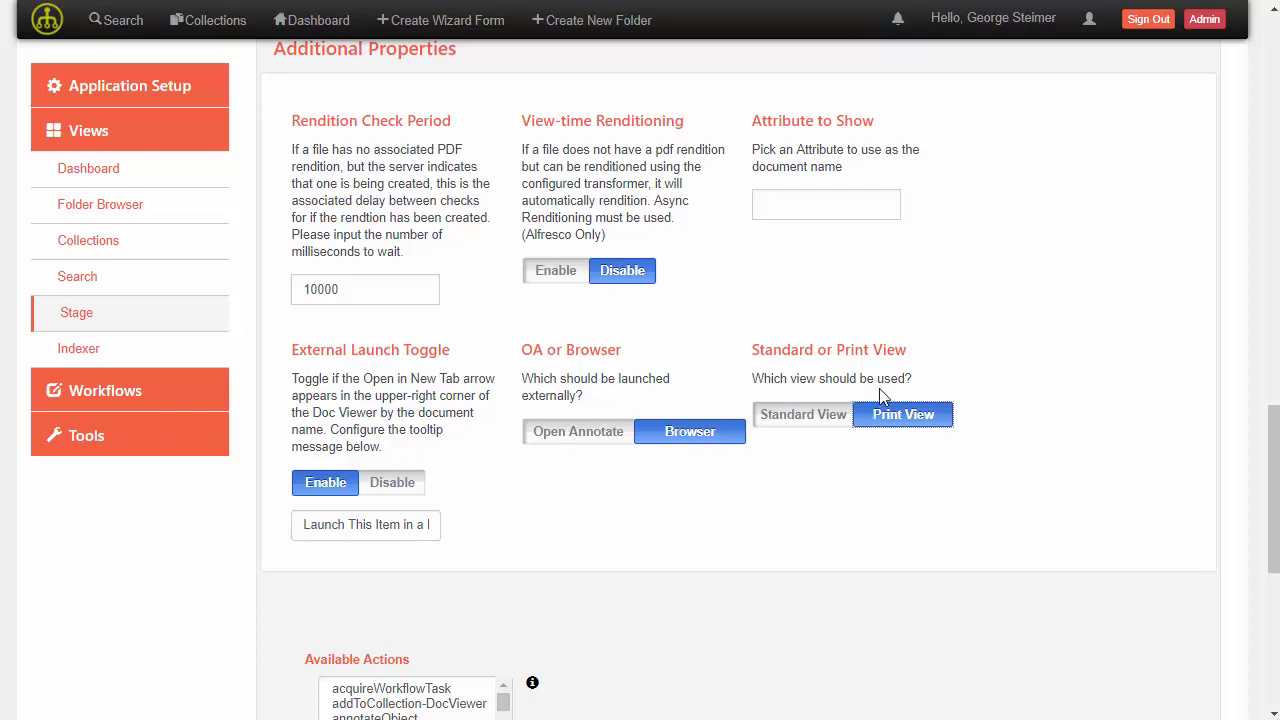
{"action": "left_click", "coordinate": [582, 448]}
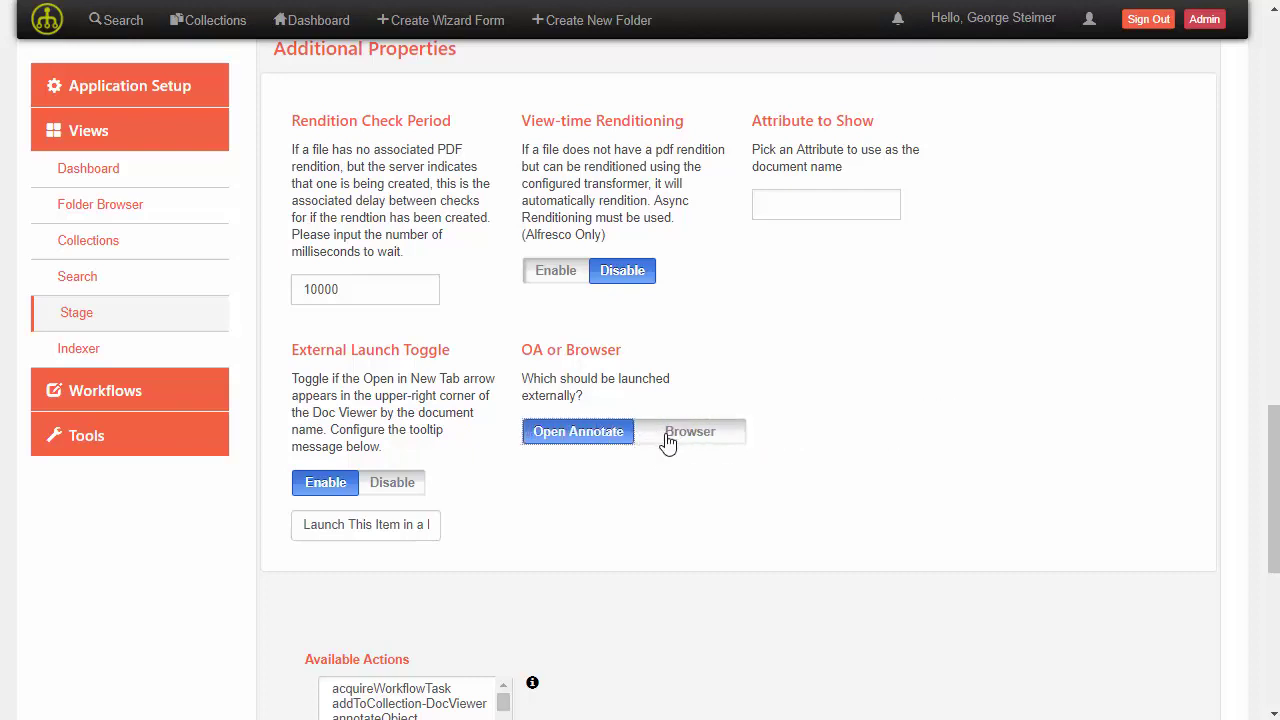
Add viewProperties and viewVersions to the document viewer's selected actions.
{"action": "scroll", "coordinate": [668, 443], "scroll_direction": "down", "scroll_amount": 5}
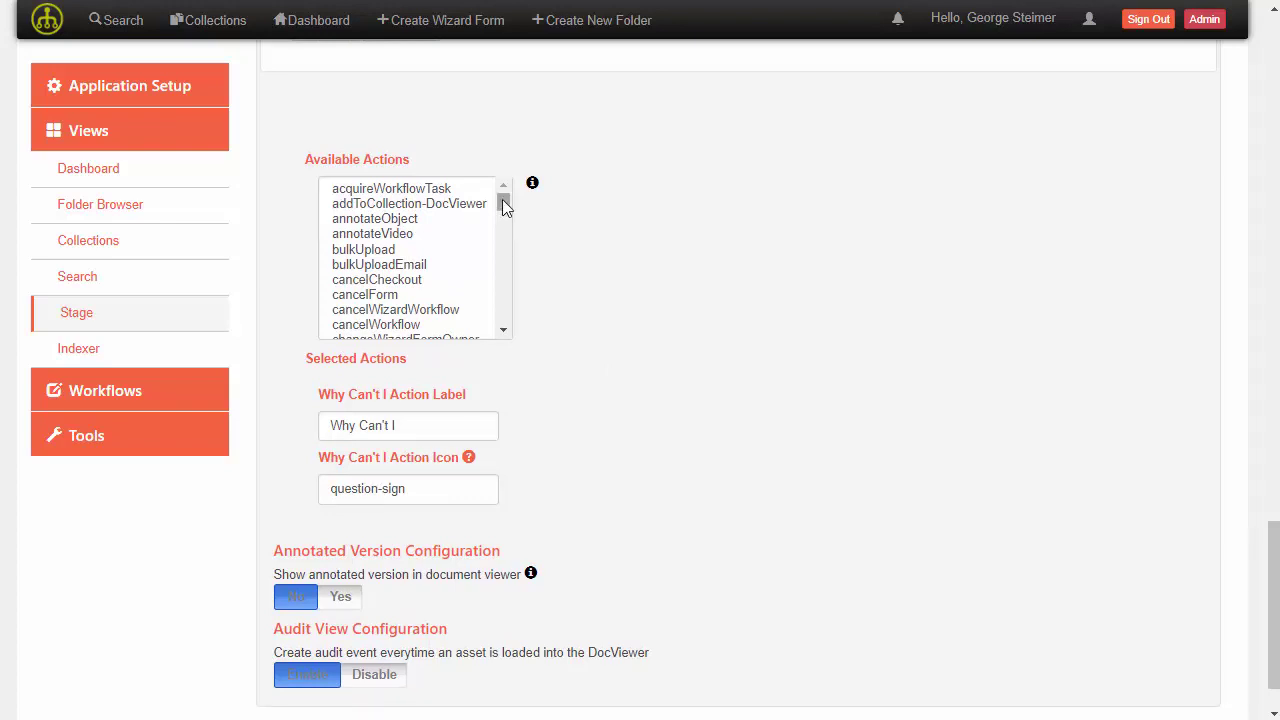
{"action": "left_click_drag", "start_coordinate": [503, 205], "coordinate": [503, 313]}
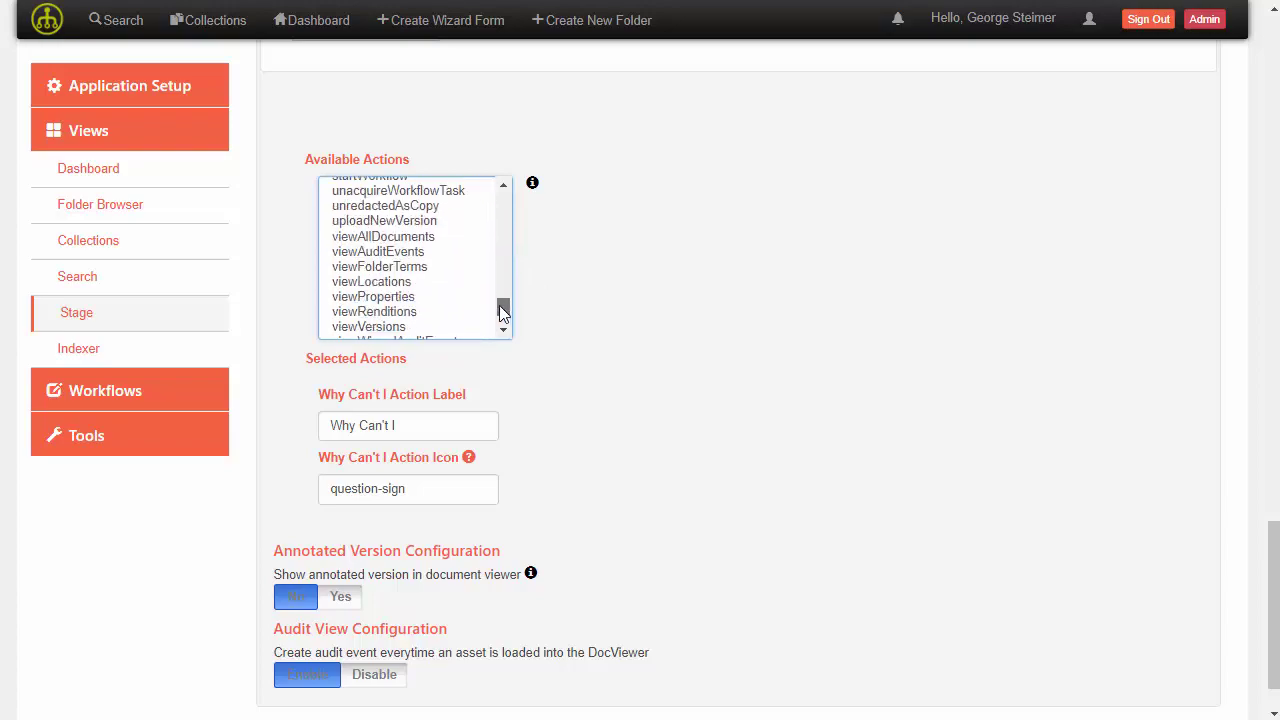
{"action": "double_click", "coordinate": [374, 298]}
{"action": "double_click", "coordinate": [382, 311]}
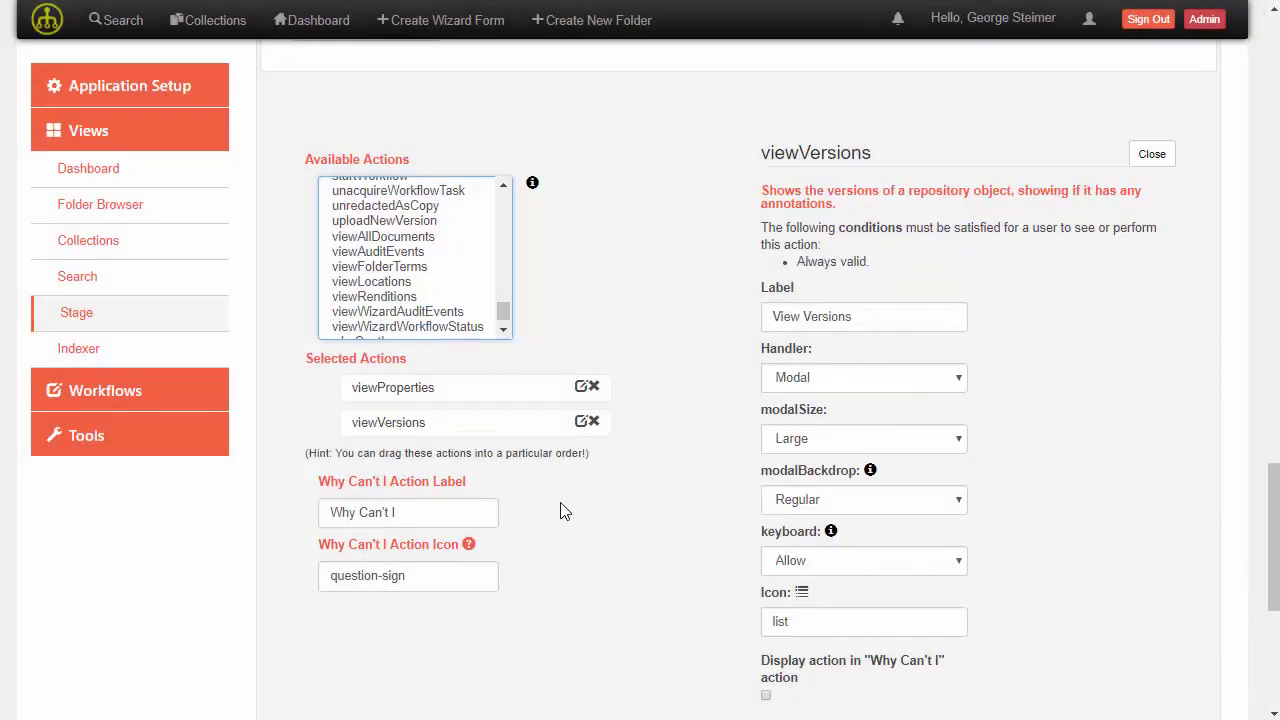
Set the viewProperties action's Auto launch to No and choose viewProperties as its form to display.
{"action": "left_click", "coordinate": [580, 387]}
{"action": "scroll", "coordinate": [641, 328], "scroll_direction": "down", "scroll_amount": 2}
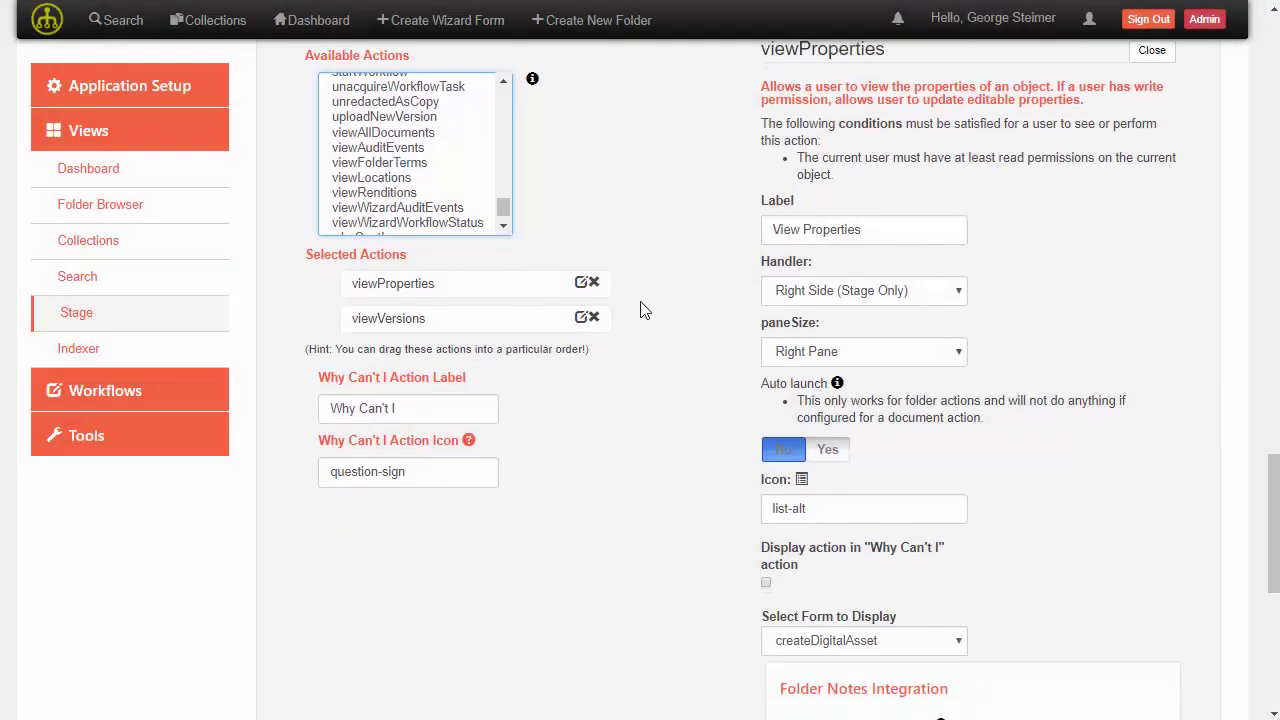
{"action": "scroll", "coordinate": [711, 306], "scroll_direction": "up", "scroll_amount": 1}
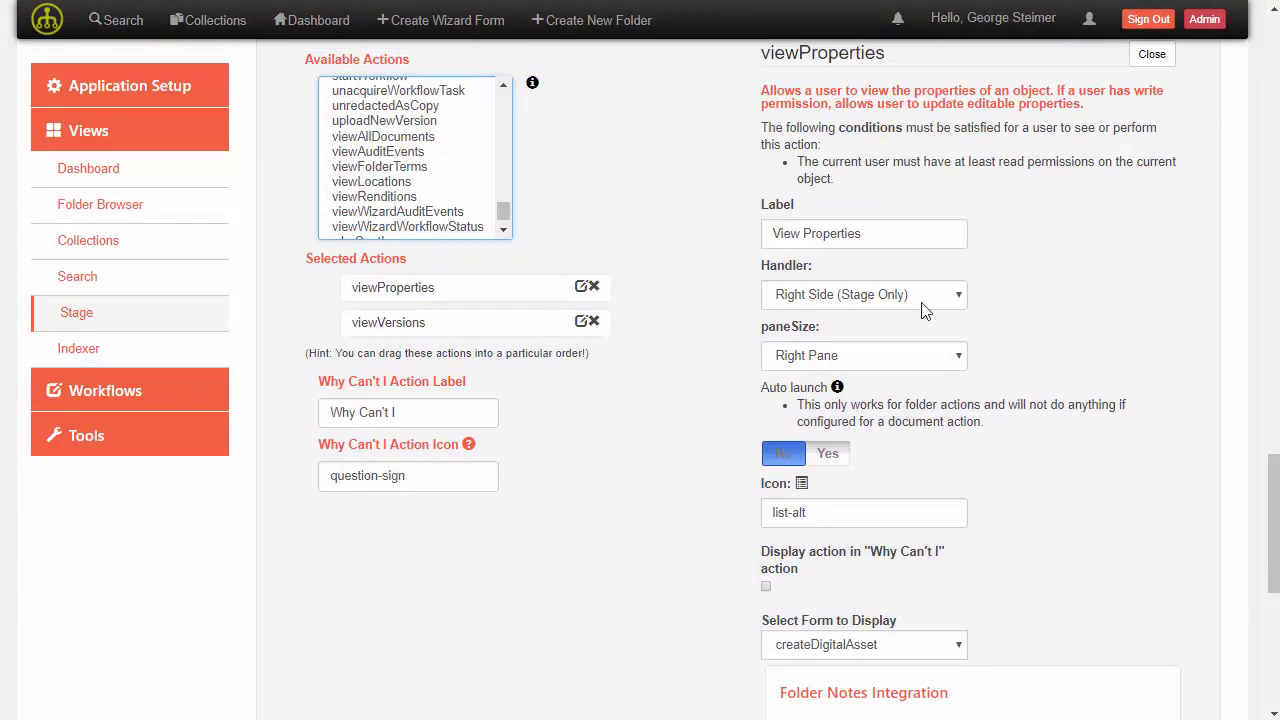
{"action": "left_click", "coordinate": [783, 453]}
{"action": "scroll", "coordinate": [740, 410], "scroll_direction": "down", "scroll_amount": 3}
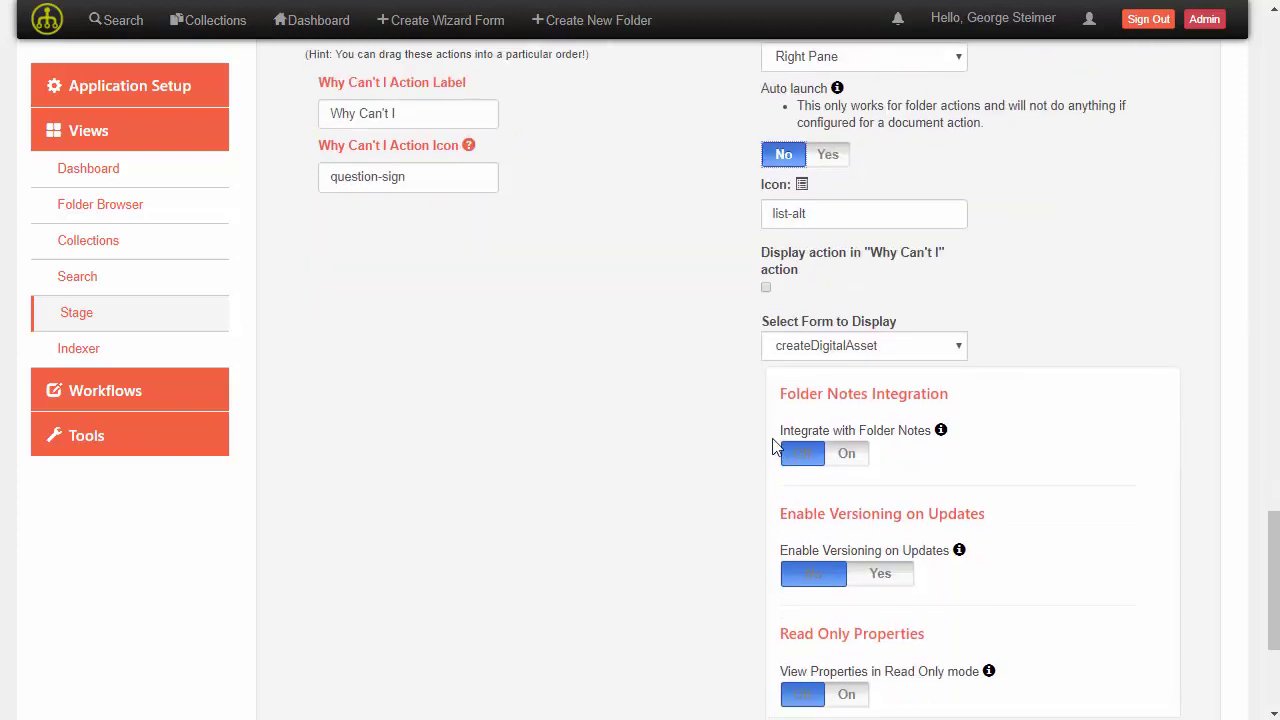
{"action": "left_click", "coordinate": [855, 349]}
{"action": "scroll", "coordinate": [870, 450], "scroll_direction": "down", "scroll_amount": 10}
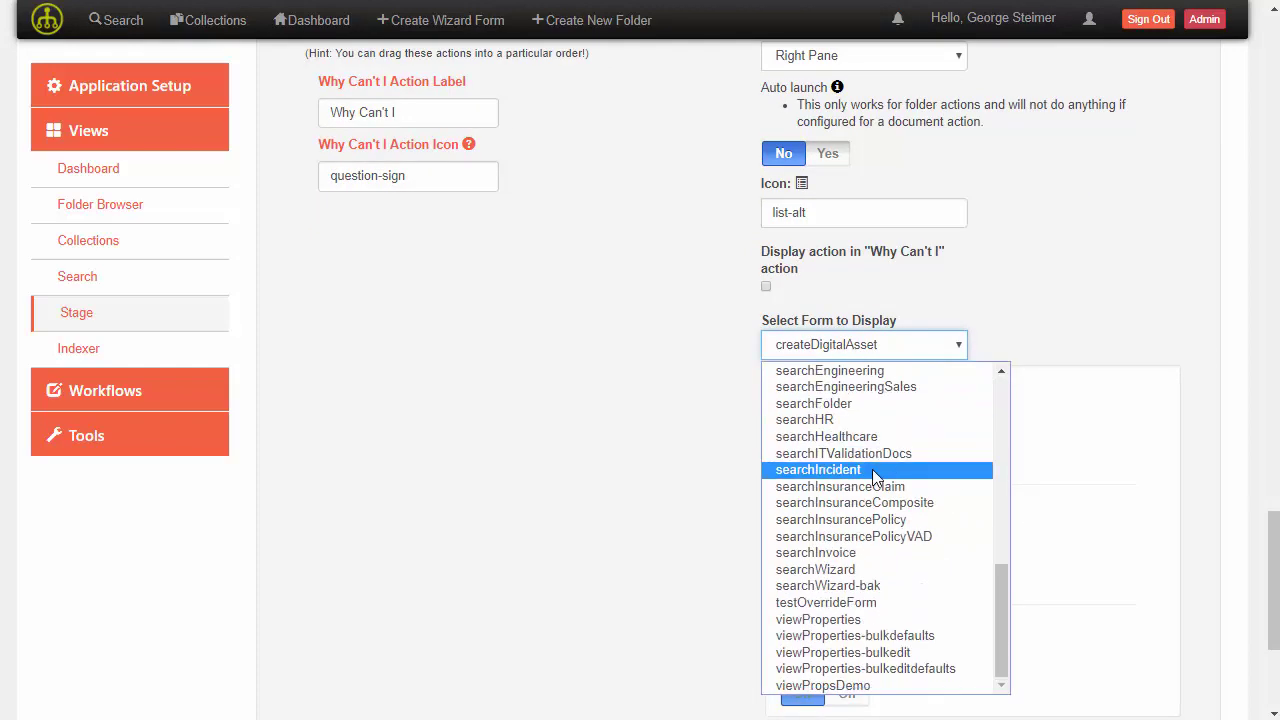
{"action": "left_click", "coordinate": [849, 619]}
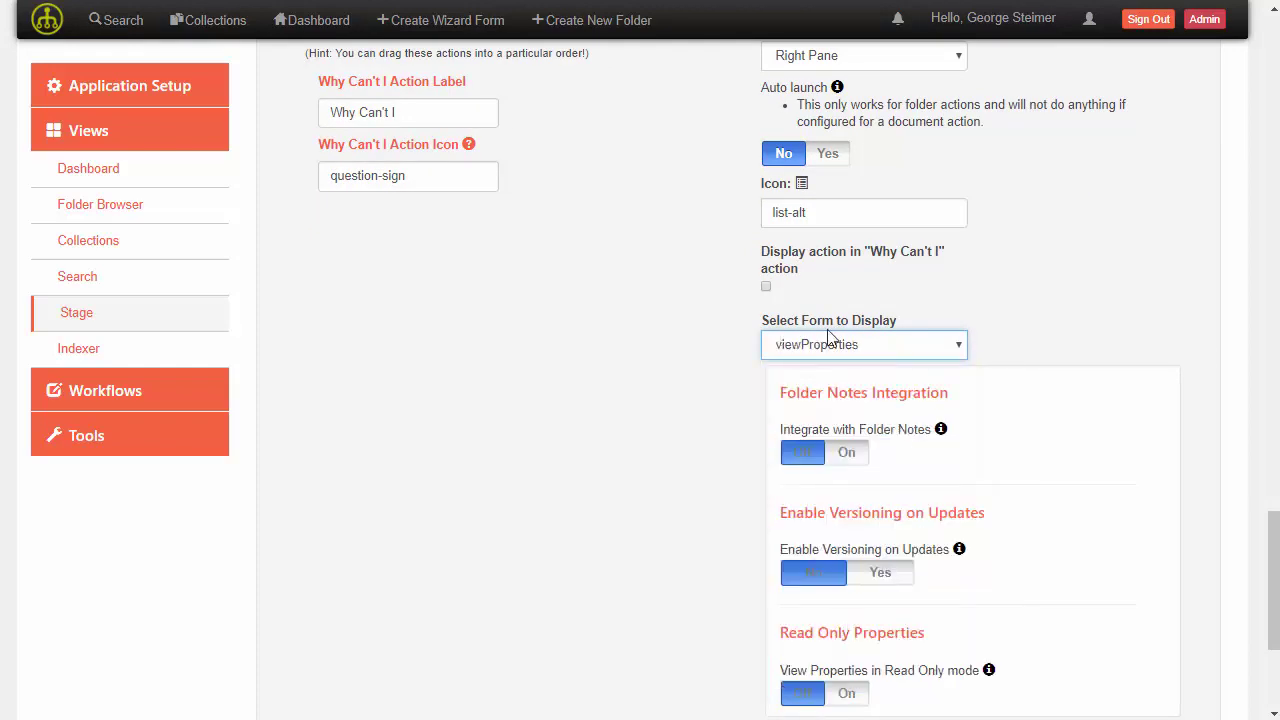
{"action": "scroll", "coordinate": [750, 370], "scroll_direction": "down", "scroll_amount": 1}
{"action": "scroll", "coordinate": [690, 390], "scroll_direction": "up", "scroll_amount": 4}
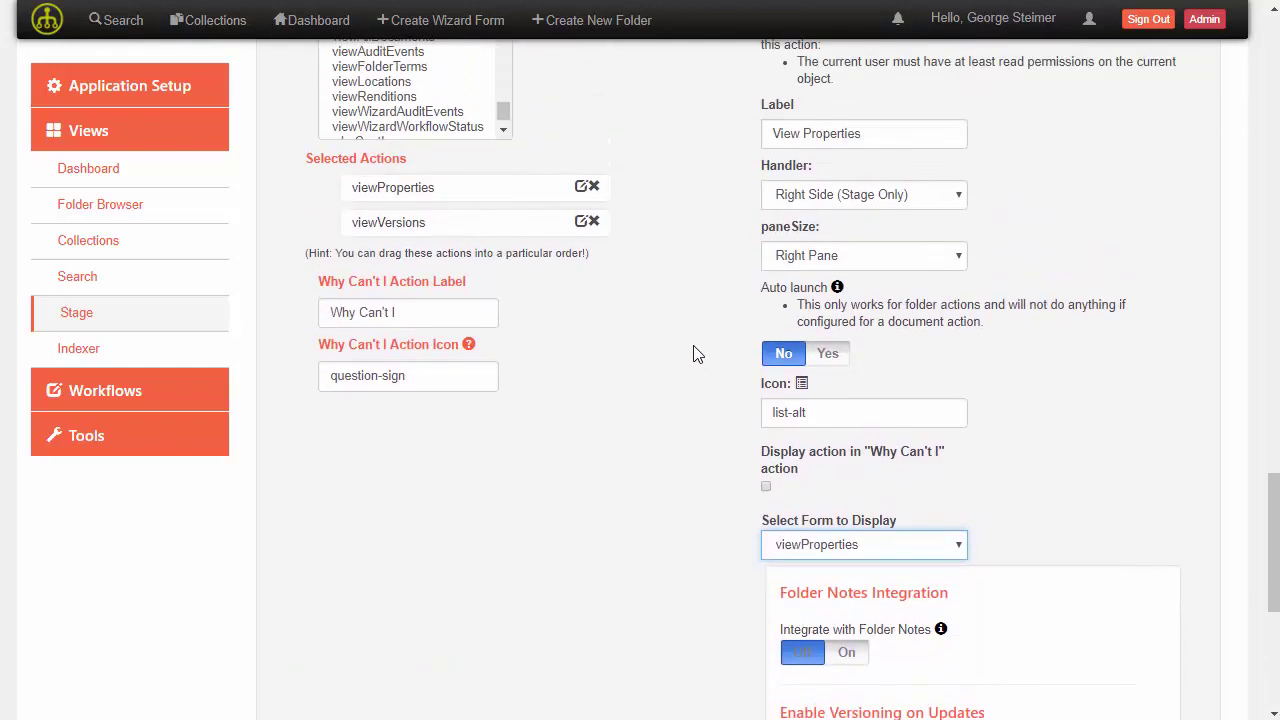
Set both Compare Versions and Revert versions to Yes for the viewVersions action.
{"action": "left_click", "coordinate": [581, 322]}
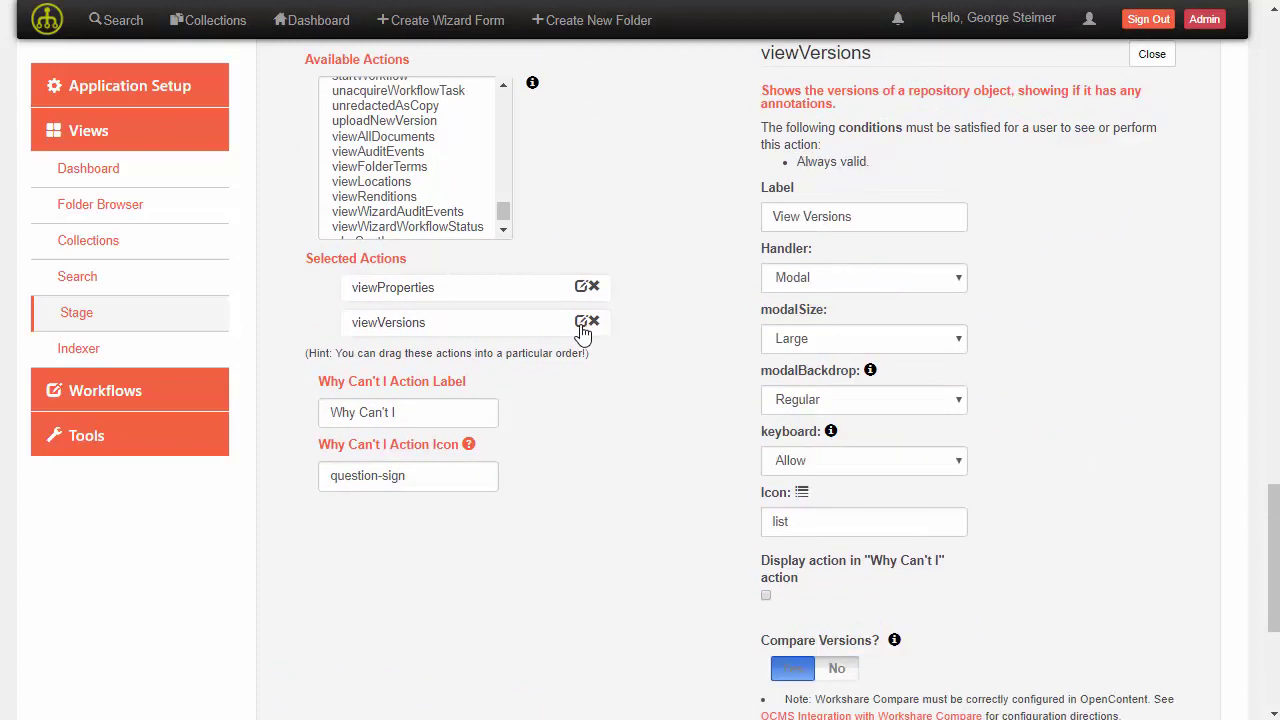
{"action": "scroll", "coordinate": [709, 263], "scroll_direction": "down", "scroll_amount": 1}
{"action": "scroll", "coordinate": [740, 275], "scroll_direction": "up", "scroll_amount": 2}
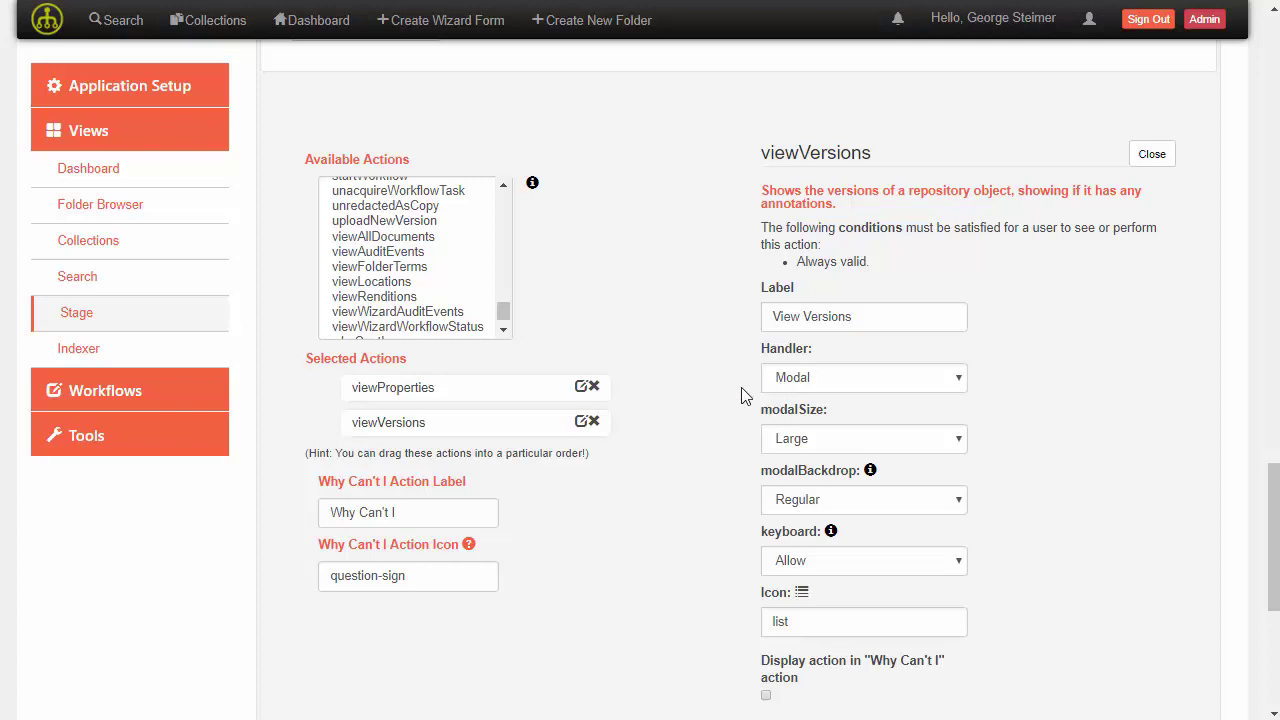
{"action": "scroll", "coordinate": [741, 387], "scroll_direction": "down", "scroll_amount": 3}
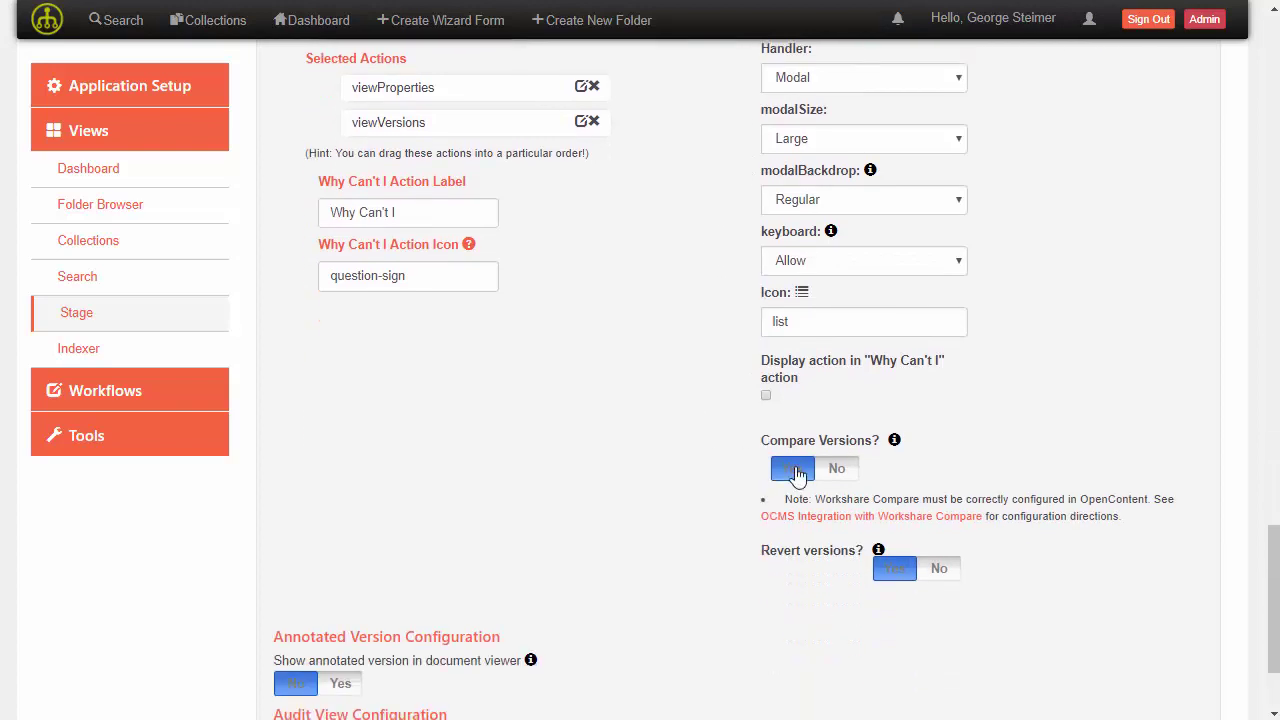
{"action": "left_click", "coordinate": [795, 472]}
{"action": "left_click", "coordinate": [843, 477]}
{"action": "left_click", "coordinate": [845, 478]}
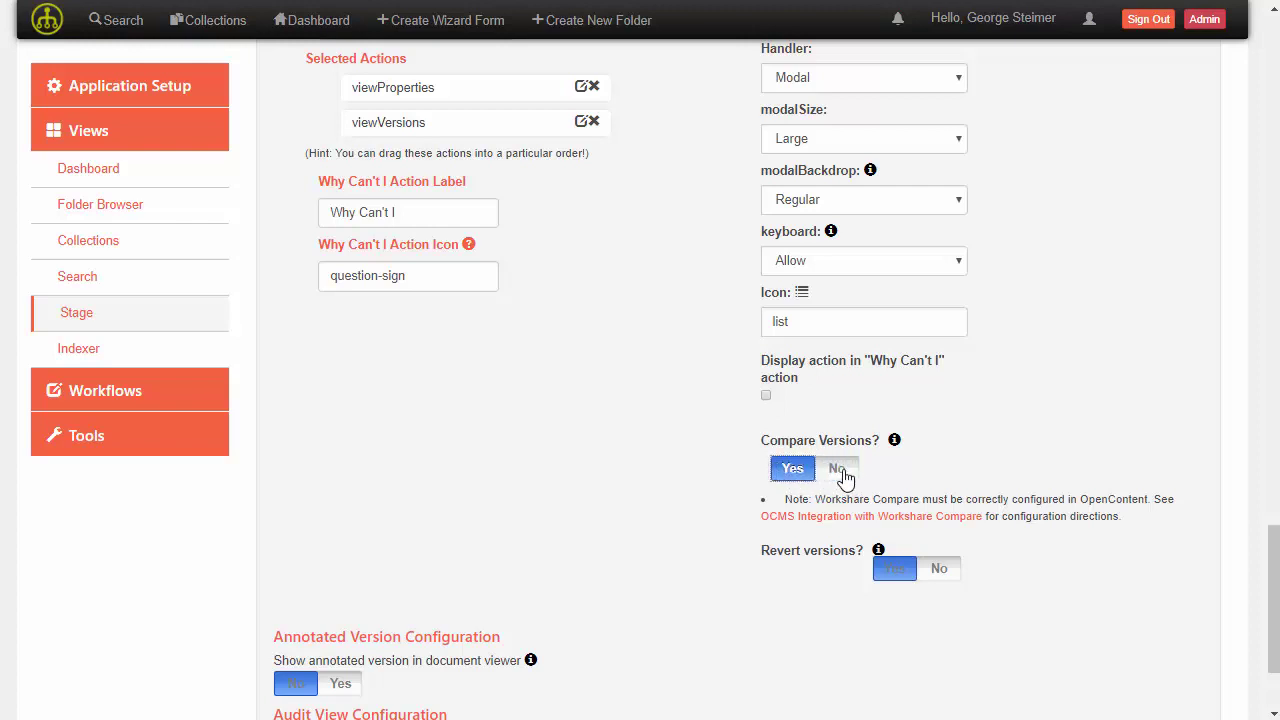
{"action": "left_click", "coordinate": [845, 478]}
{"action": "left_click", "coordinate": [792, 470]}
{"action": "left_click", "coordinate": [899, 582]}
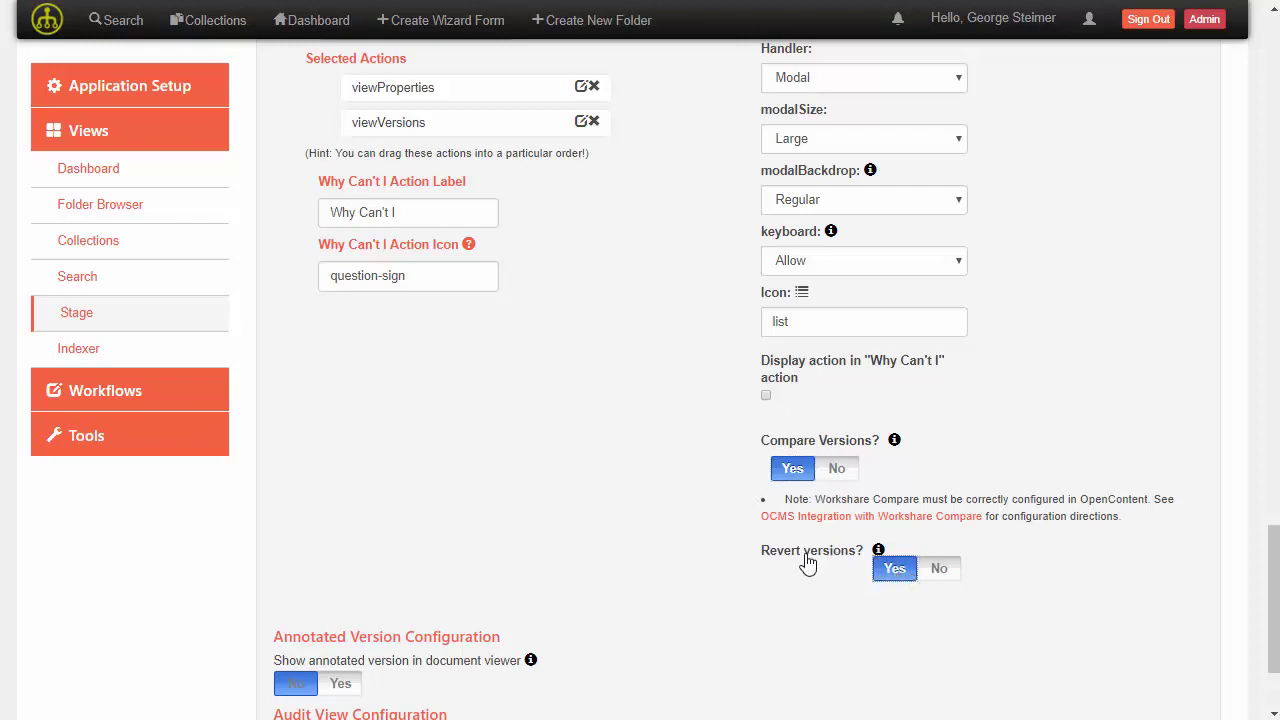
Add checkout, checkin and cancelCheckout to the document viewer's selected actions.
{"action": "scroll", "coordinate": [672, 510], "scroll_direction": "up", "scroll_amount": 3}
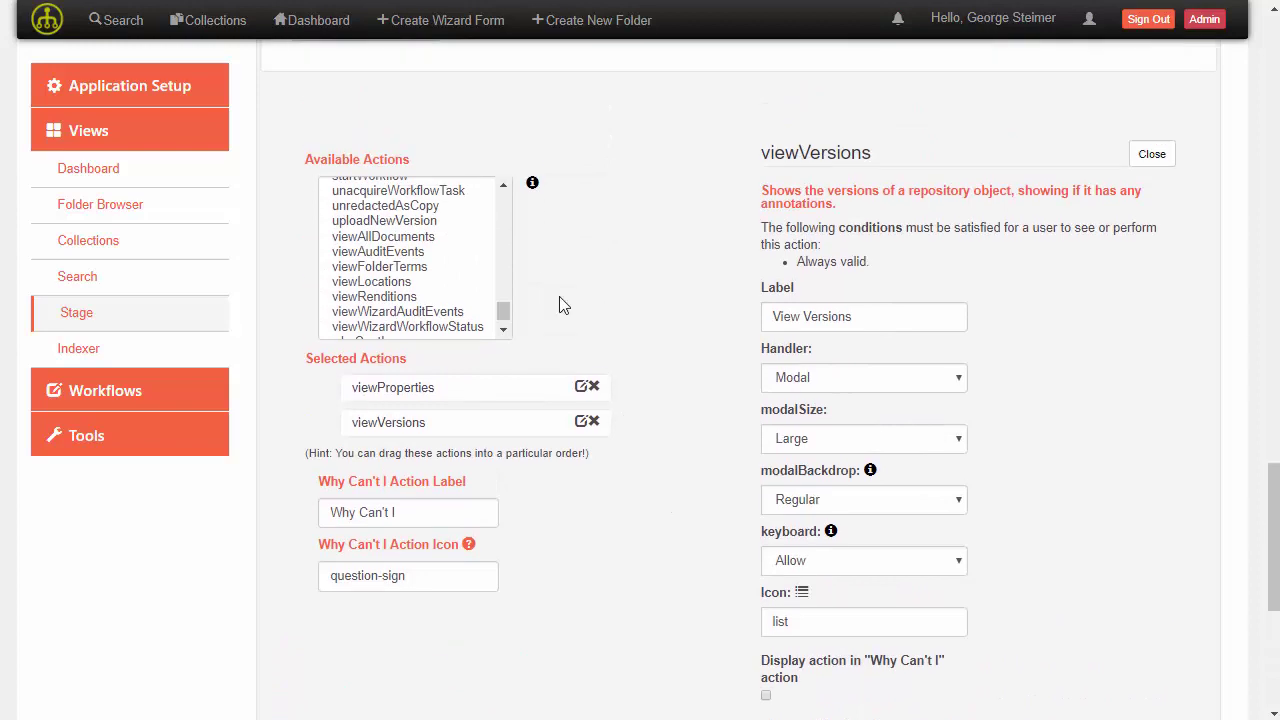
{"action": "scroll", "coordinate": [507, 218], "scroll_direction": "up", "scroll_amount": 10}
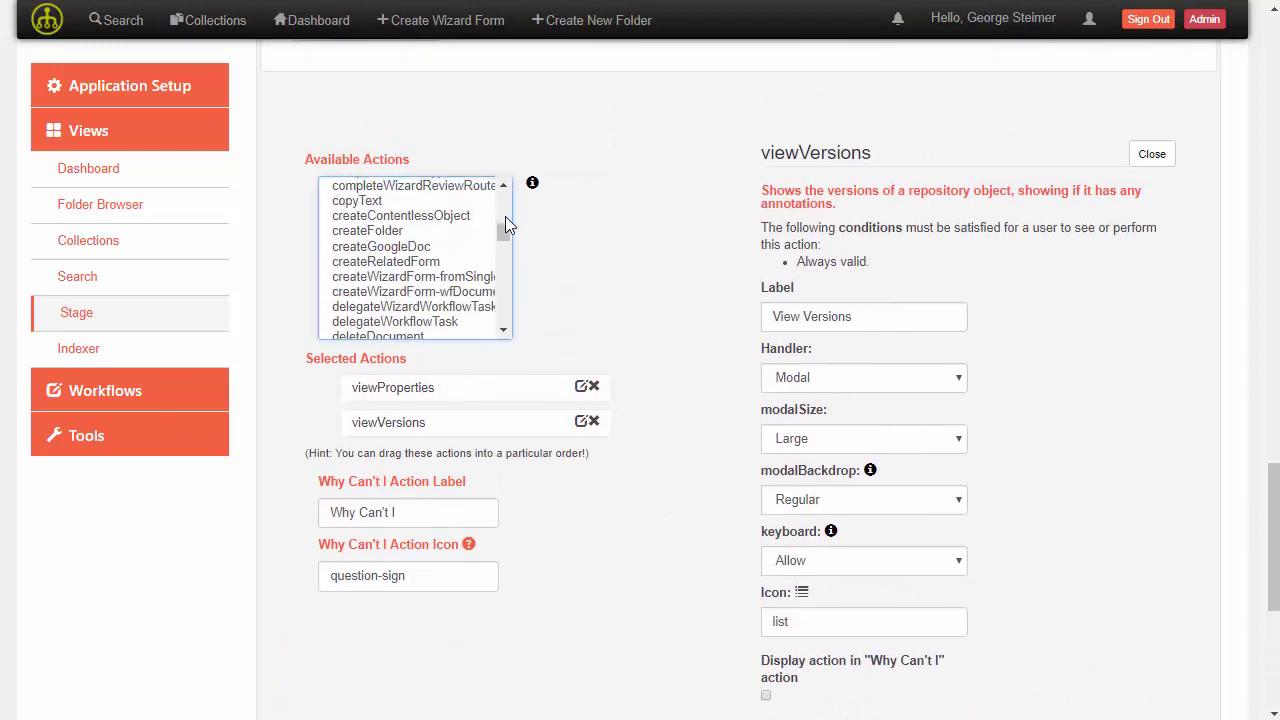
{"action": "scroll", "coordinate": [557, 290], "scroll_direction": "up", "scroll_amount": 1}
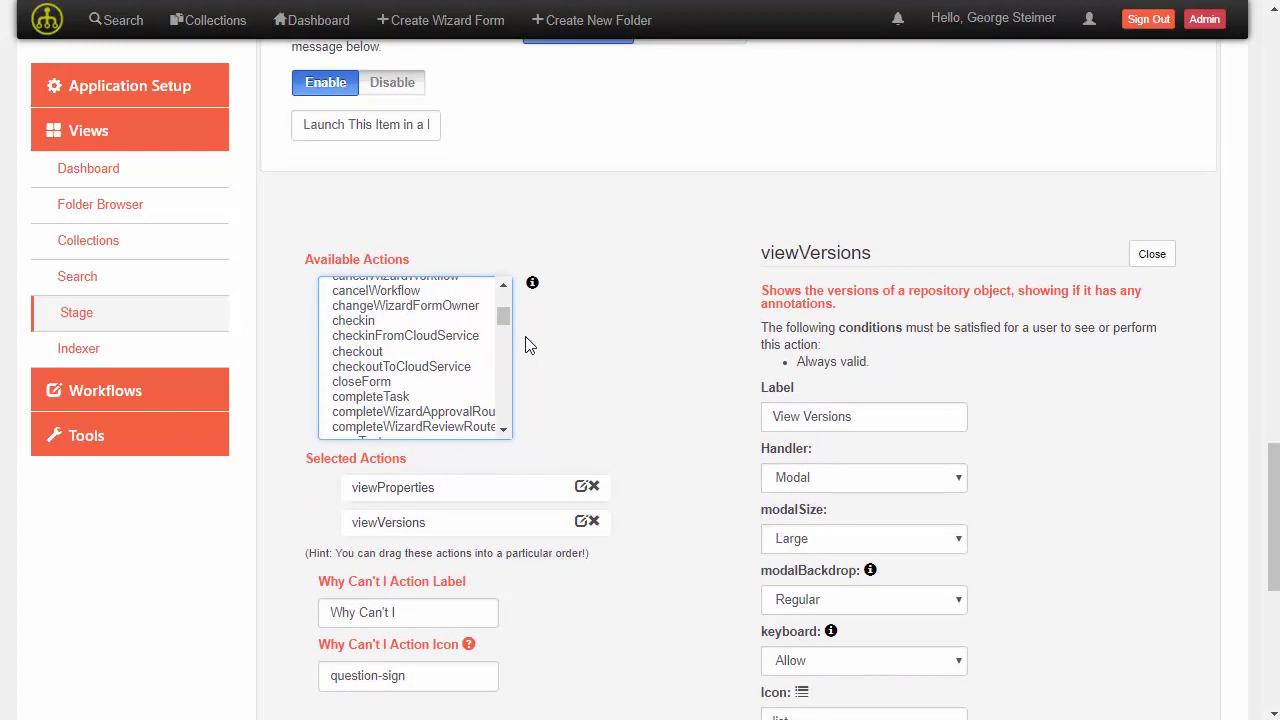
{"action": "left_click", "coordinate": [365, 352]}
{"action": "left_click", "coordinate": [360, 321]}
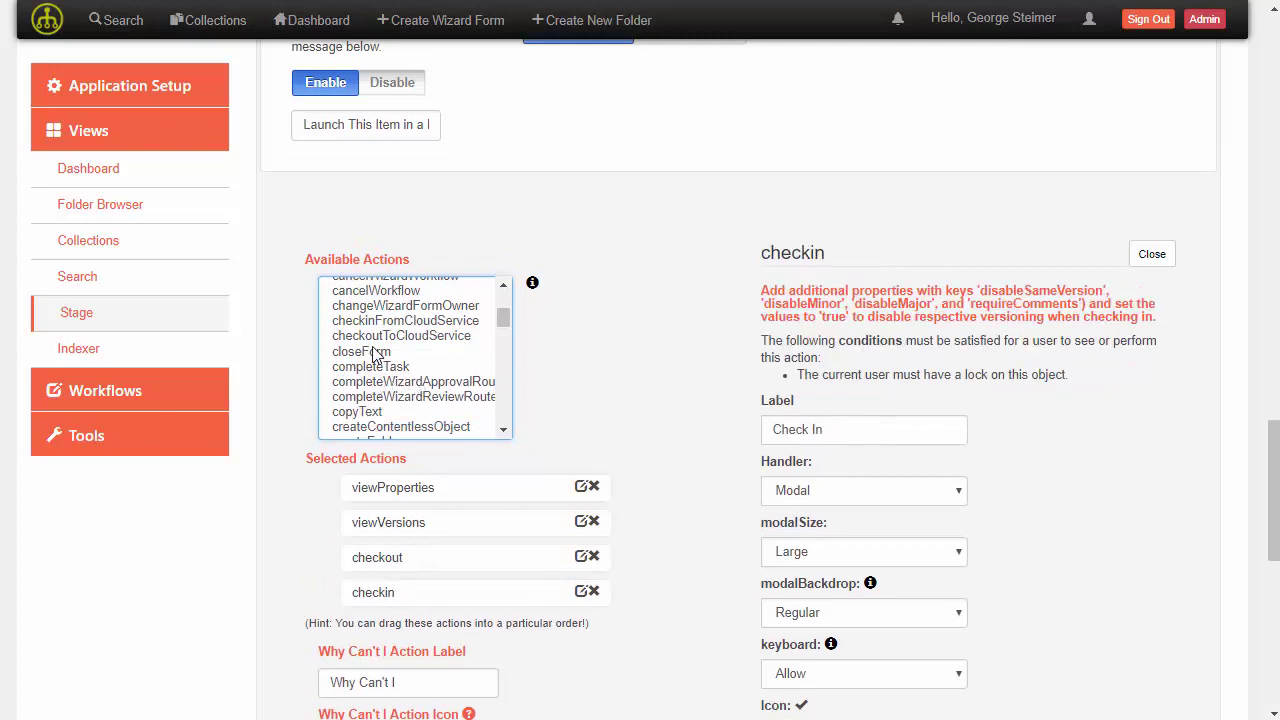
{"action": "scroll", "coordinate": [375, 385], "scroll_direction": "up", "scroll_amount": 2}
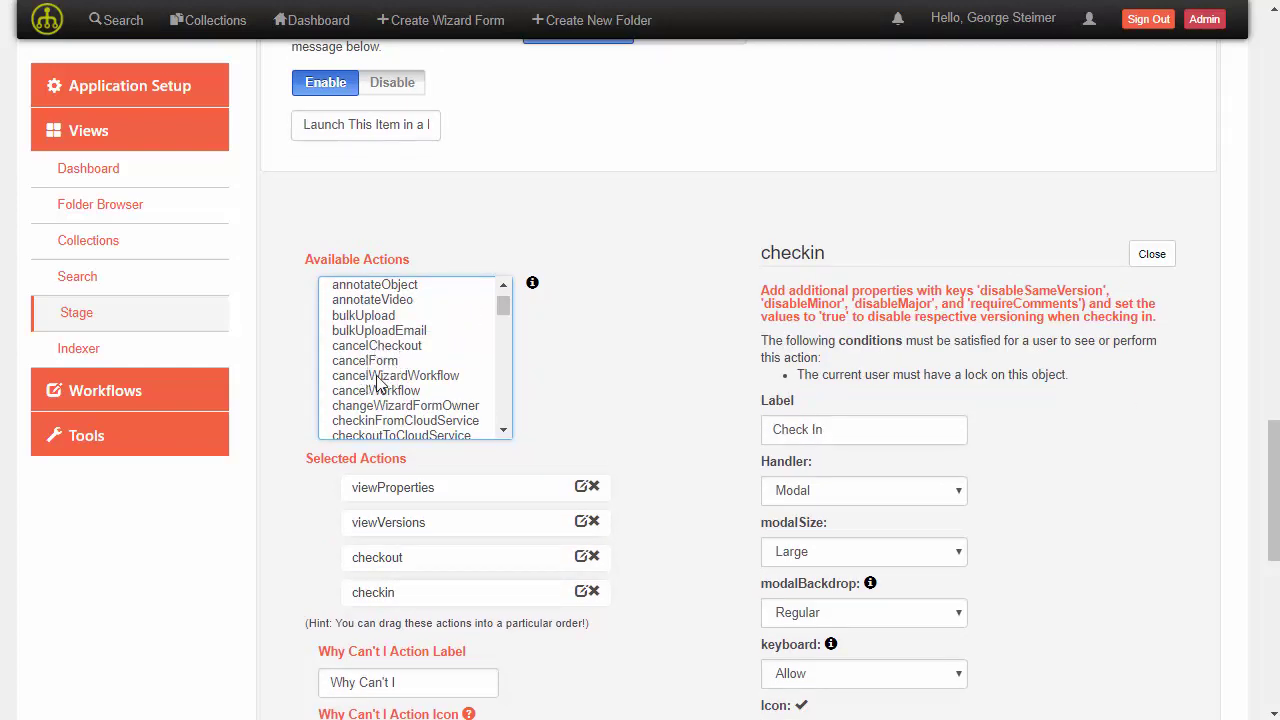
{"action": "left_click", "coordinate": [377, 347]}
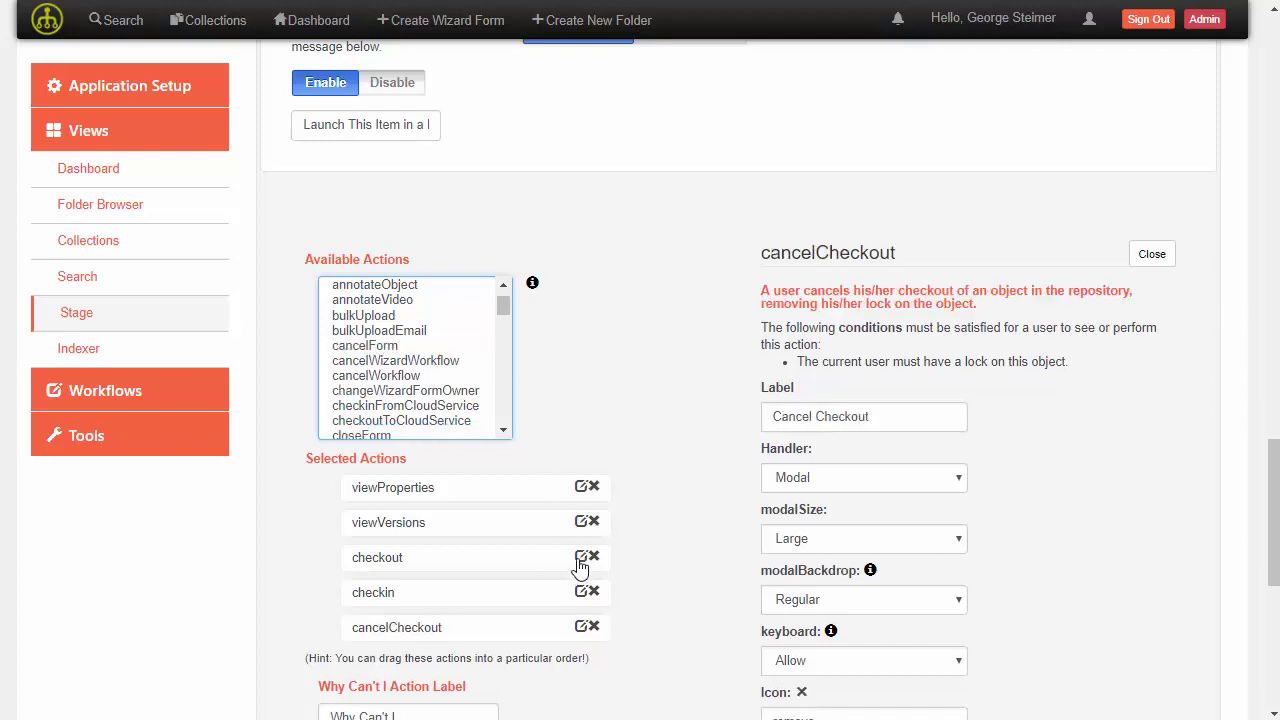
Configure checkin to disable same and major version check-ins, keep minor version check-ins enabled, and not require comments.
{"action": "left_click", "coordinate": [581, 557]}
{"action": "scroll", "coordinate": [687, 485], "scroll_direction": "down", "scroll_amount": 3}
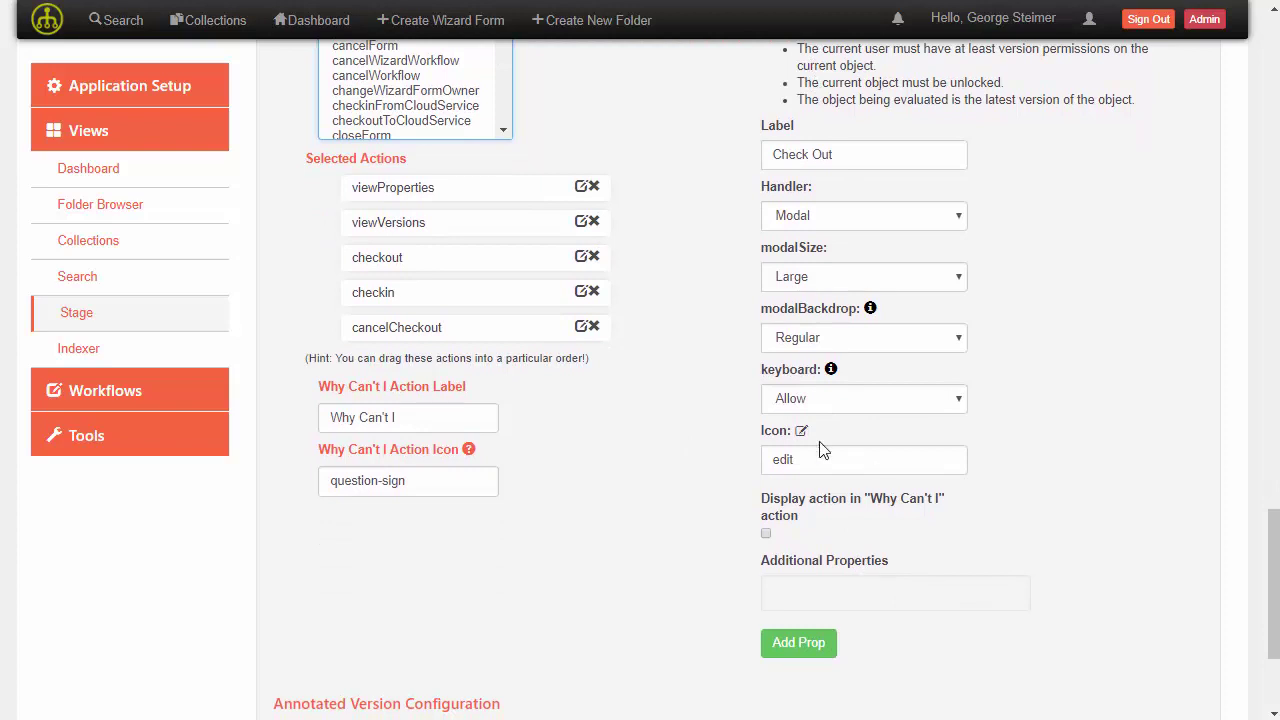
{"action": "left_click", "coordinate": [581, 291]}
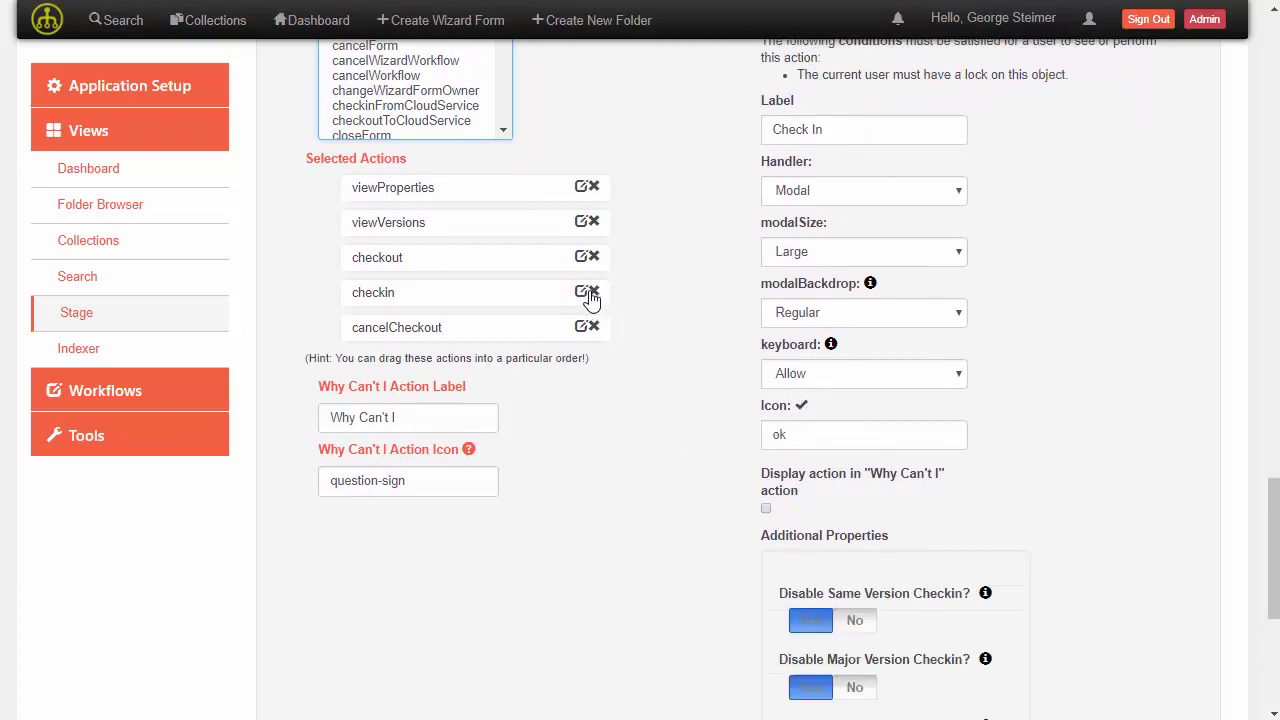
{"action": "scroll", "coordinate": [700, 262], "scroll_direction": "up", "scroll_amount": 1}
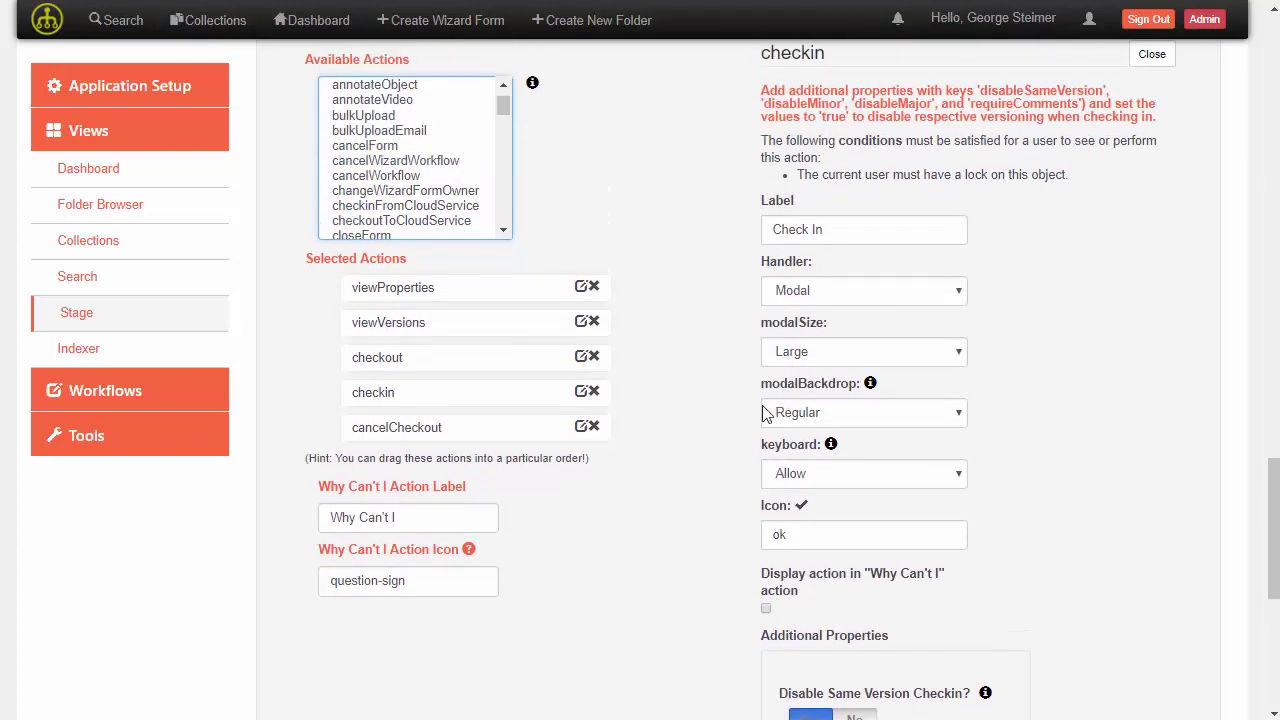
{"action": "scroll", "coordinate": [720, 298], "scroll_direction": "down", "scroll_amount": 1}
{"action": "scroll", "coordinate": [705, 298], "scroll_direction": "down", "scroll_amount": 2}
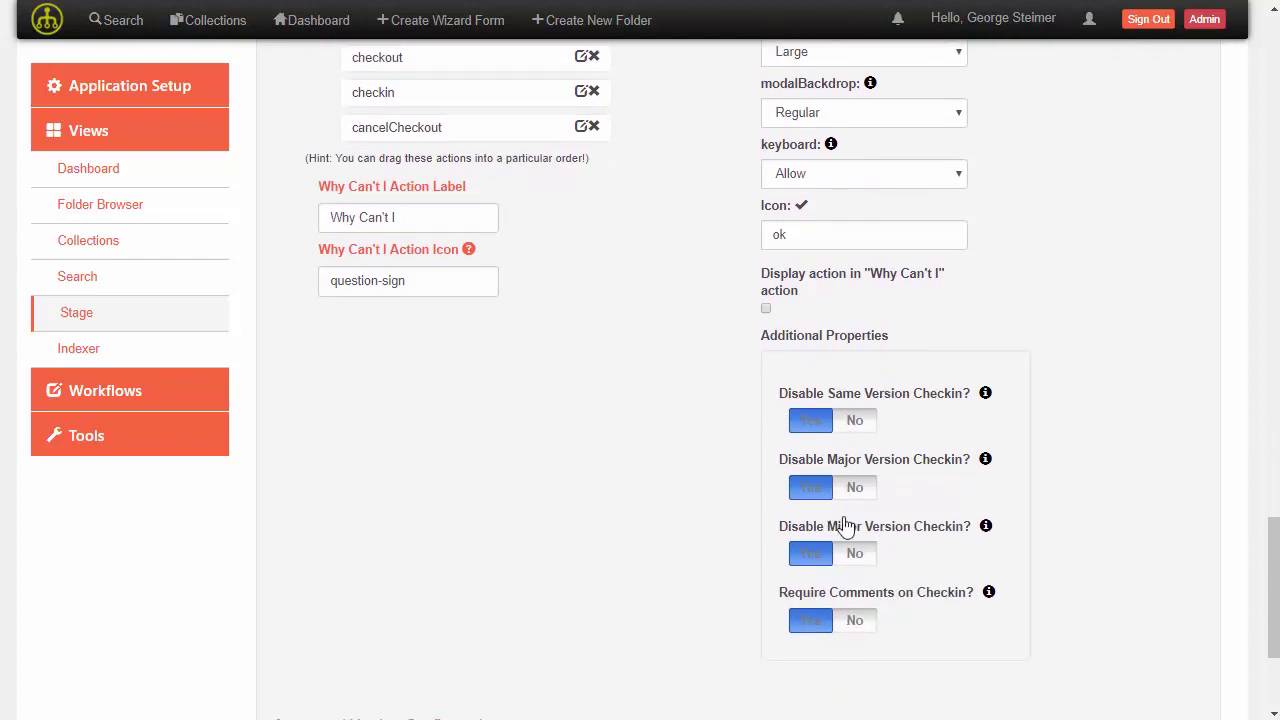
{"action": "left_click", "coordinate": [811, 421]}
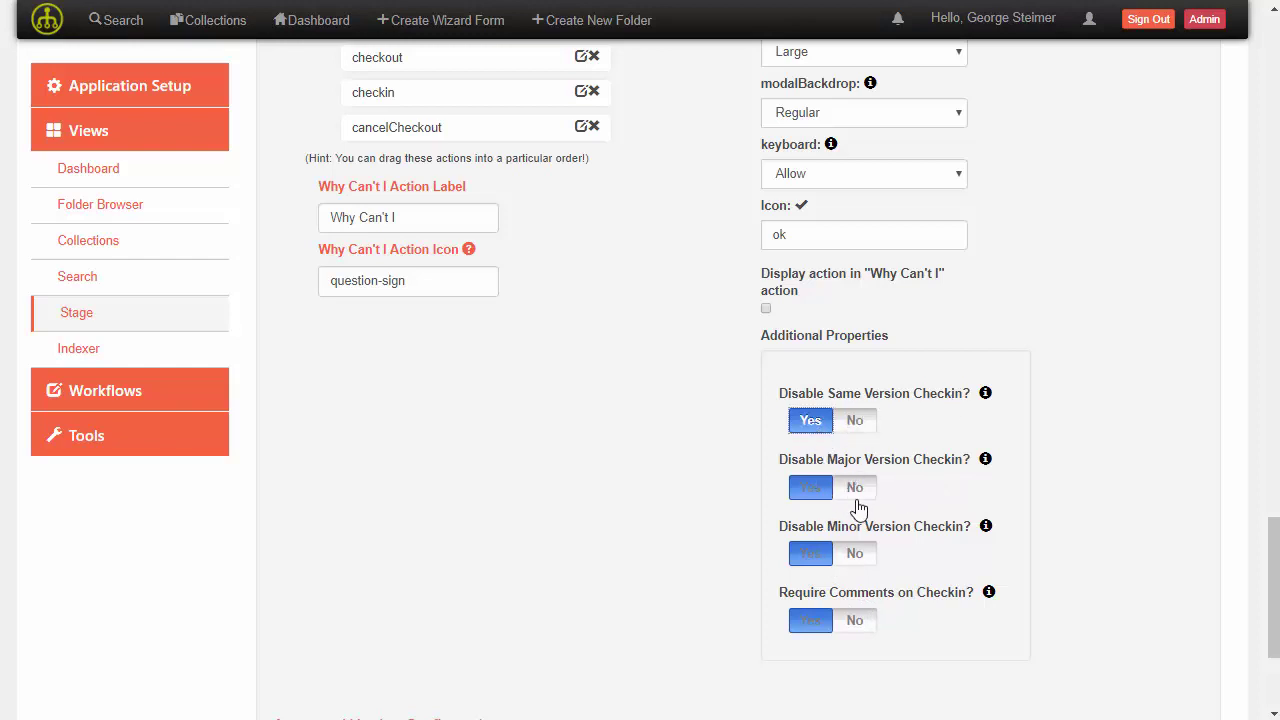
{"action": "left_click", "coordinate": [818, 494]}
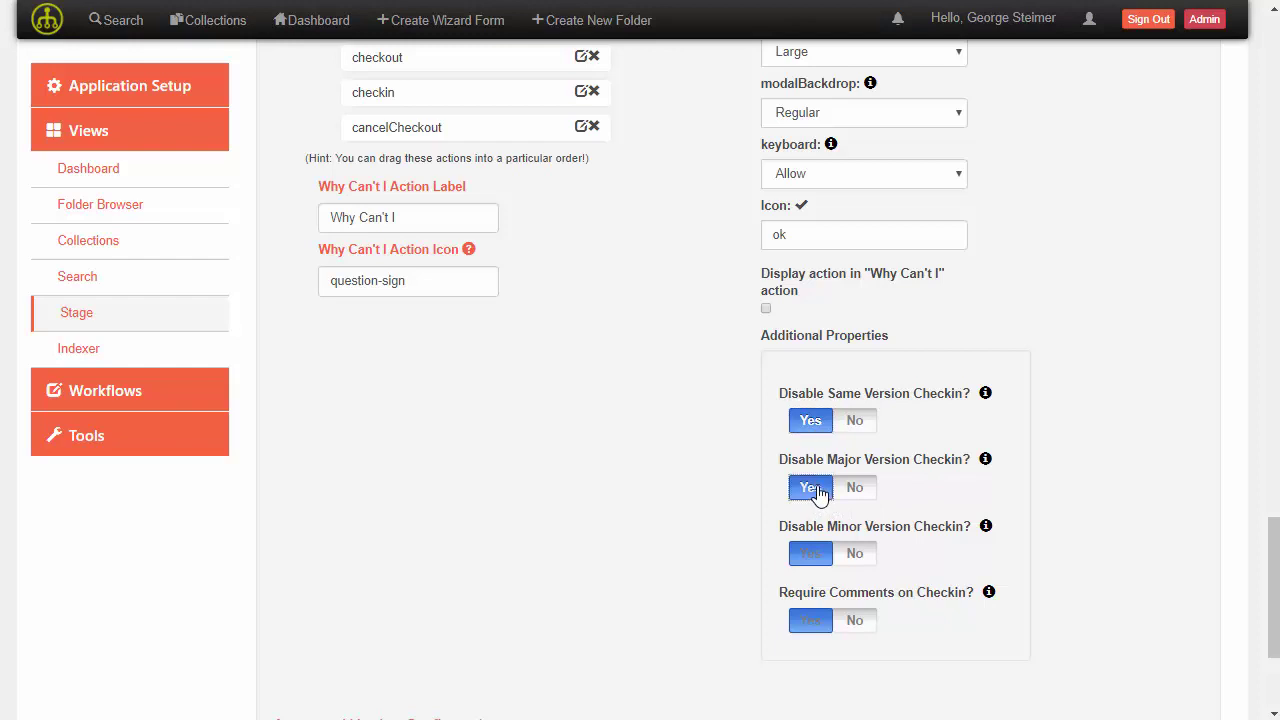
{"action": "left_click", "coordinate": [852, 554]}
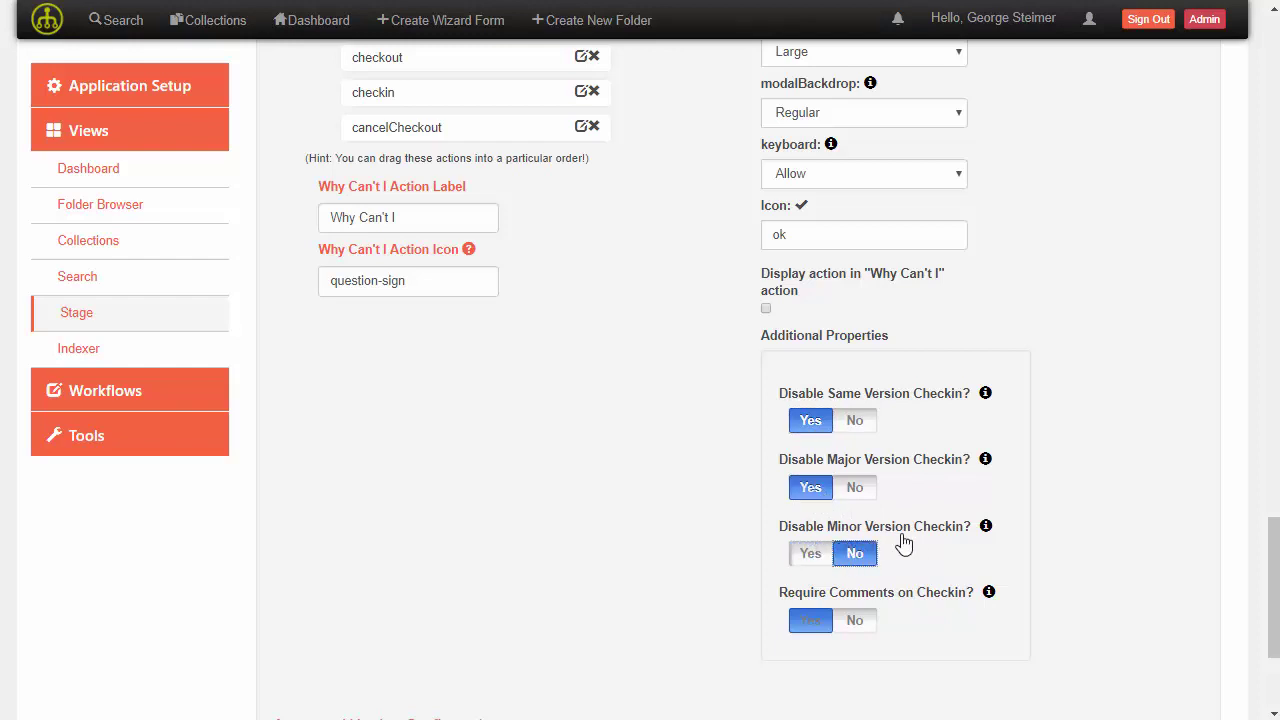
{"action": "left_click", "coordinate": [845, 625]}
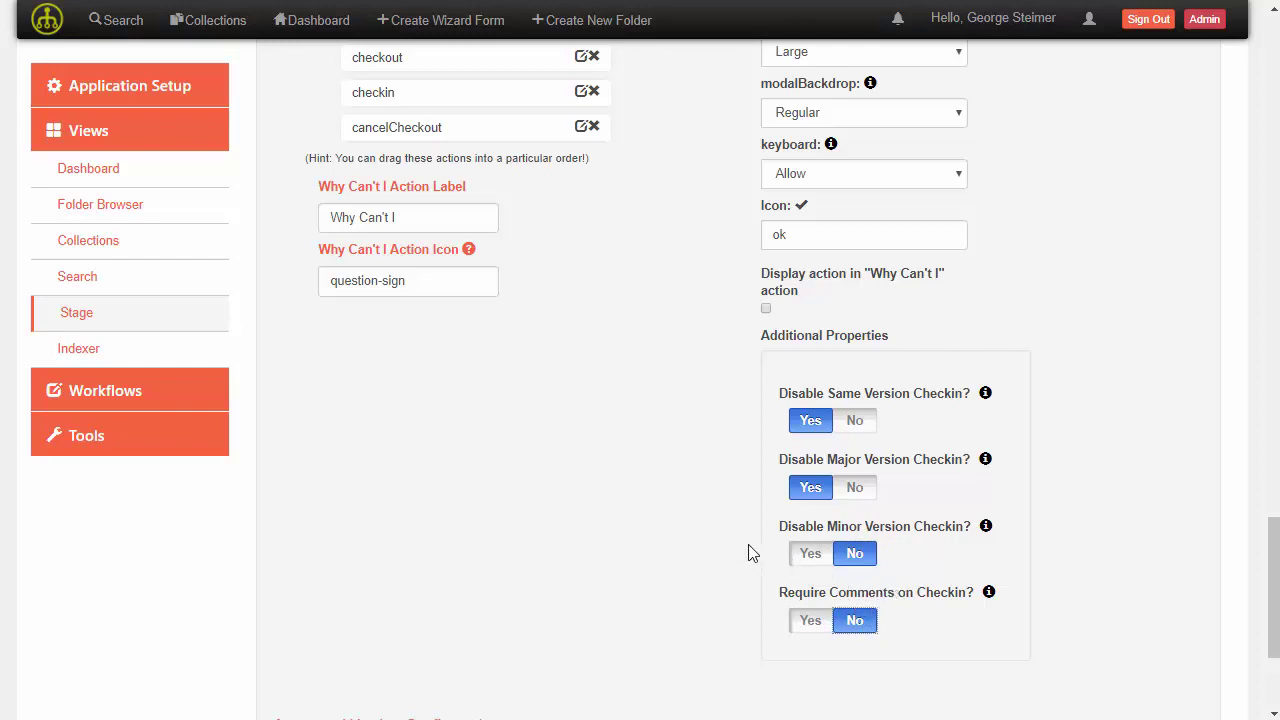
Set the cancelCheckout action's cloud service check for the selected document to No.
{"action": "scroll", "coordinate": [660, 300], "scroll_direction": "up", "scroll_amount": 1}
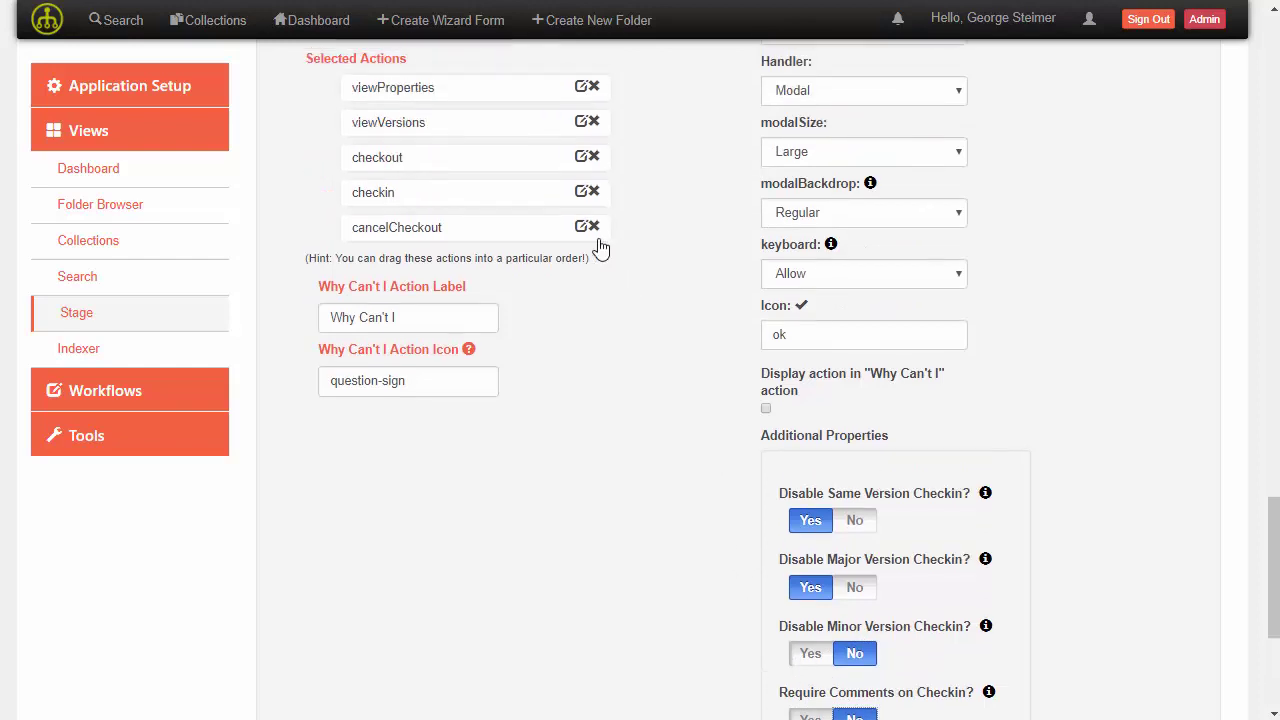
{"action": "left_click", "coordinate": [581, 227]}
{"action": "scroll", "coordinate": [641, 372], "scroll_direction": "up", "scroll_amount": 3}
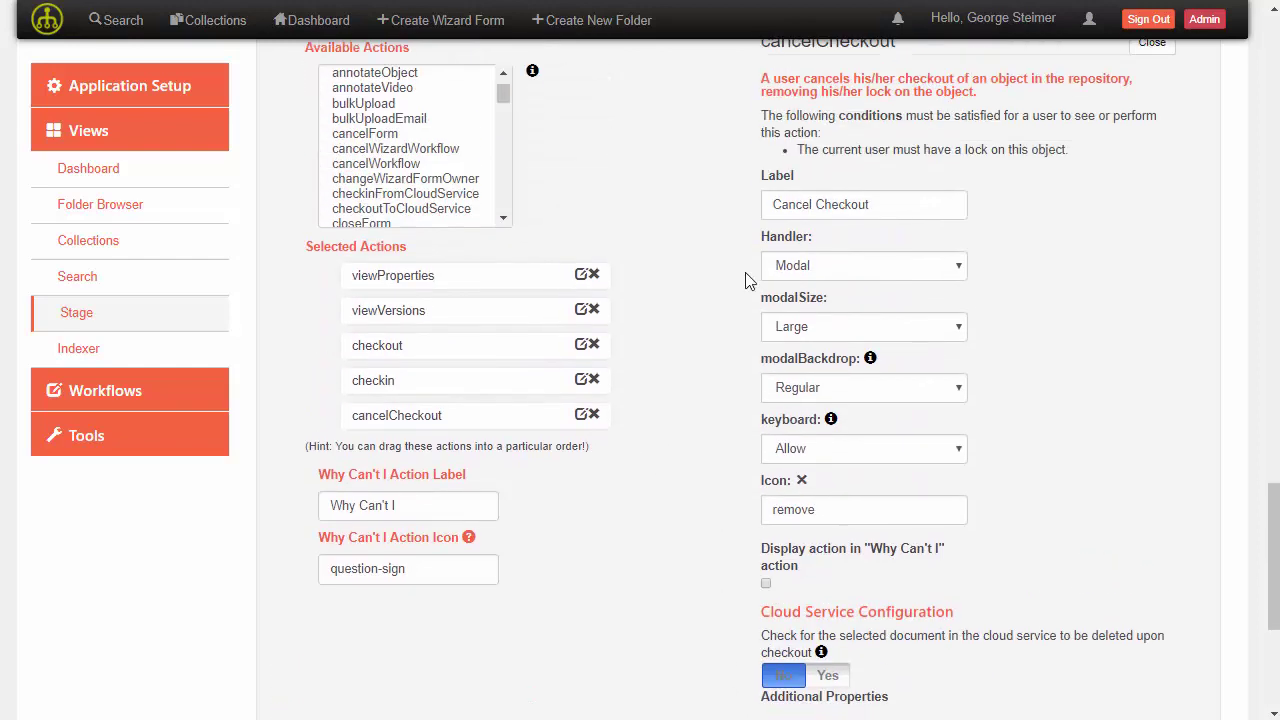
{"action": "scroll", "coordinate": [717, 403], "scroll_direction": "down", "scroll_amount": 2}
{"action": "scroll", "coordinate": [715, 396], "scroll_direction": "down", "scroll_amount": 1}
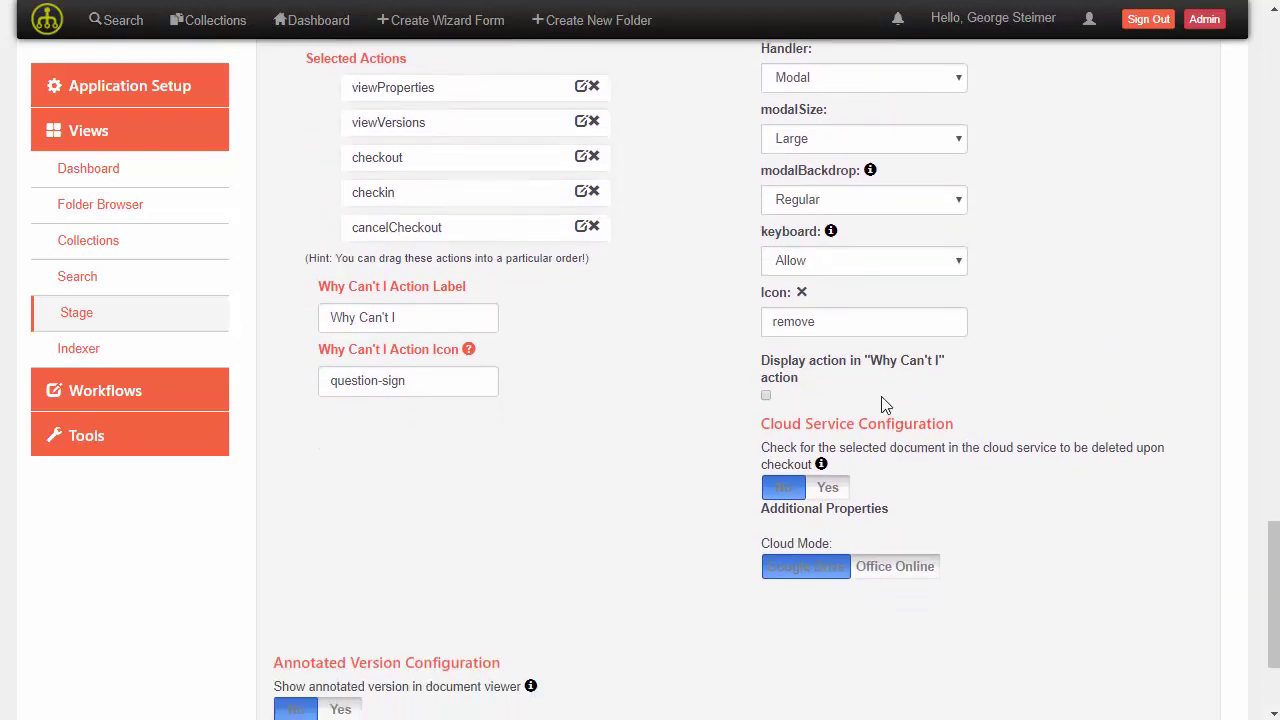
{"action": "left_click", "coordinate": [786, 497]}
Add sendNotification to the document viewer's selected actions and bring up its Advanced Properties.
{"action": "scroll", "coordinate": [585, 314], "scroll_direction": "up", "scroll_amount": 3}
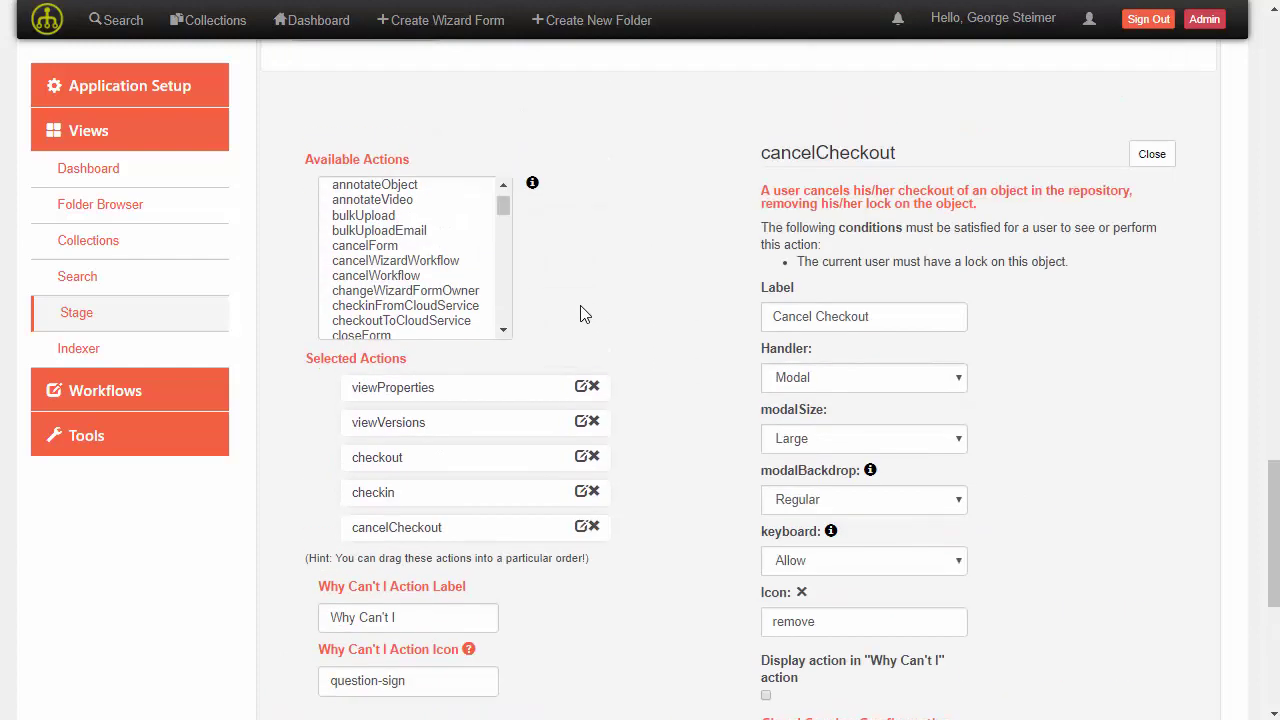
{"action": "left_click", "coordinate": [507, 235]}
{"action": "scroll", "coordinate": [508, 290], "scroll_direction": "down", "scroll_amount": 2}
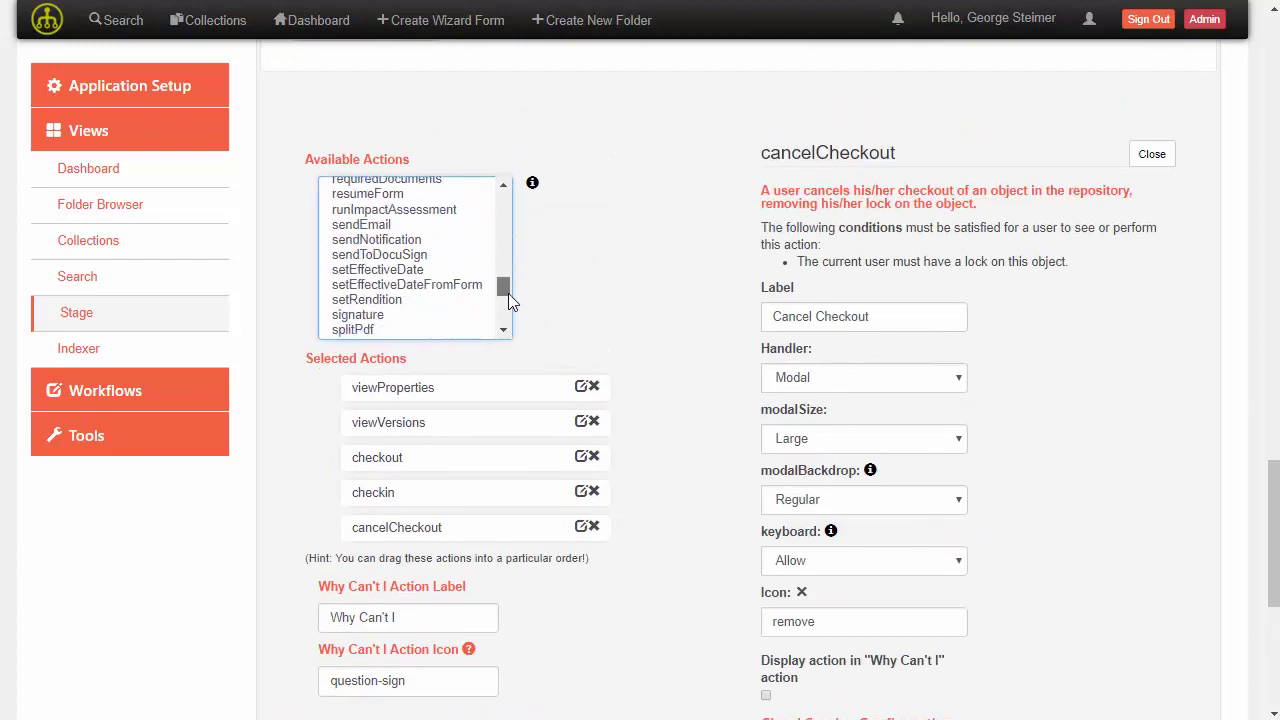
{"action": "double_click", "coordinate": [376, 222]}
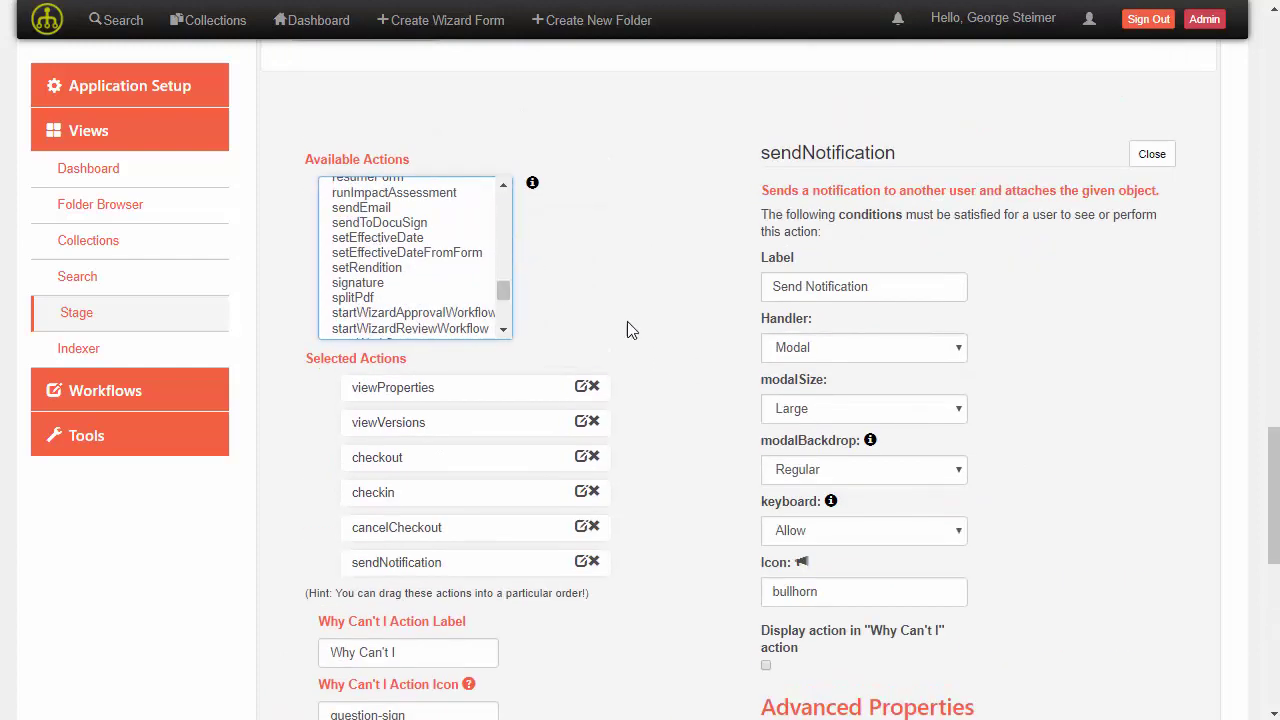
{"action": "scroll", "coordinate": [686, 380], "scroll_direction": "down", "scroll_amount": 2}
{"action": "scroll", "coordinate": [688, 387], "scroll_direction": "down", "scroll_amount": 2}
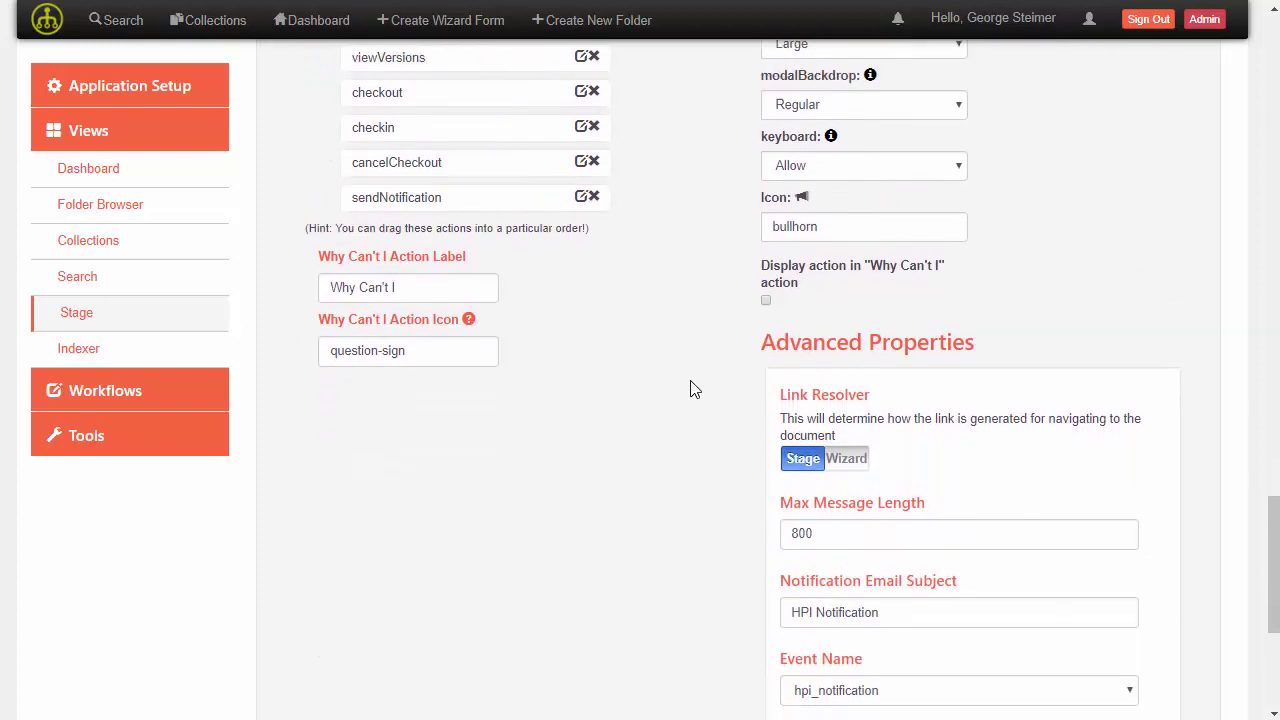
Review the sendNotification action's advanced properties and add deleteDocument to the document viewer's selected actions.
{"action": "scroll", "coordinate": [670, 400], "scroll_direction": "up", "scroll_amount": 4}
{"action": "scroll", "coordinate": [700, 450], "scroll_direction": "down", "scroll_amount": 5}
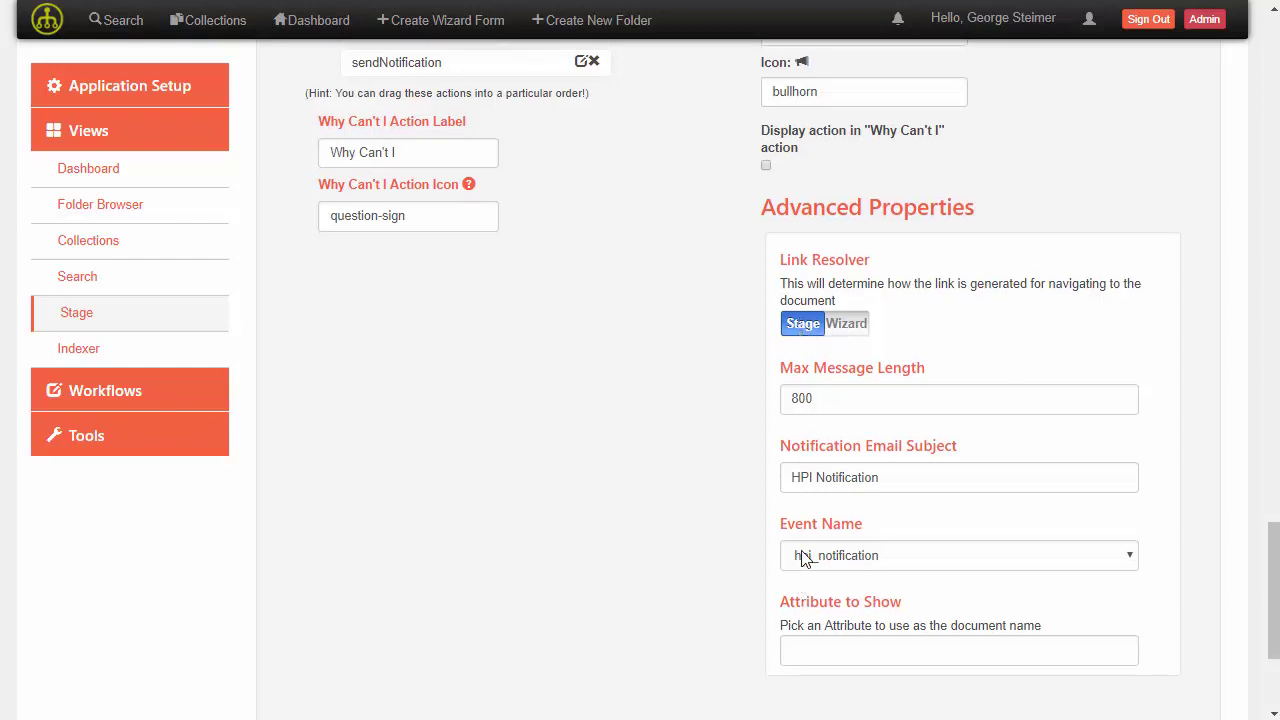
{"action": "scroll", "coordinate": [689, 503], "scroll_direction": "up", "scroll_amount": 5}
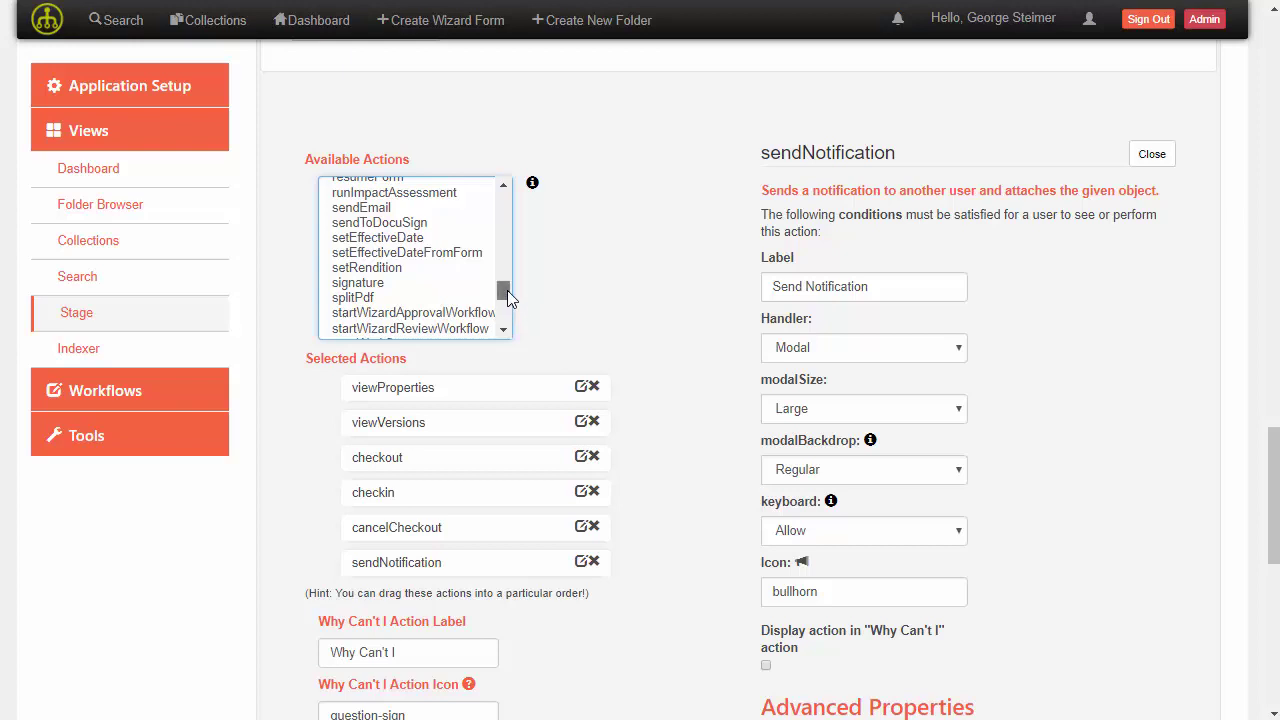
{"action": "left_click_drag", "start_coordinate": [507, 285], "coordinate": [517, 241]}
{"action": "double_click", "coordinate": [378, 295]}
{"action": "scroll", "coordinate": [688, 360], "scroll_direction": "down", "scroll_amount": 4}
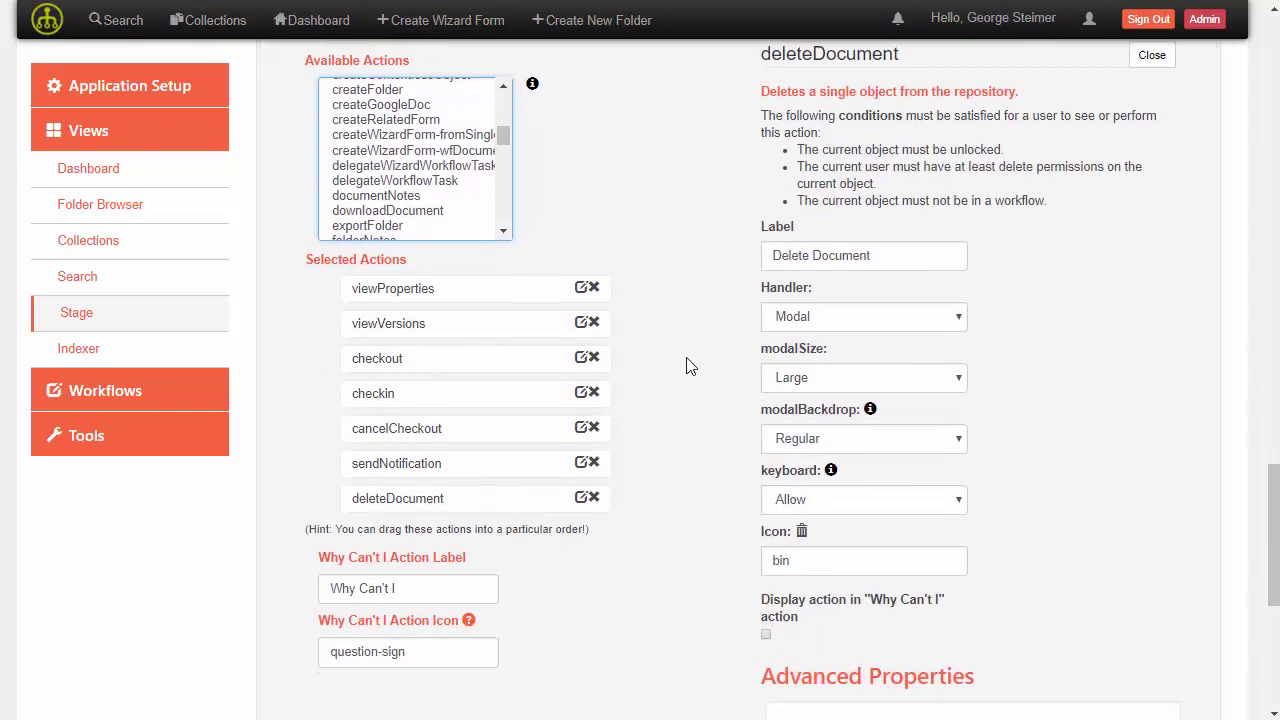
Set Audit Document Deletion to Off for the deleteDocument action and save the stage configuration.
{"action": "scroll", "coordinate": [697, 366], "scroll_direction": "down", "scroll_amount": 1}
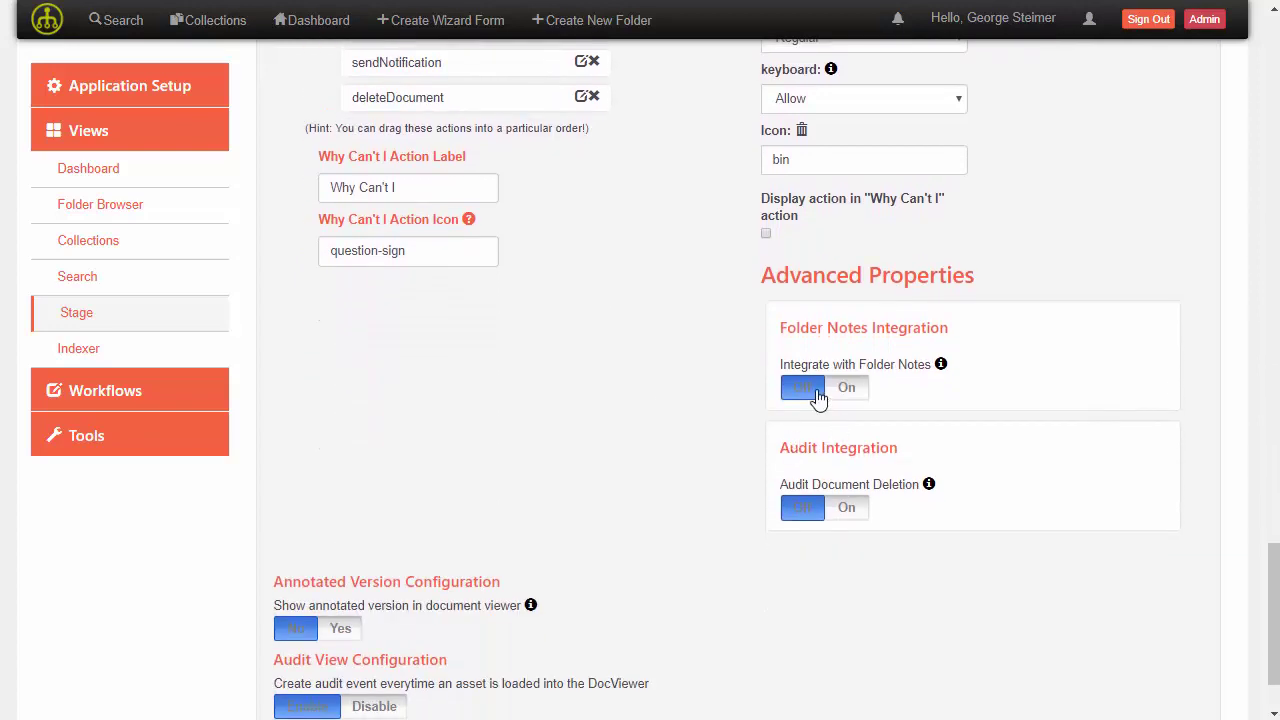
{"action": "left_click", "coordinate": [806, 510]}
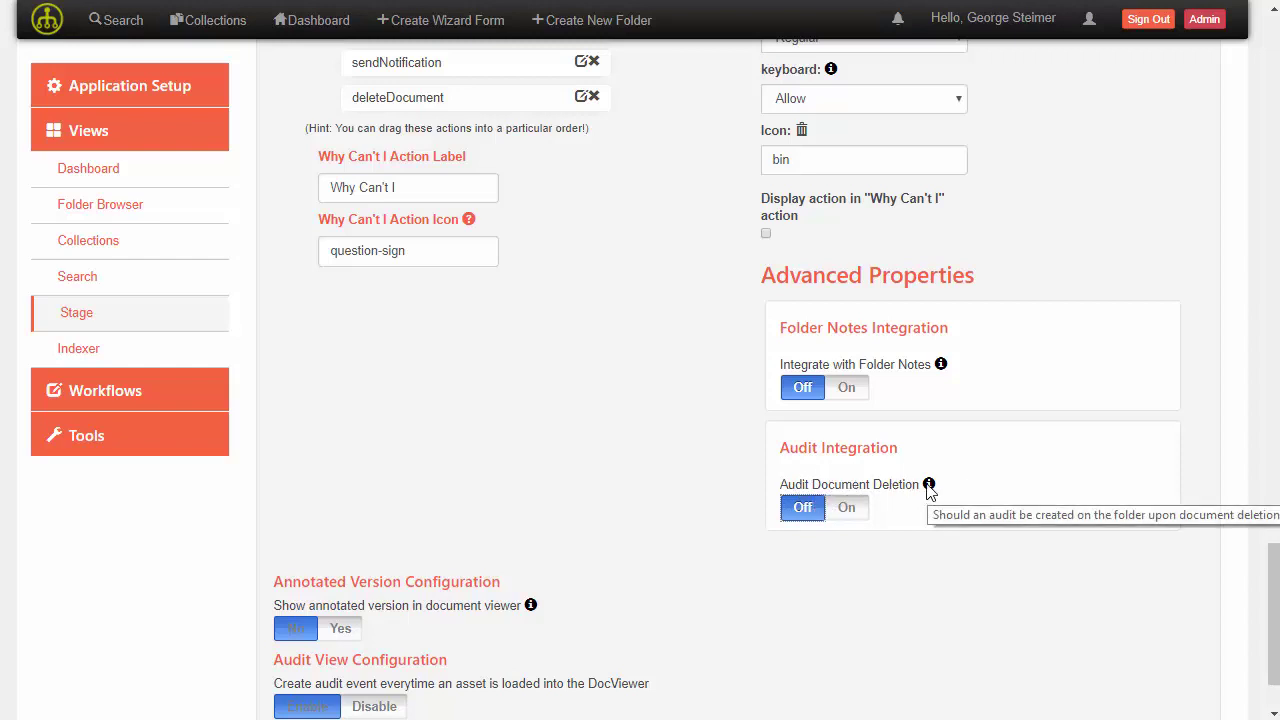
{"action": "scroll", "coordinate": [716, 459], "scroll_direction": "up", "scroll_amount": 3}
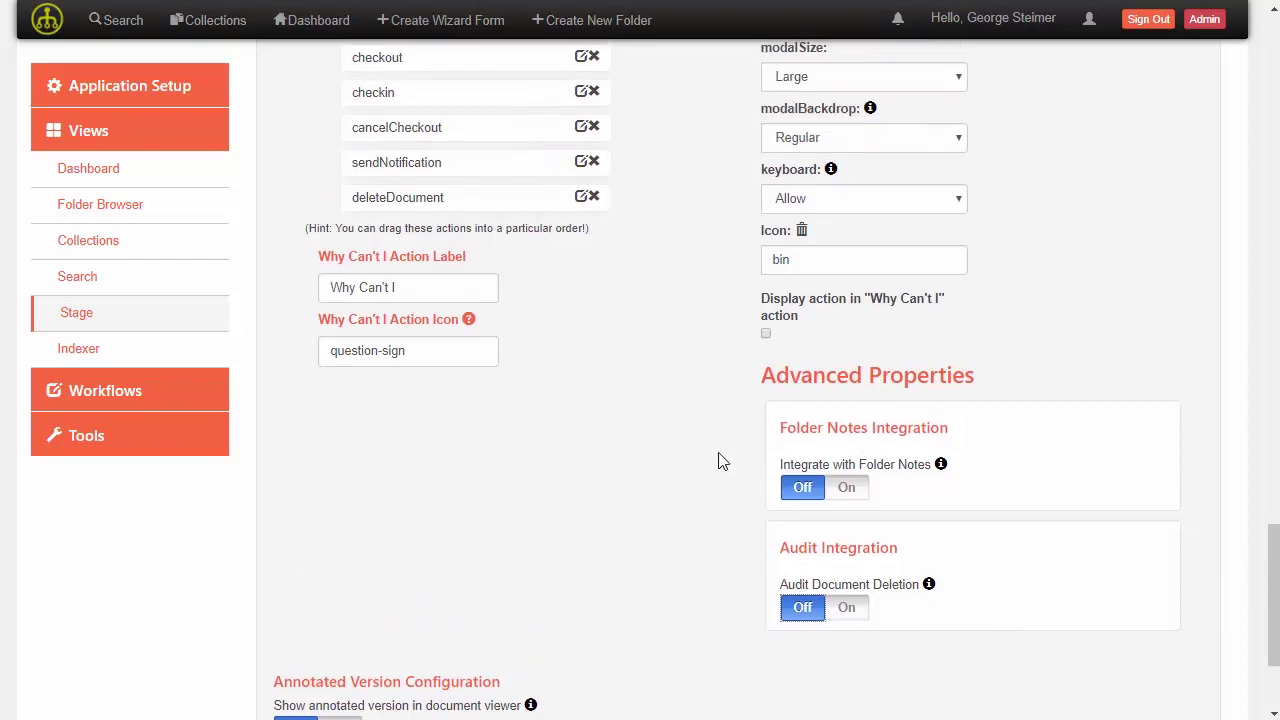
{"action": "scroll", "coordinate": [725, 477], "scroll_direction": "up", "scroll_amount": 1}
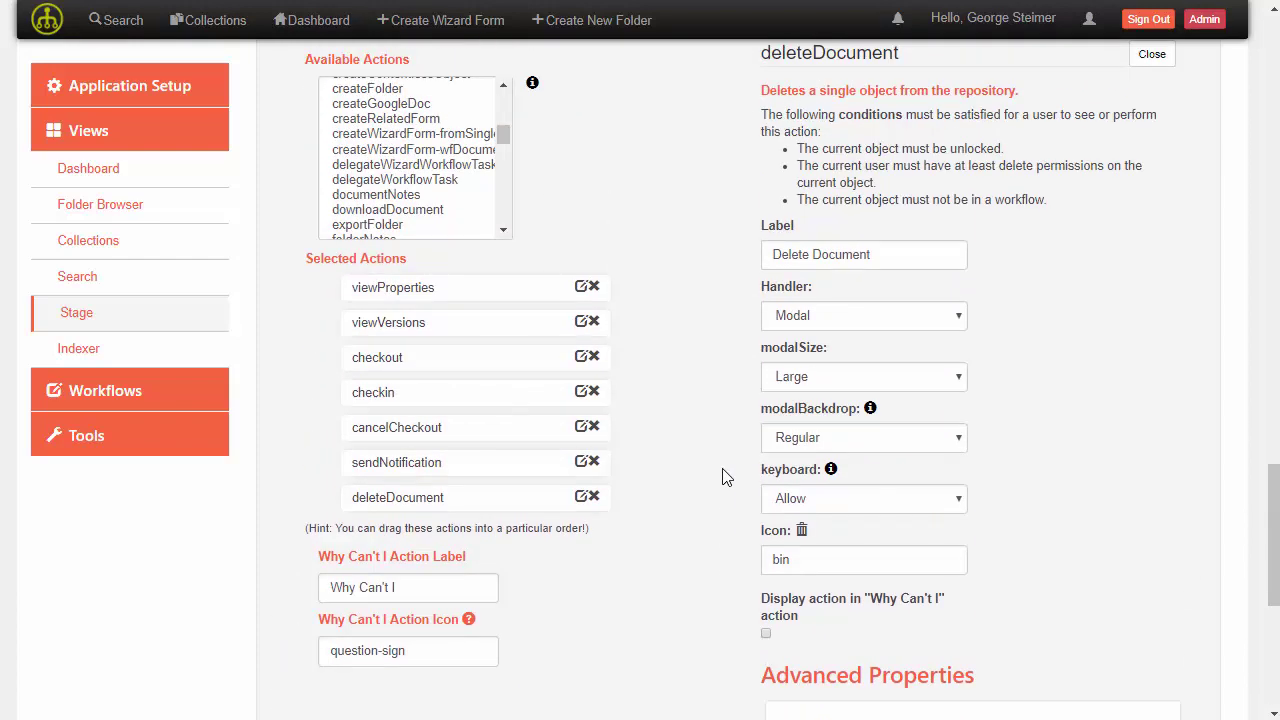
{"action": "scroll", "coordinate": [725, 477], "scroll_direction": "down", "scroll_amount": 5}
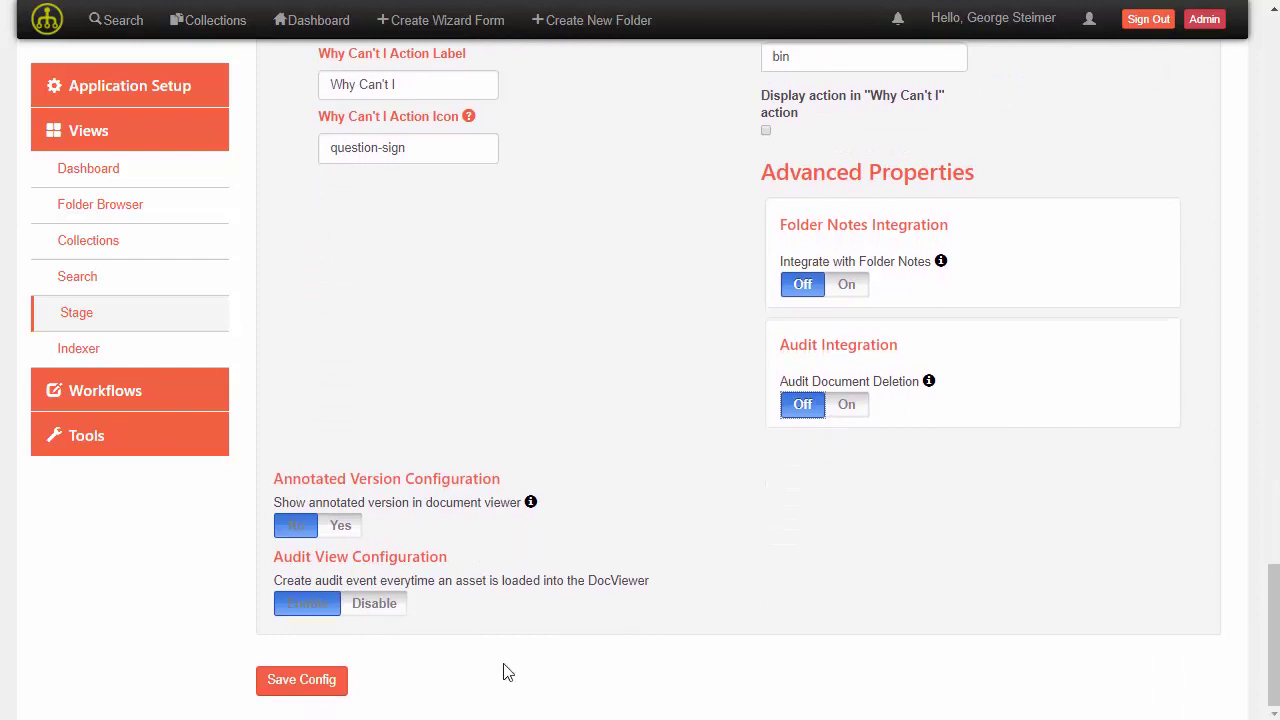
{"action": "left_click", "coordinate": [301, 680]}
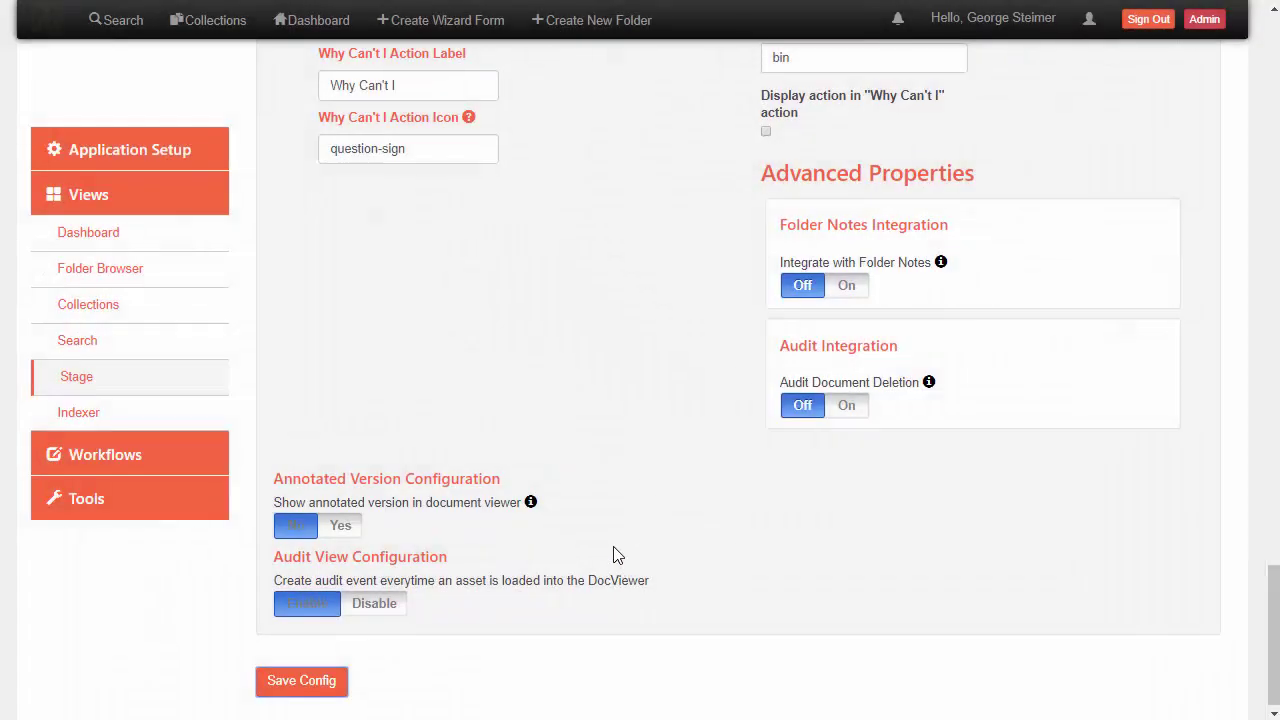
Search the Claims trac by claim number and open the matching claim folder on the stage.
{"action": "scroll", "coordinate": [611, 551], "scroll_direction": "up", "scroll_amount": 4}
{"action": "scroll", "coordinate": [614, 551], "scroll_direction": "up", "scroll_amount": 20}
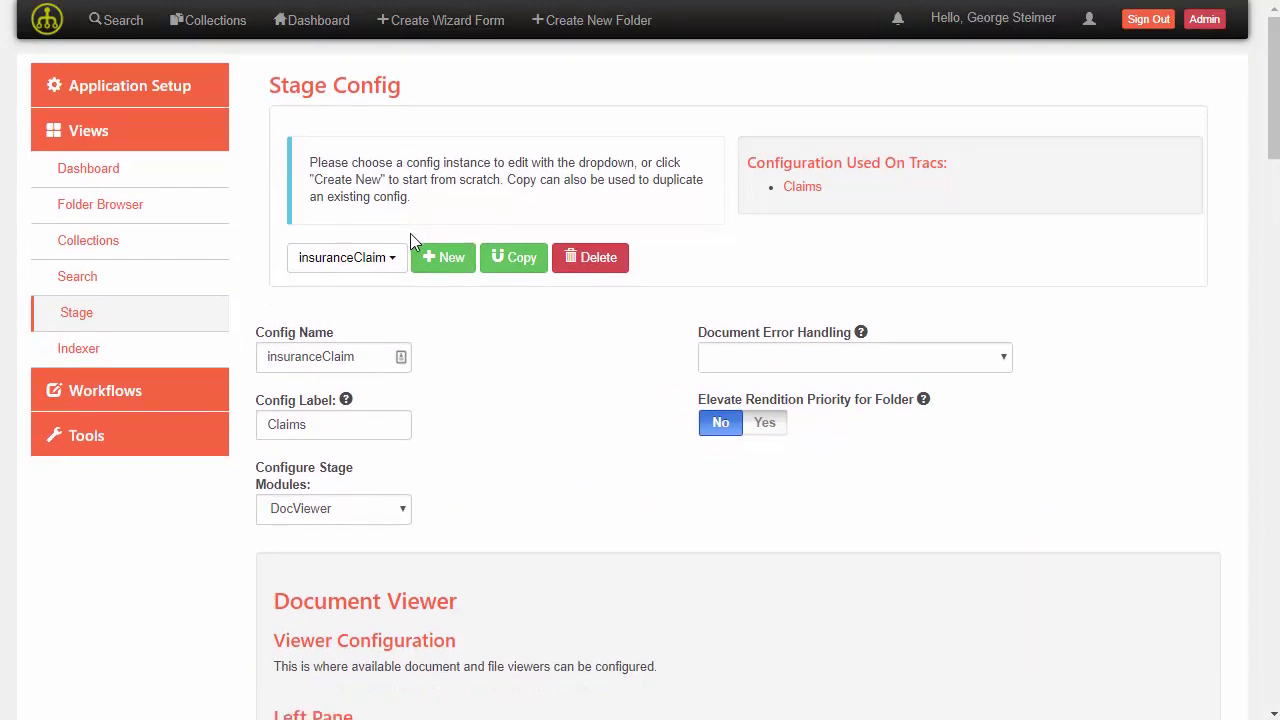
{"action": "left_click", "coordinate": [126, 24]}
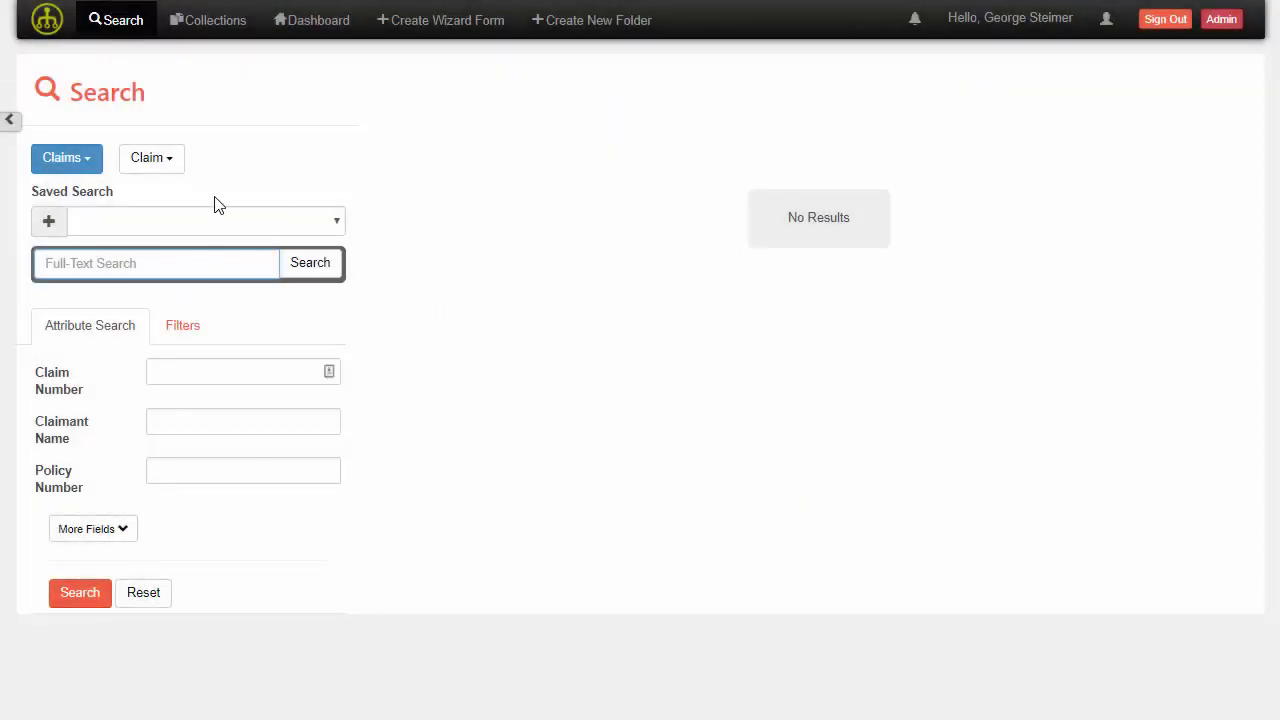
{"action": "left_click", "coordinate": [278, 368]}
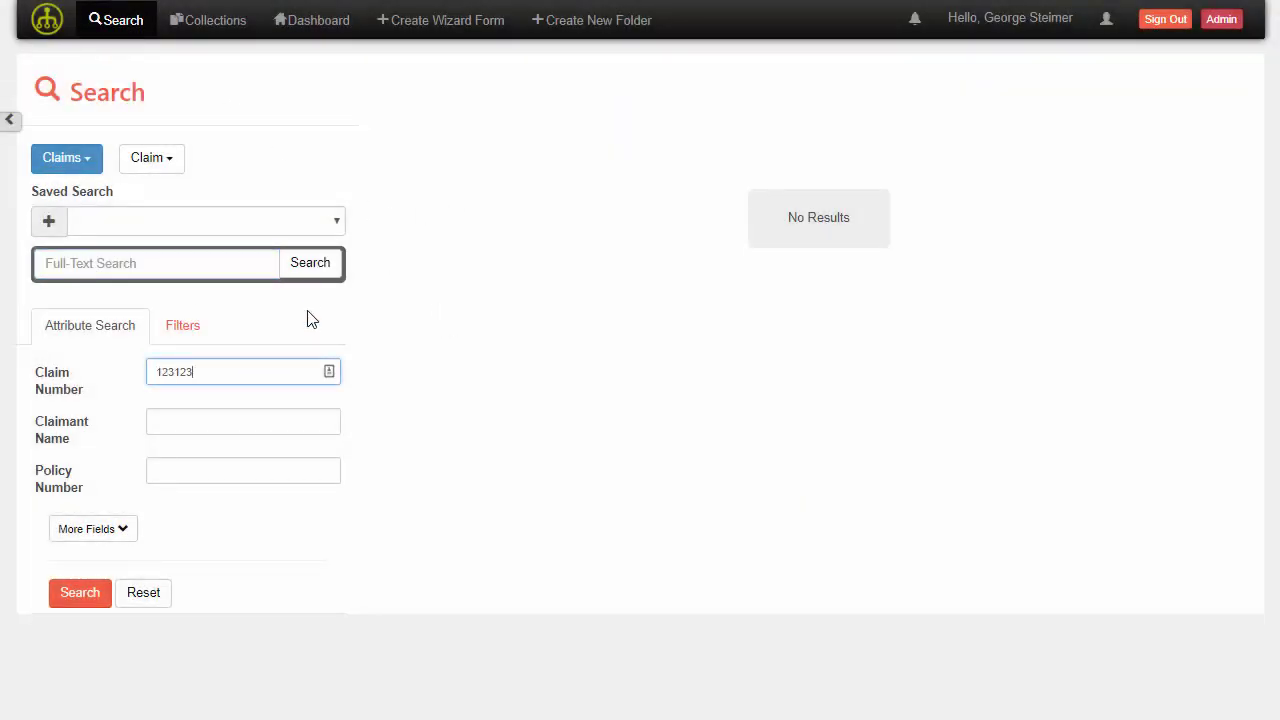
{"action": "left_click", "coordinate": [311, 270]}
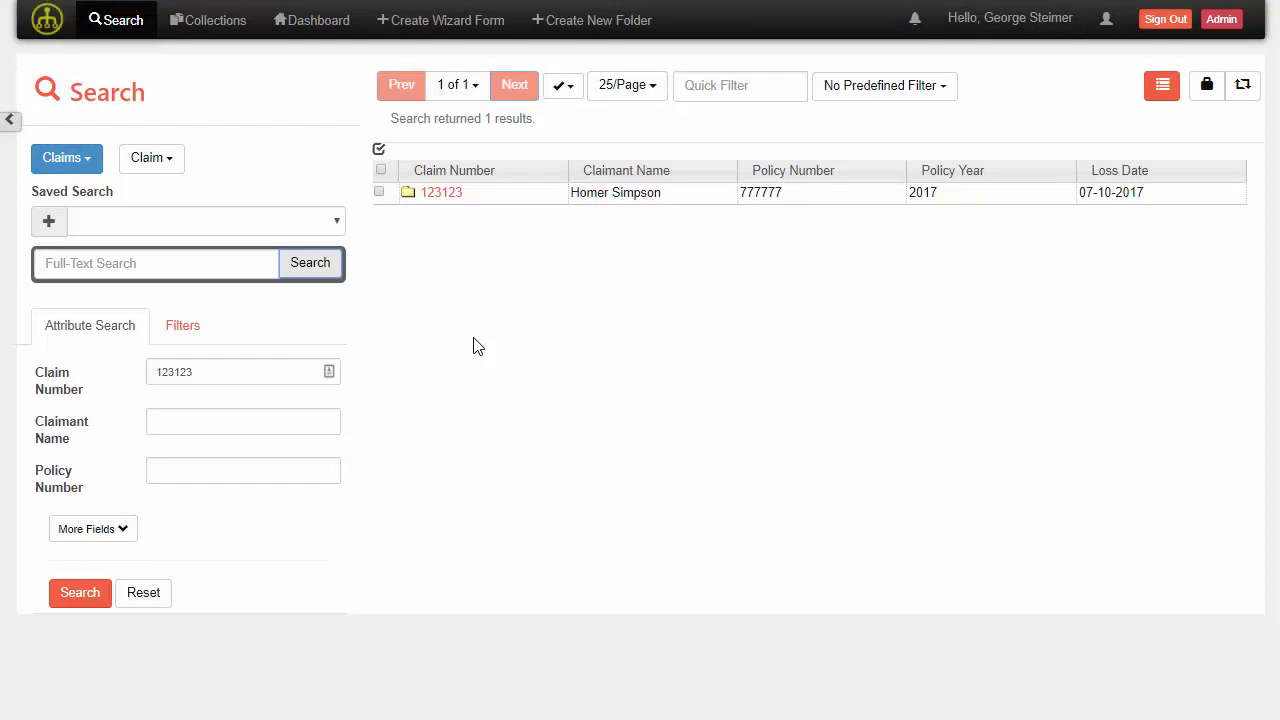
{"action": "left_click", "coordinate": [446, 203]}
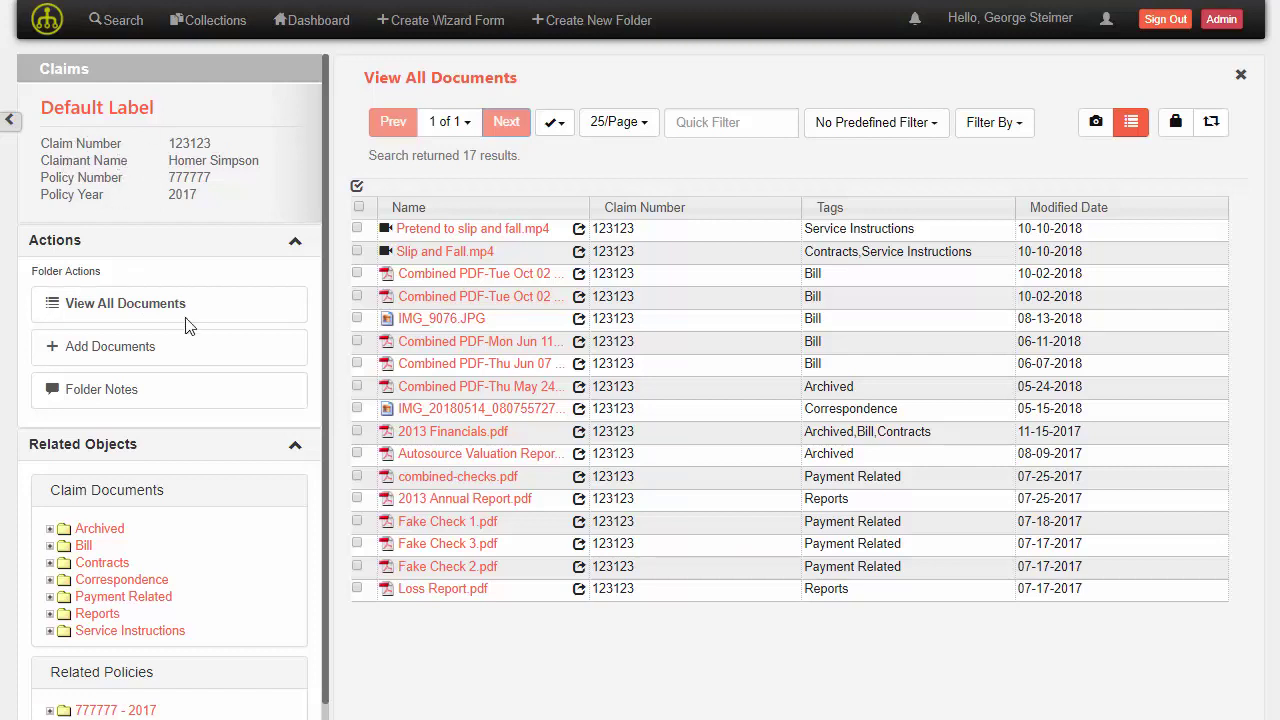
Collapse the claim's Actions section, look inside the Archived folder under Claim Documents, and expand Actions again.
{"action": "left_click", "coordinate": [180, 243]}
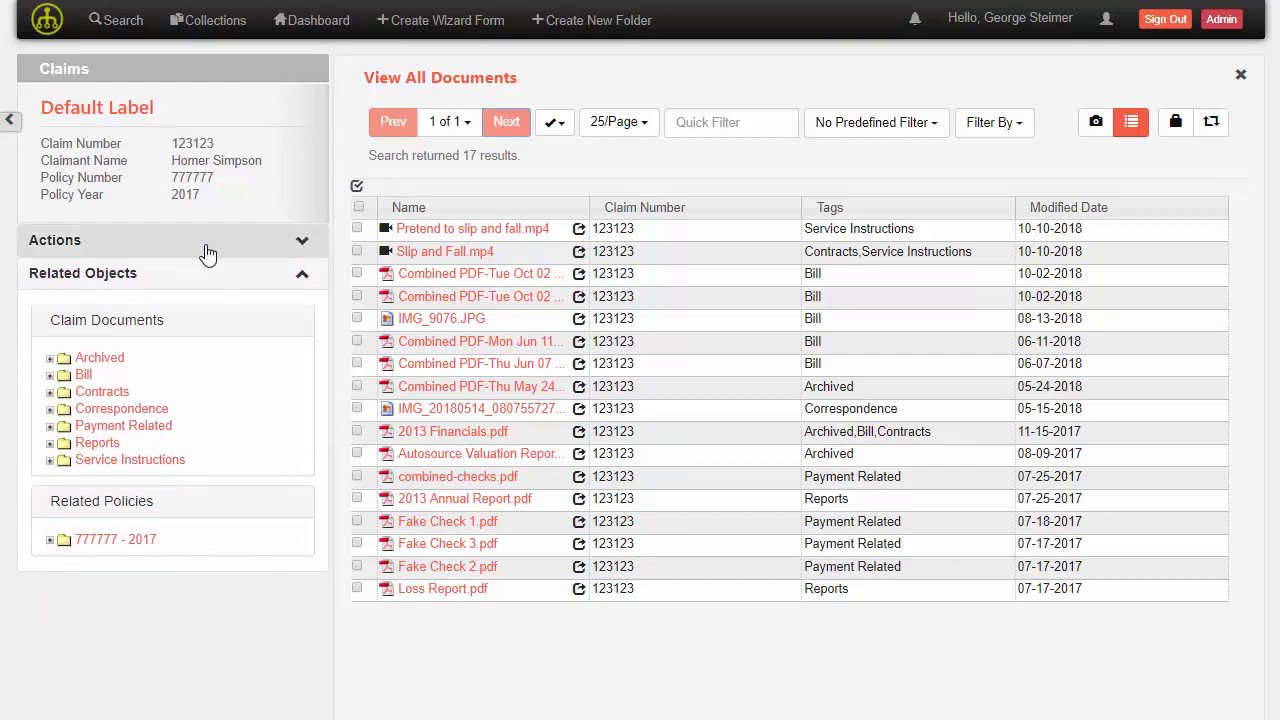
{"action": "left_click", "coordinate": [49, 359]}
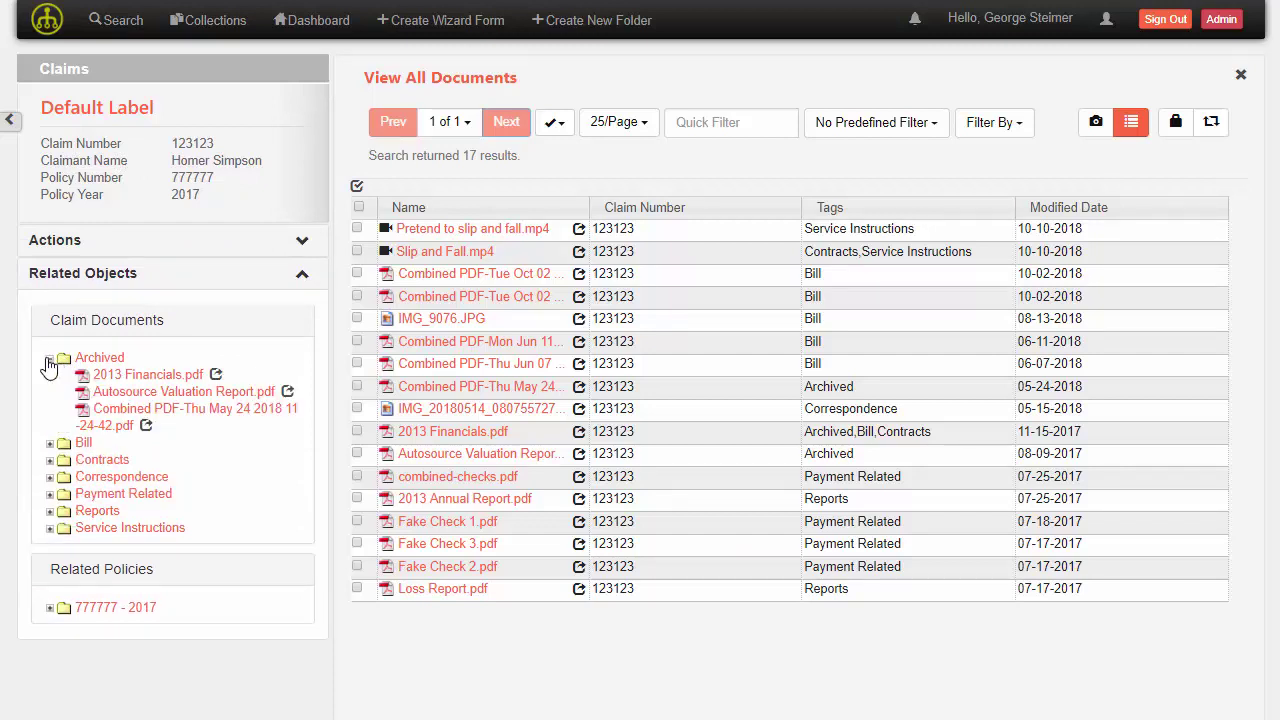
{"action": "left_click", "coordinate": [49, 360]}
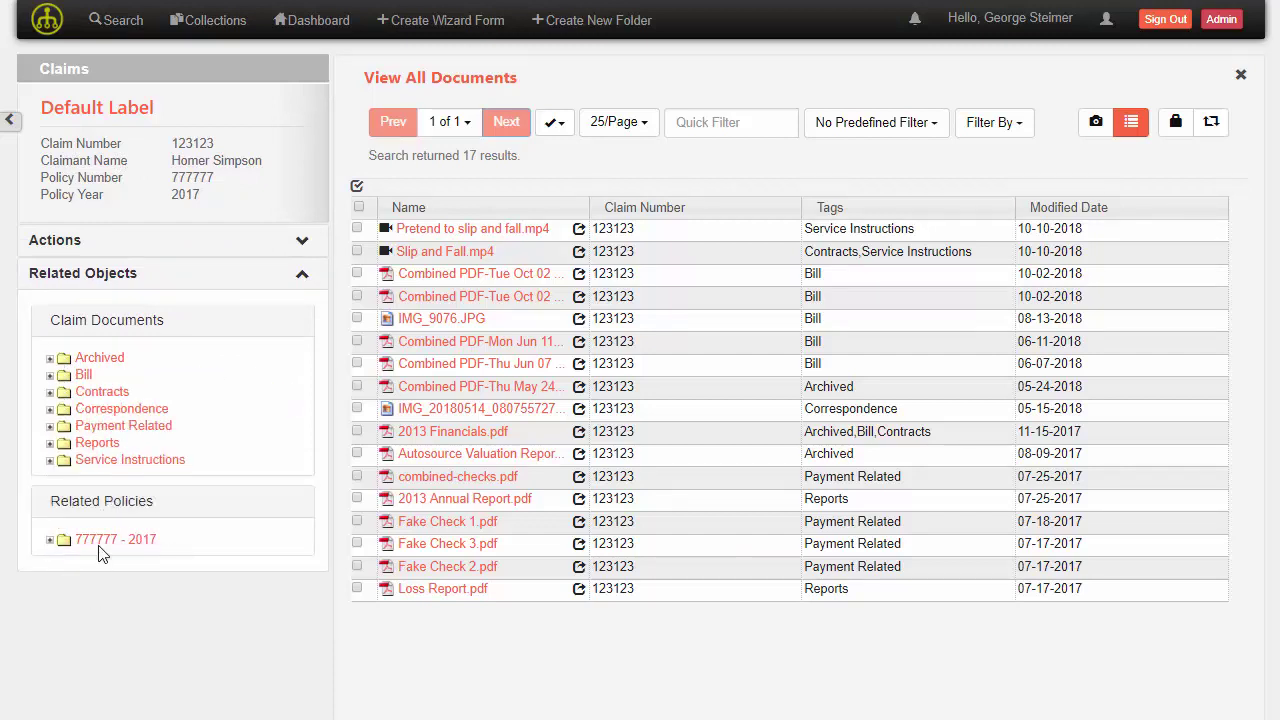
{"action": "left_click", "coordinate": [260, 250]}
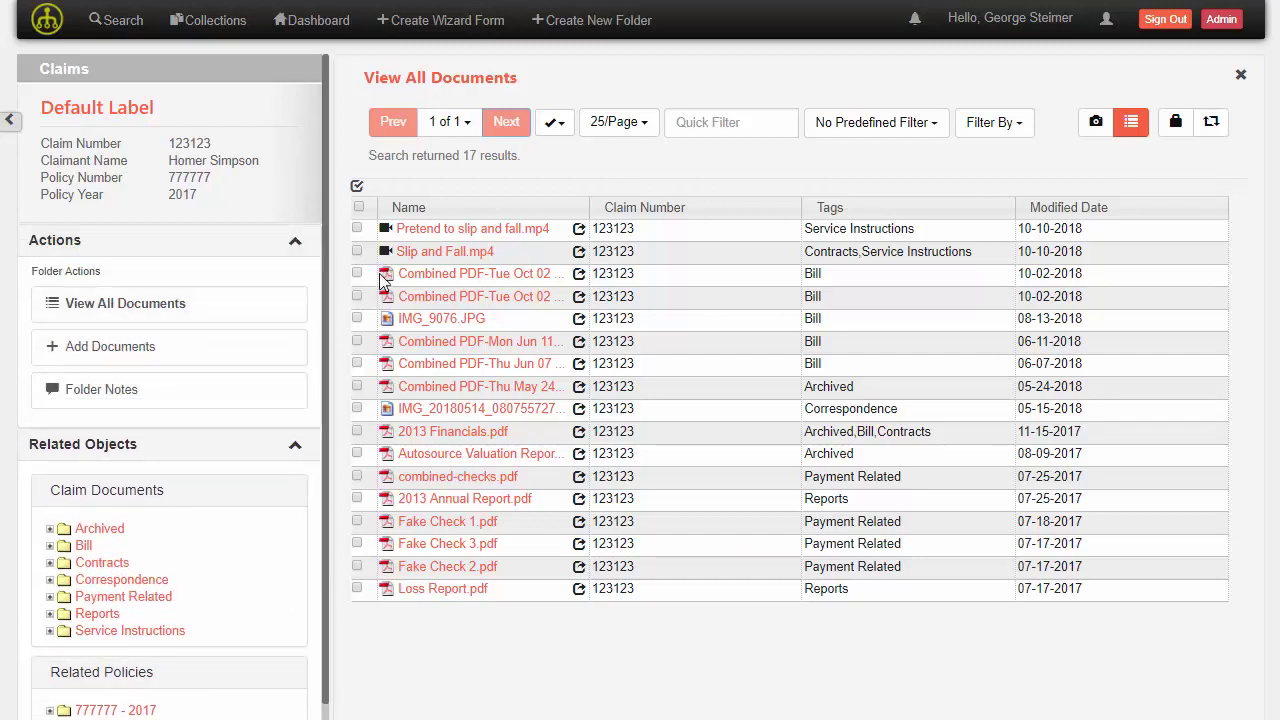
Check the Add Documents and Folder Notes folder actions, and return to View All Documents.
{"action": "left_click", "coordinate": [190, 350]}
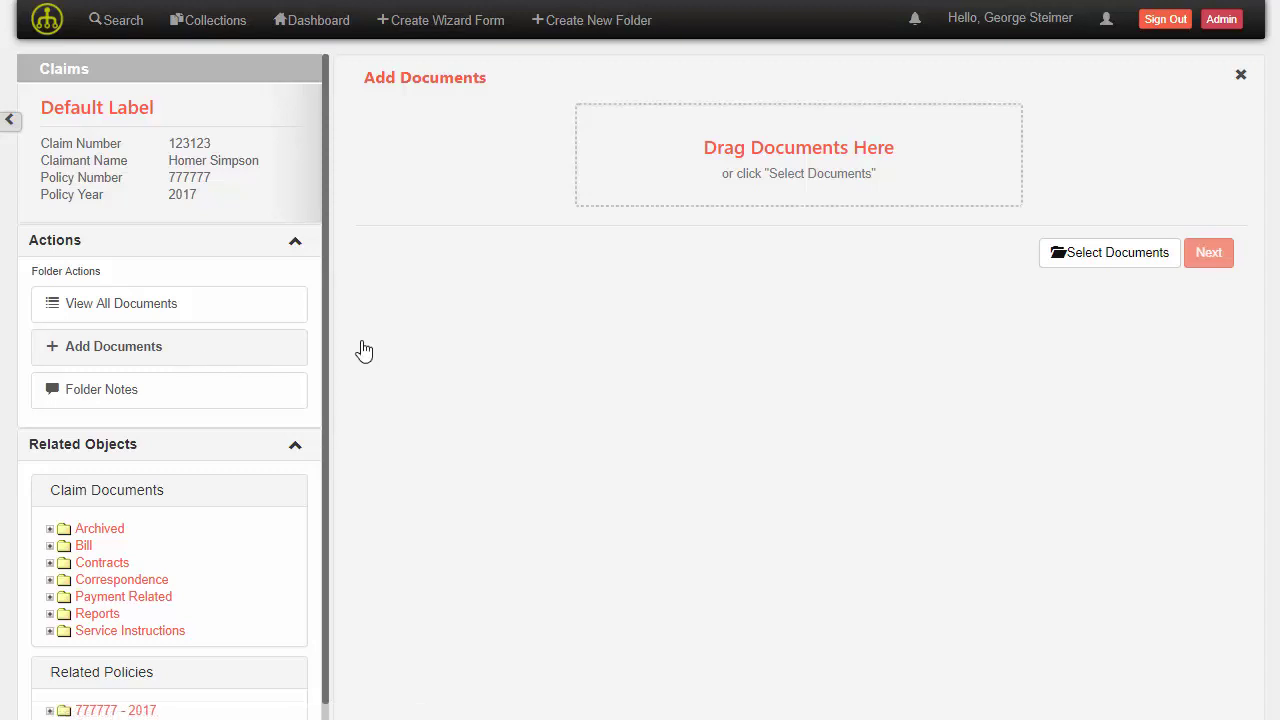
{"action": "left_click", "coordinate": [130, 392]}
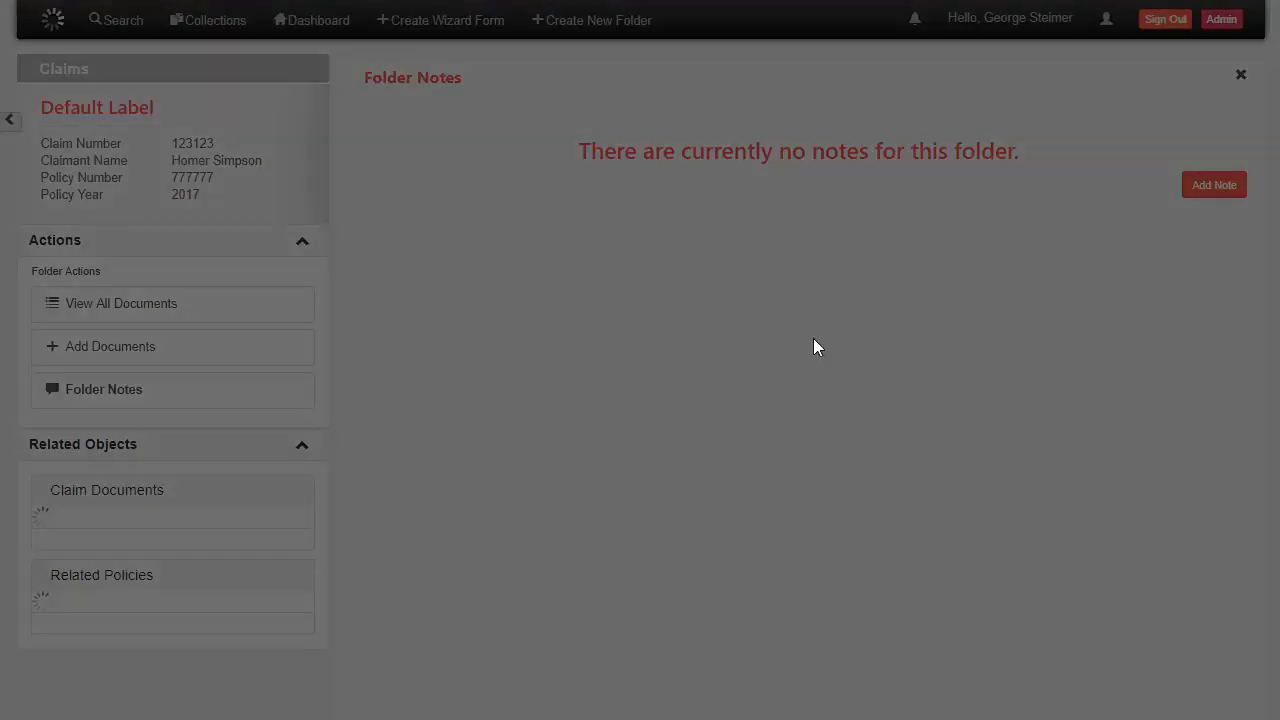
{"action": "left_click", "coordinate": [162, 313]}
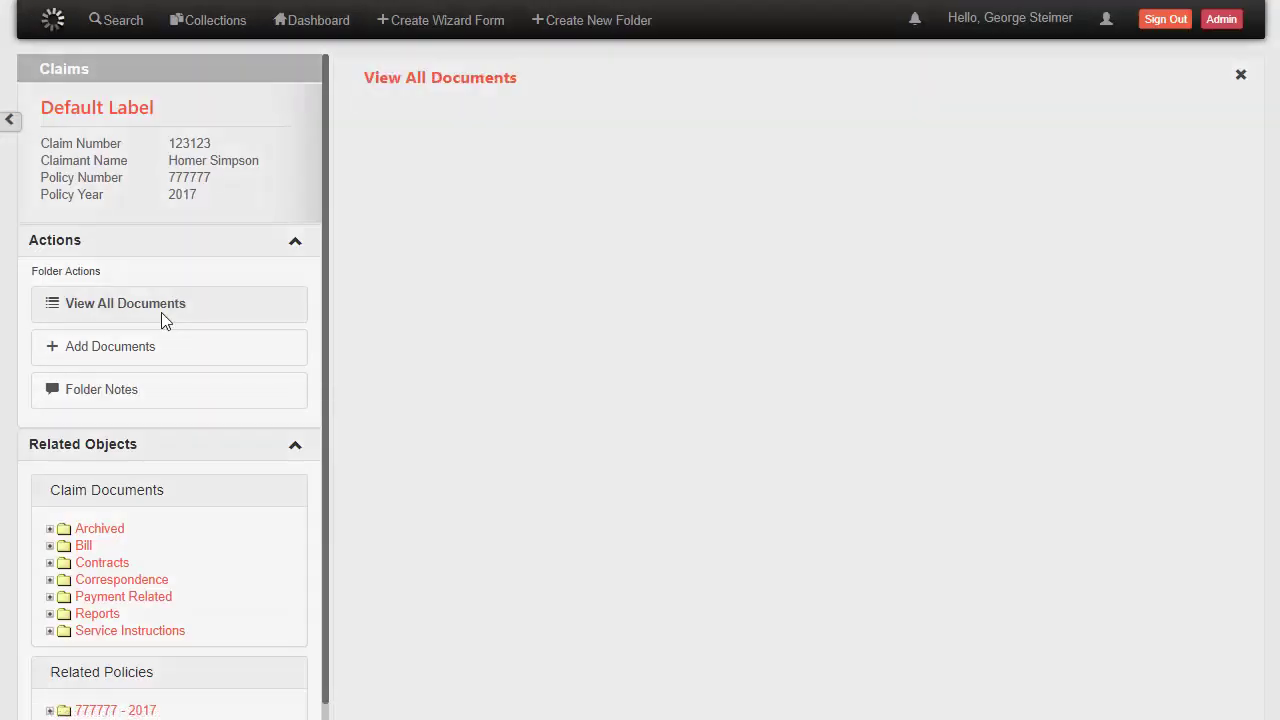
Open 2013 Financials.pdf from the Archived claim documents, examine its properties, and close the properties view.
{"action": "left_click", "coordinate": [50, 529]}
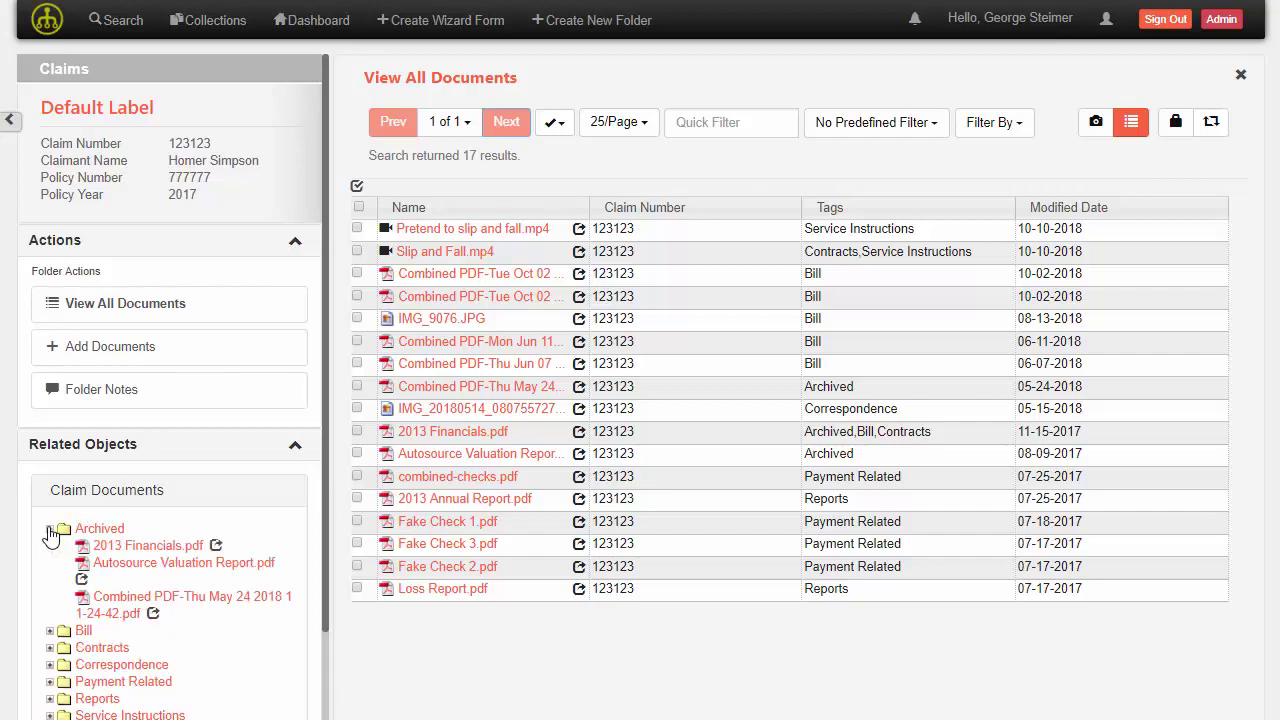
{"action": "left_click", "coordinate": [130, 548]}
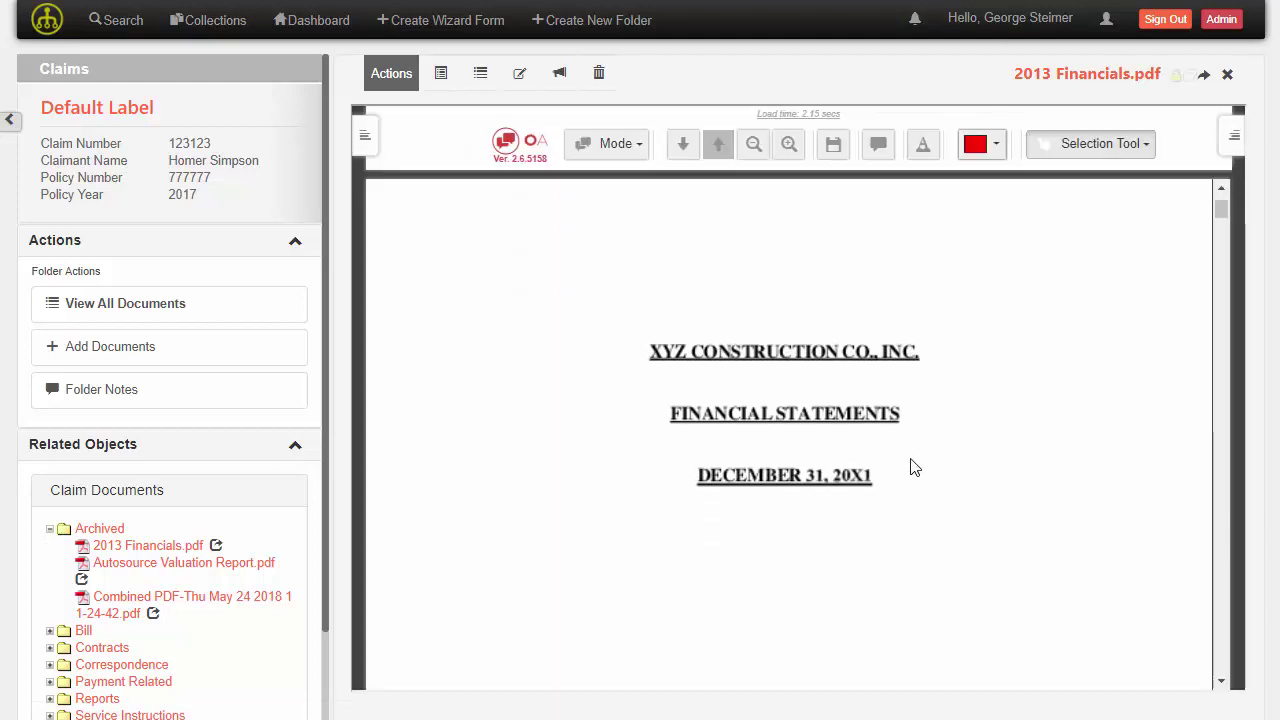
{"action": "left_click", "coordinate": [441, 76]}
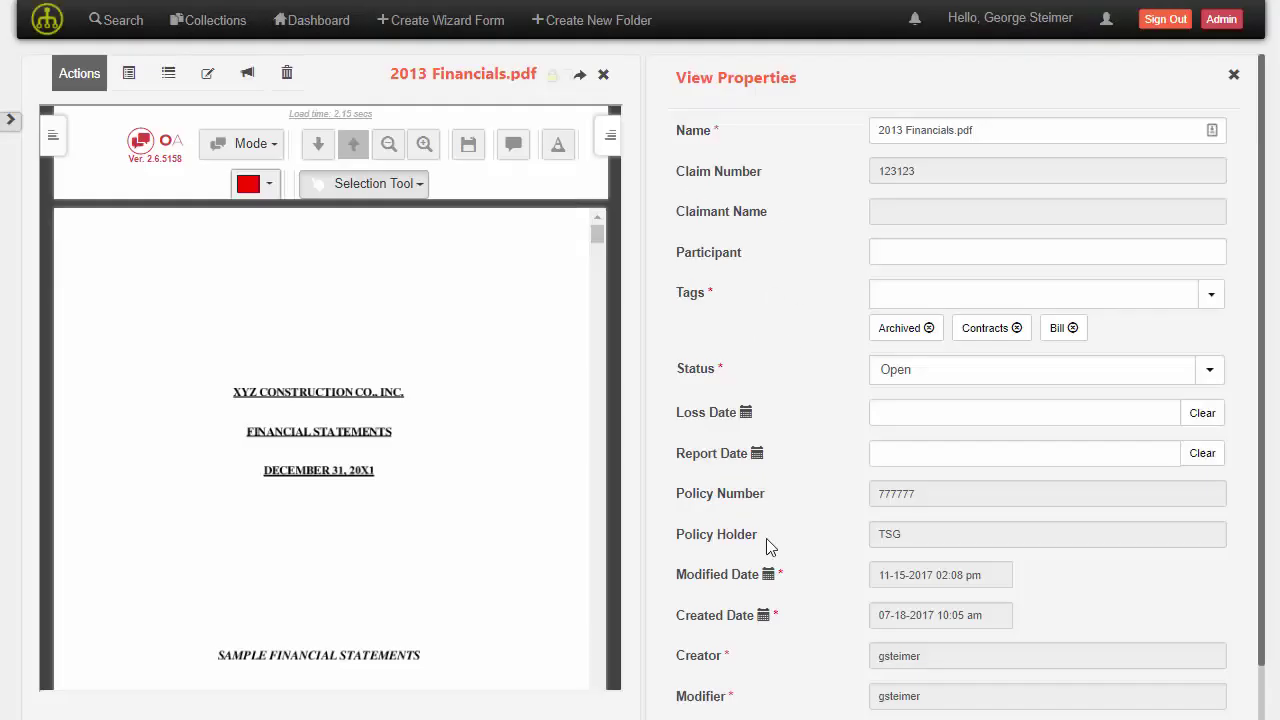
{"action": "scroll", "coordinate": [811, 408], "scroll_direction": "down", "scroll_amount": 2}
{"action": "scroll", "coordinate": [800, 417], "scroll_direction": "up", "scroll_amount": 2}
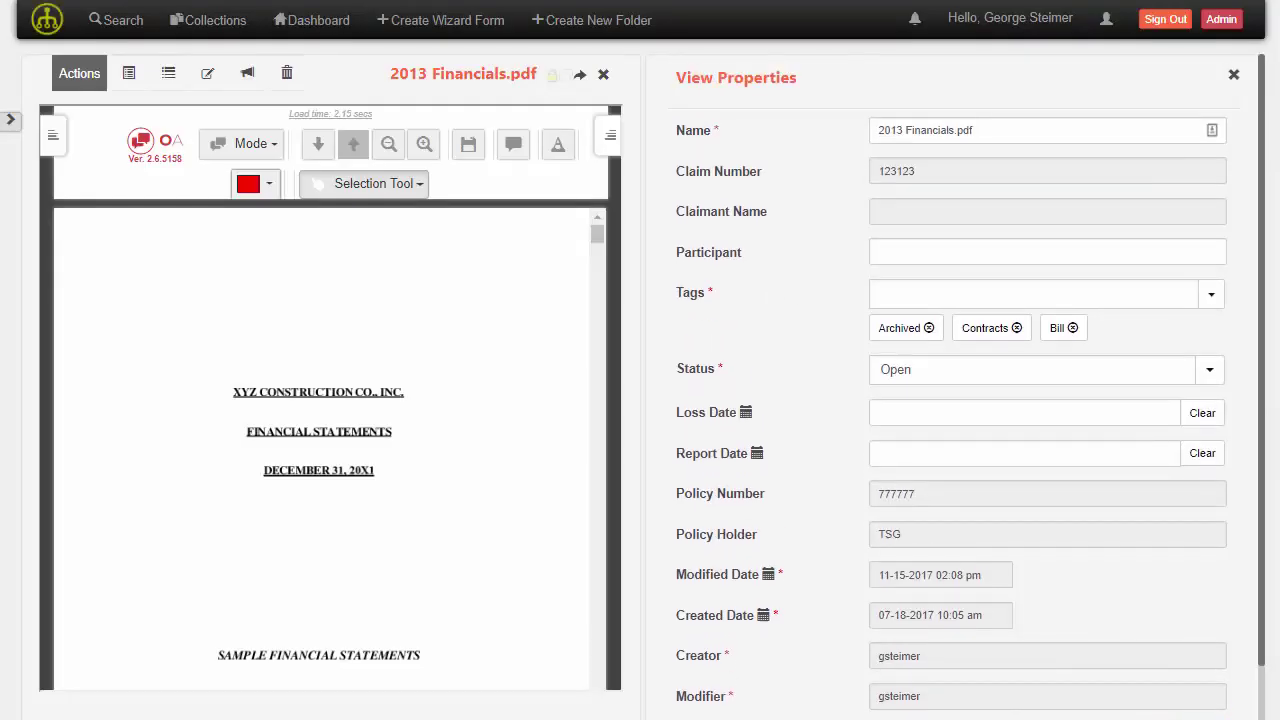
{"action": "left_click", "coordinate": [1235, 80]}
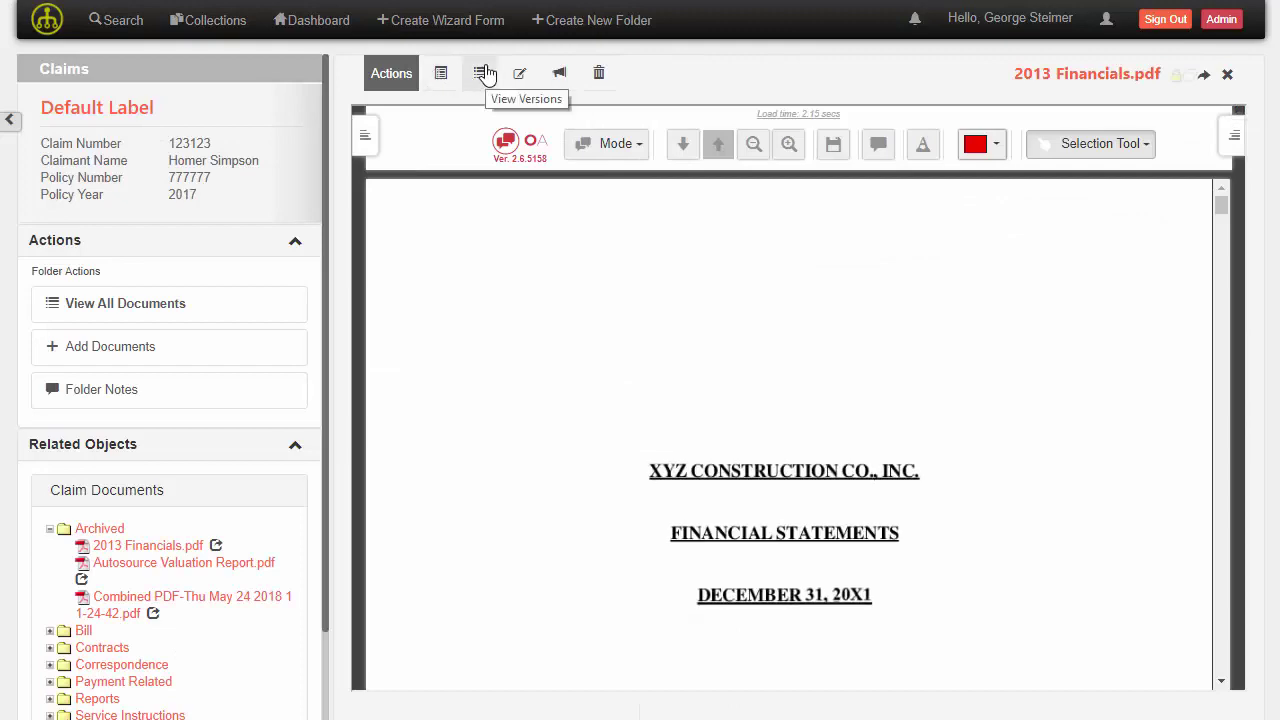
View the versions of 2013 Financials.pdf, close them, and check the claim's stage info and folder actions labels.
{"action": "left_click", "coordinate": [484, 76]}
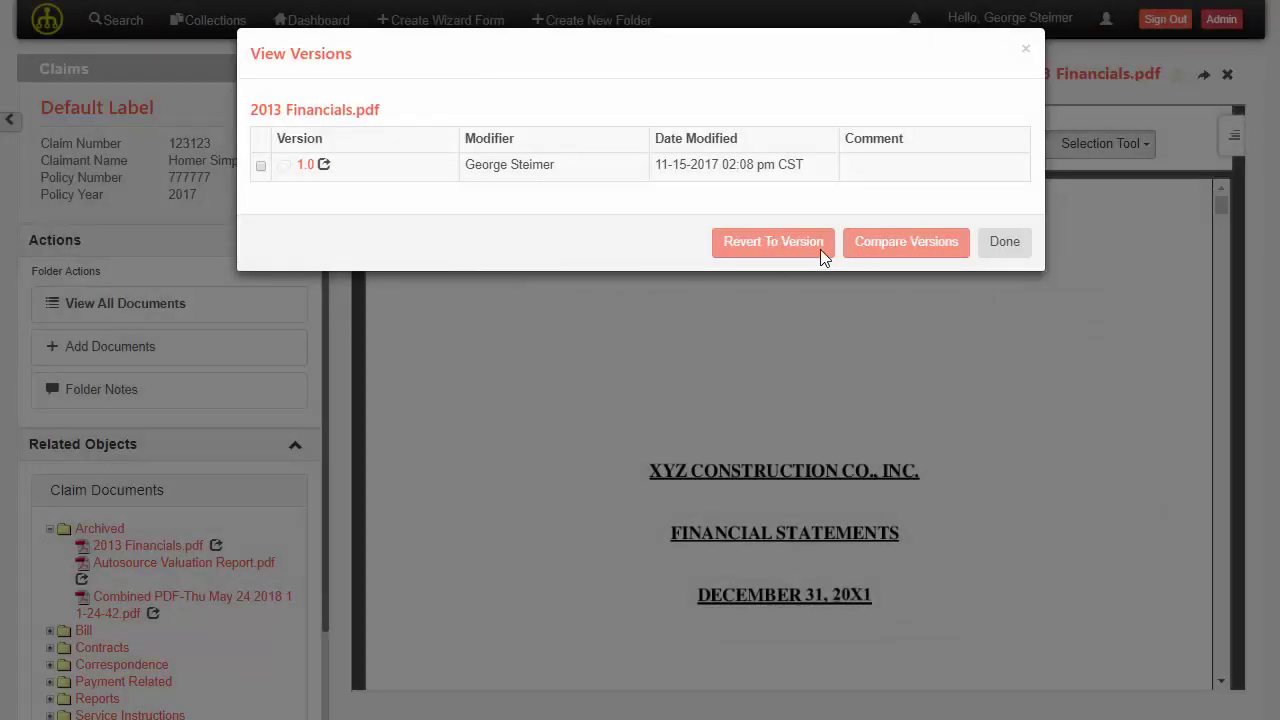
{"action": "left_click", "coordinate": [1025, 50]}
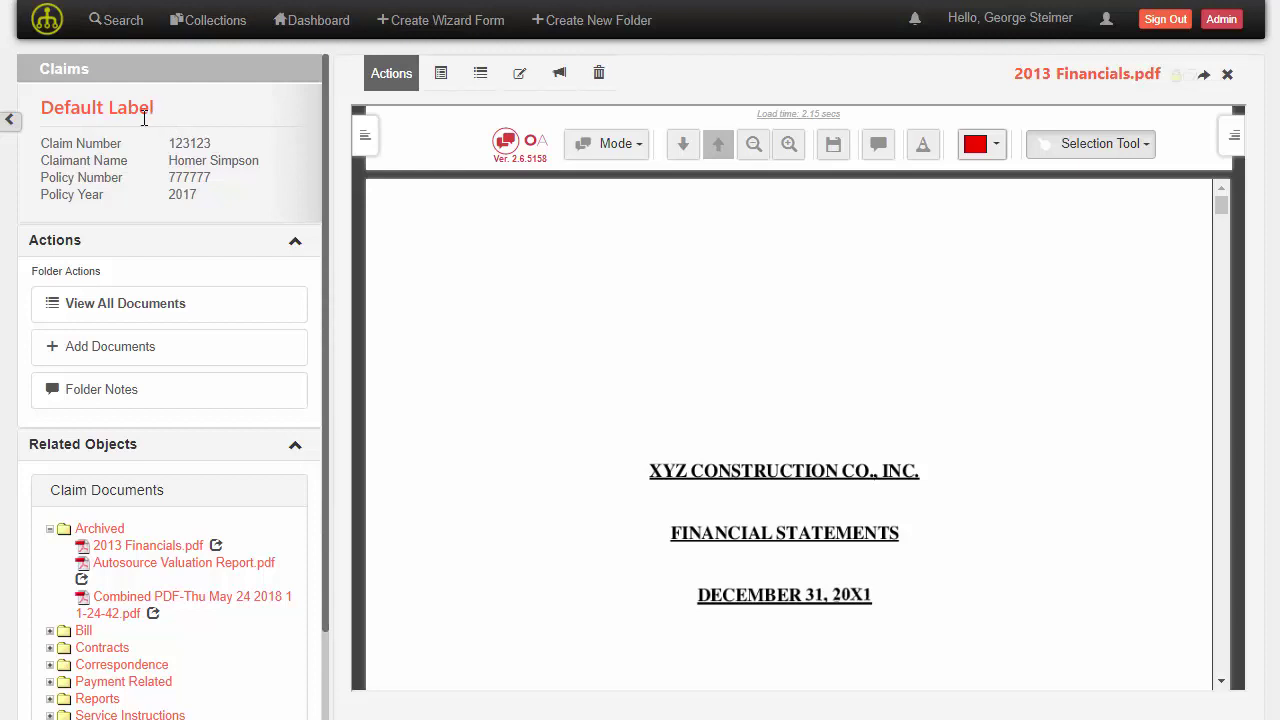
{"action": "left_click_drag", "start_coordinate": [144, 118], "coordinate": [43, 126]}
{"action": "left_click_drag", "start_coordinate": [100, 272], "coordinate": [30, 279]}
Return to the admin area and open the existing insuranceClaim stage configuration.
{"action": "left_click", "coordinate": [1221, 19]}
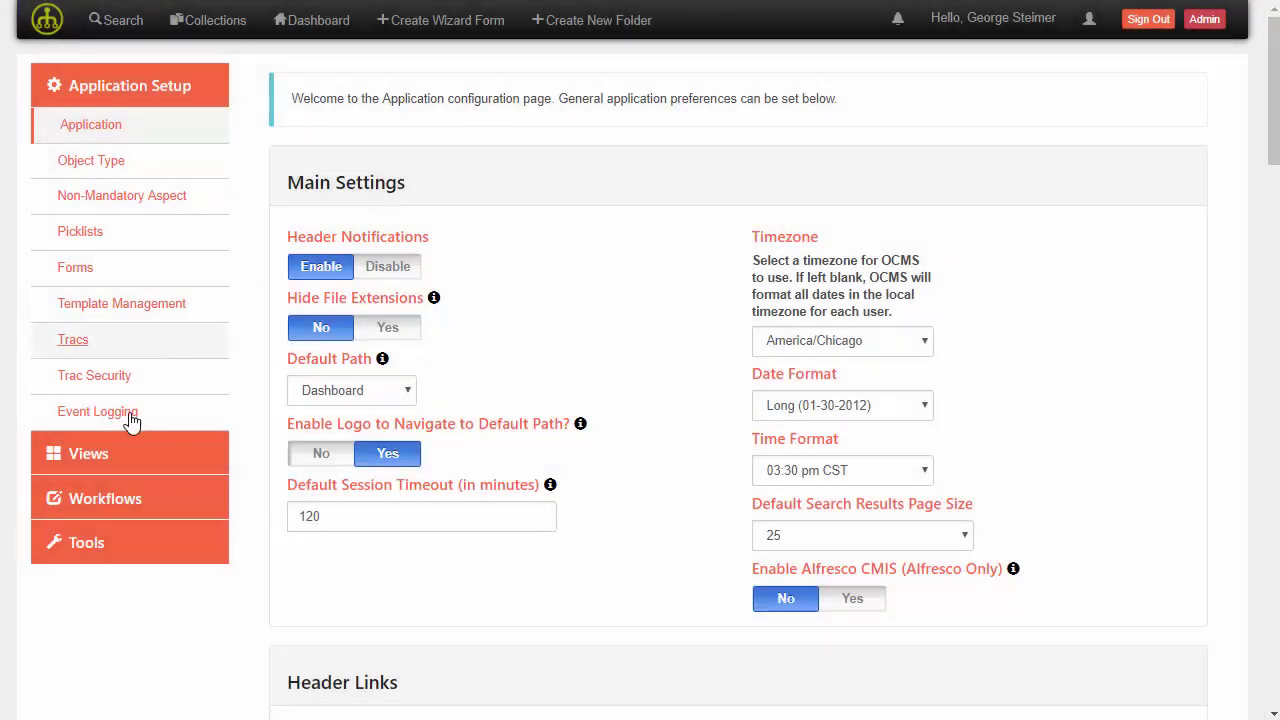
{"action": "left_click", "coordinate": [88, 455]}
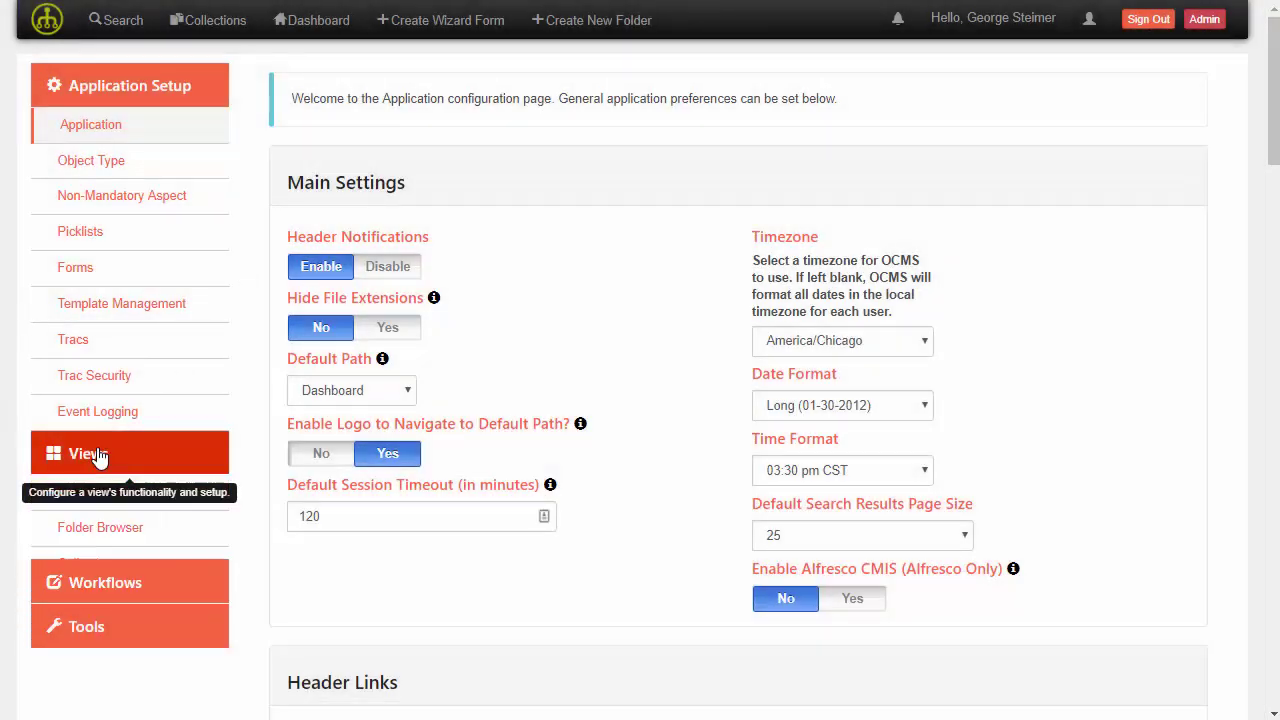
{"action": "left_click", "coordinate": [95, 640]}
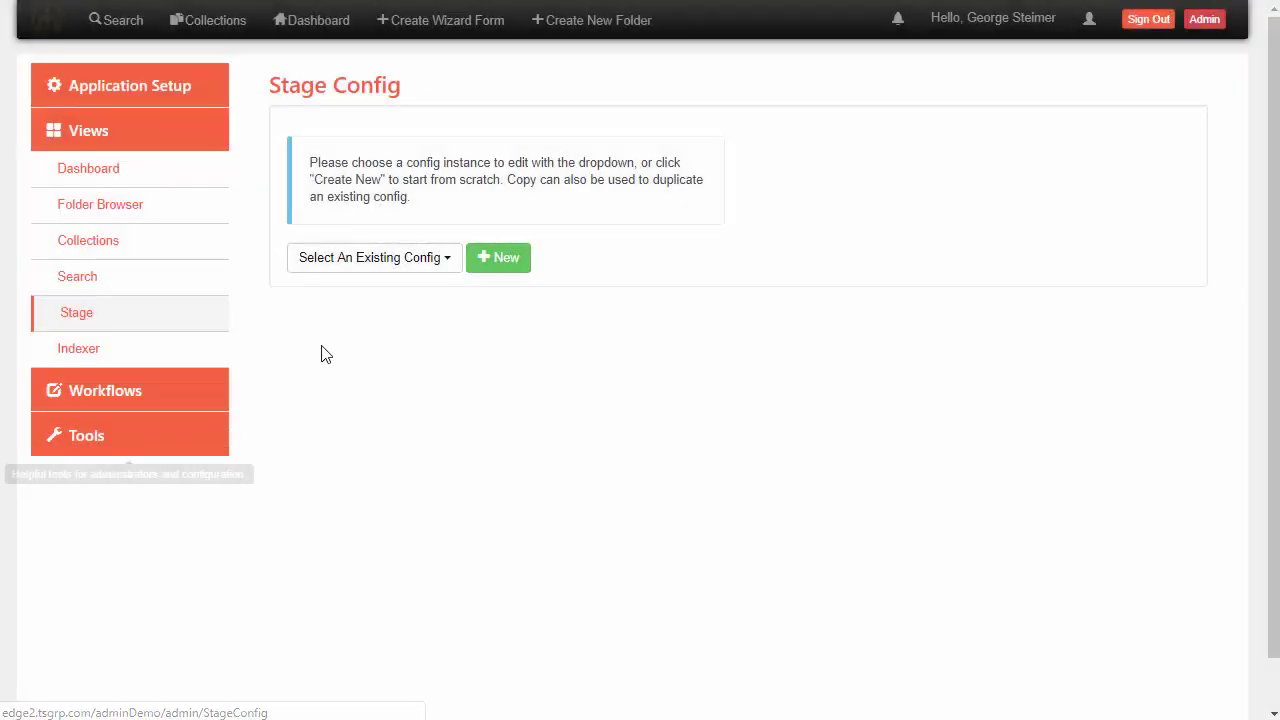
{"action": "left_click", "coordinate": [443, 258]}
{"action": "left_click_drag", "start_coordinate": [435, 319], "coordinate": [436, 412]}
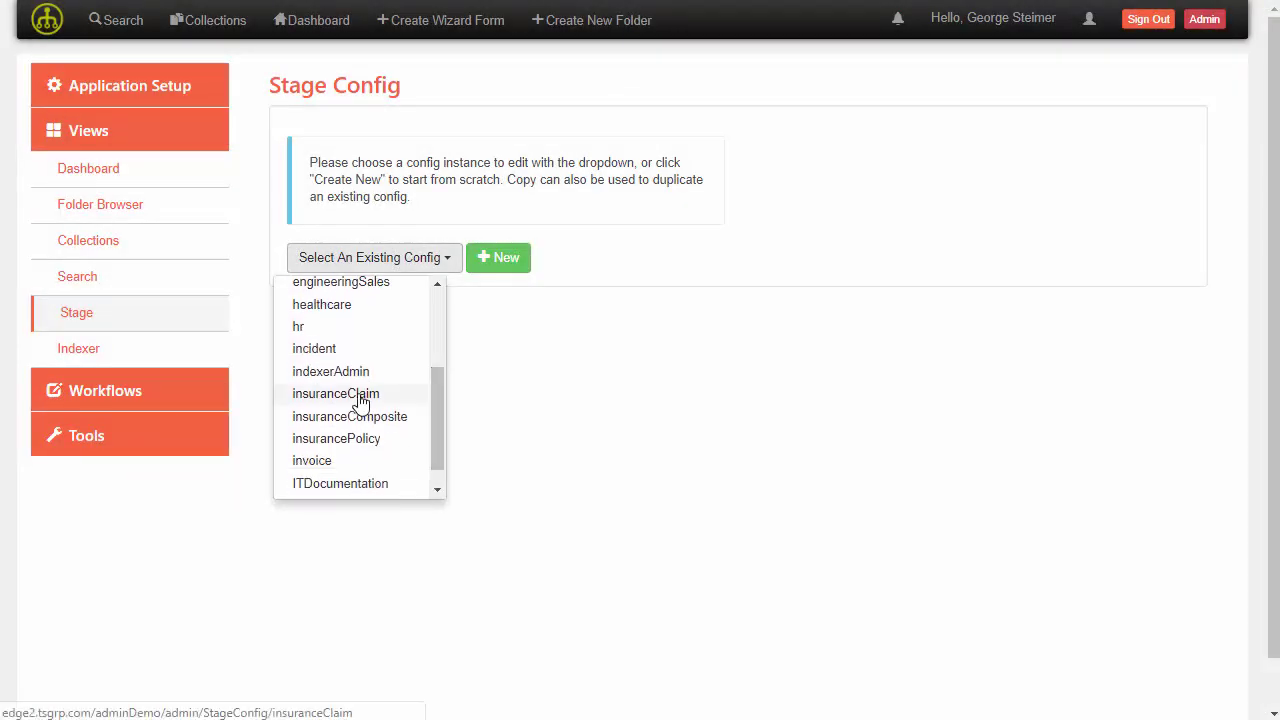
{"action": "left_click", "coordinate": [357, 397]}
Label the StageInfo module of the insuranceClaim configuration "Claim Properties" and save the configuration.
{"action": "left_click", "coordinate": [359, 515]}
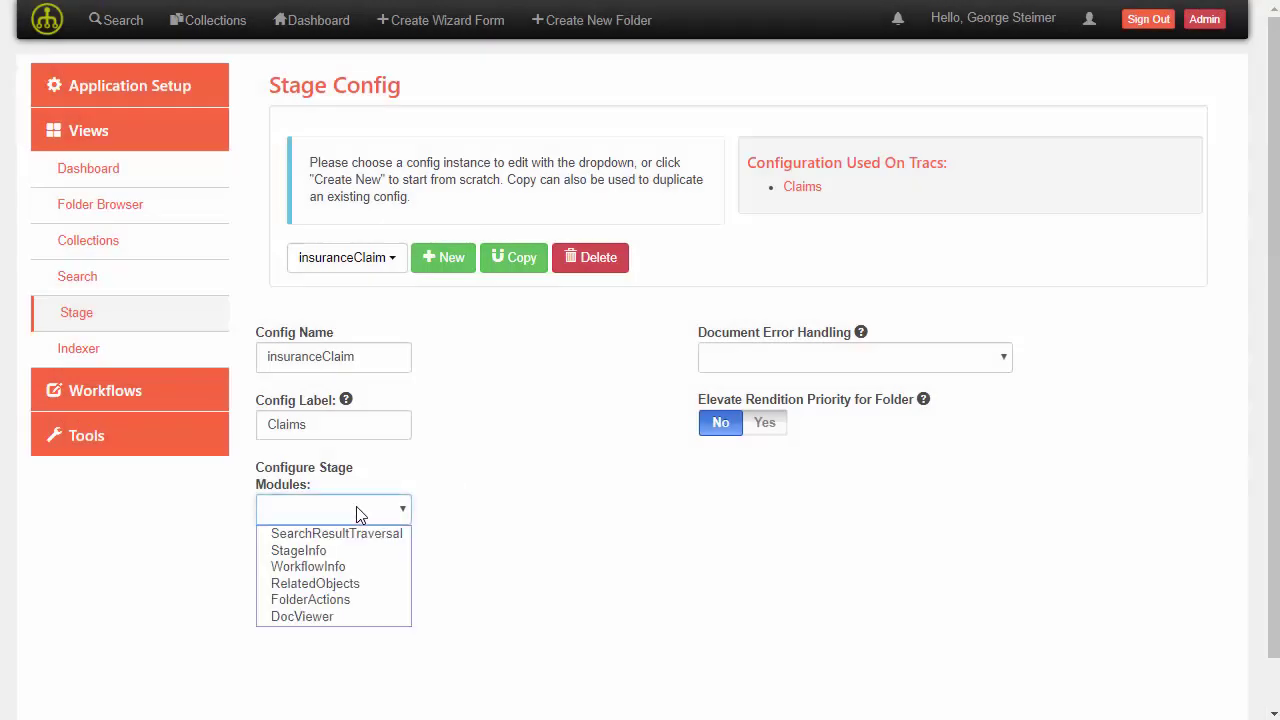
{"action": "left_click", "coordinate": [363, 551]}
{"action": "scroll", "coordinate": [560, 451], "scroll_direction": "down", "scroll_amount": 5}
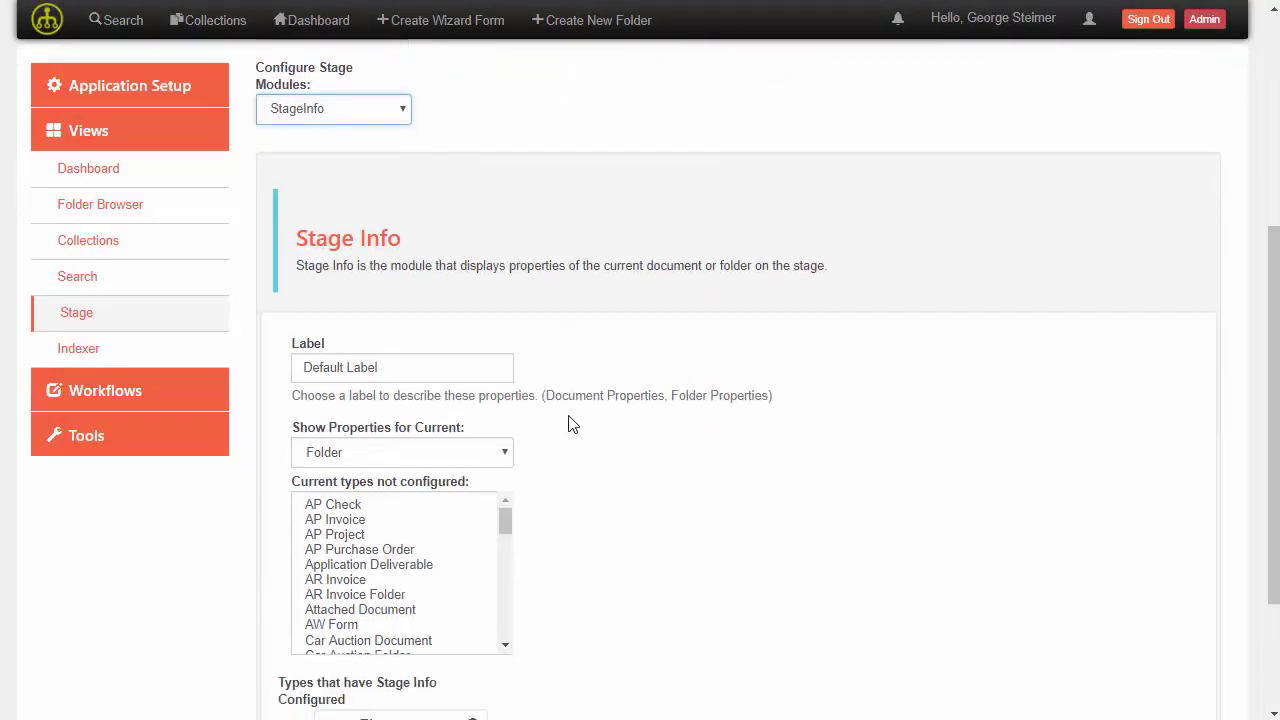
{"action": "left_click_drag", "start_coordinate": [383, 268], "coordinate": [293, 281]}
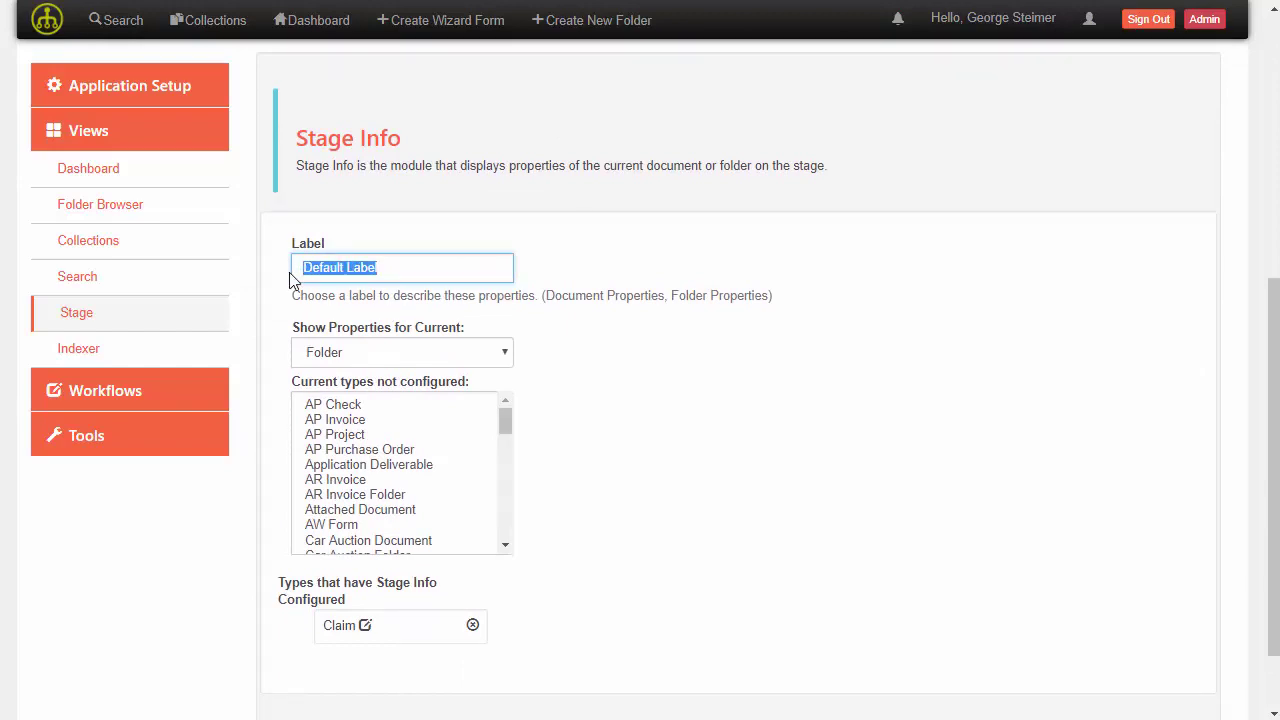
{"action": "type", "text": "Claim Properties"}
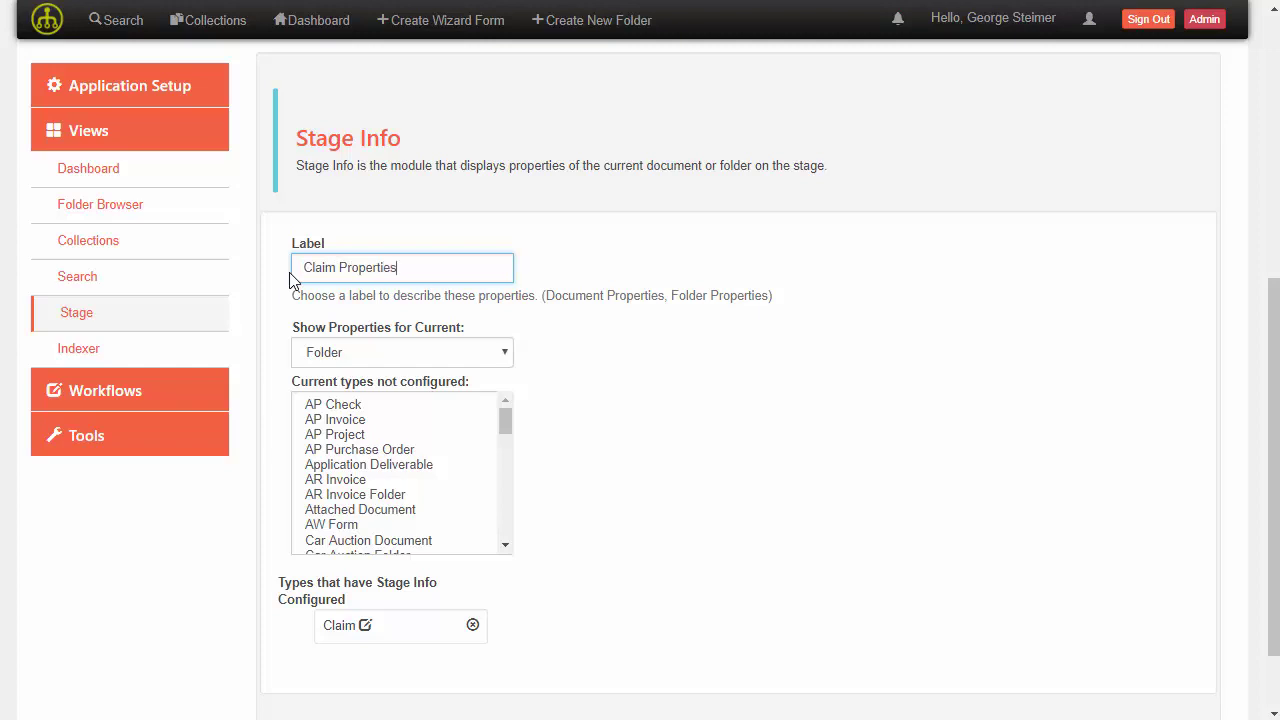
{"action": "scroll", "coordinate": [632, 400], "scroll_direction": "up", "scroll_amount": 2}
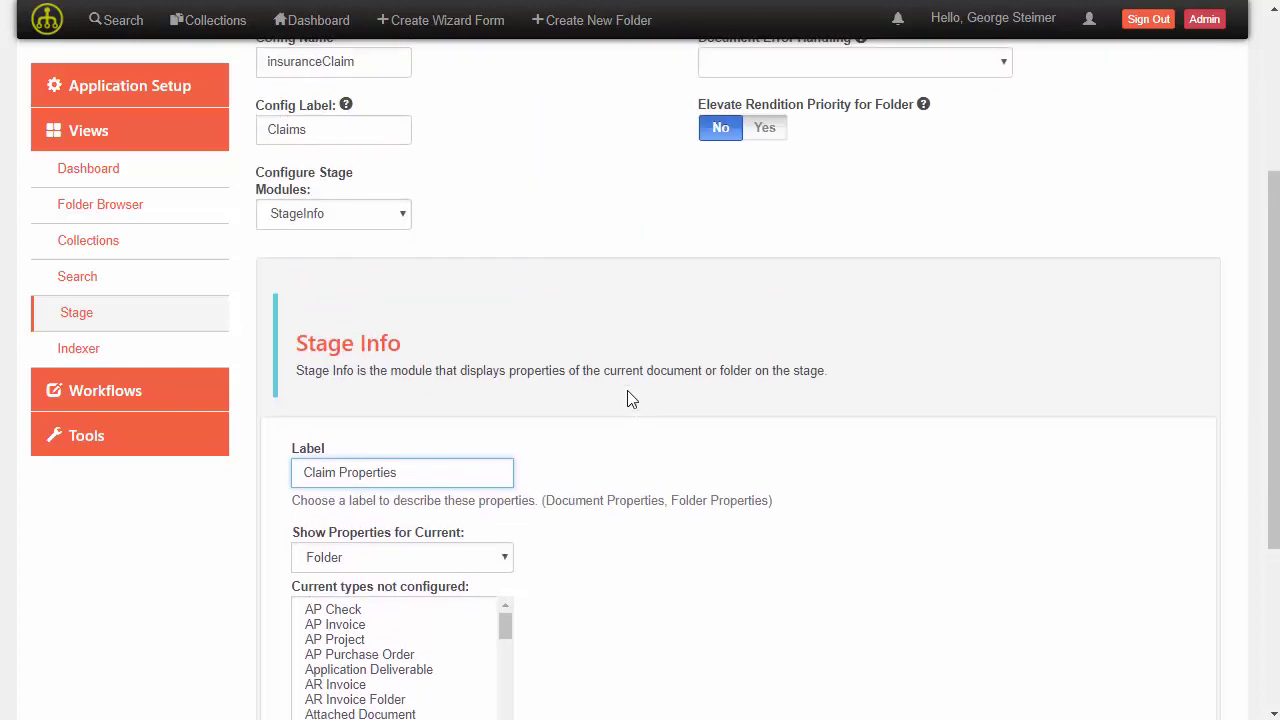
{"action": "left_click", "coordinate": [520, 275]}
{"action": "scroll", "coordinate": [520, 580], "scroll_direction": "down", "scroll_amount": 3}
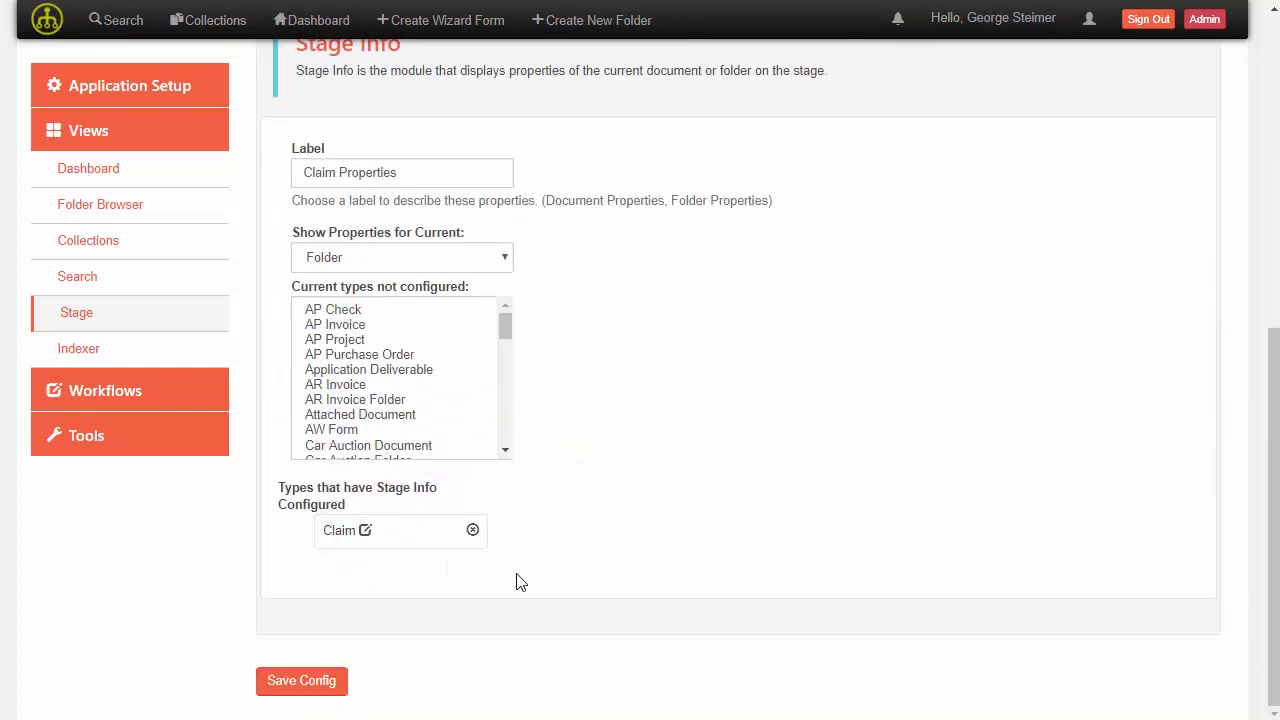
{"action": "left_click", "coordinate": [320, 681]}
Review the RelatedObjects module and its existing relations.
{"action": "scroll", "coordinate": [486, 491], "scroll_direction": "down", "scroll_amount": 2}
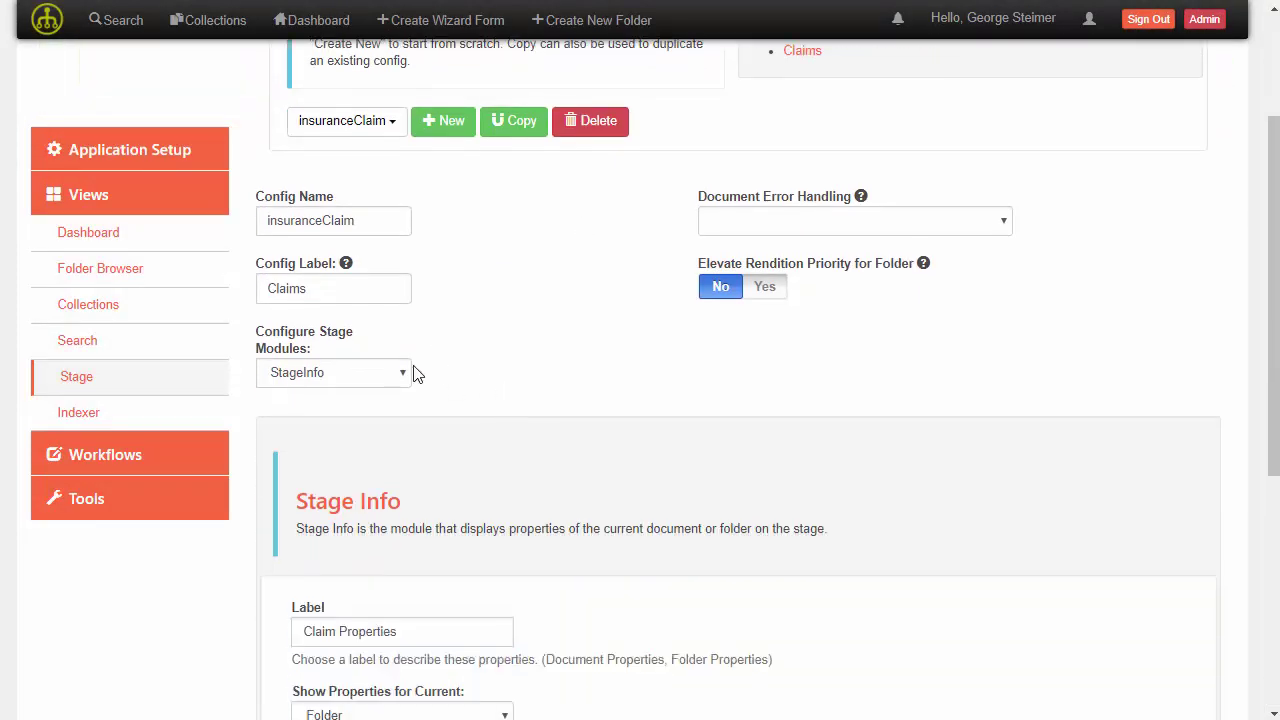
{"action": "left_click", "coordinate": [398, 374]}
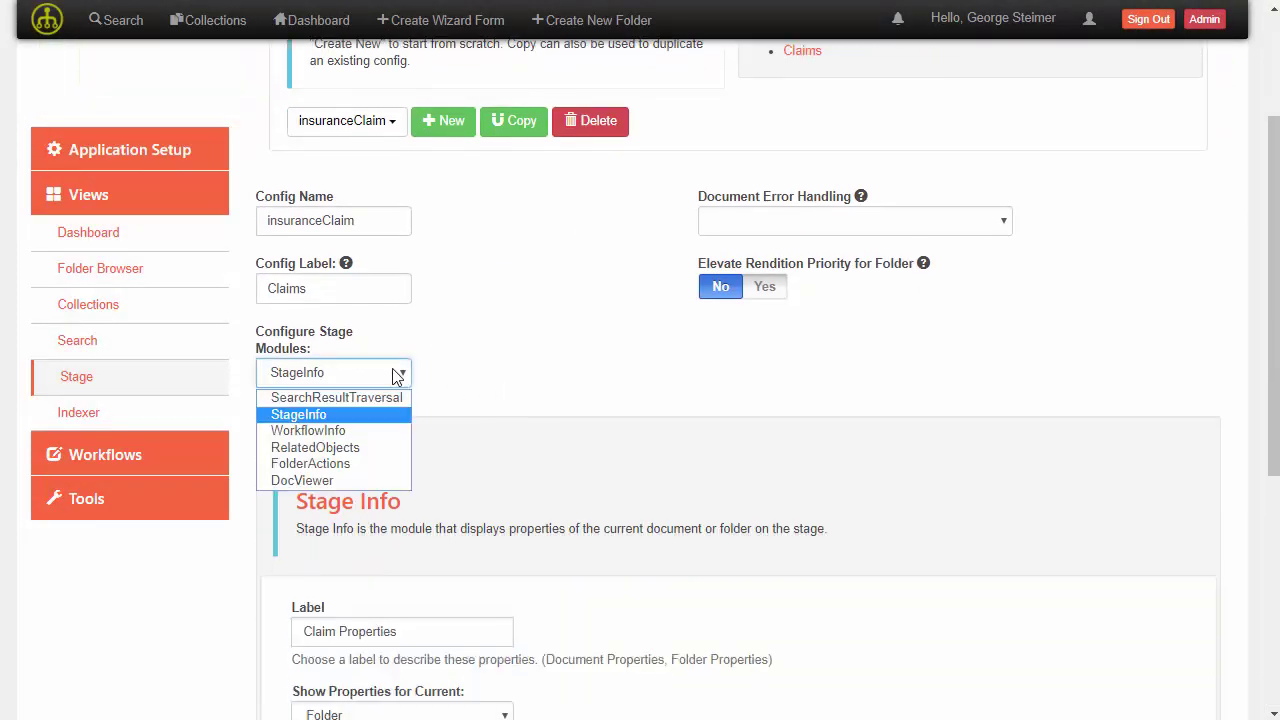
{"action": "left_click", "coordinate": [376, 447]}
{"action": "scroll", "coordinate": [622, 346], "scroll_direction": "down", "scroll_amount": 3}
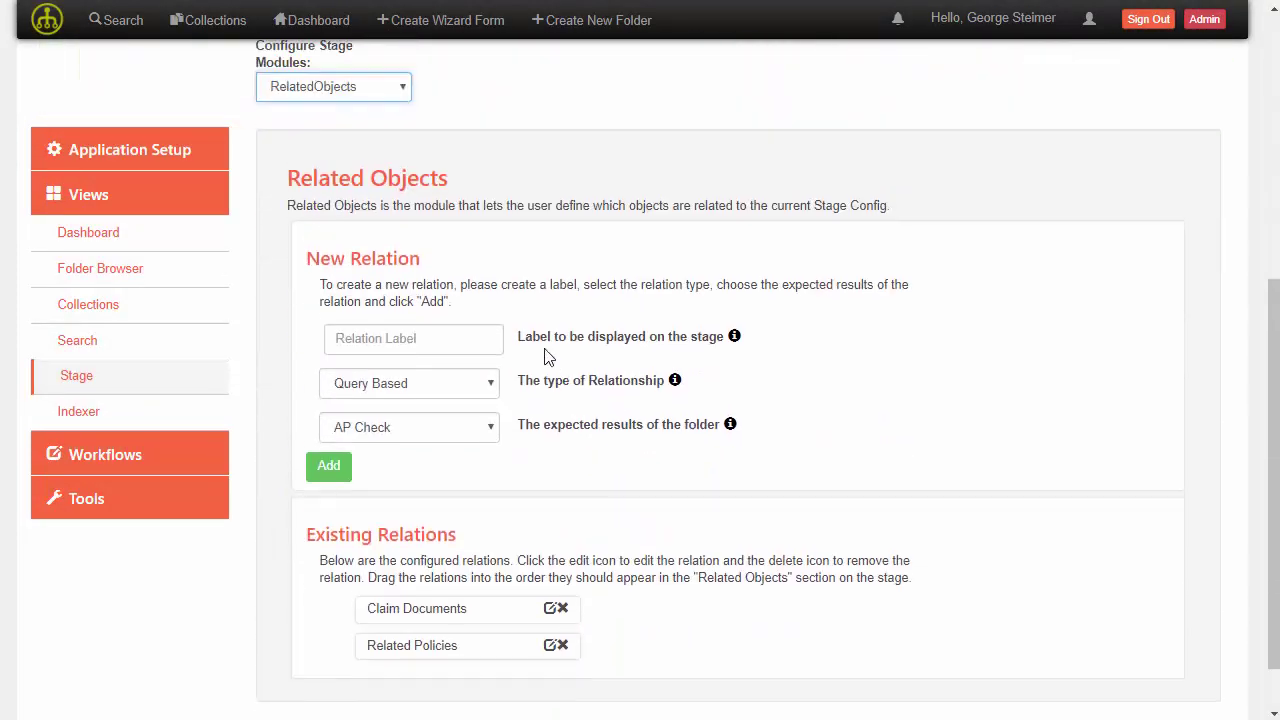
{"action": "scroll", "coordinate": [545, 357], "scroll_direction": "up", "scroll_amount": 3}
Turn off Show Label for the Folder Actions group in the FolderActions module and save the configuration.
{"action": "left_click", "coordinate": [323, 322]}
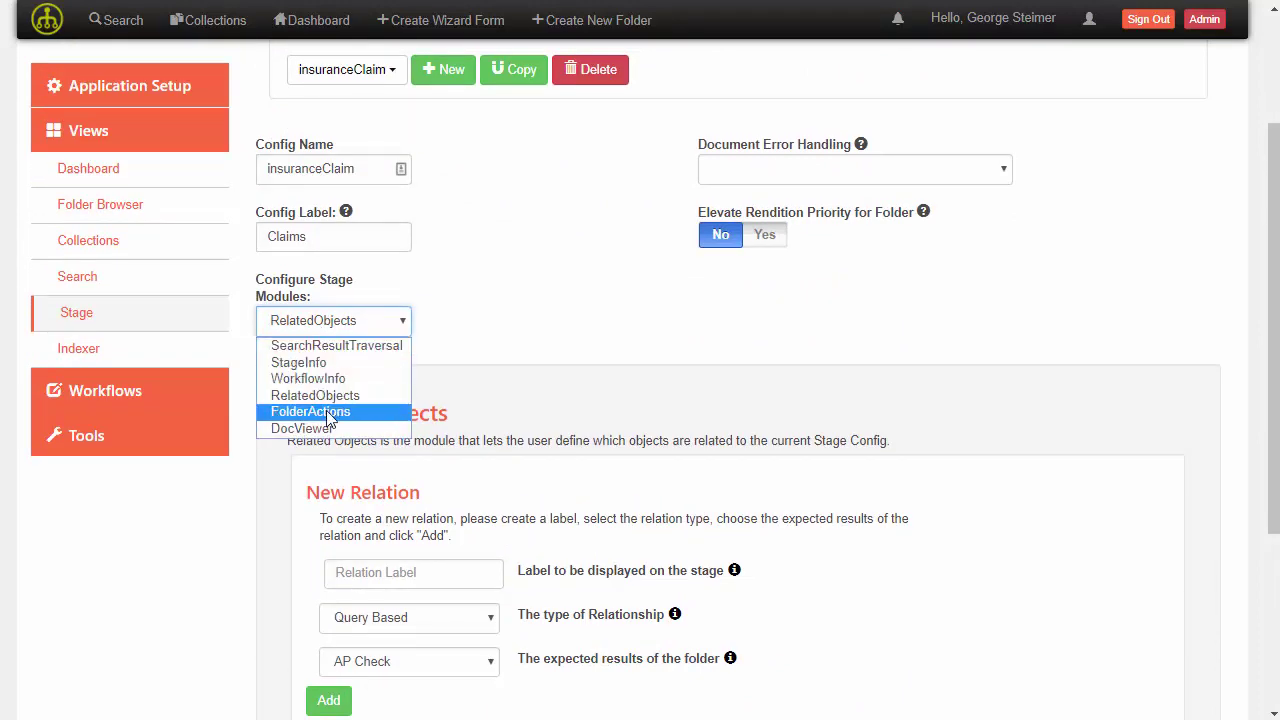
{"action": "left_click", "coordinate": [326, 411]}
{"action": "scroll", "coordinate": [640, 400], "scroll_direction": "down", "scroll_amount": 2}
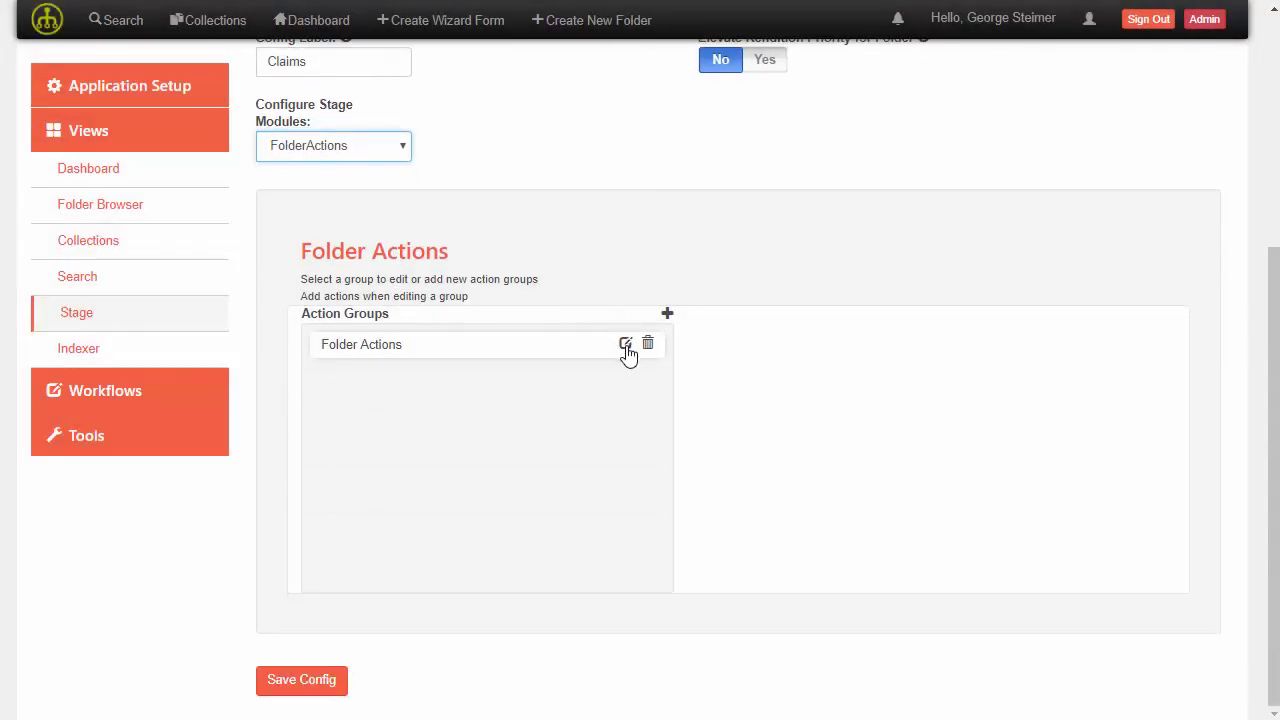
{"action": "left_click", "coordinate": [625, 345]}
{"action": "left_click", "coordinate": [375, 343]}
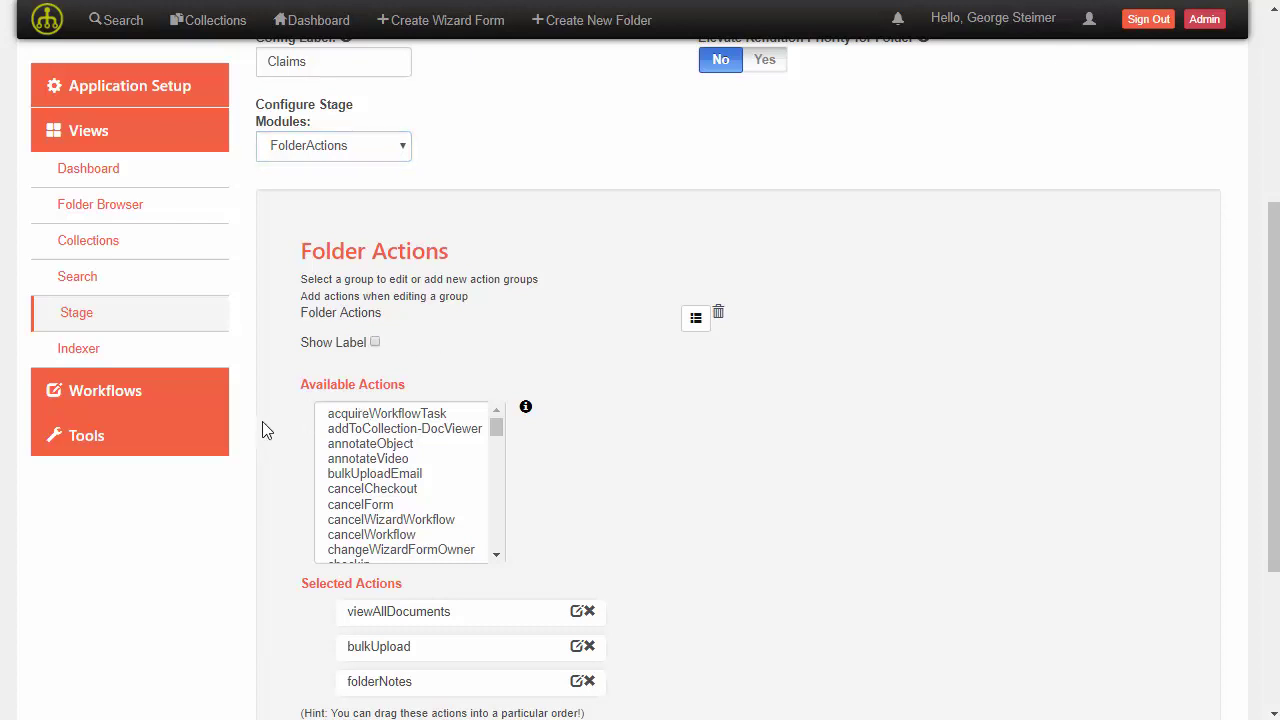
{"action": "scroll", "coordinate": [262, 430], "scroll_direction": "down", "scroll_amount": 3}
{"action": "left_click", "coordinate": [299, 677]}
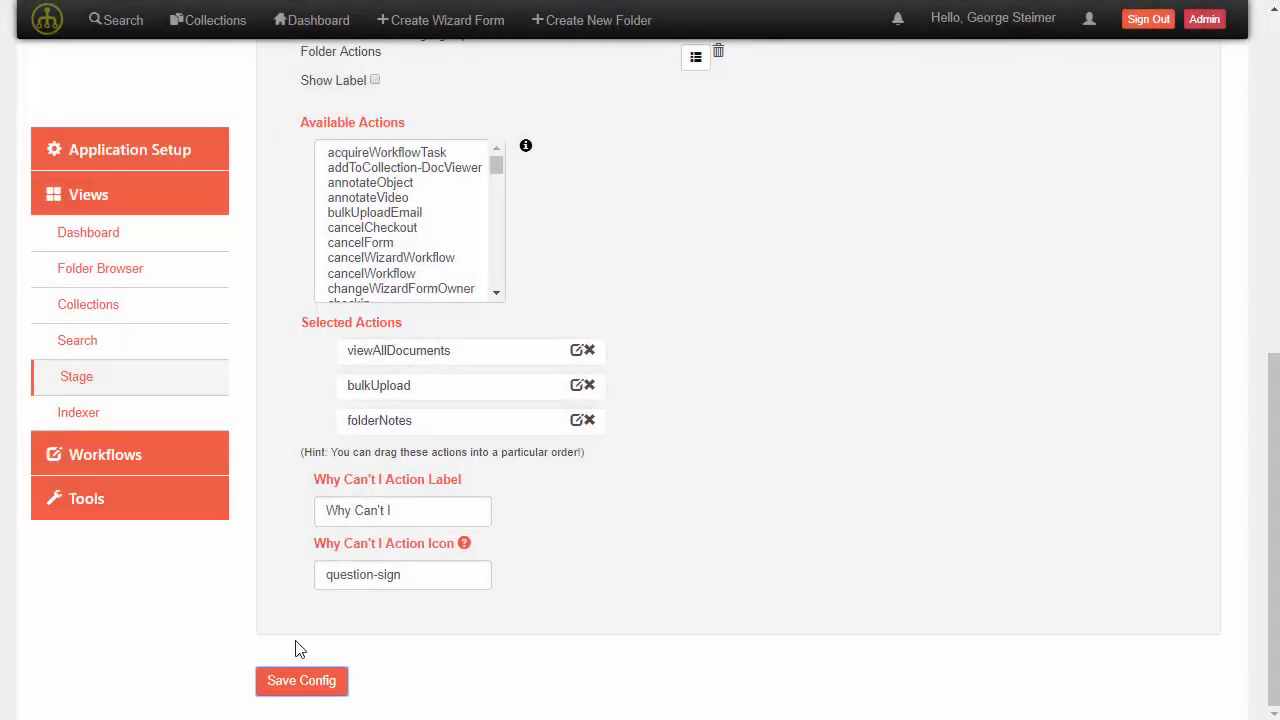
Add the viewProperties action to the Folder Actions group and move it to the start of the selected actions.
{"action": "scroll", "coordinate": [650, 375], "scroll_direction": "up", "scroll_amount": 1}
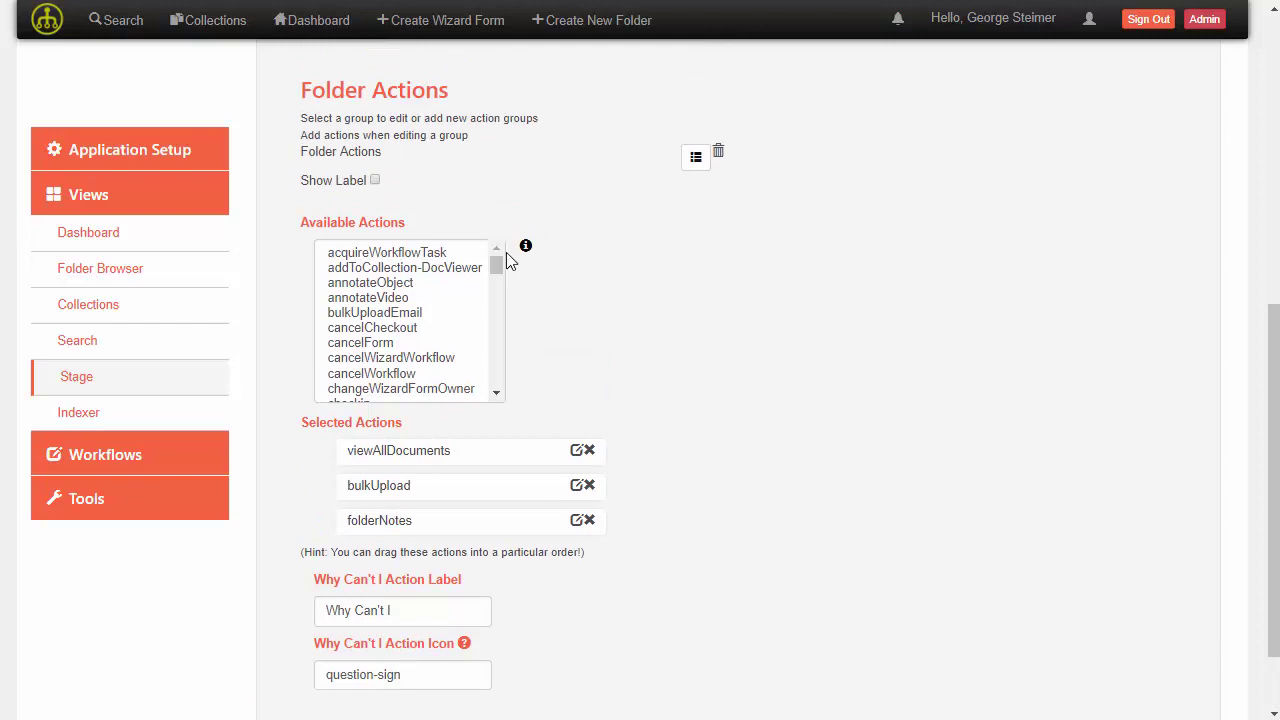
{"action": "left_click_drag", "start_coordinate": [497, 270], "coordinate": [503, 382]}
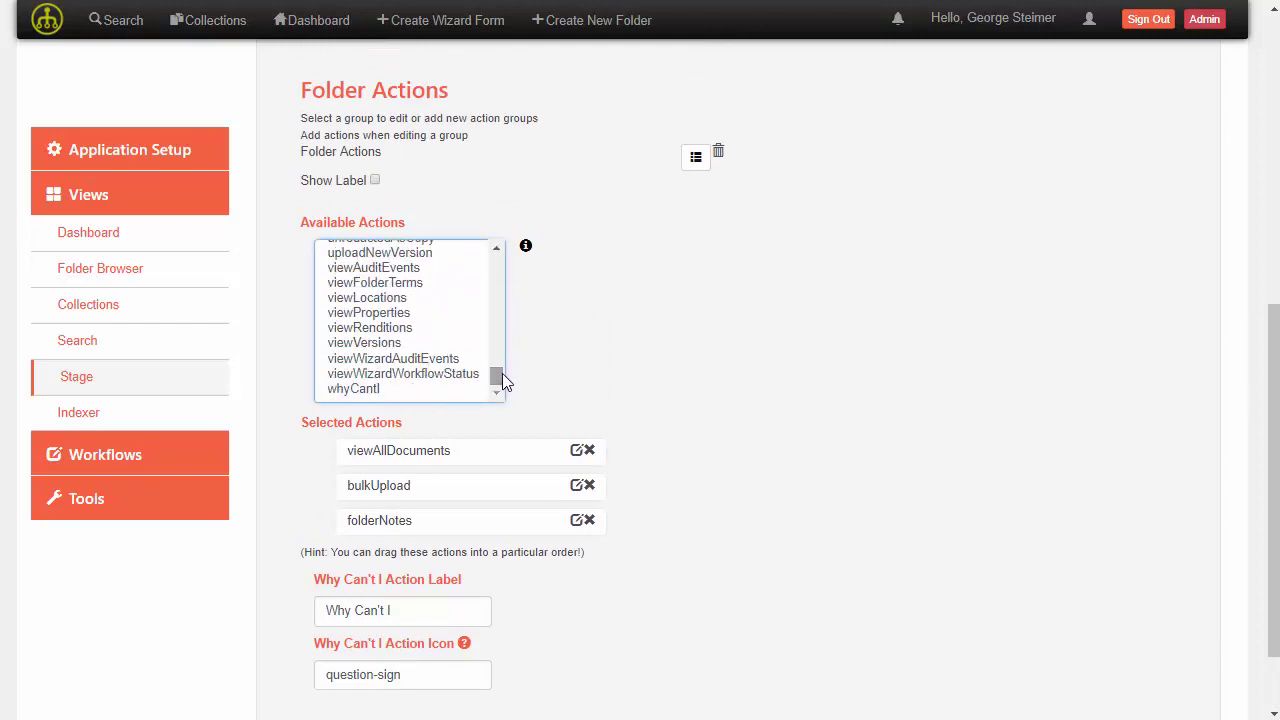
{"action": "left_click", "coordinate": [369, 313]}
{"action": "left_click_drag", "start_coordinate": [440, 553], "coordinate": [563, 431]}
{"action": "scroll", "coordinate": [710, 320], "scroll_direction": "down", "scroll_amount": 2}
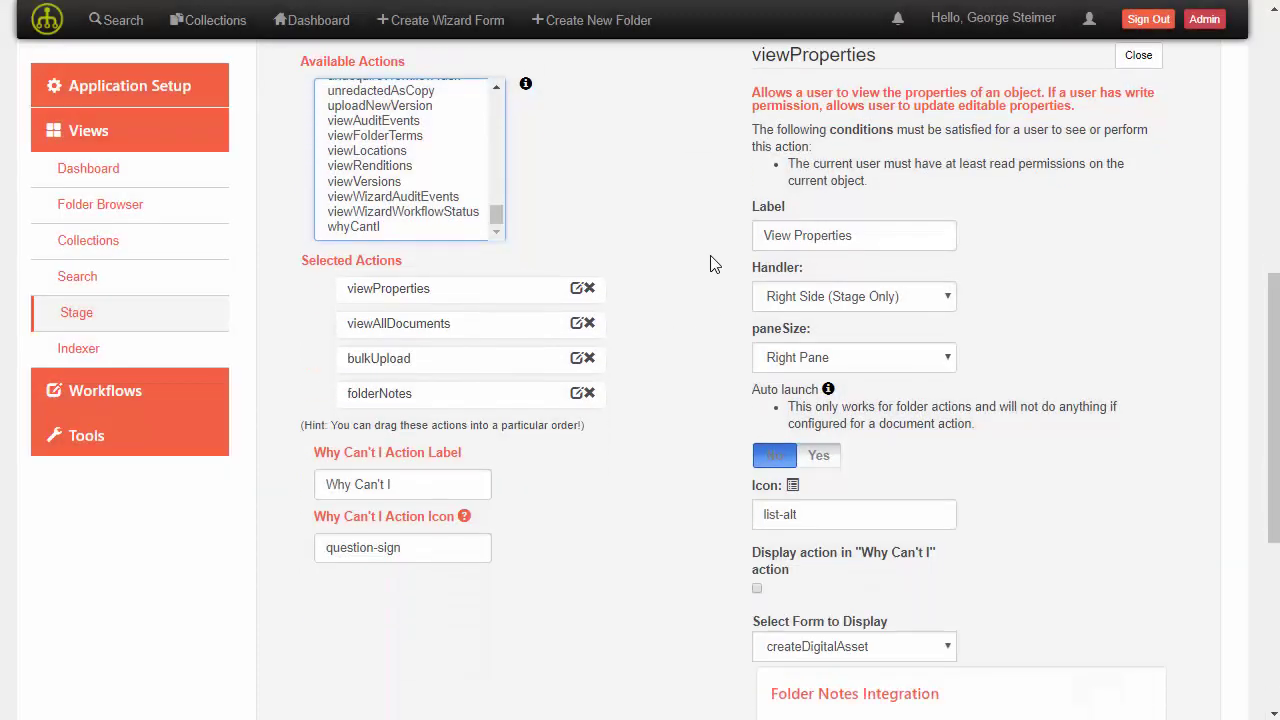
Set the viewProperties action's handler to Modal with a Large modal size.
{"action": "scroll", "coordinate": [860, 400], "scroll_direction": "up", "scroll_amount": 1}
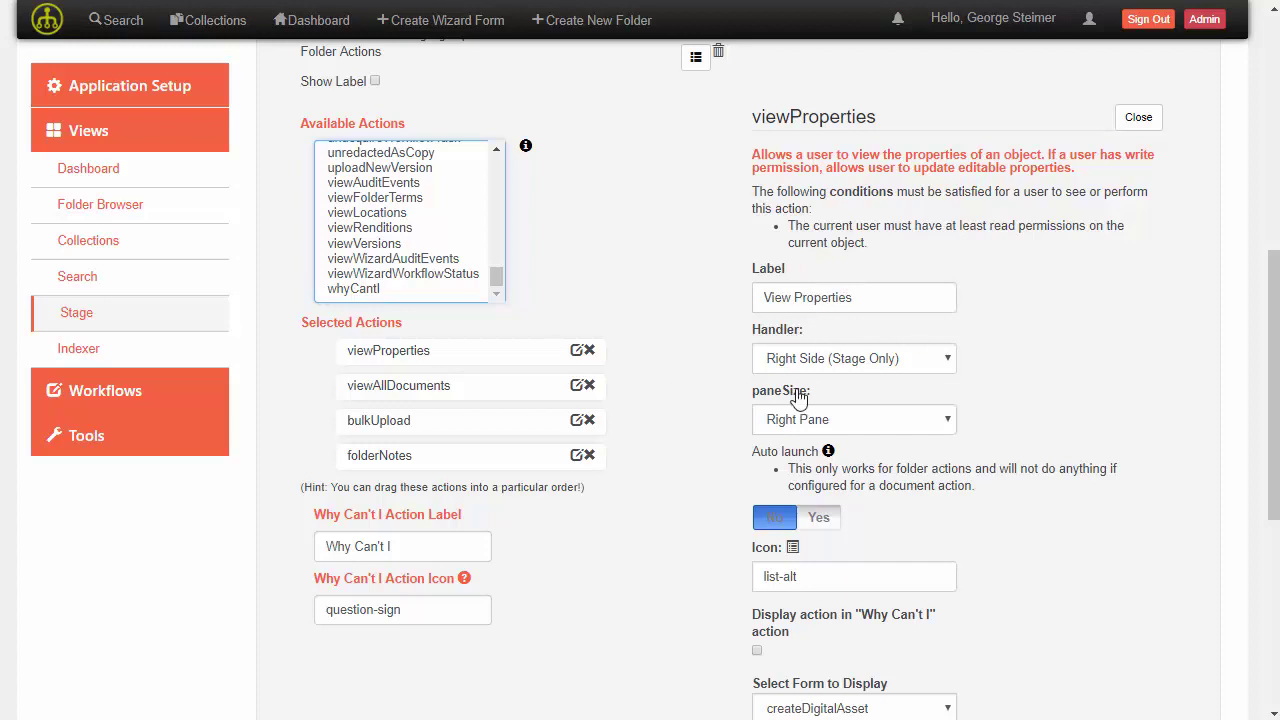
{"action": "left_click", "coordinate": [850, 358]}
{"action": "left_click", "coordinate": [844, 383]}
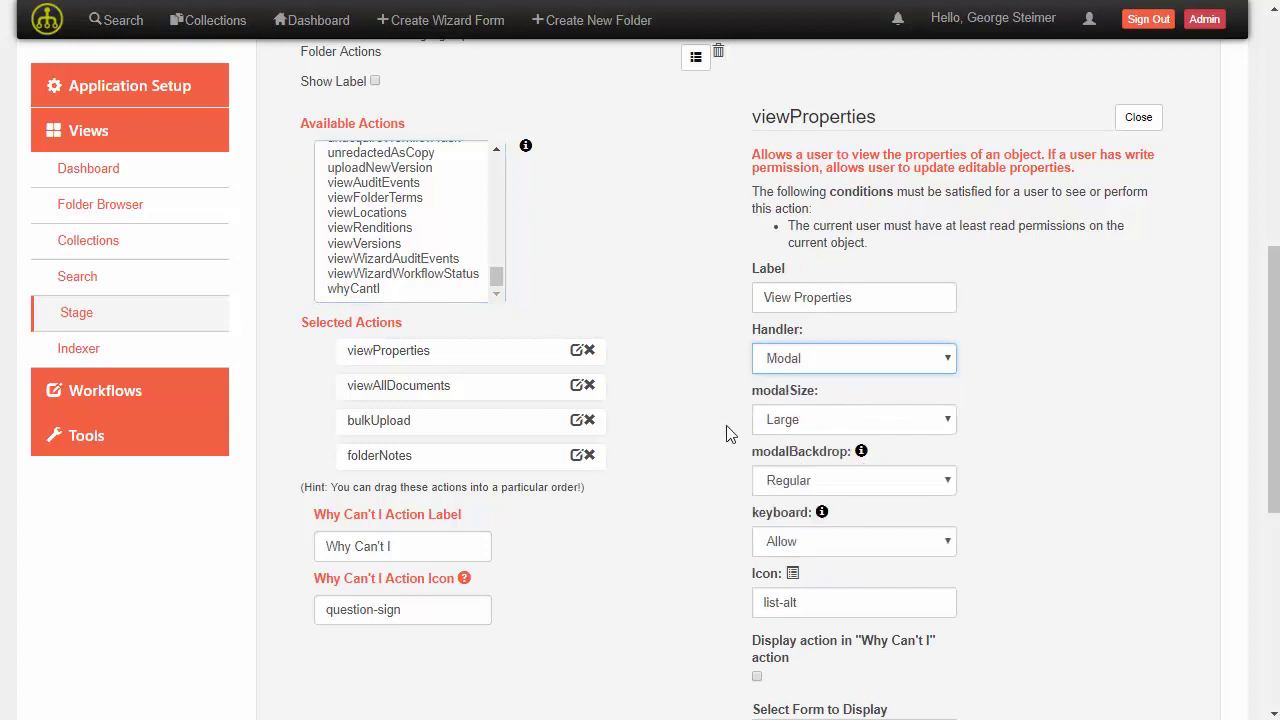
{"action": "left_click", "coordinate": [800, 428]}
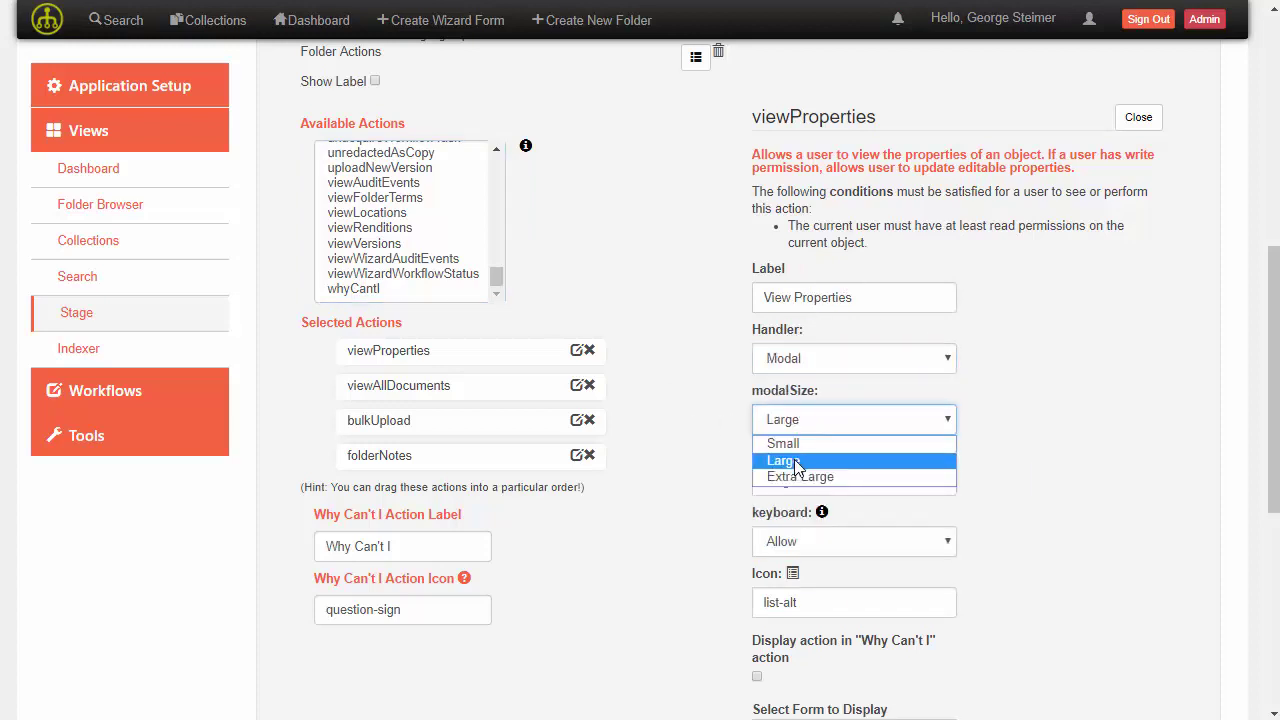
{"action": "left_click", "coordinate": [796, 462]}
{"action": "left_click", "coordinate": [809, 429]}
{"action": "left_click", "coordinate": [809, 429]}
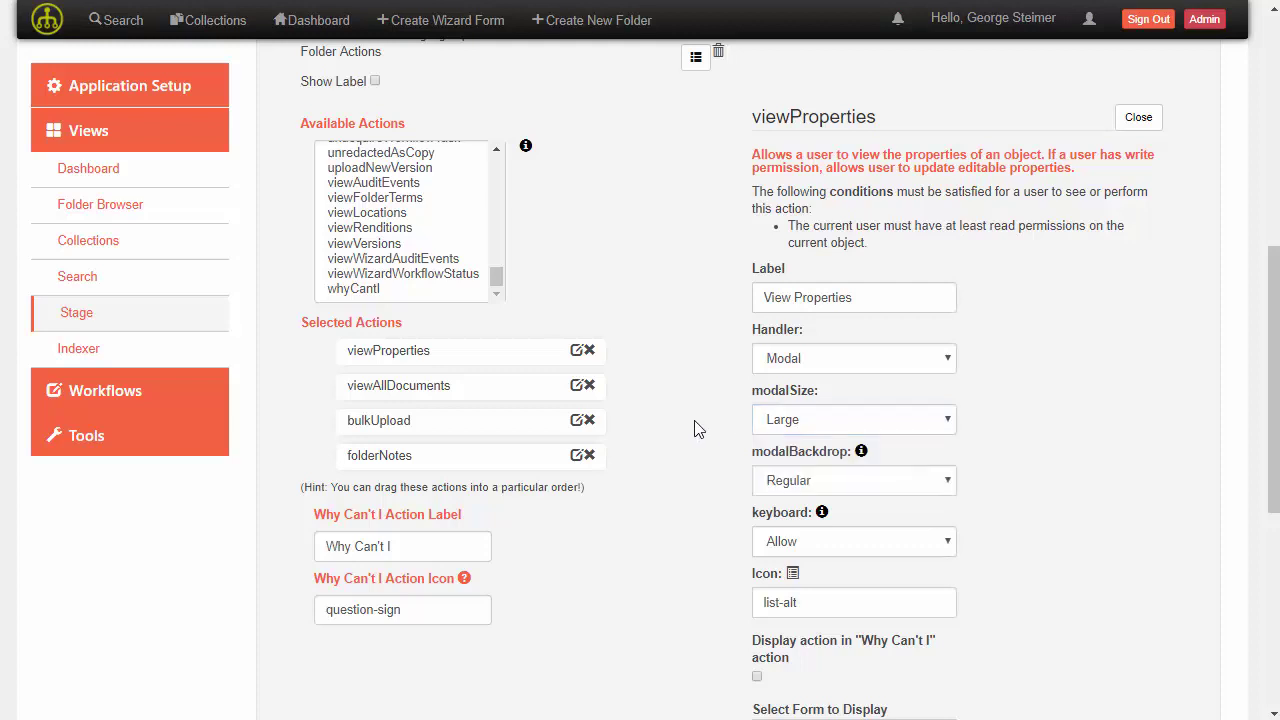
Choose viewProperties as the action's form to display, keep Read Only mode off, and save the configuration.
{"action": "scroll", "coordinate": [697, 428], "scroll_direction": "down", "scroll_amount": 4}
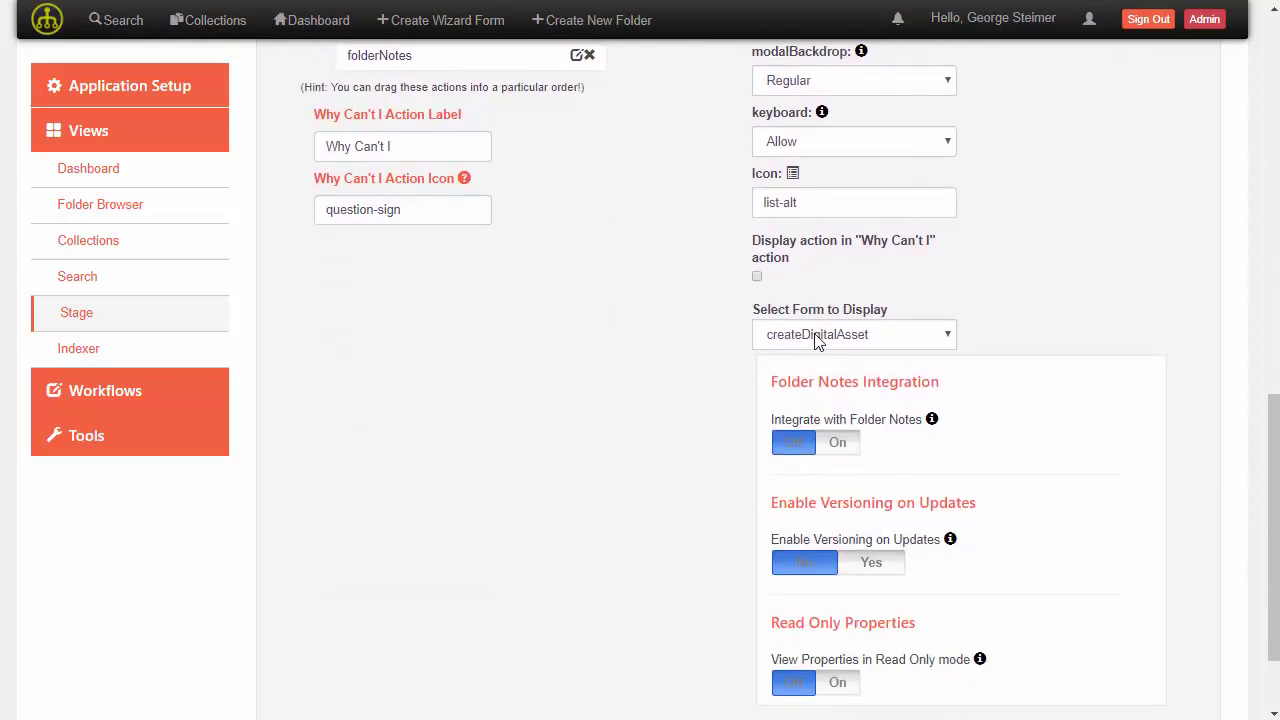
{"action": "left_click", "coordinate": [817, 336]}
{"action": "scroll", "coordinate": [828, 500], "scroll_direction": "down", "scroll_amount": 15}
{"action": "left_click", "coordinate": [831, 609]}
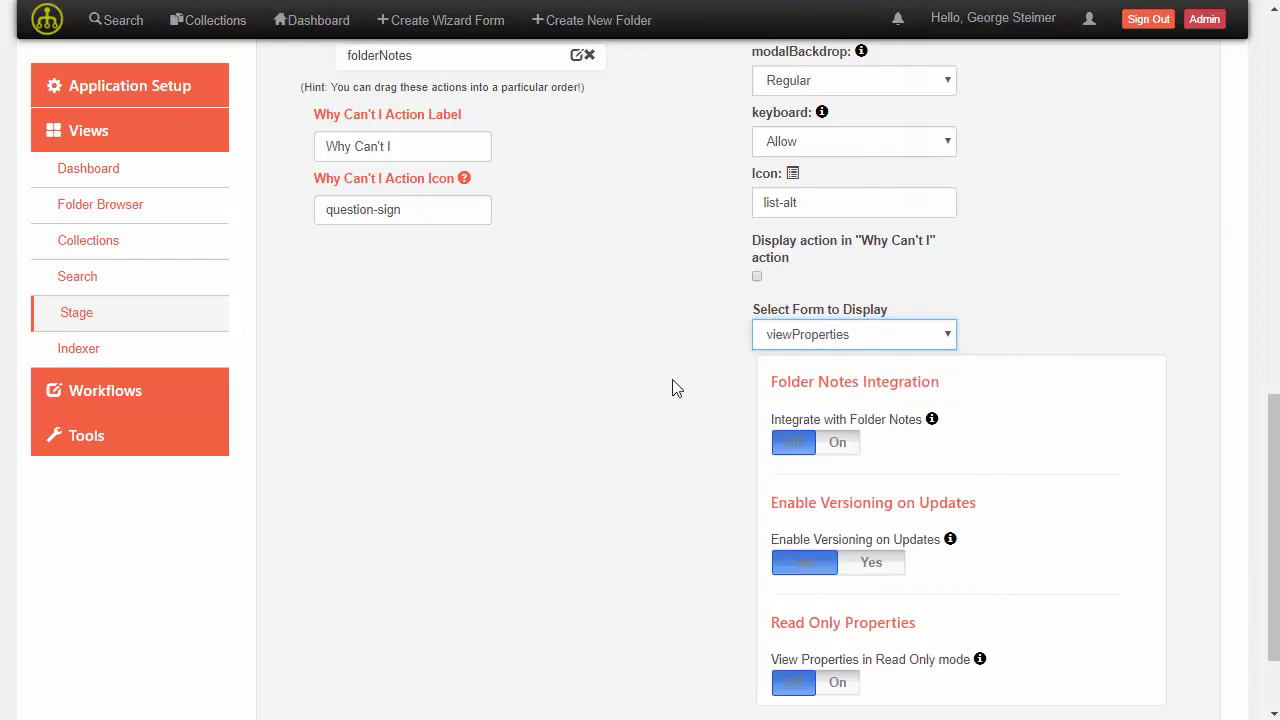
{"action": "scroll", "coordinate": [720, 370], "scroll_direction": "down", "scroll_amount": 2}
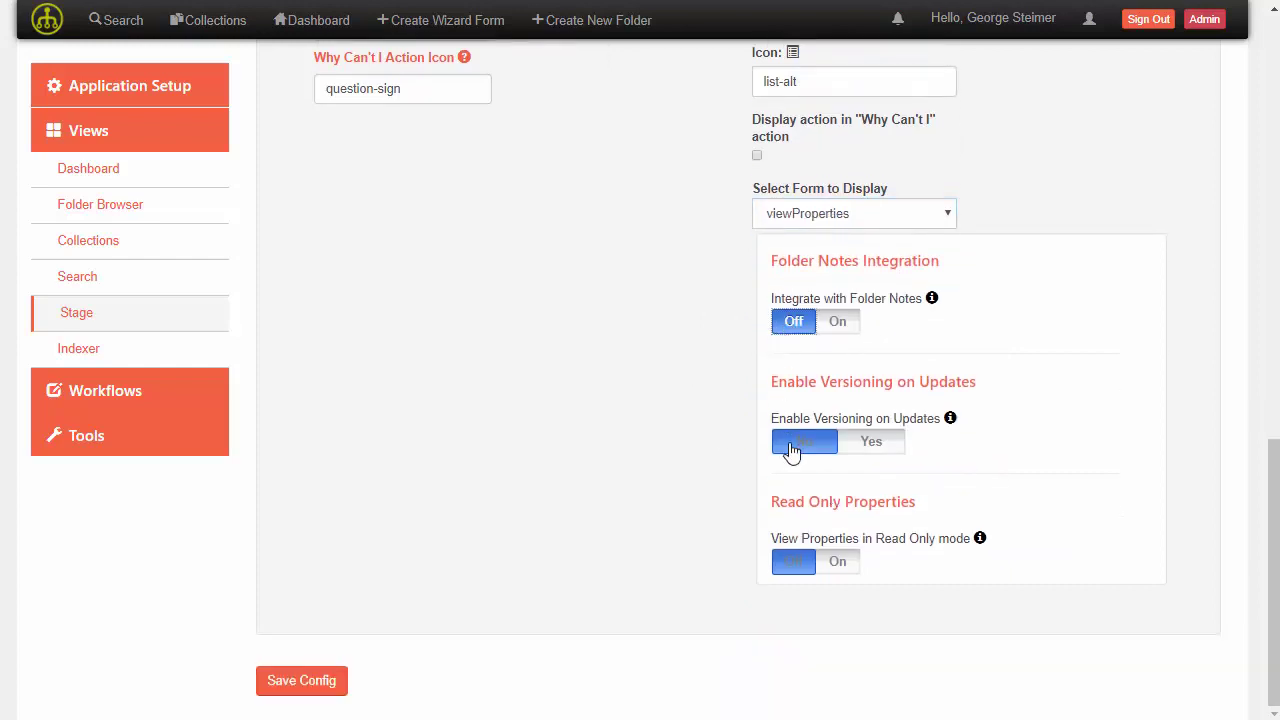
{"action": "left_click", "coordinate": [781, 562]}
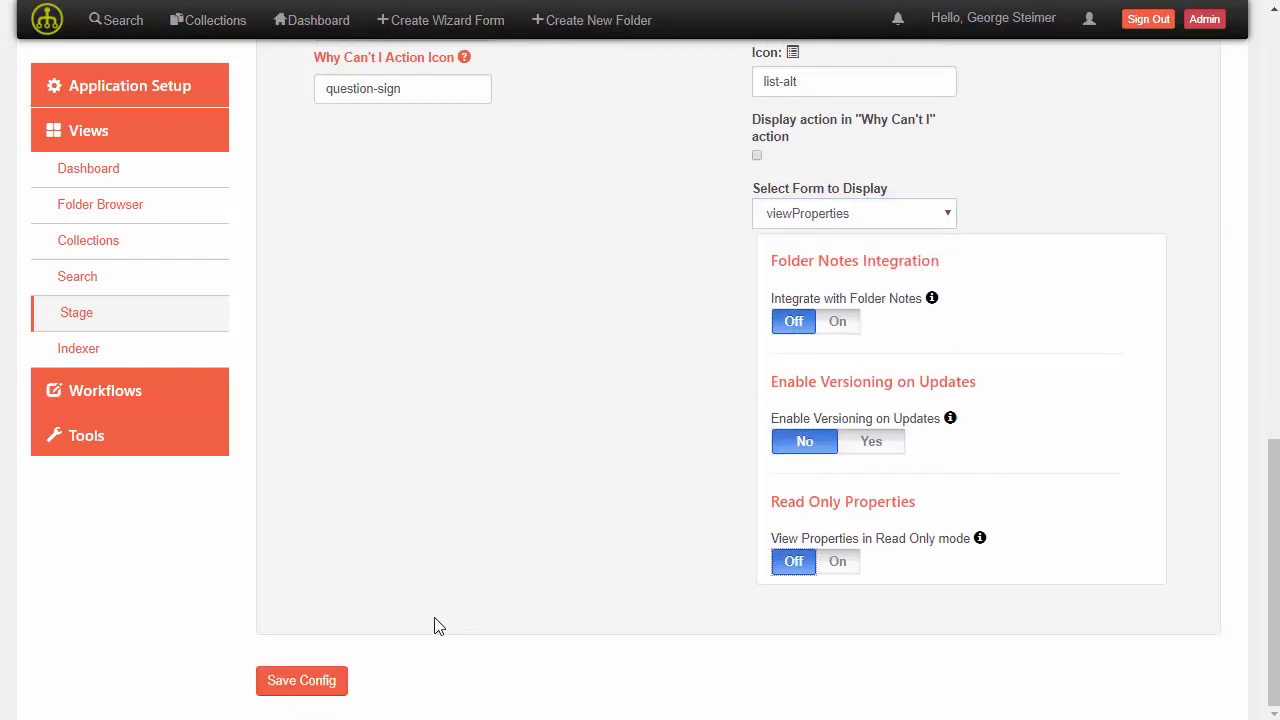
{"action": "left_click", "coordinate": [330, 686]}
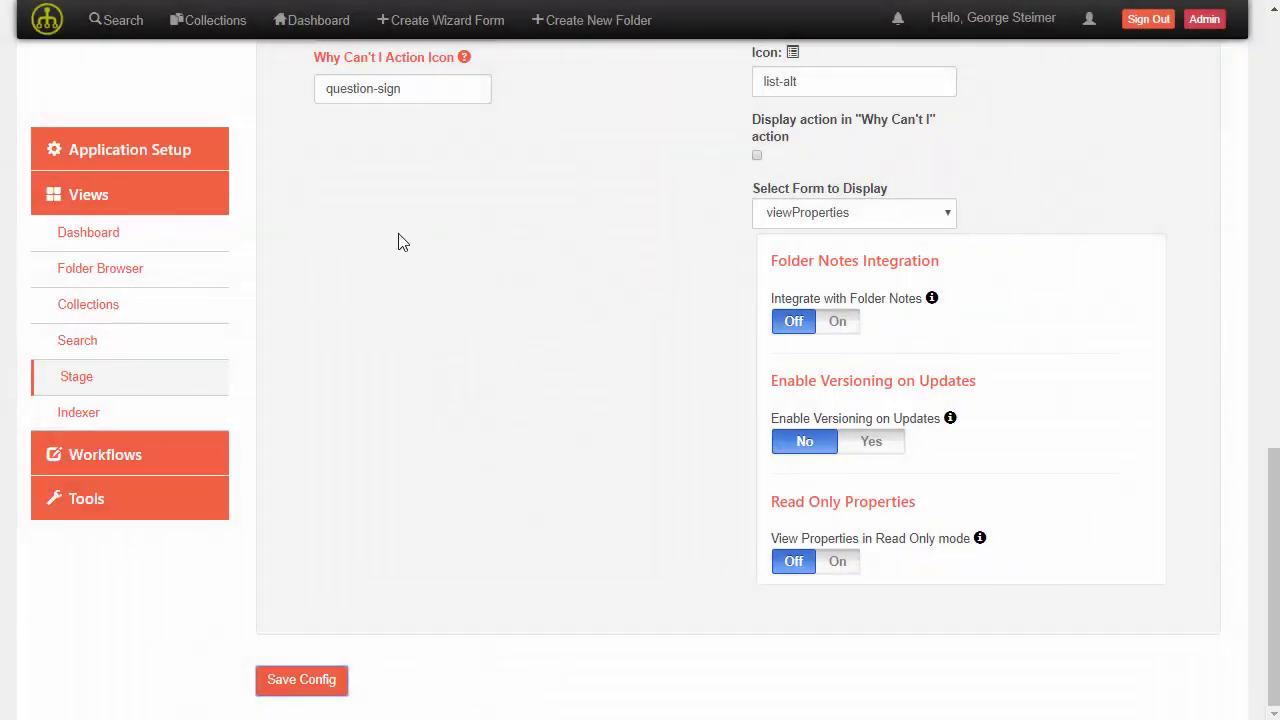
Open the first claim folder in the dashboard's Recent Folders and check its stage info label.
{"action": "left_click", "coordinate": [312, 20]}
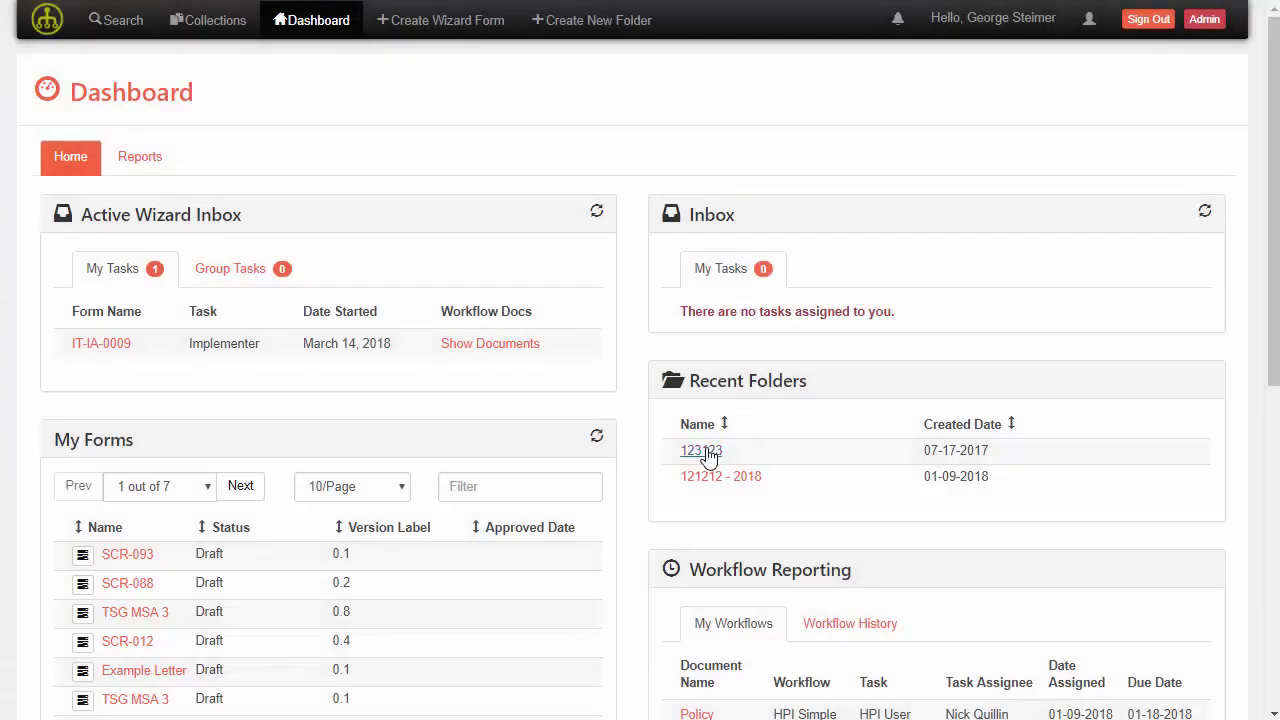
{"action": "left_click", "coordinate": [703, 451]}
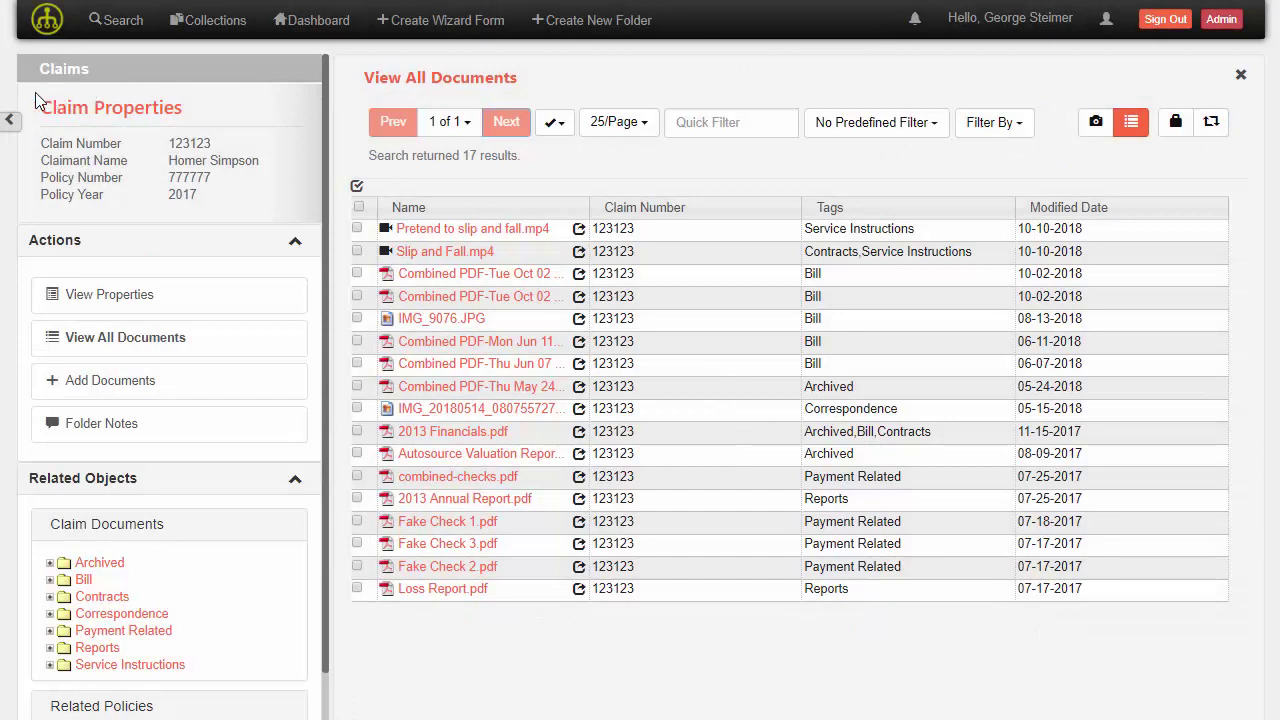
{"action": "left_click_drag", "start_coordinate": [57, 110], "coordinate": [182, 114]}
{"action": "left_click", "coordinate": [200, 122]}
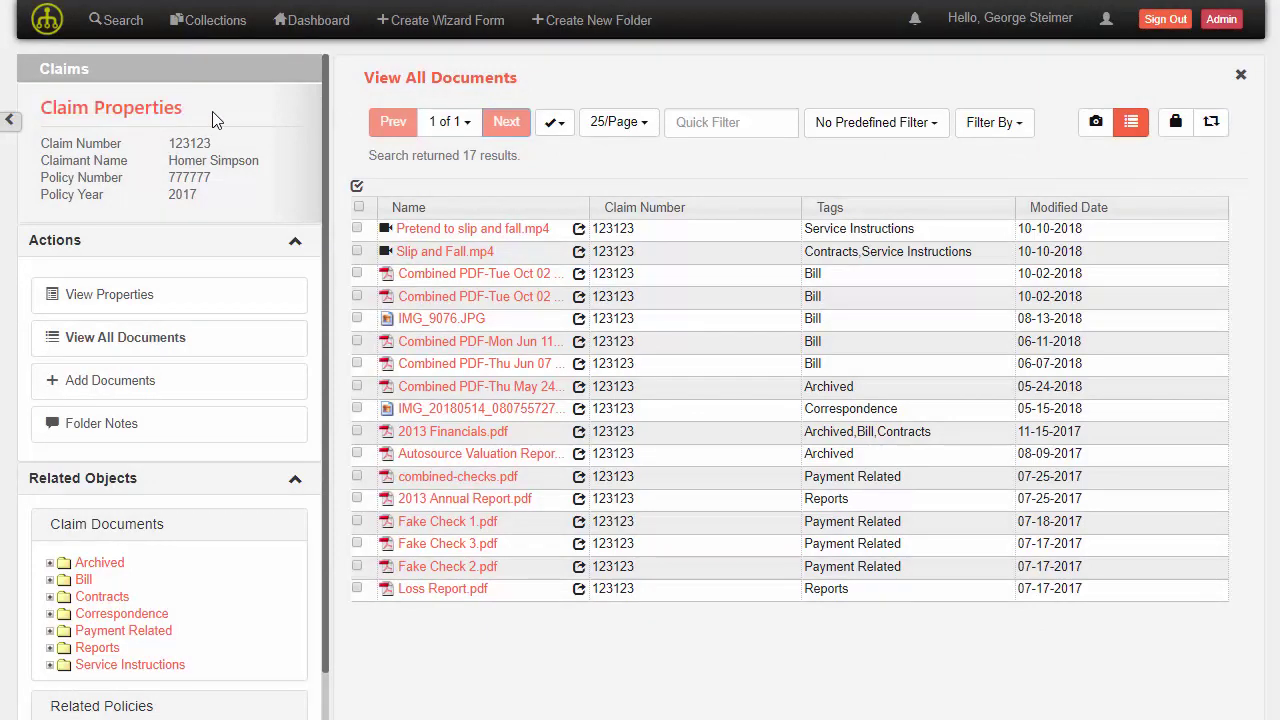
View the claim folder's properties through the View Properties folder action, look through the form, and close it.
{"action": "left_click", "coordinate": [119, 306]}
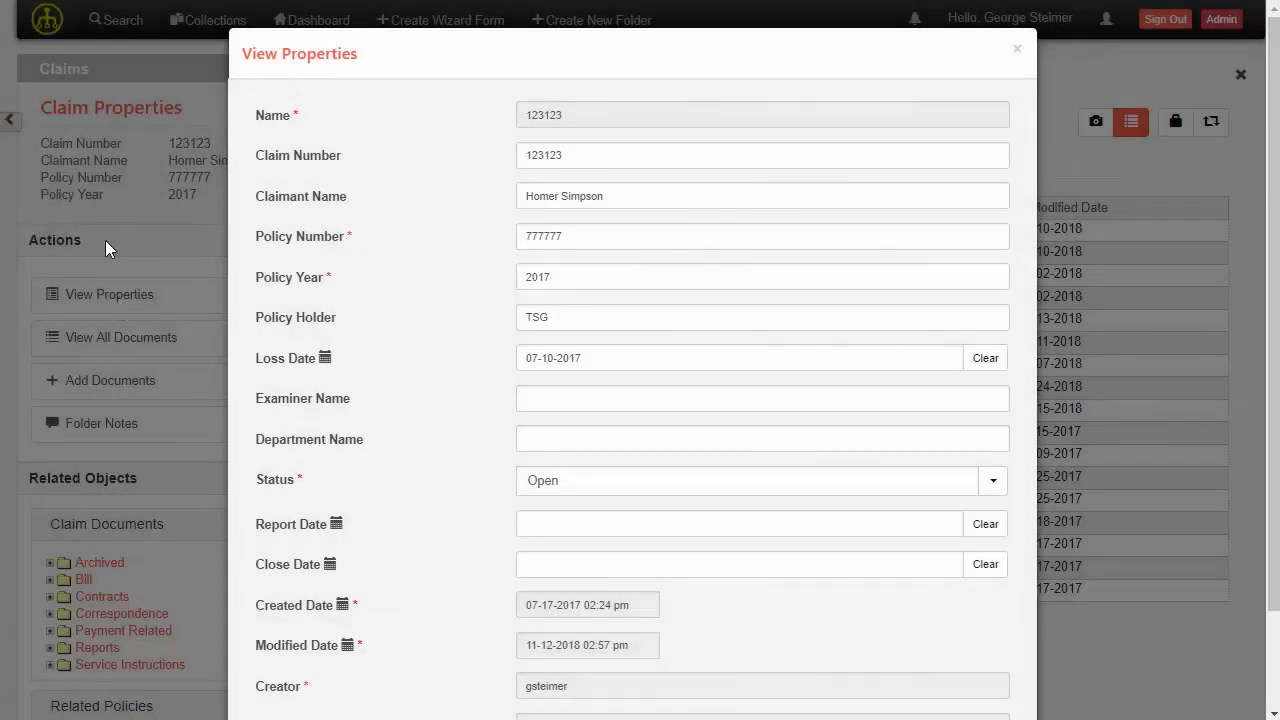
{"action": "scroll", "coordinate": [371, 343], "scroll_direction": "down", "scroll_amount": 2}
{"action": "scroll", "coordinate": [660, 491], "scroll_direction": "up", "scroll_amount": 2}
{"action": "scroll", "coordinate": [660, 491], "scroll_direction": "down", "scroll_amount": 3}
{"action": "left_click", "coordinate": [918, 664]}
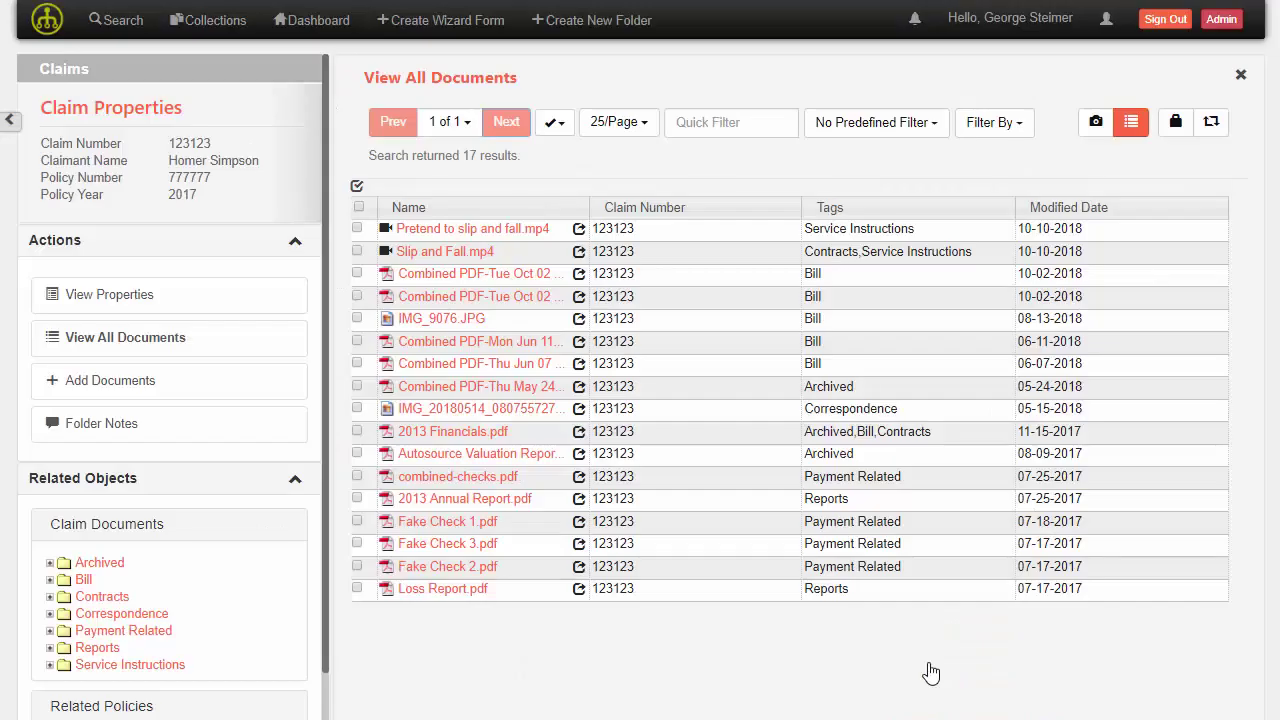